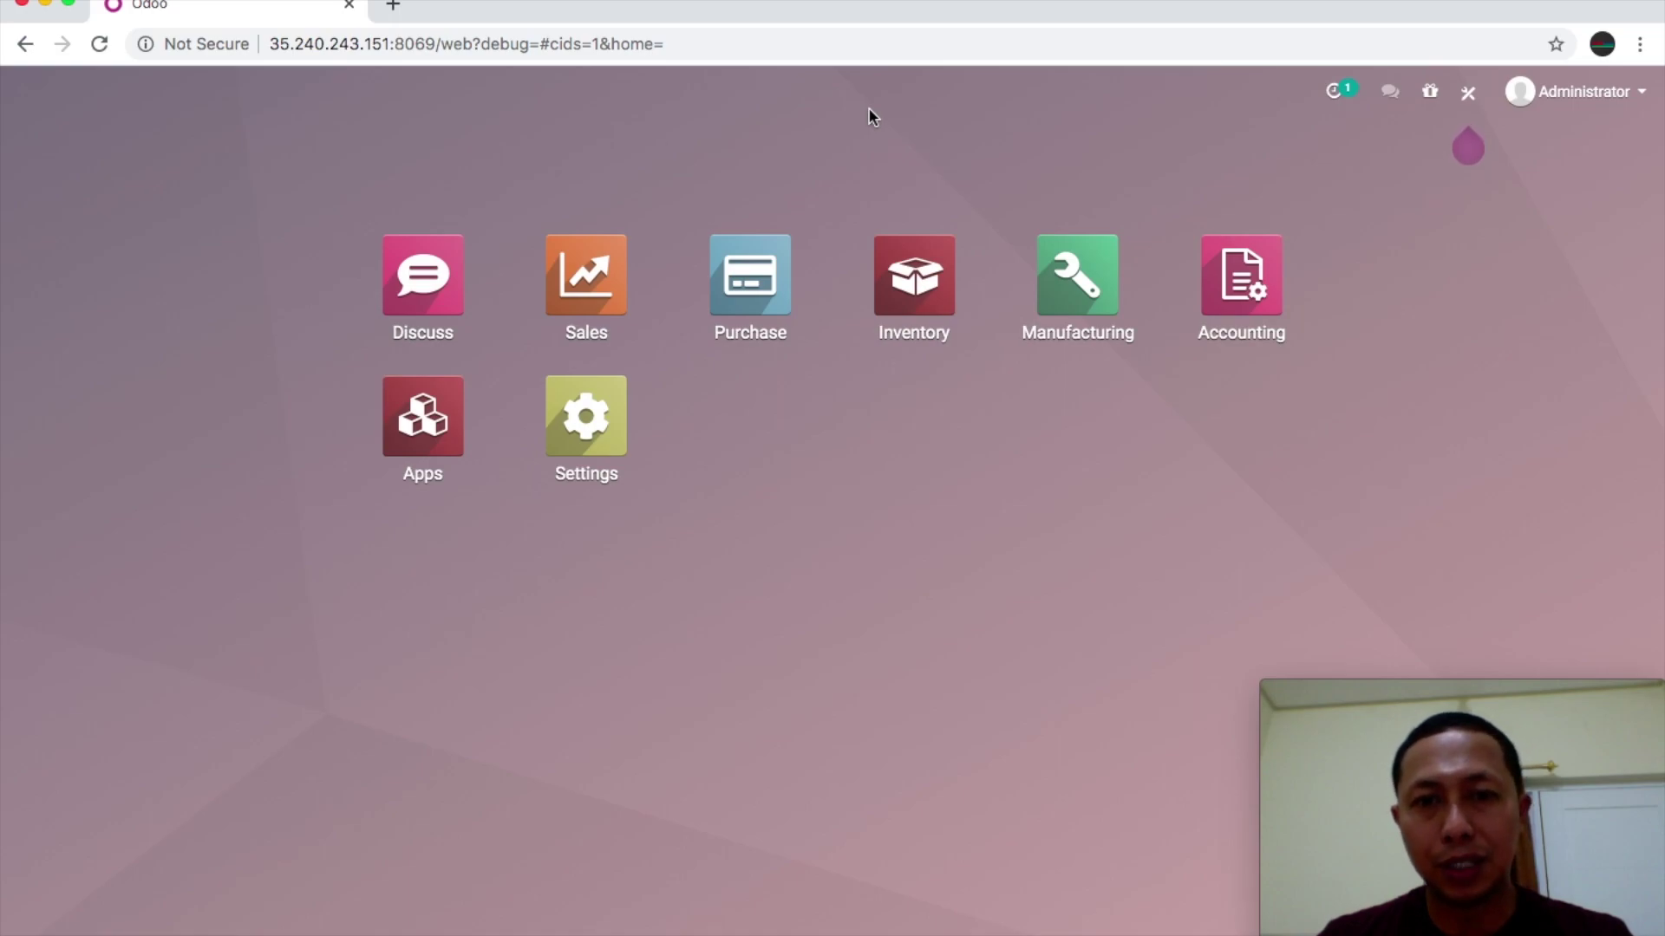
Open the Purchase application and start a new request for quotation.
left_click(763, 293)
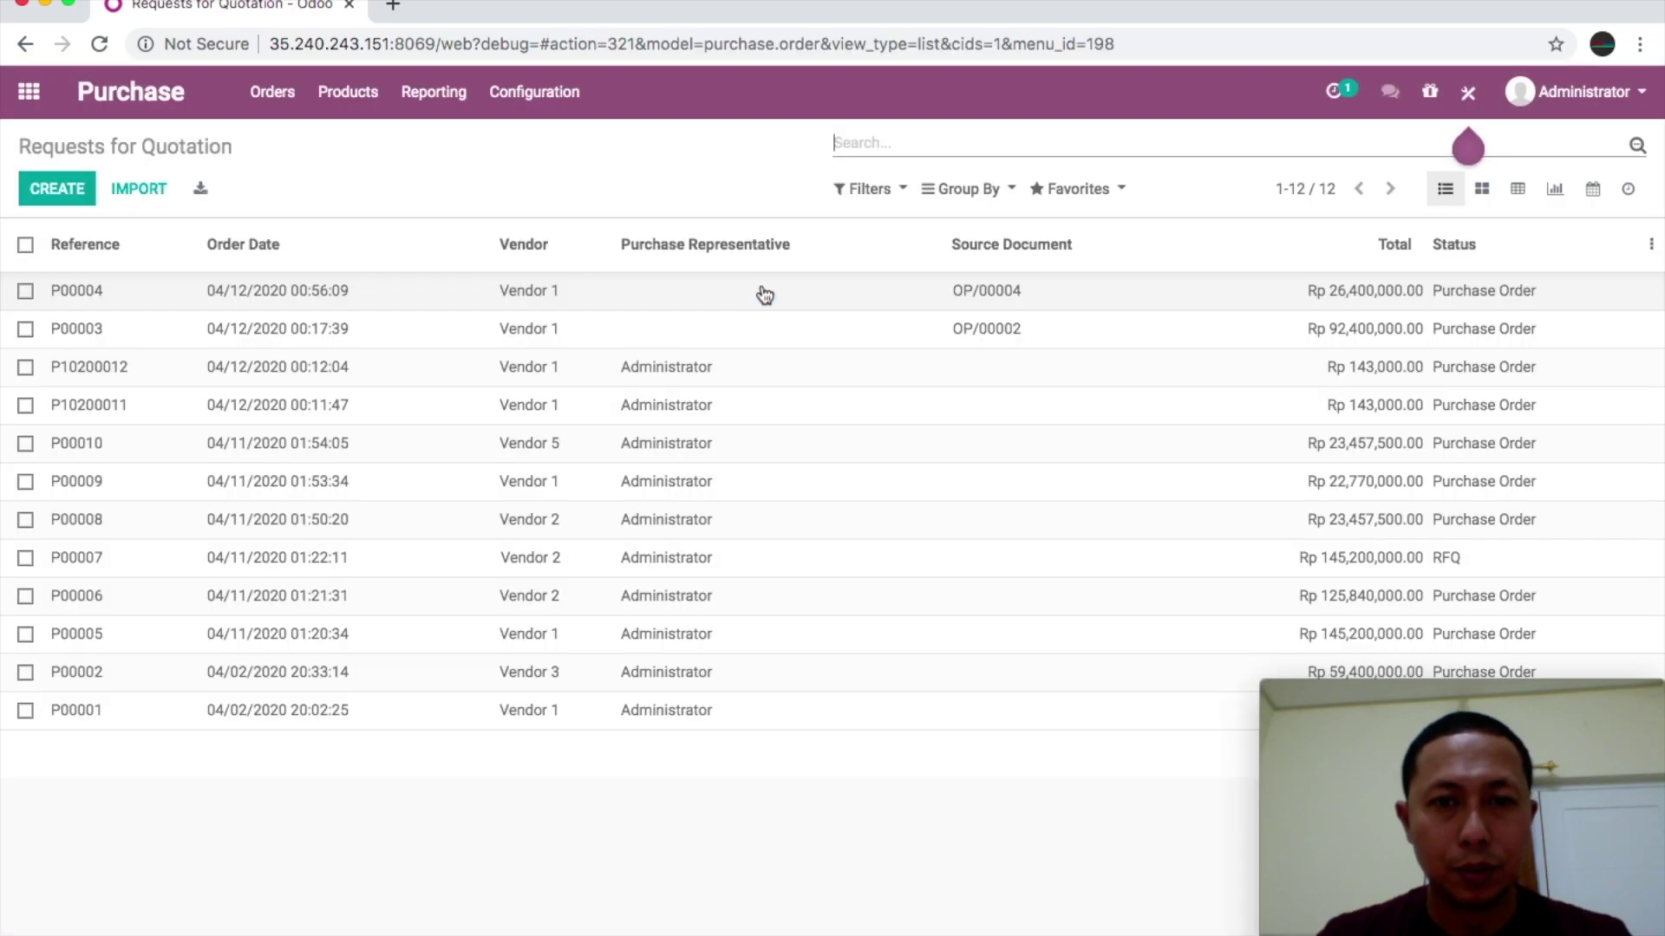
left_click(276, 106)
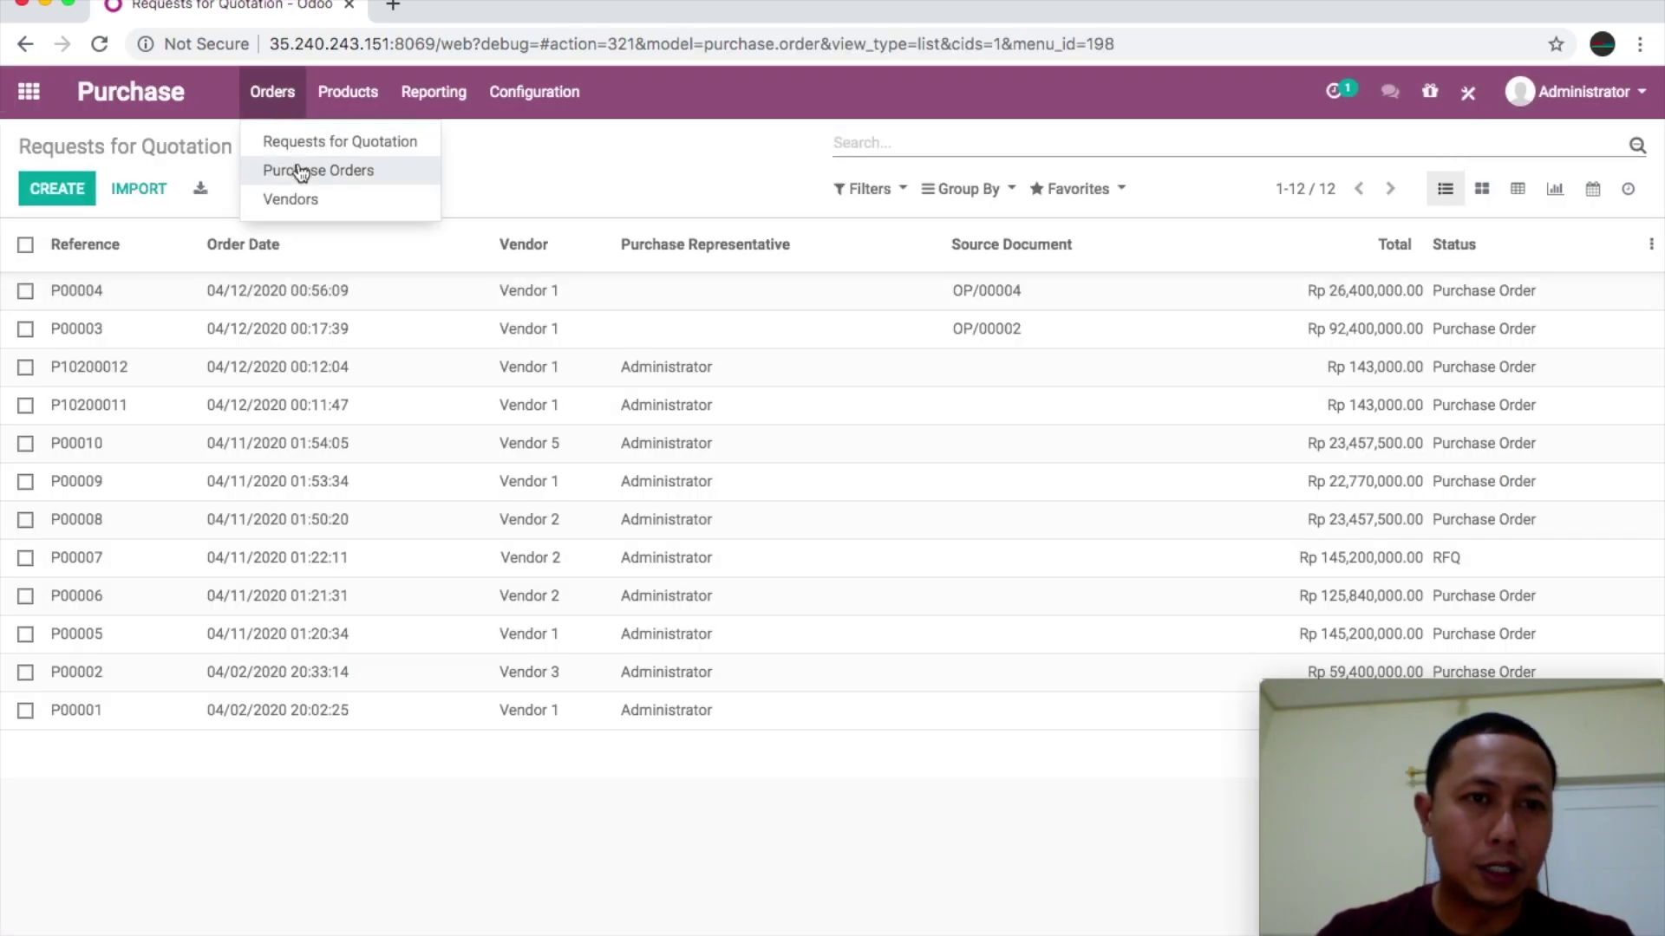
mouse_move(347, 92)
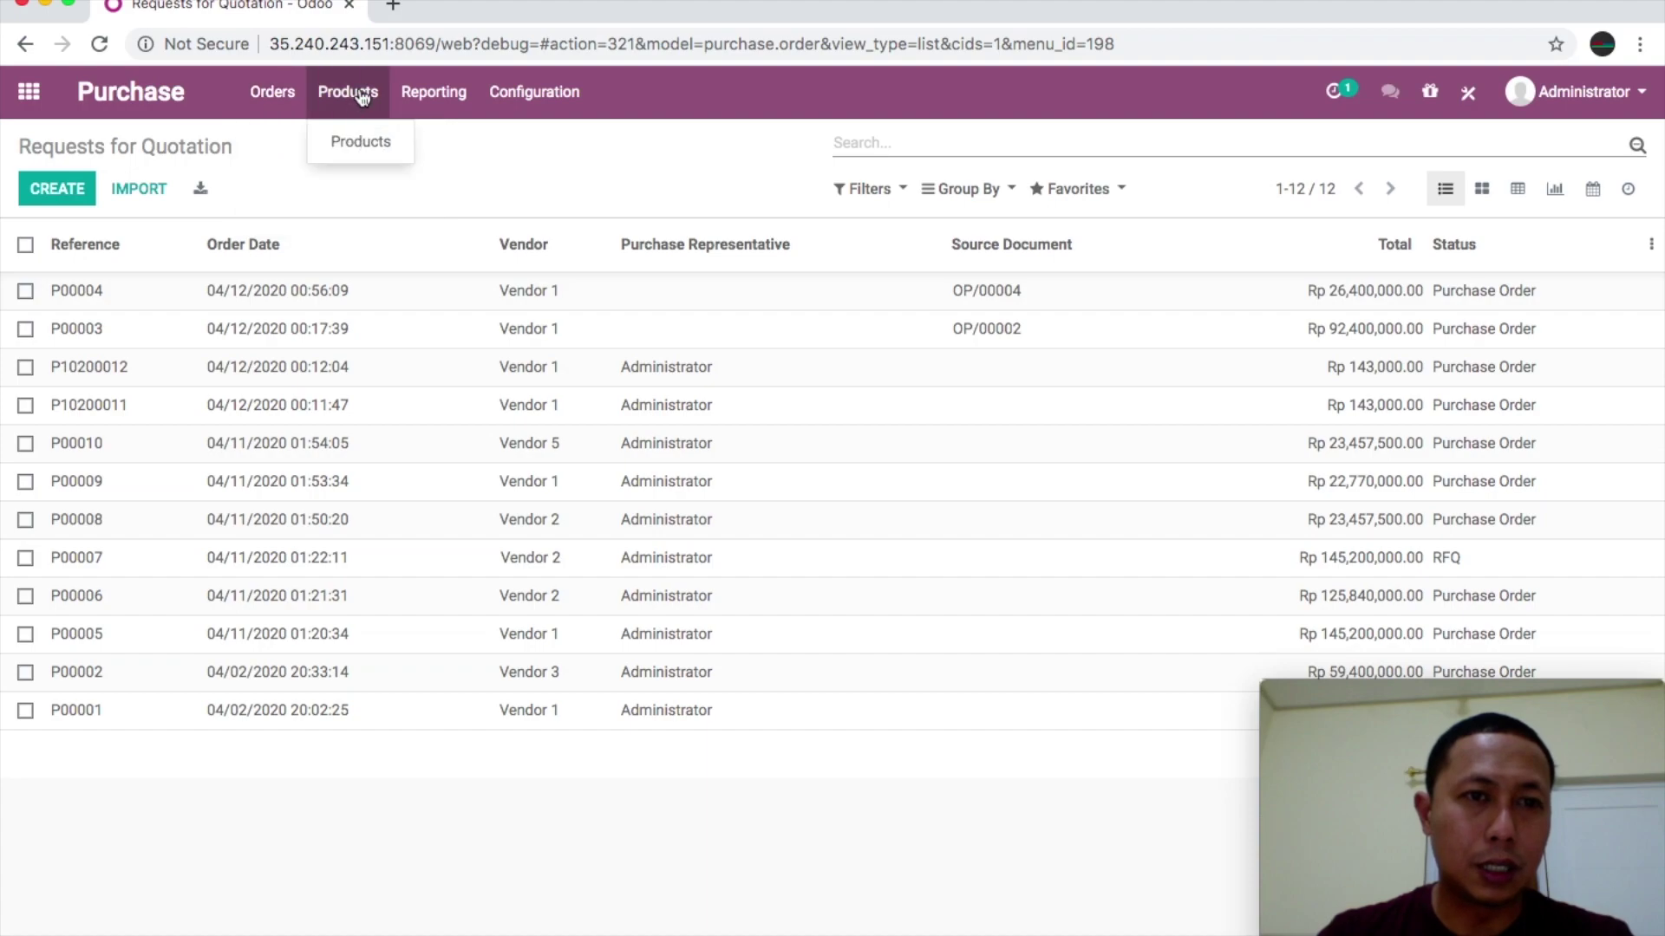
mouse_move(452, 93)
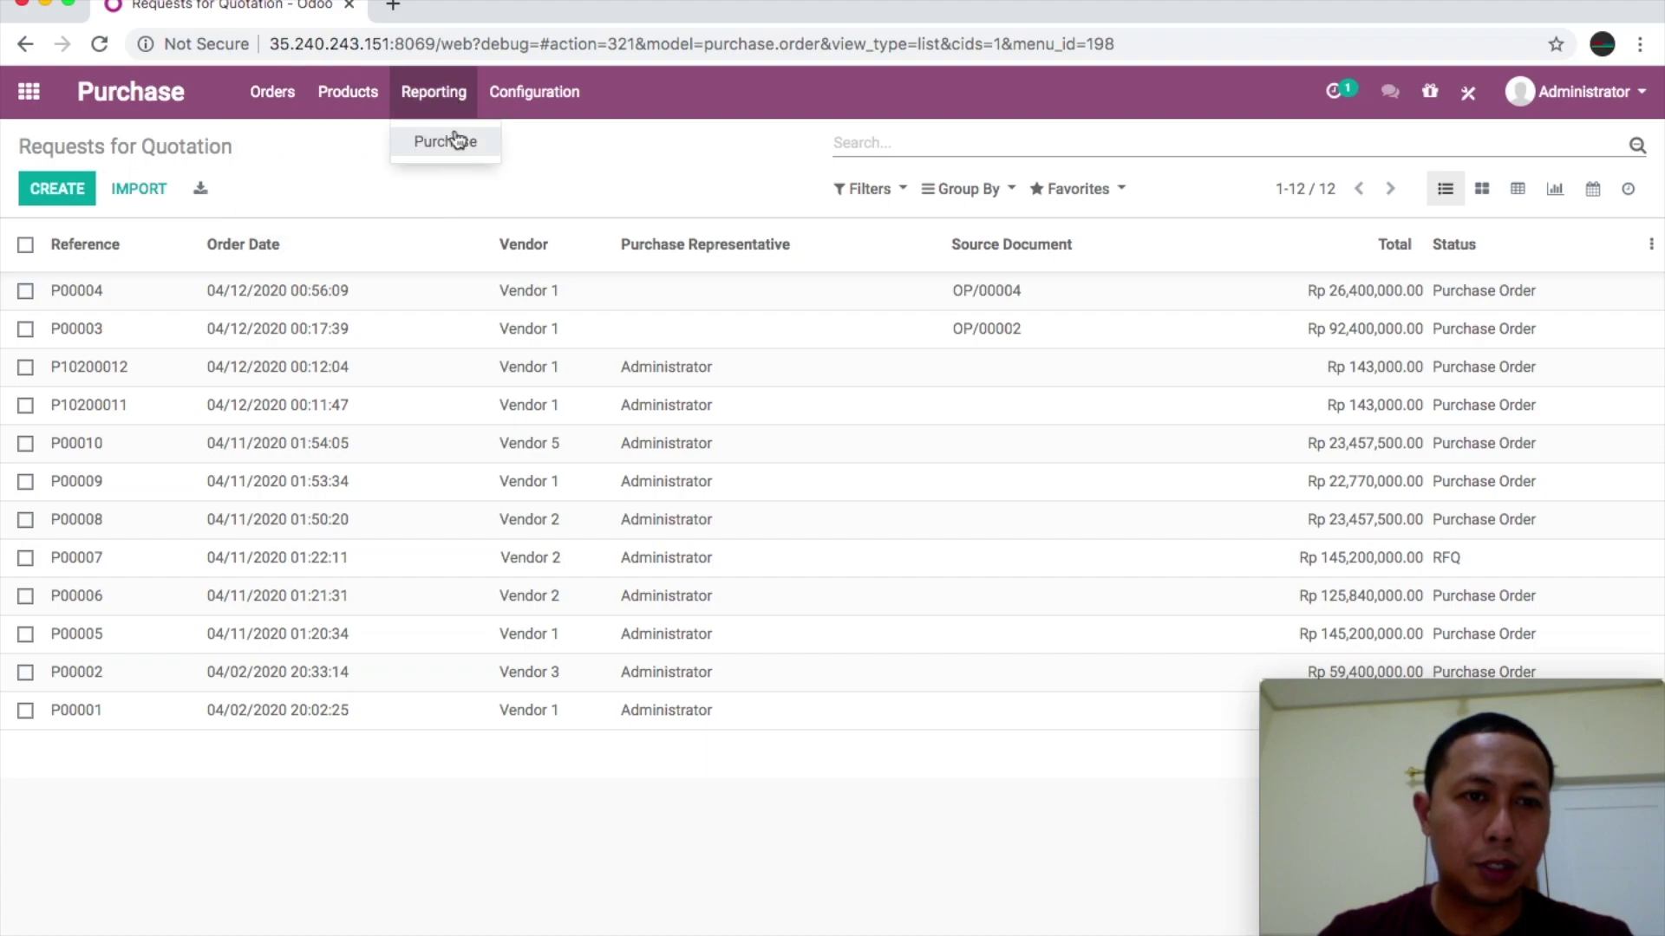
left_click(322, 178)
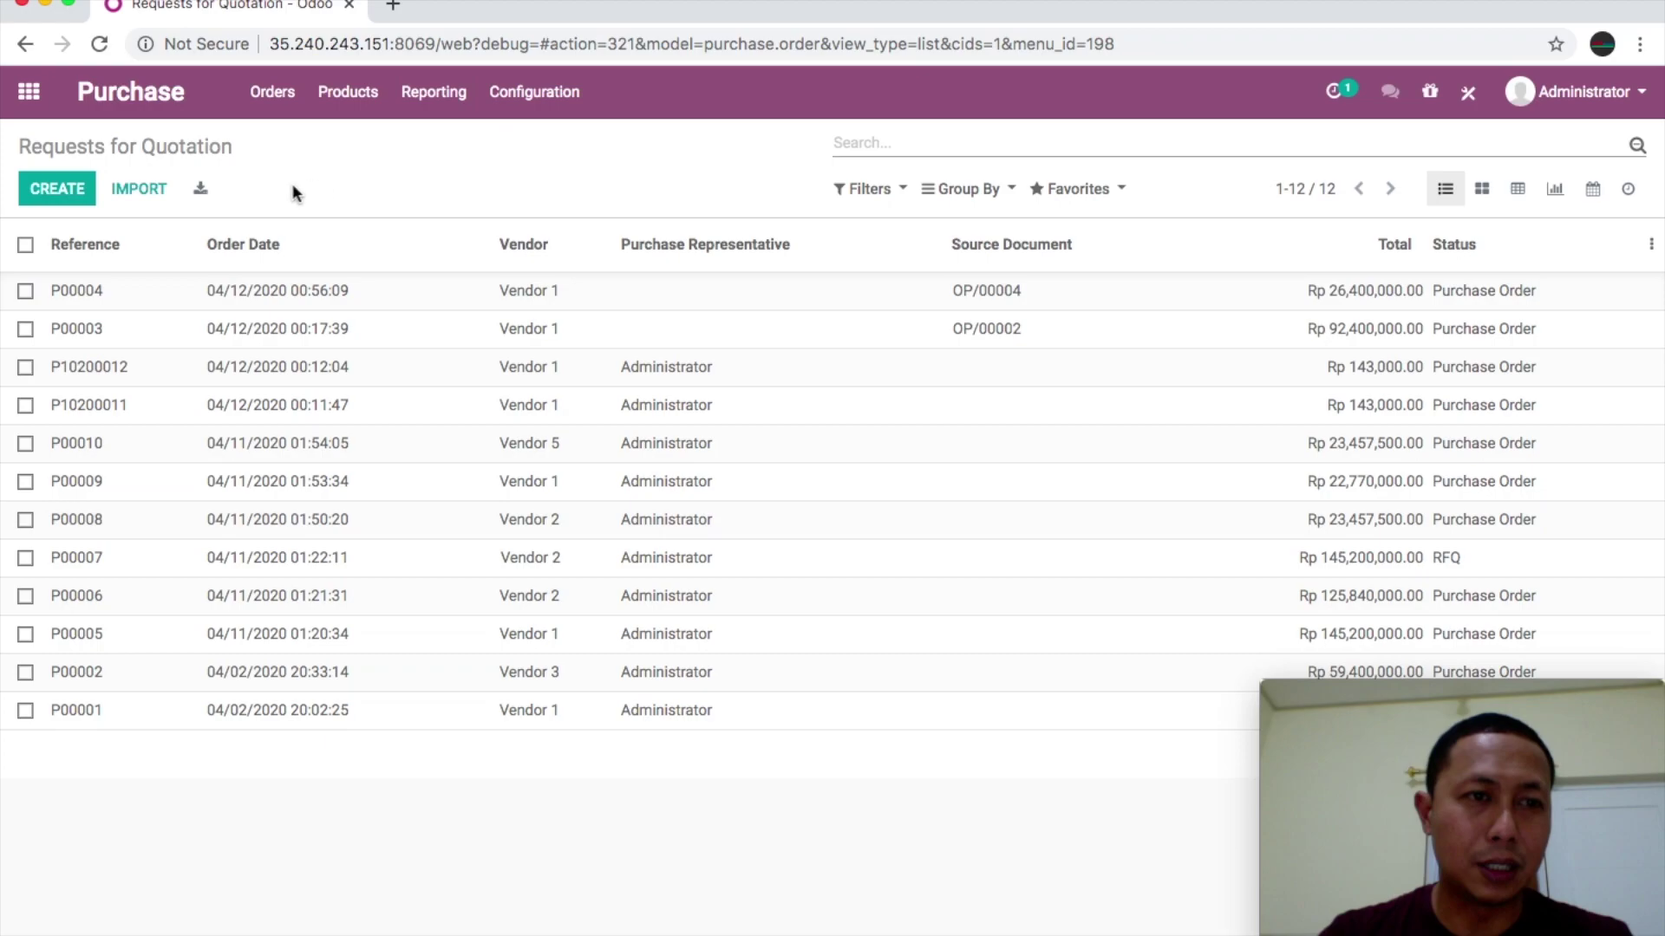
left_click(57, 190)
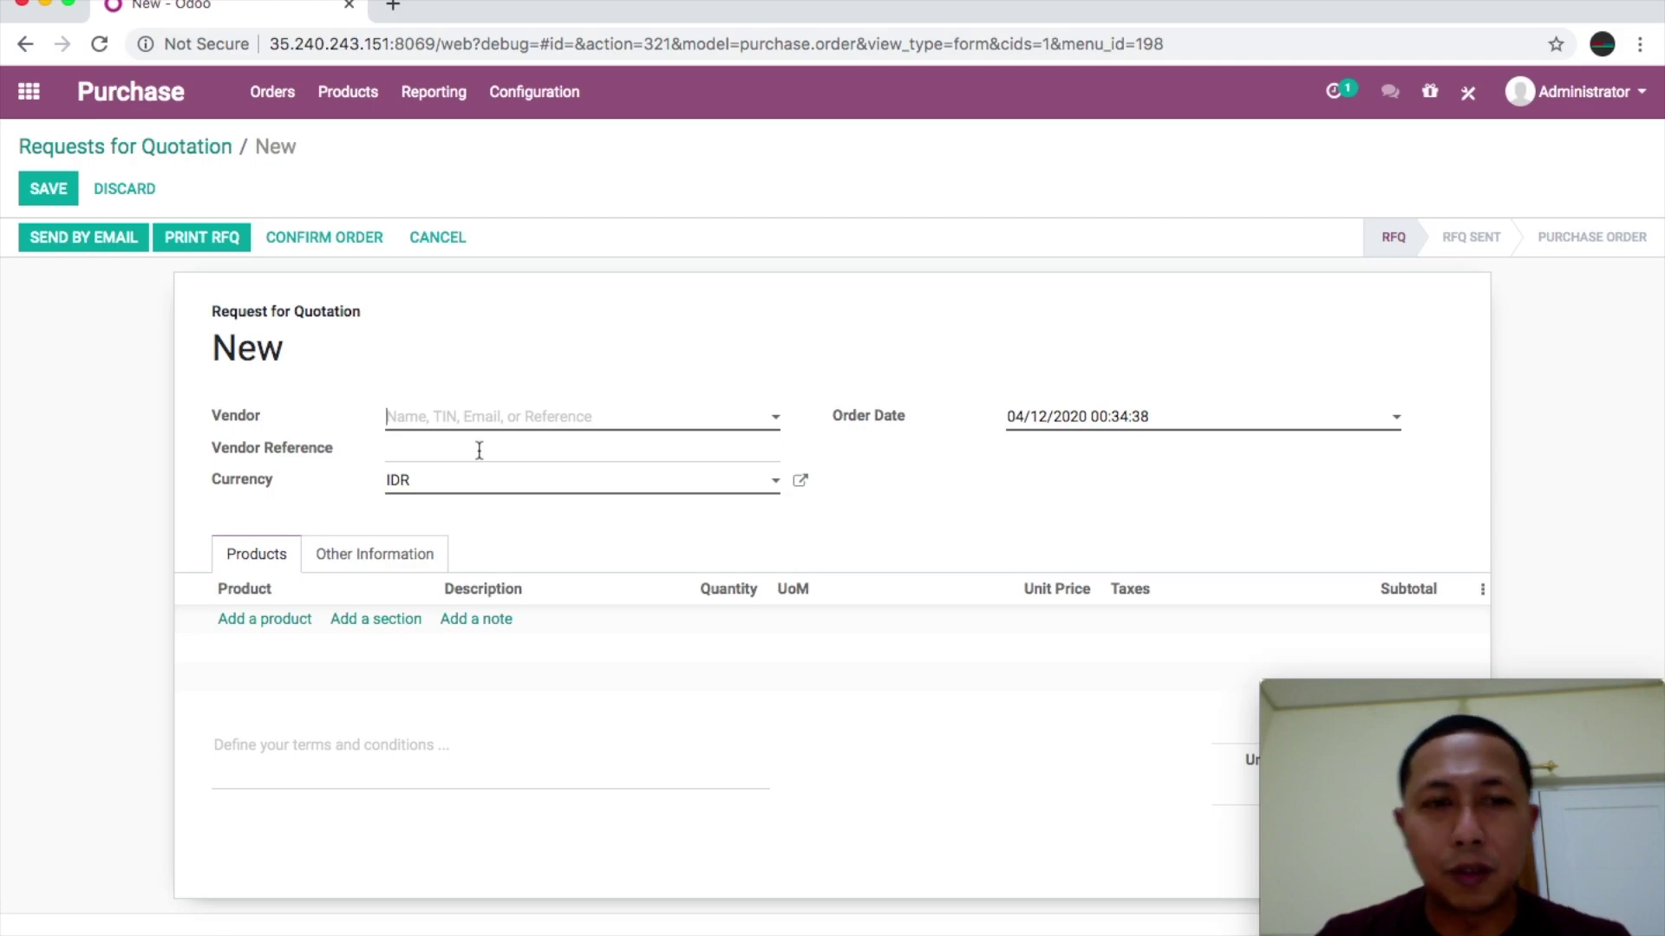
Set the vendor of the new request for quotation to Vendor 4.
left_click(451, 423)
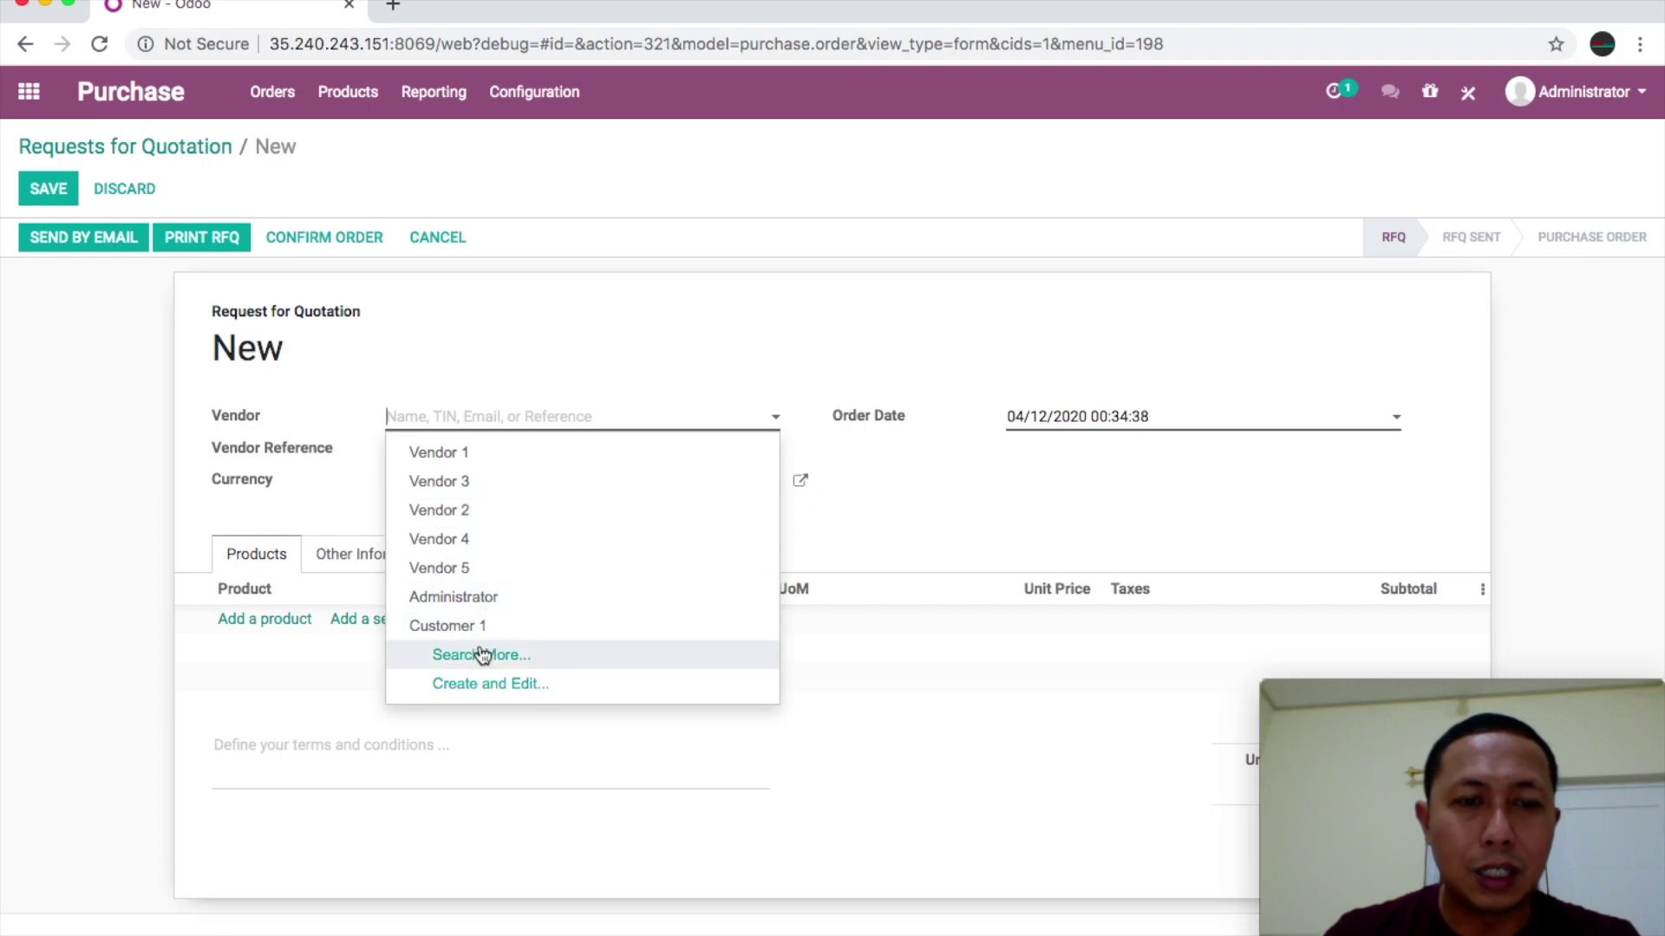
left_click(478, 516)
left_click(443, 422)
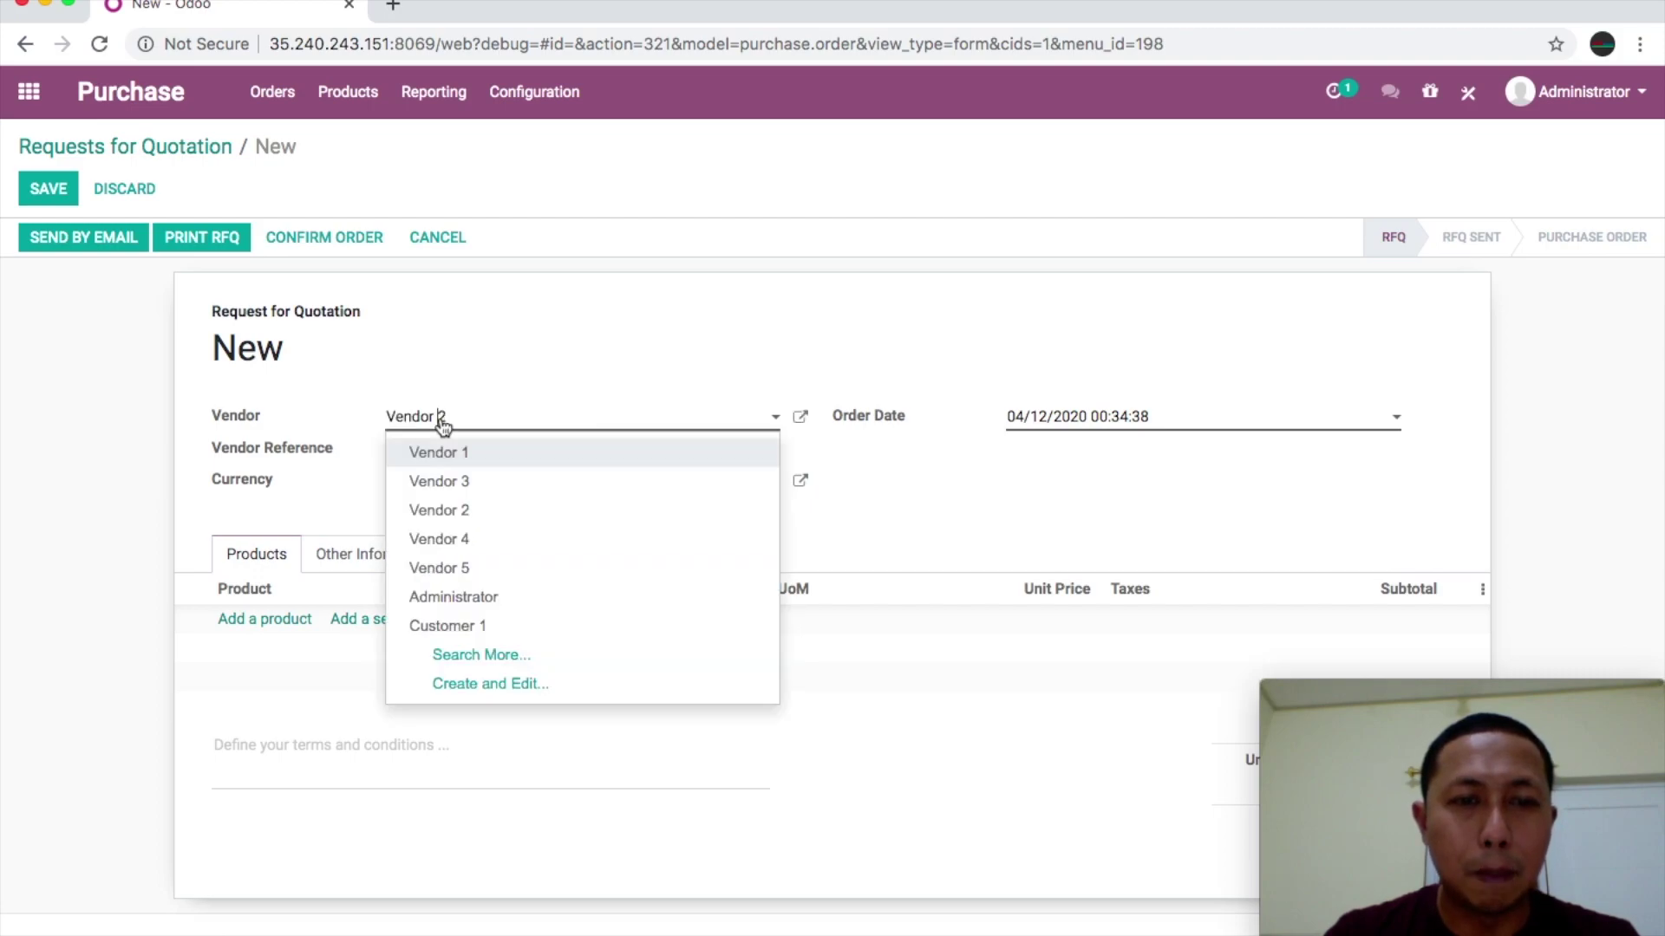
left_click(446, 538)
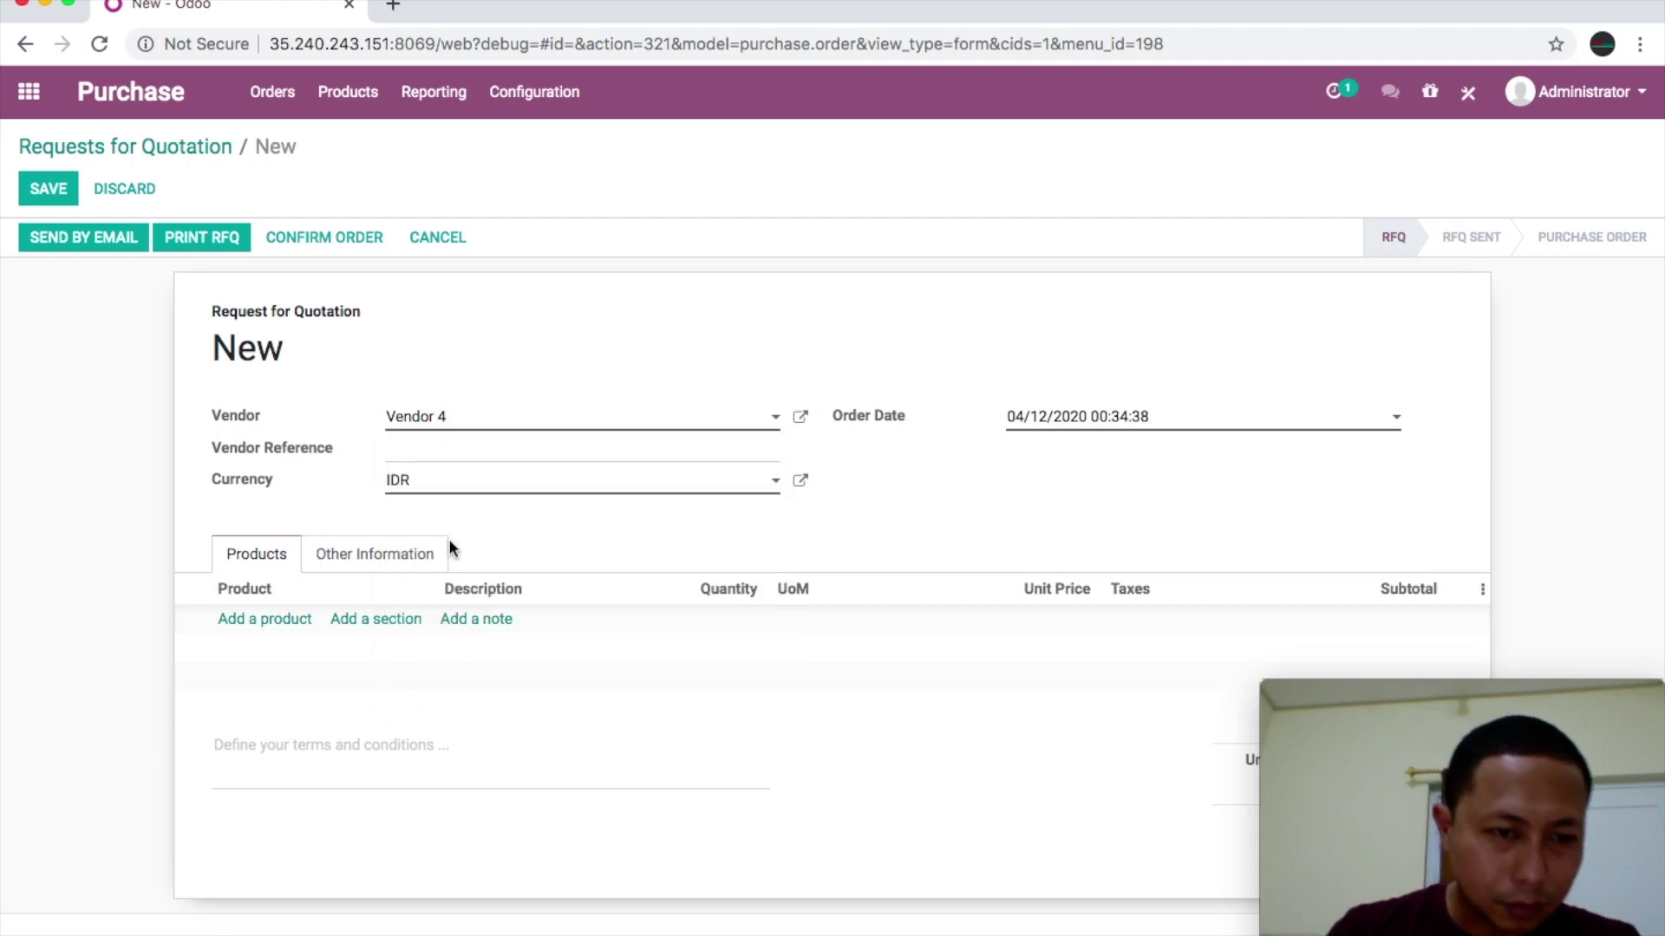
Add [PR-001] Product 1 as the first order line, checking the full product list before choosing it.
left_click(282, 619)
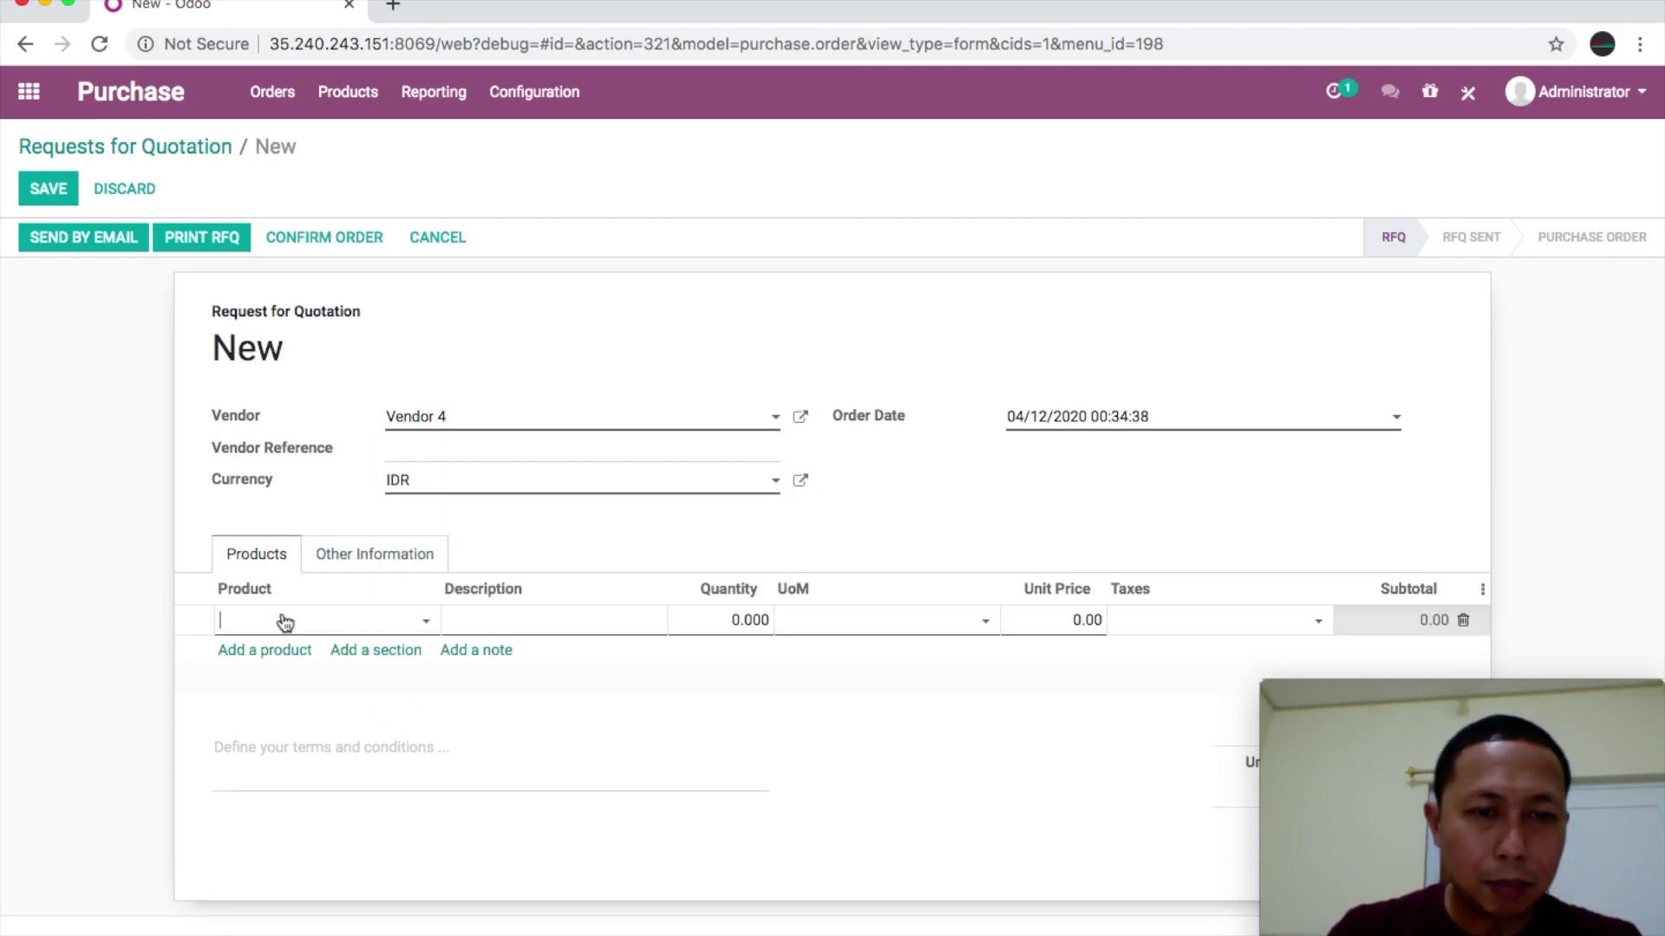
left_click(324, 630)
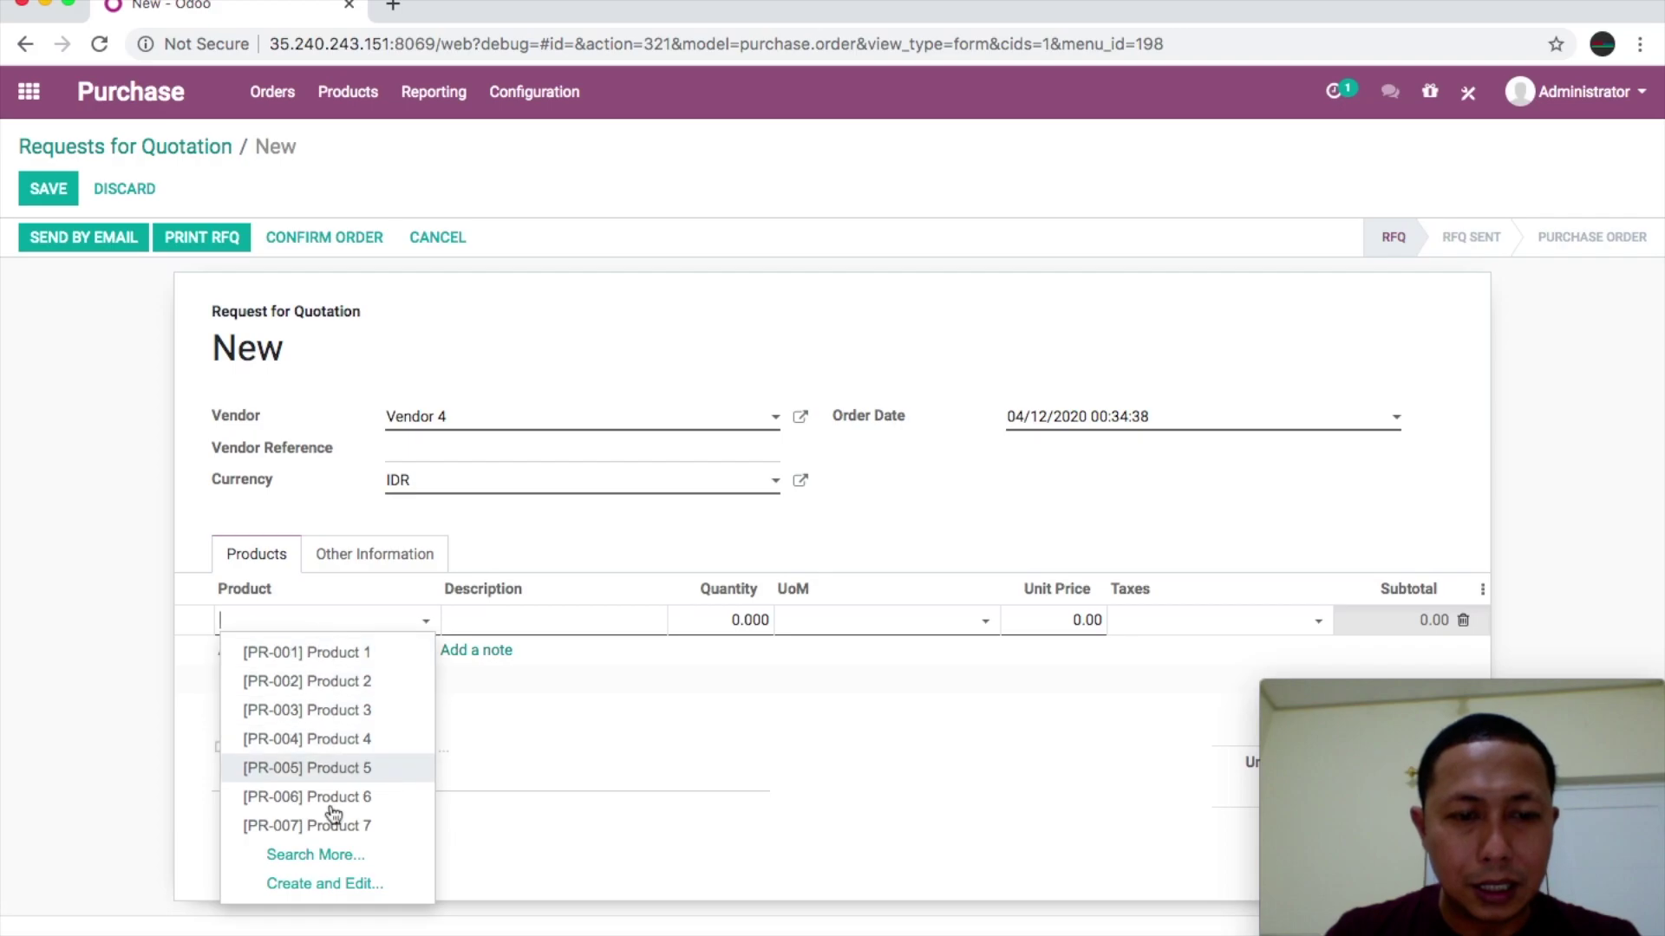
left_click(335, 858)
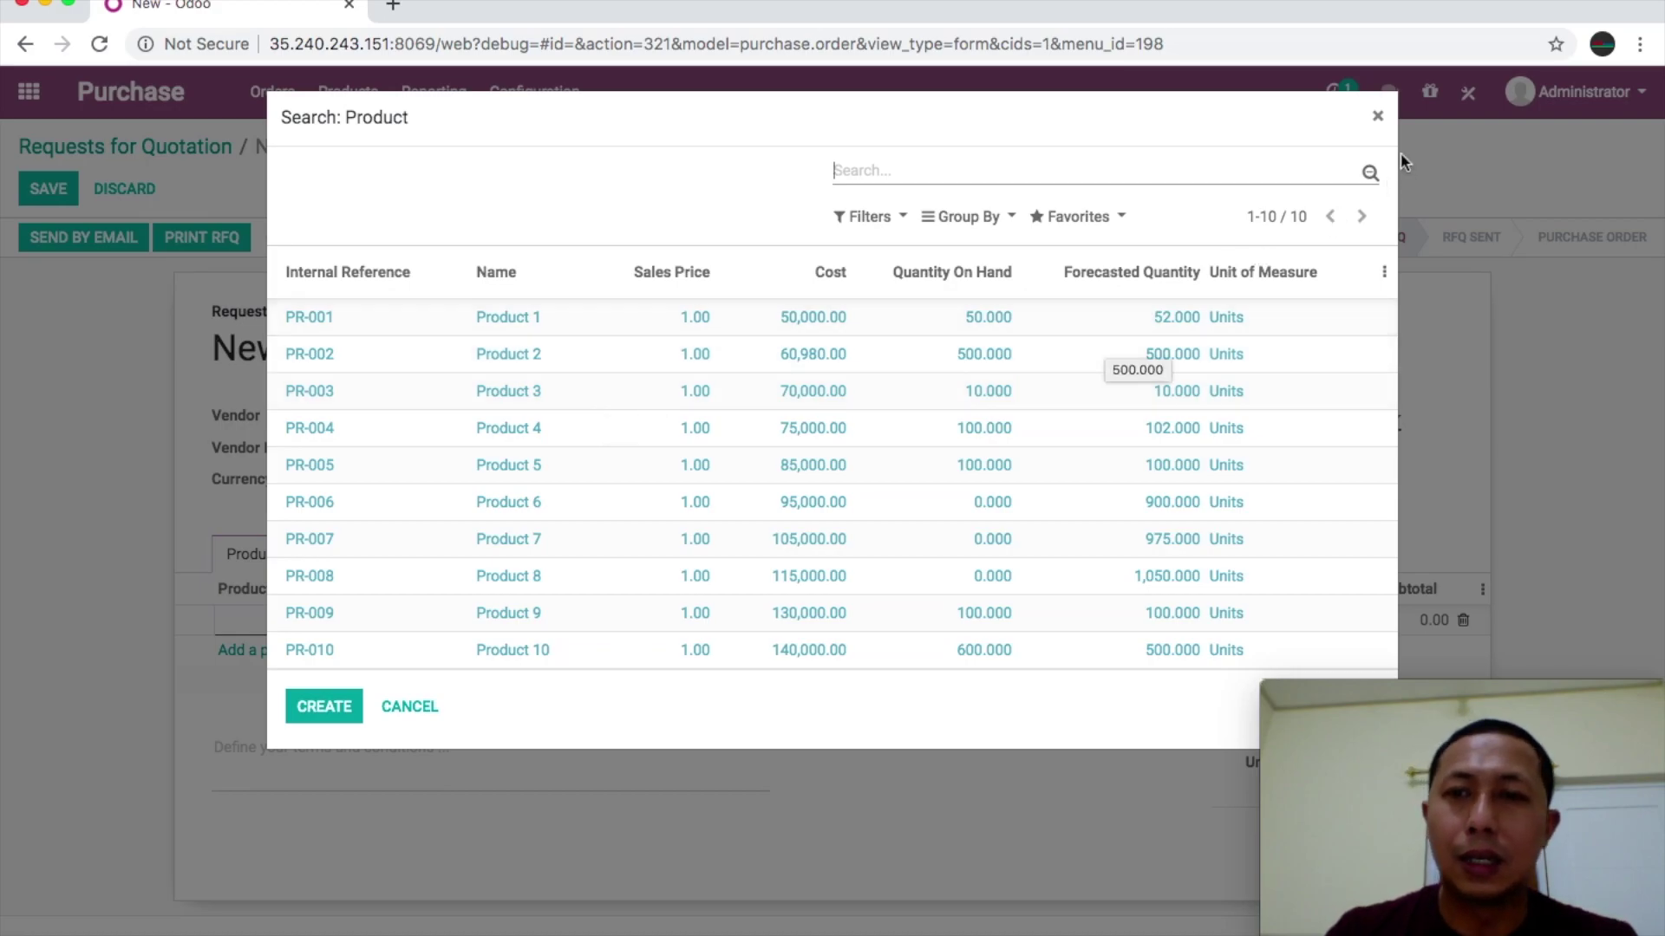
left_click(1378, 121)
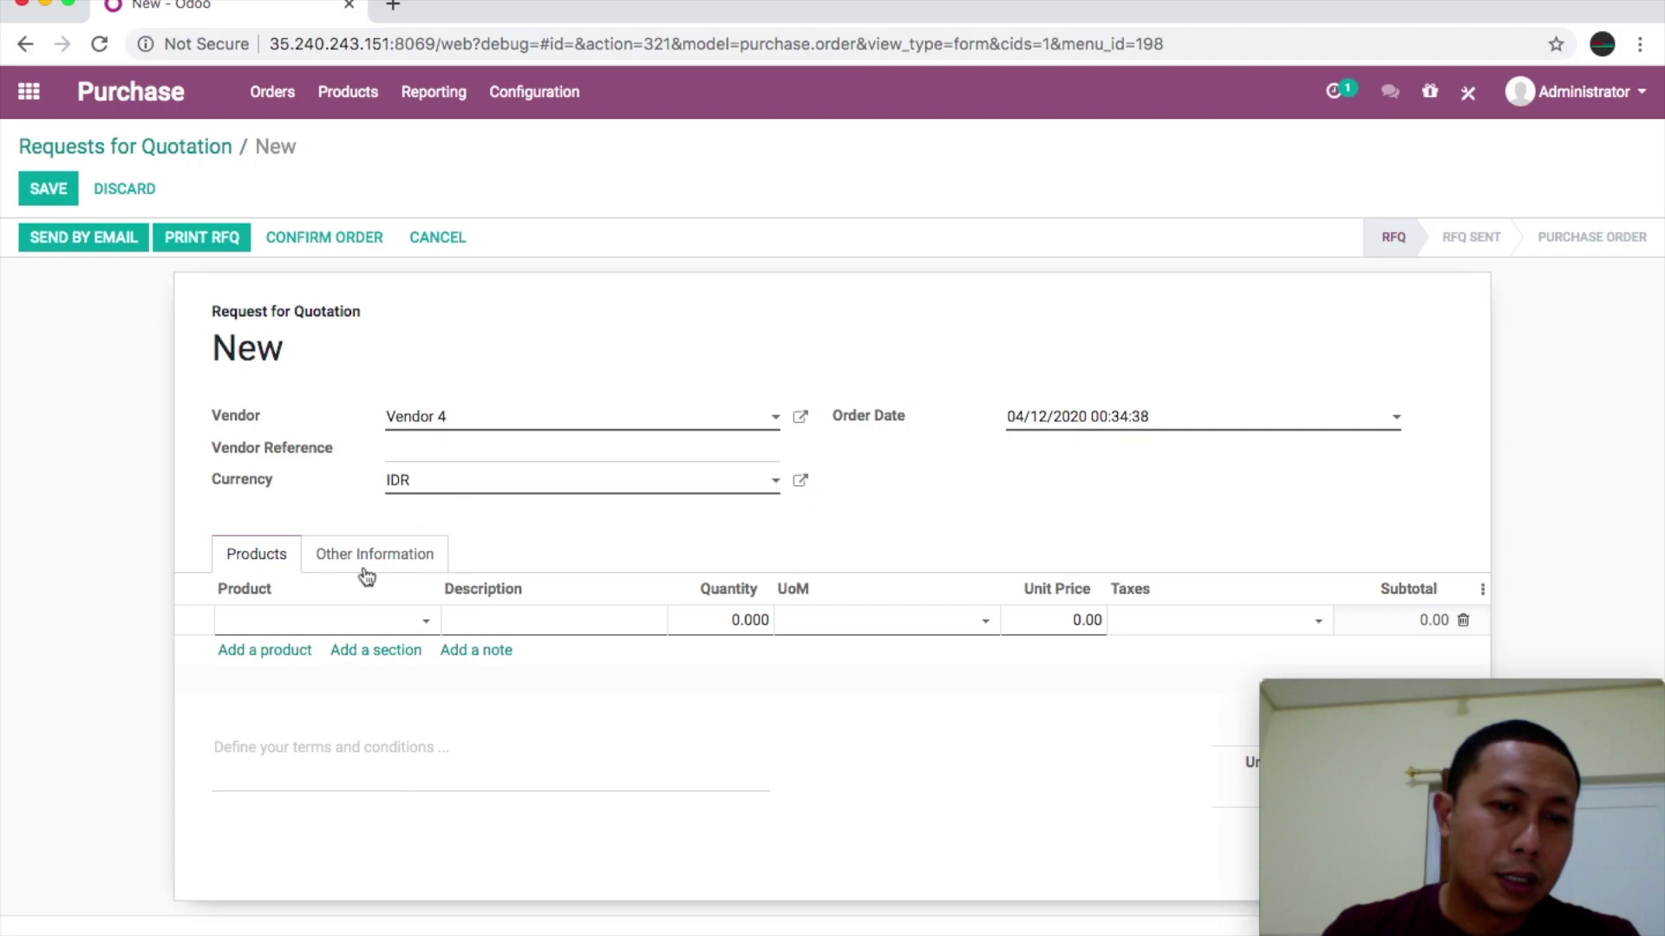
left_click(312, 631)
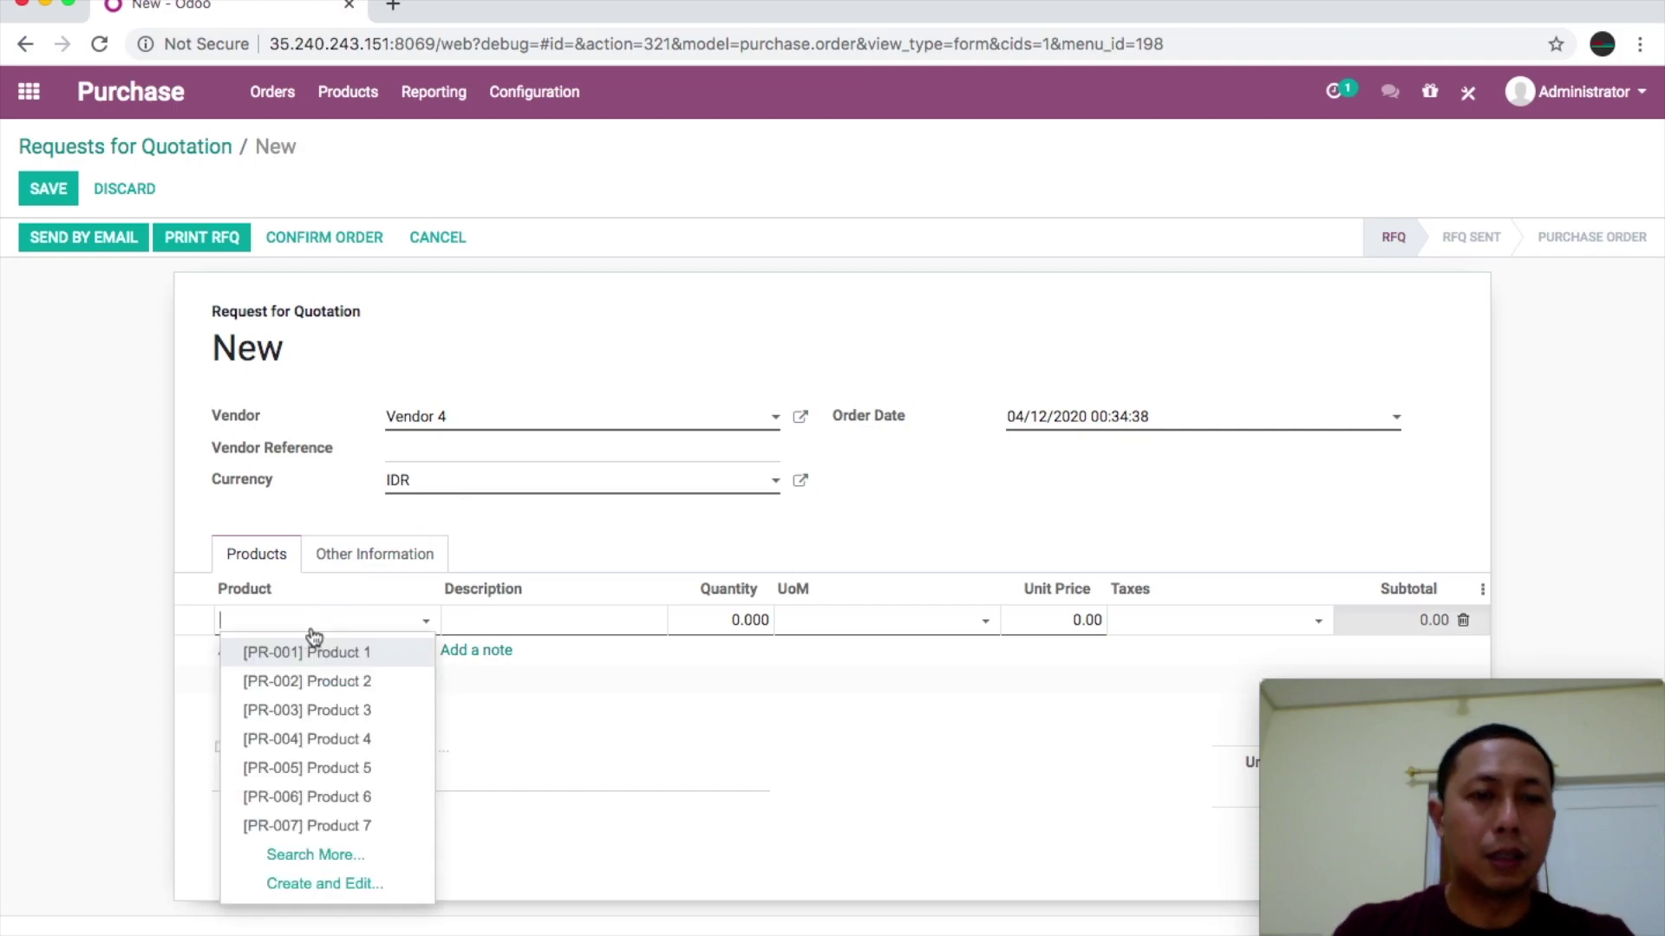
left_click(345, 663)
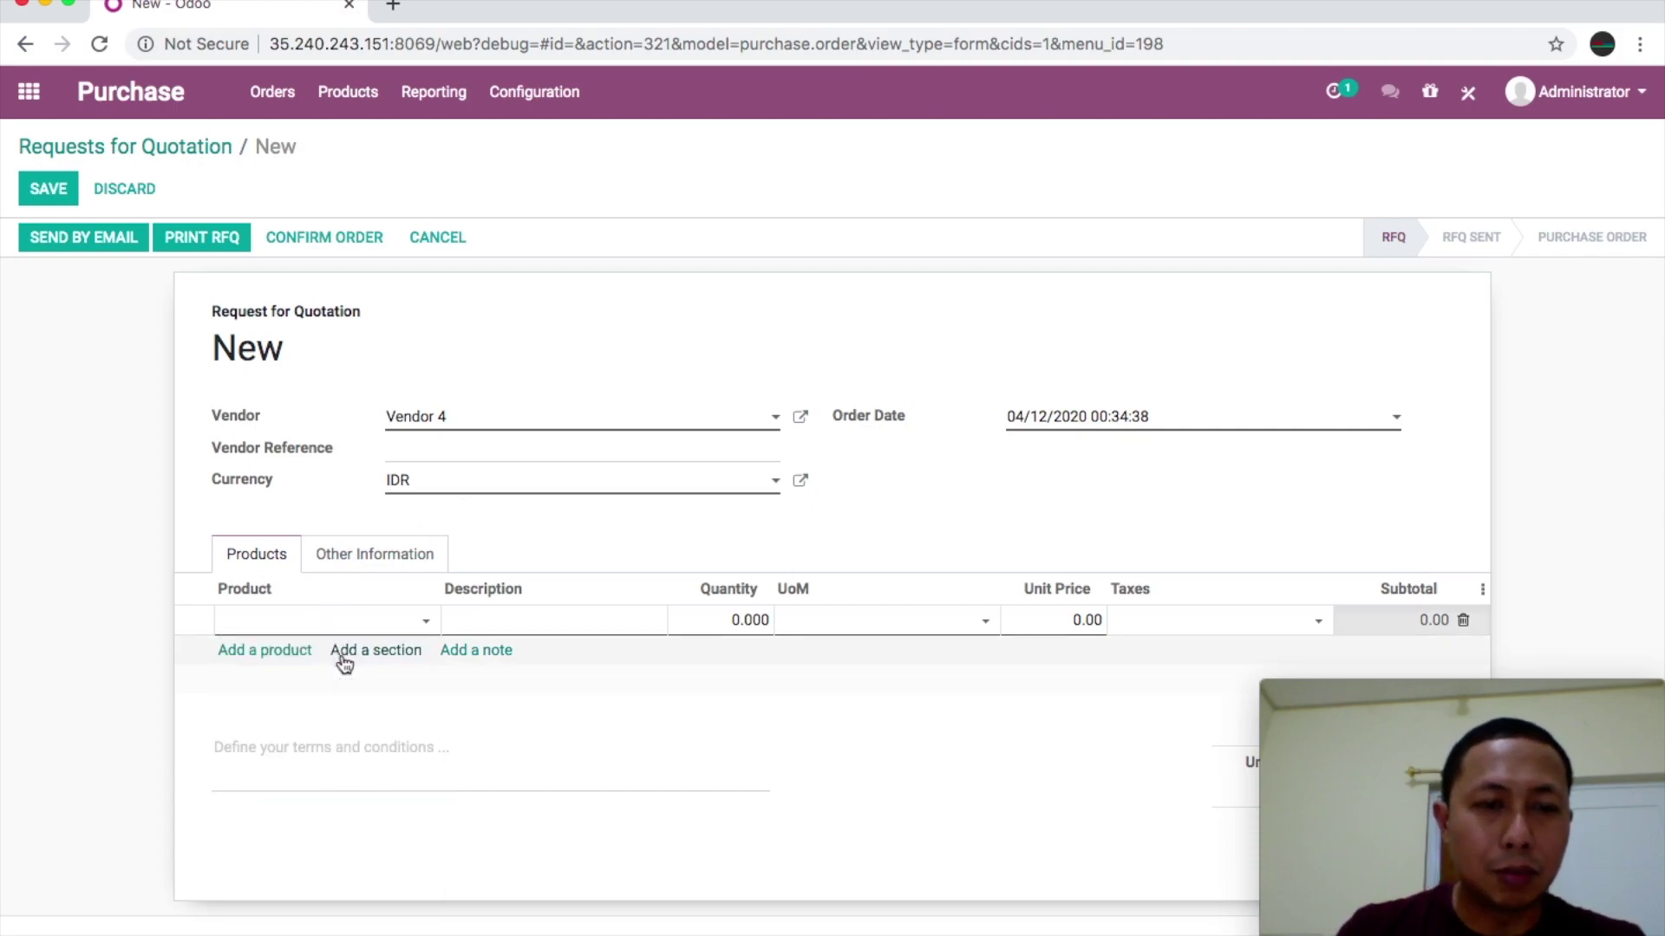
Add [PR-003] Product 3 and [PR-009] Product 9 as two further order lines.
left_click(272, 661)
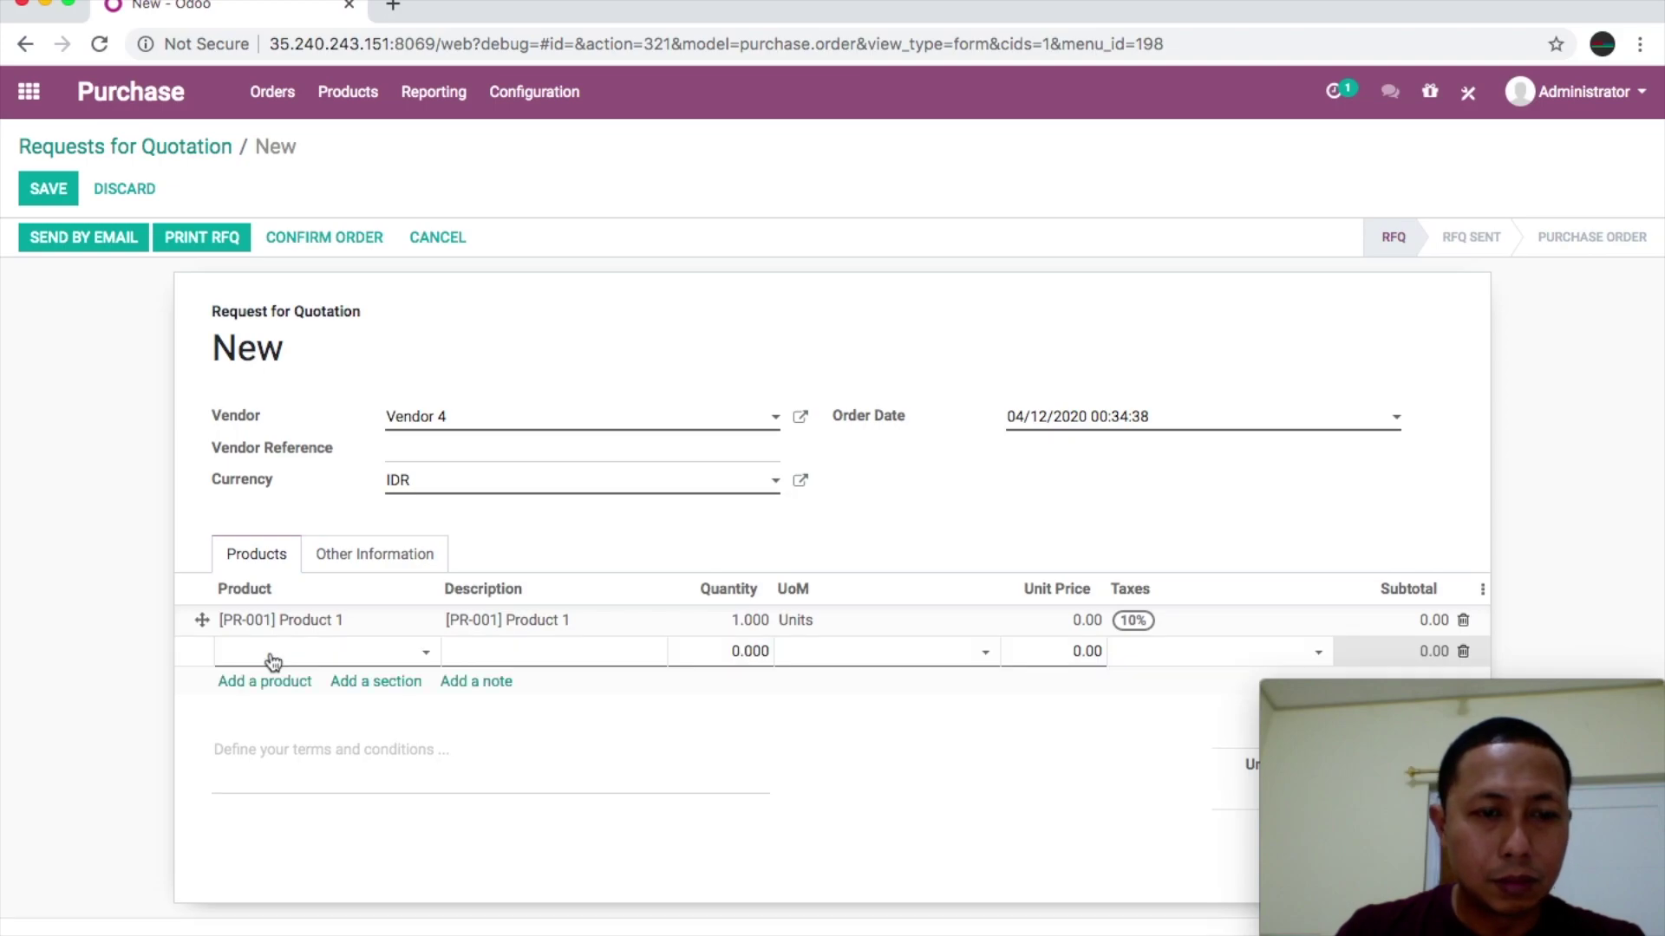
type("product 3")
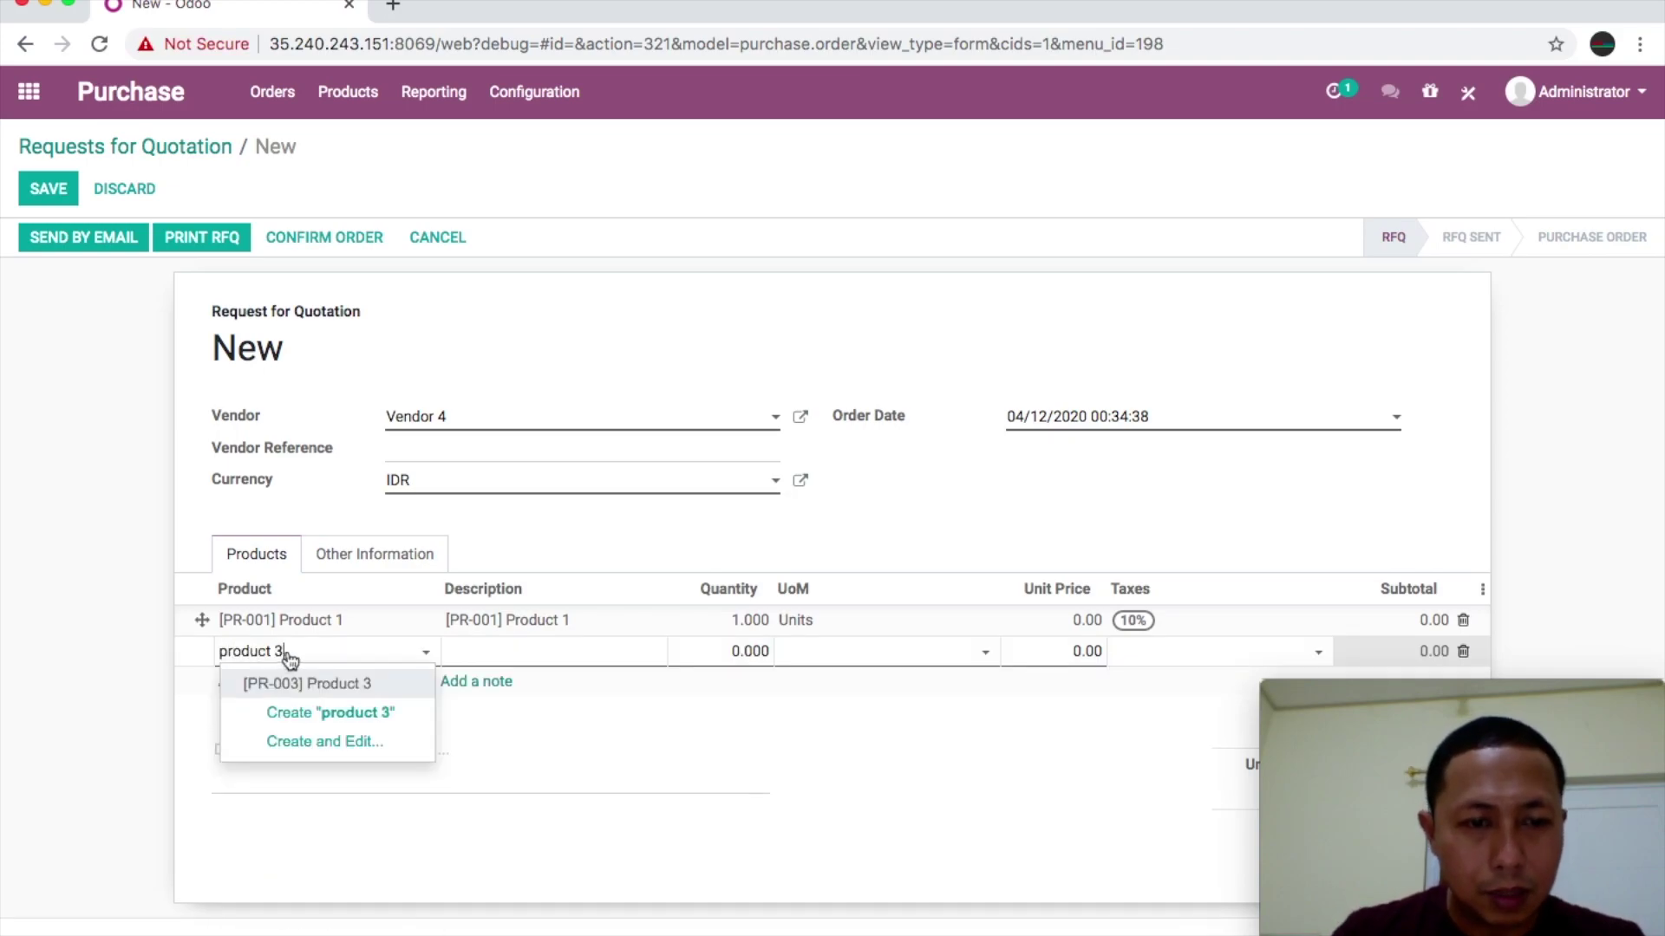
left_click(336, 687)
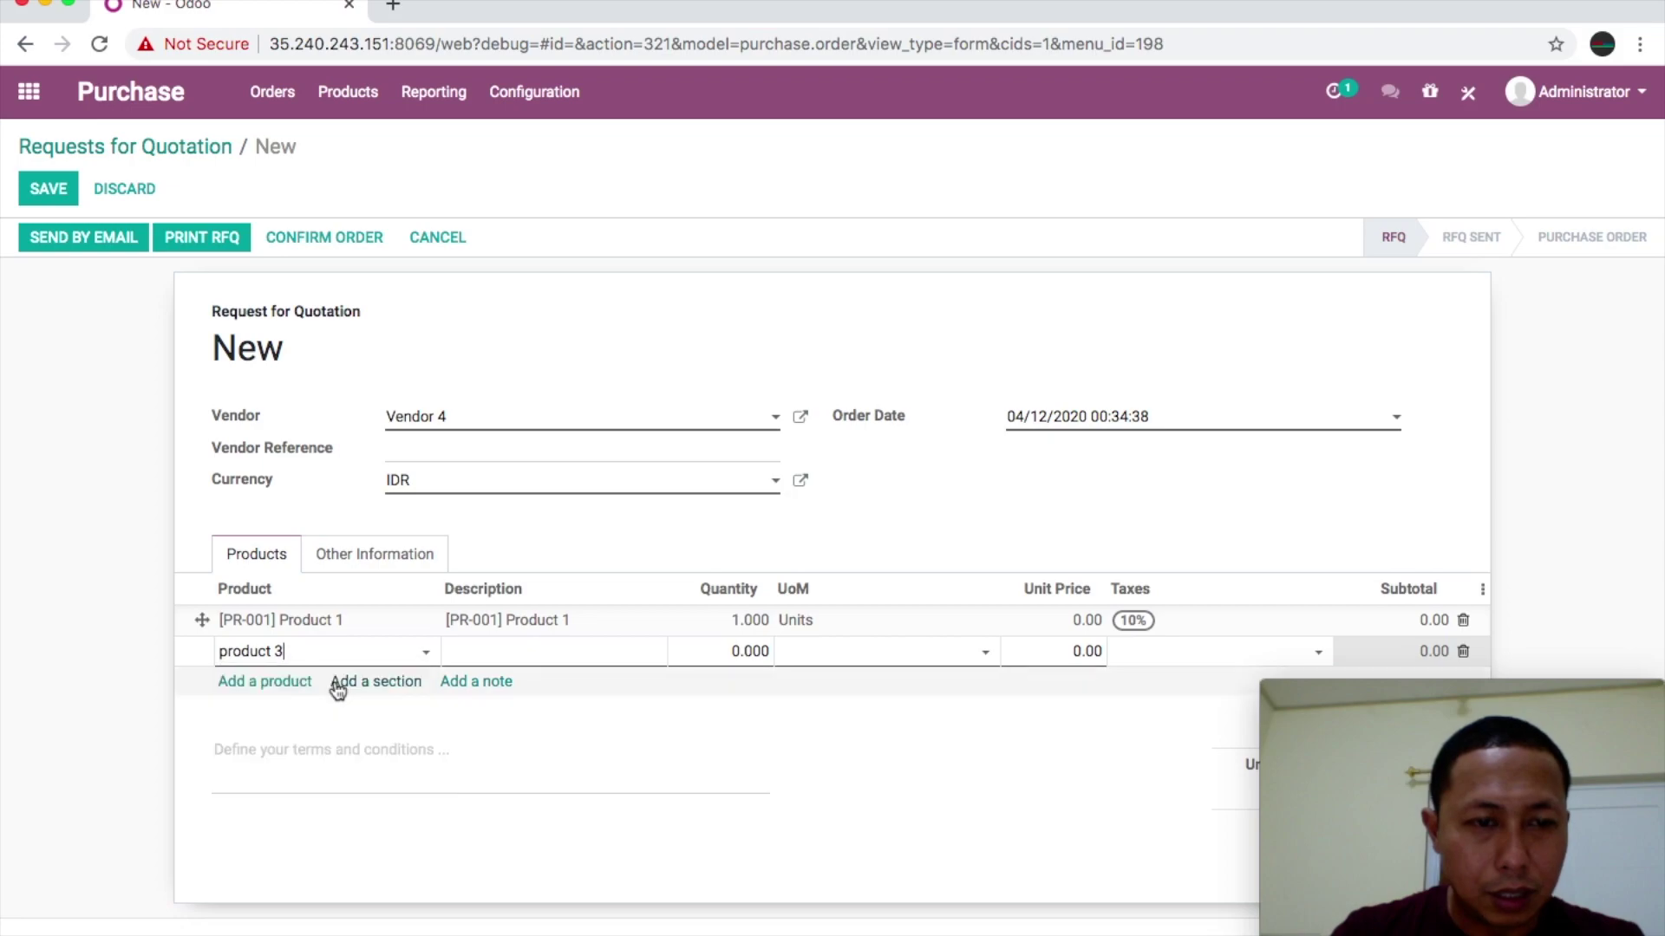
left_click(290, 683)
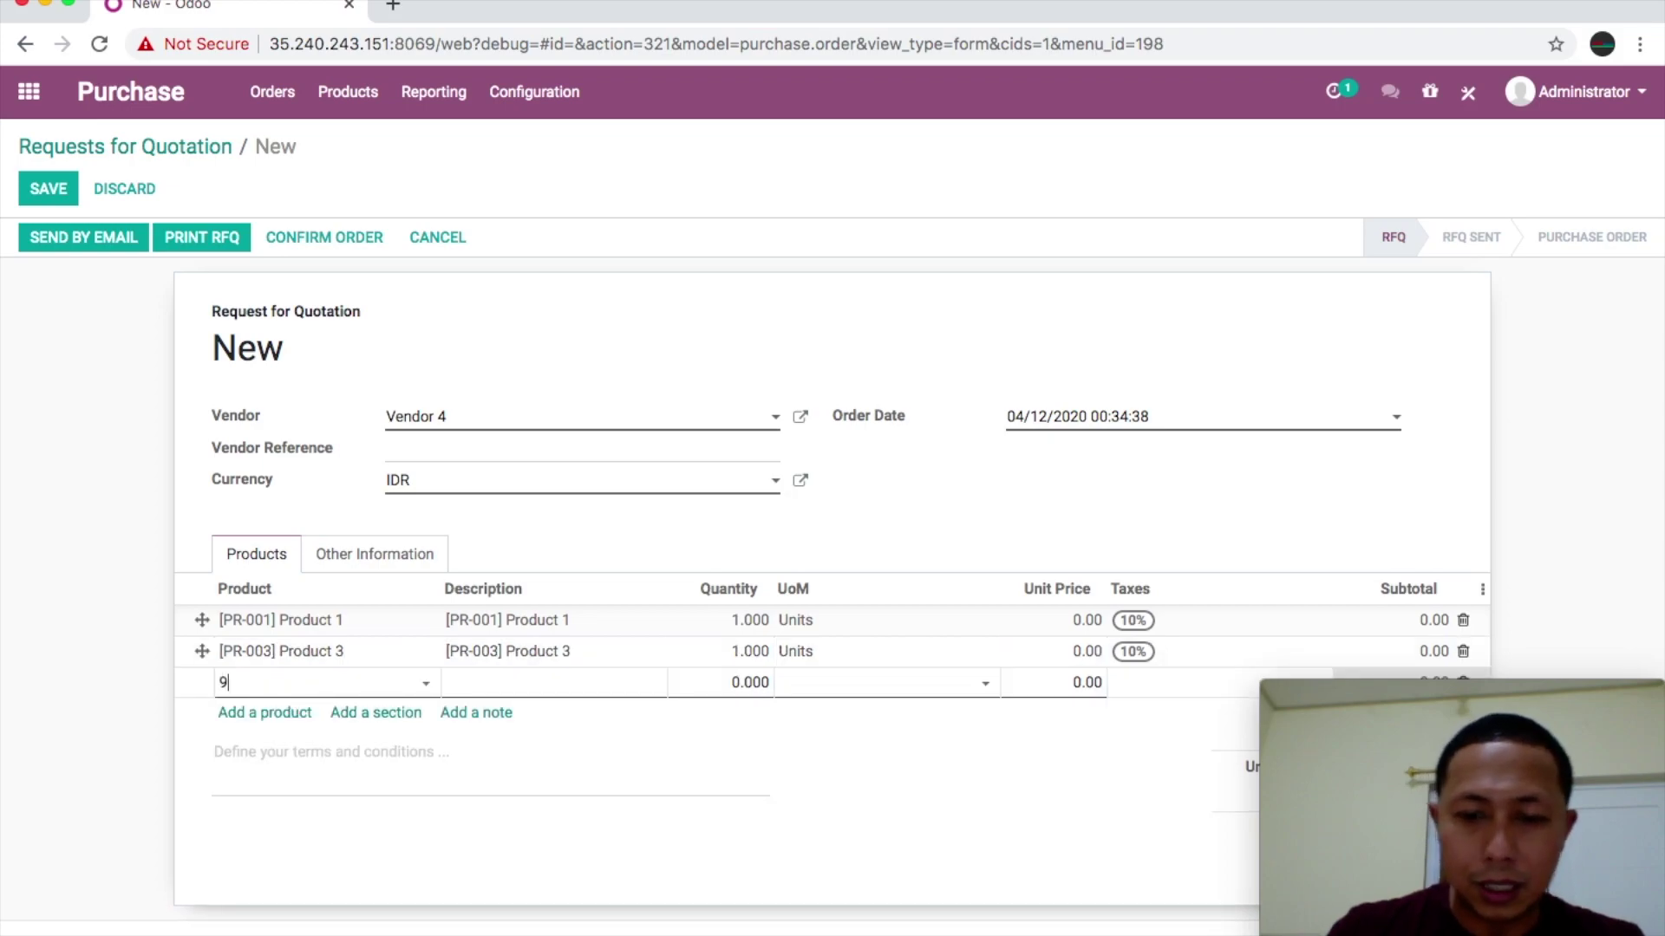
type("9")
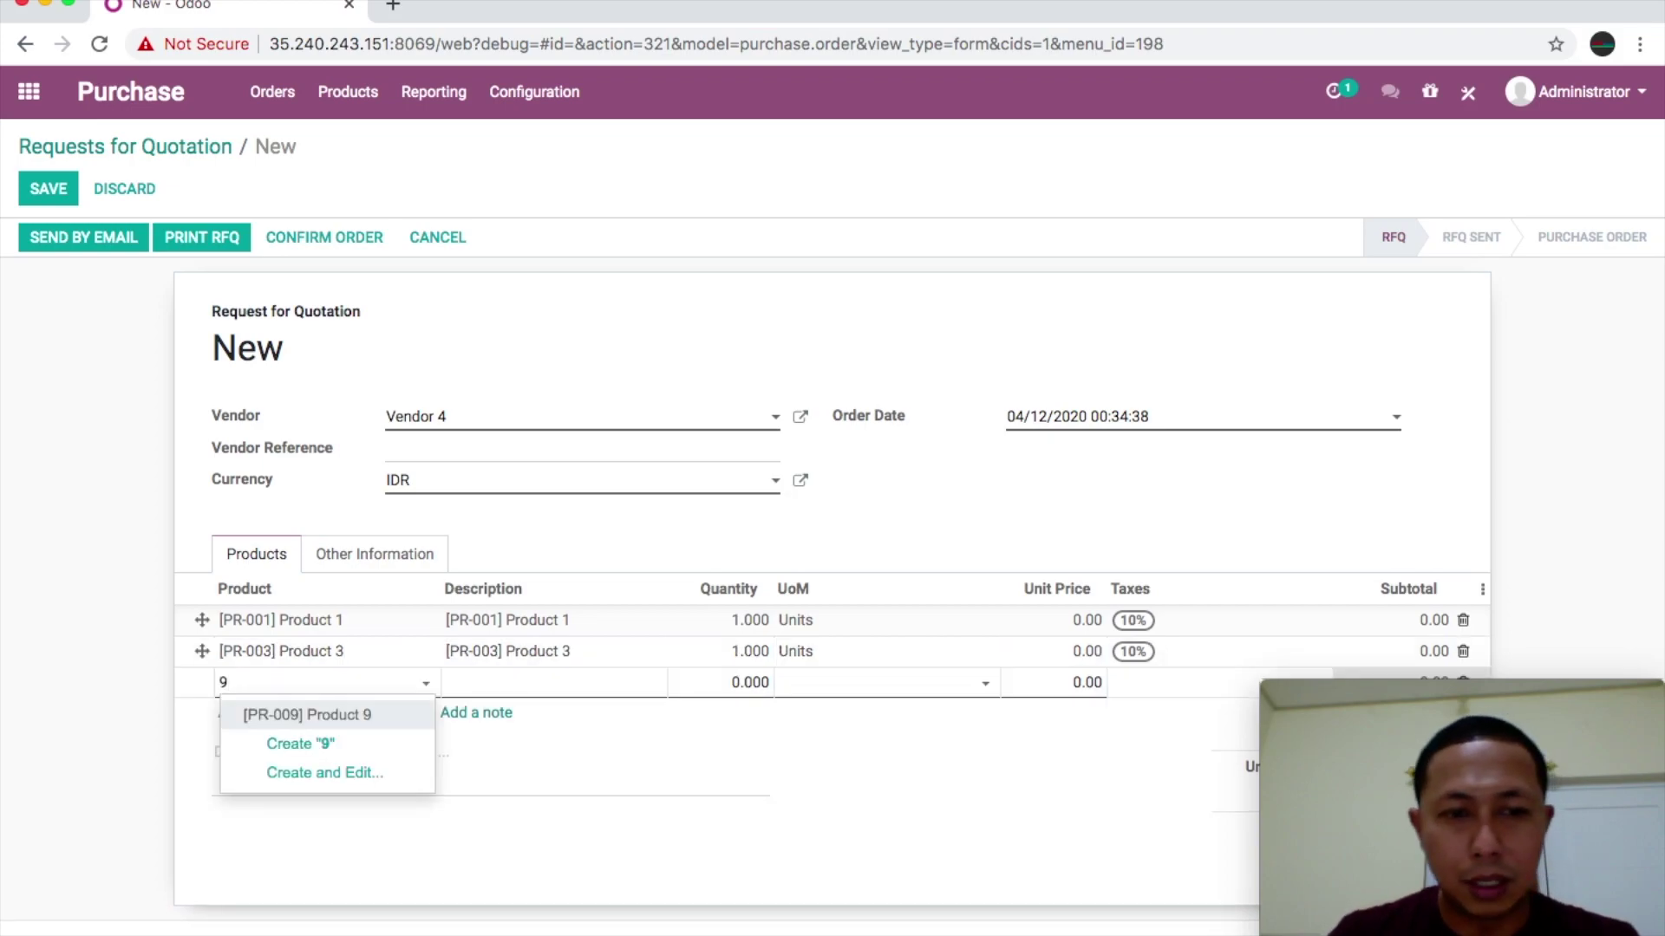
left_click(372, 716)
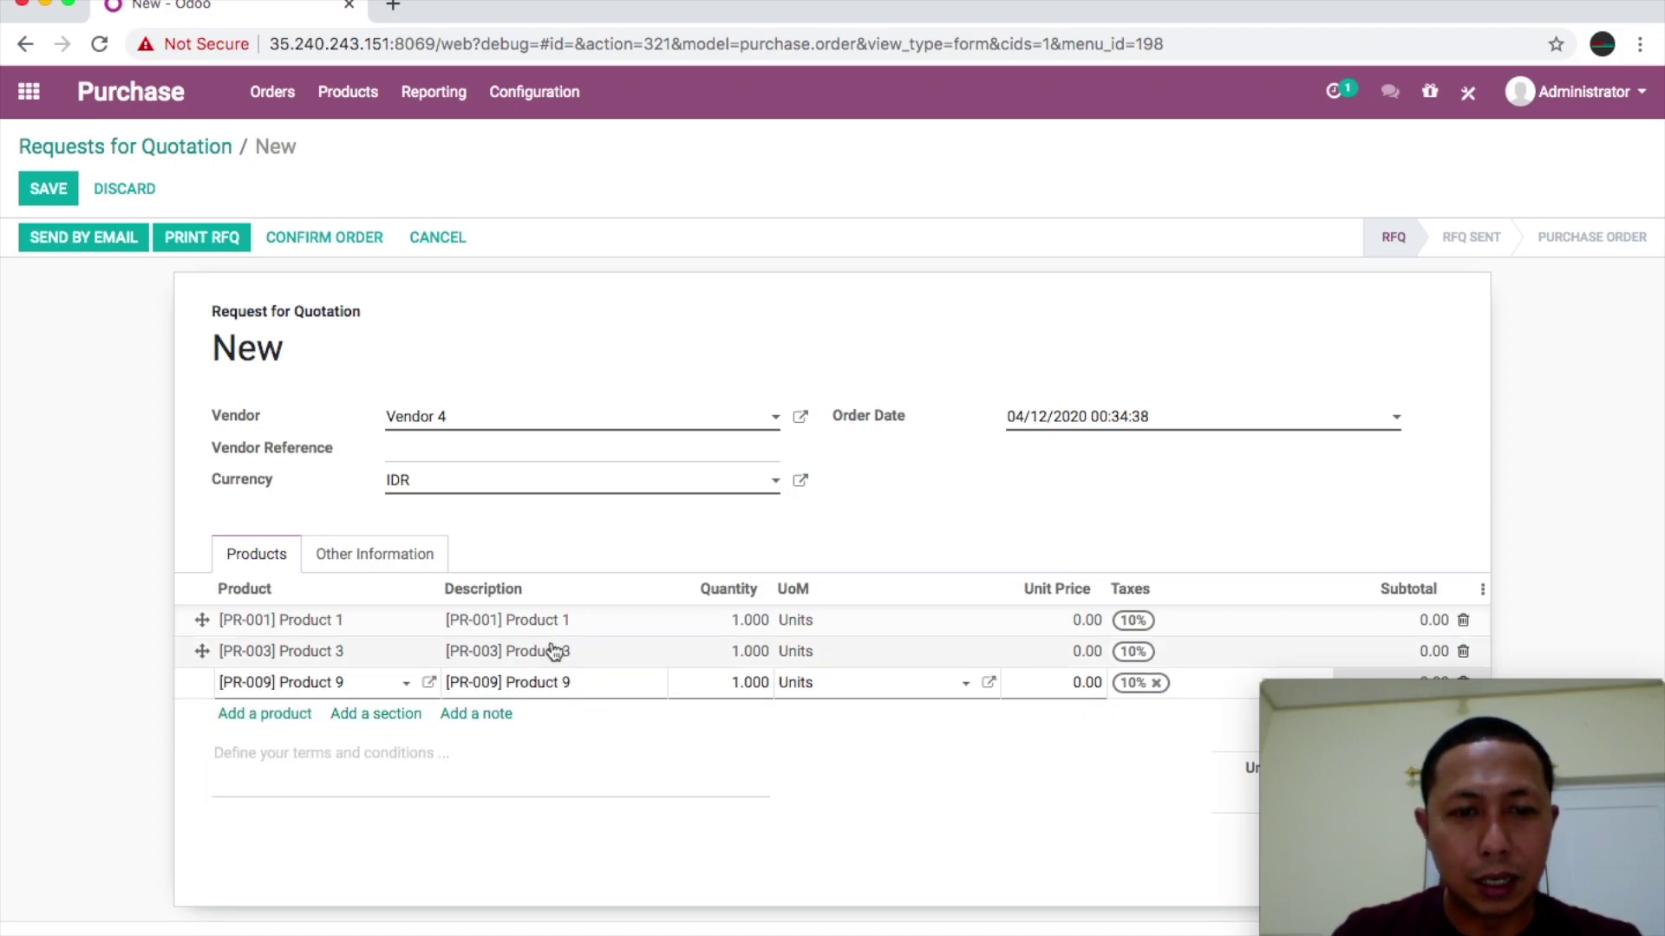
left_click(594, 620)
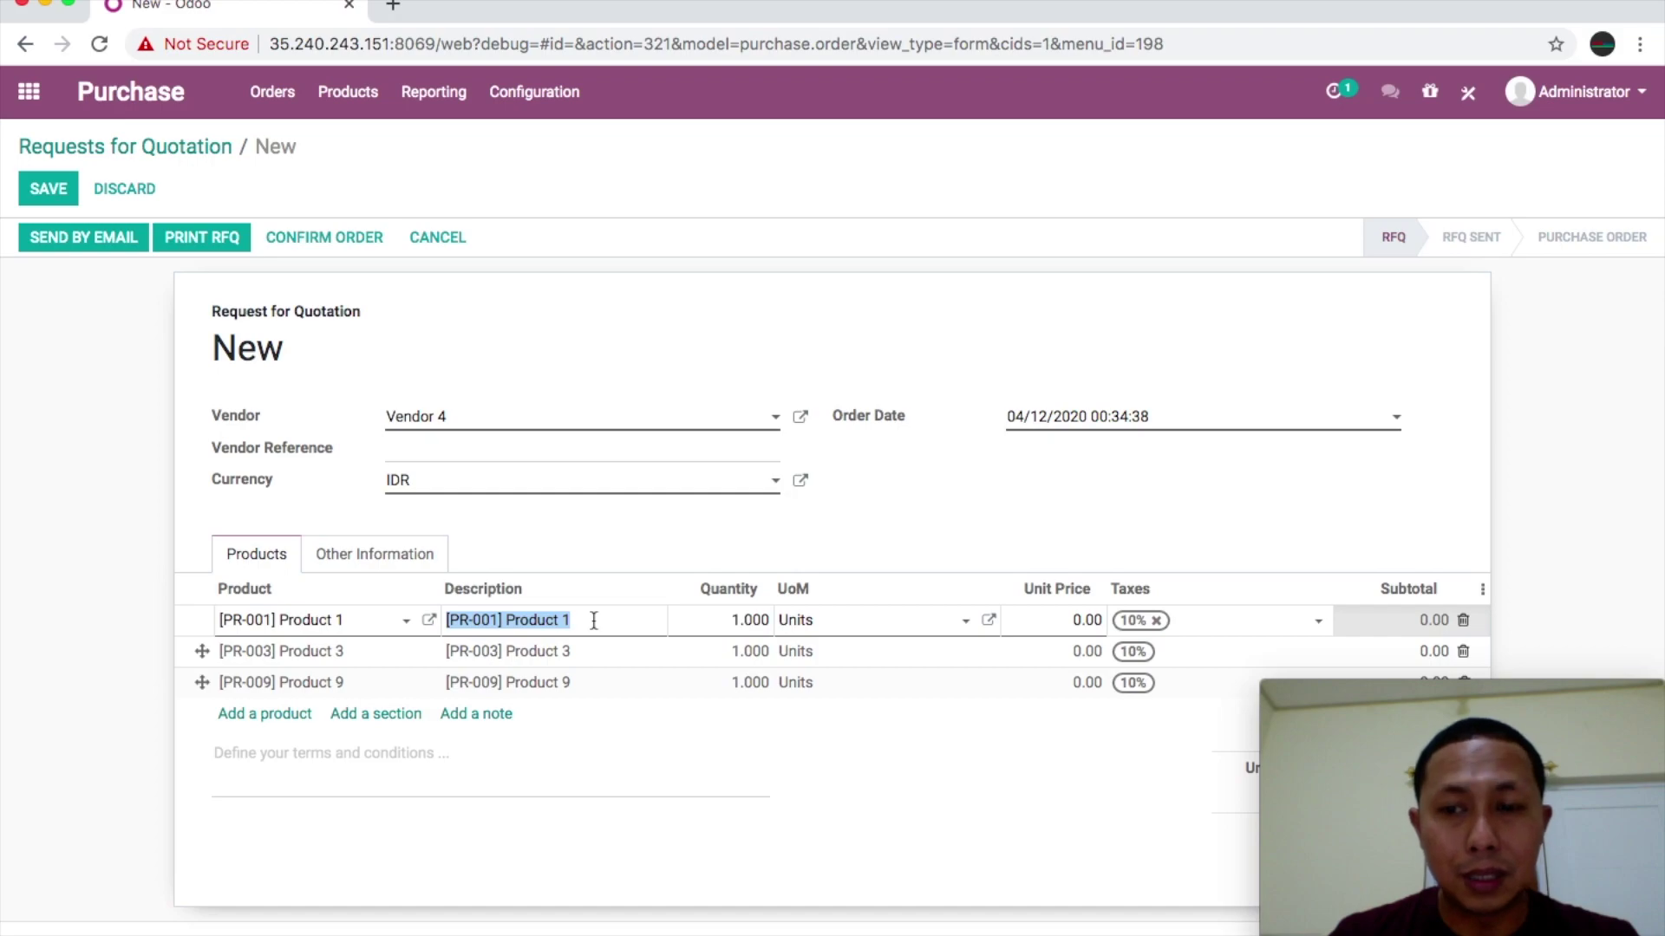
key("Left")
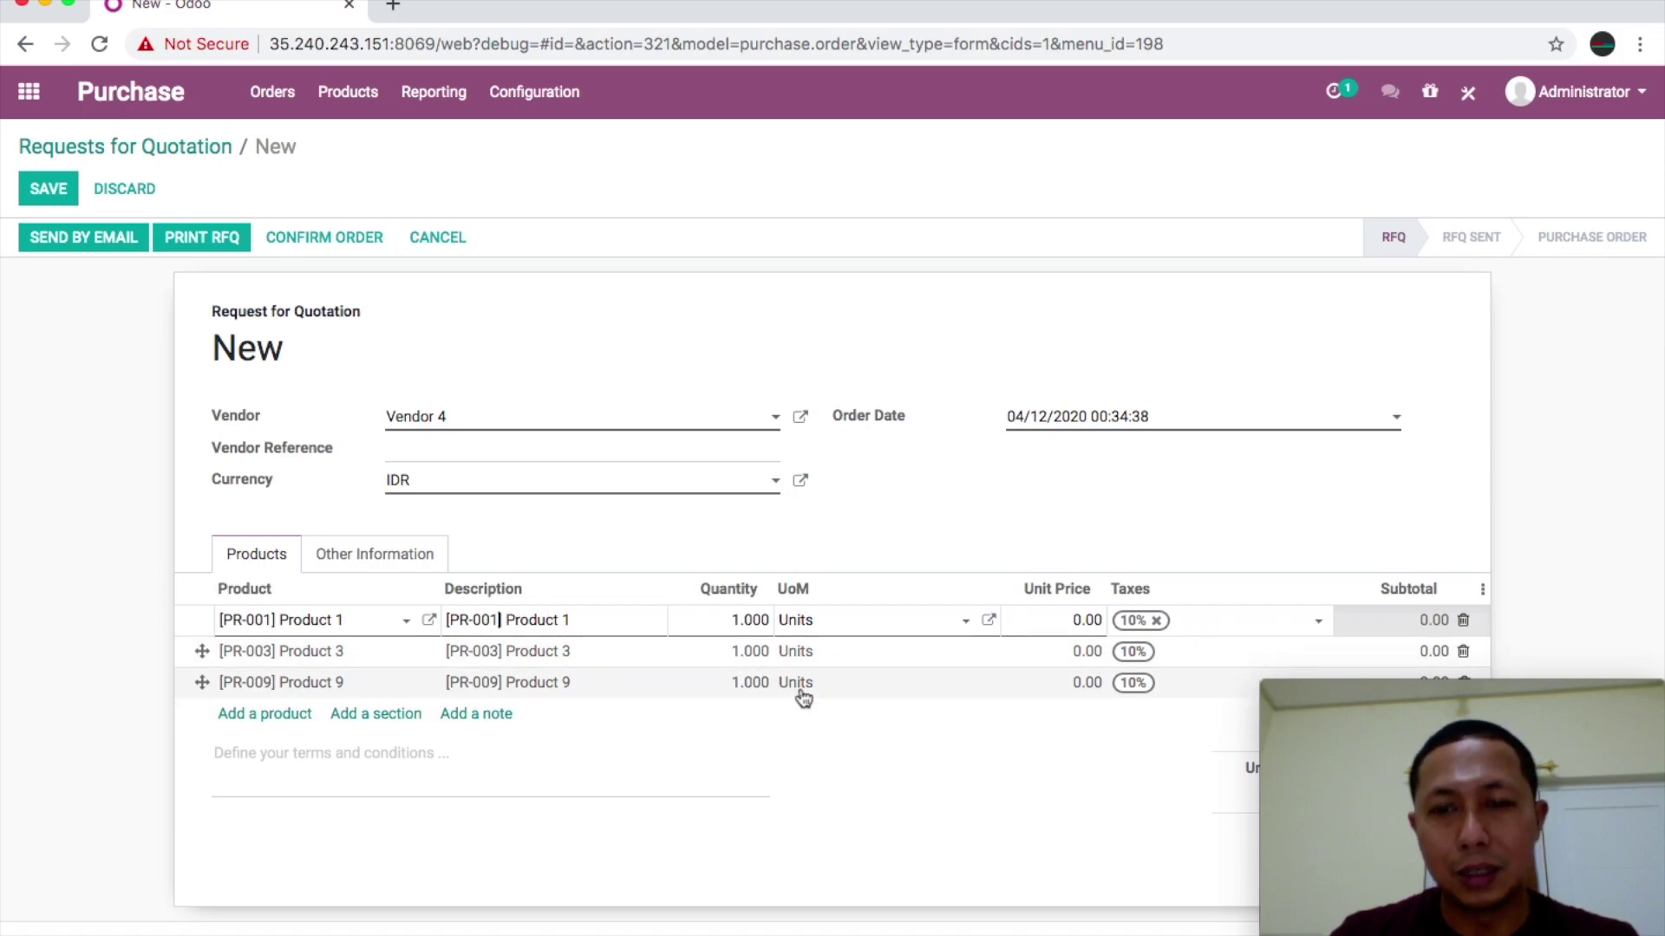
left_click(679, 801)
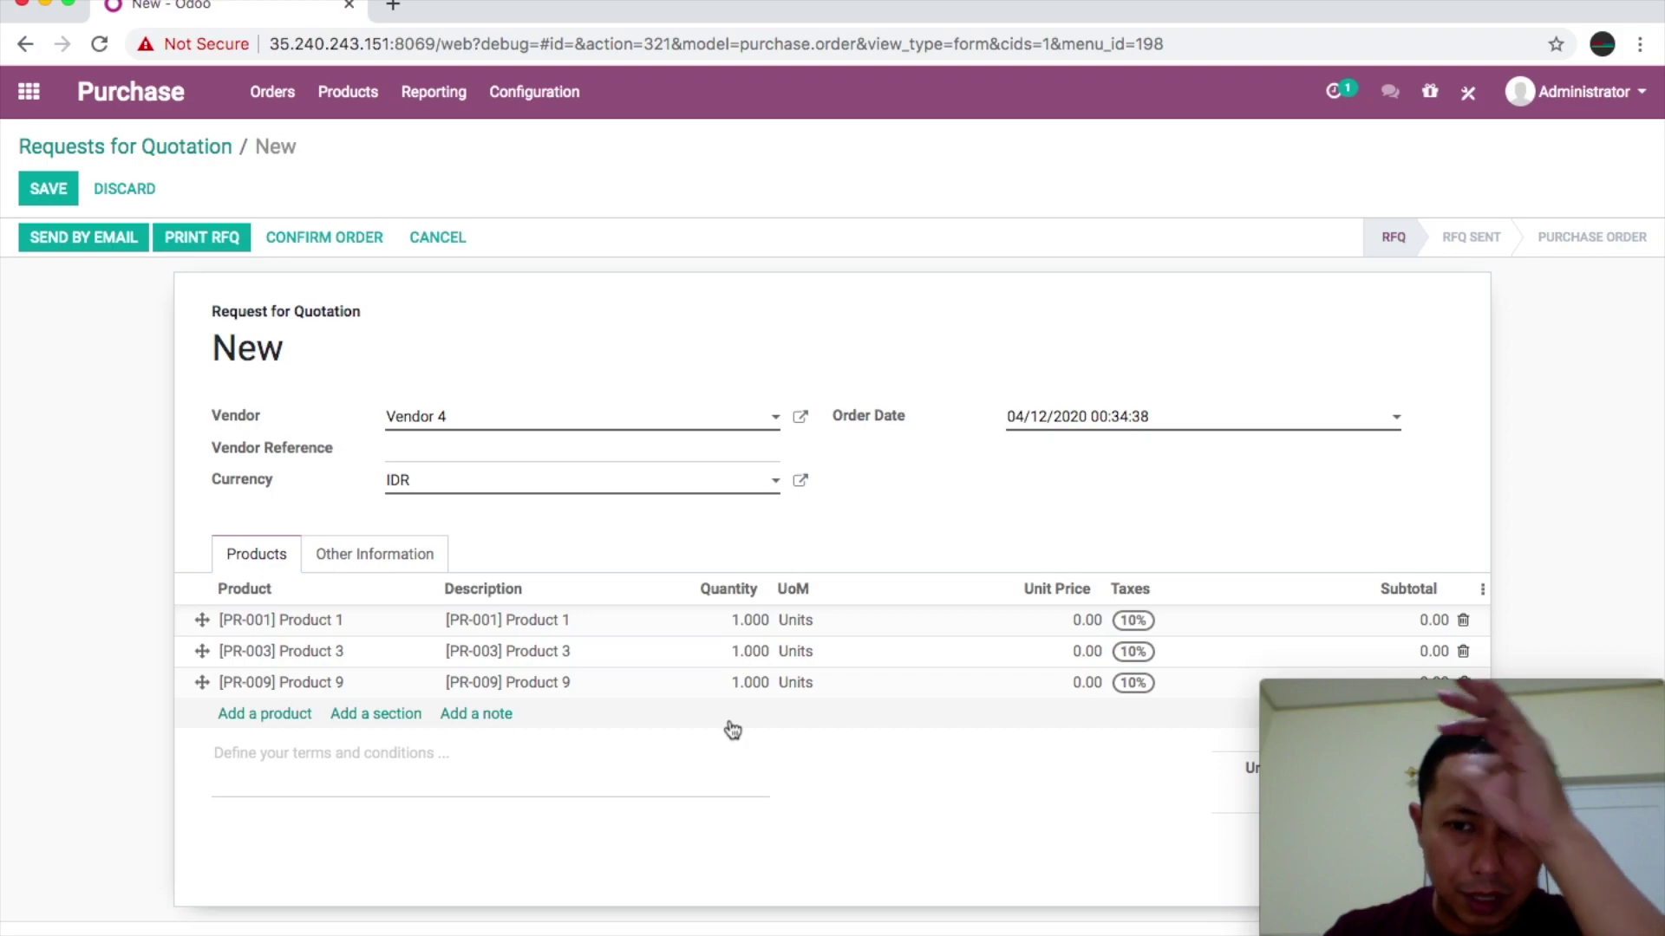
Set the unit price of Product 1 to 120,000 and of Product 3 to 220,000.
left_click(1073, 629)
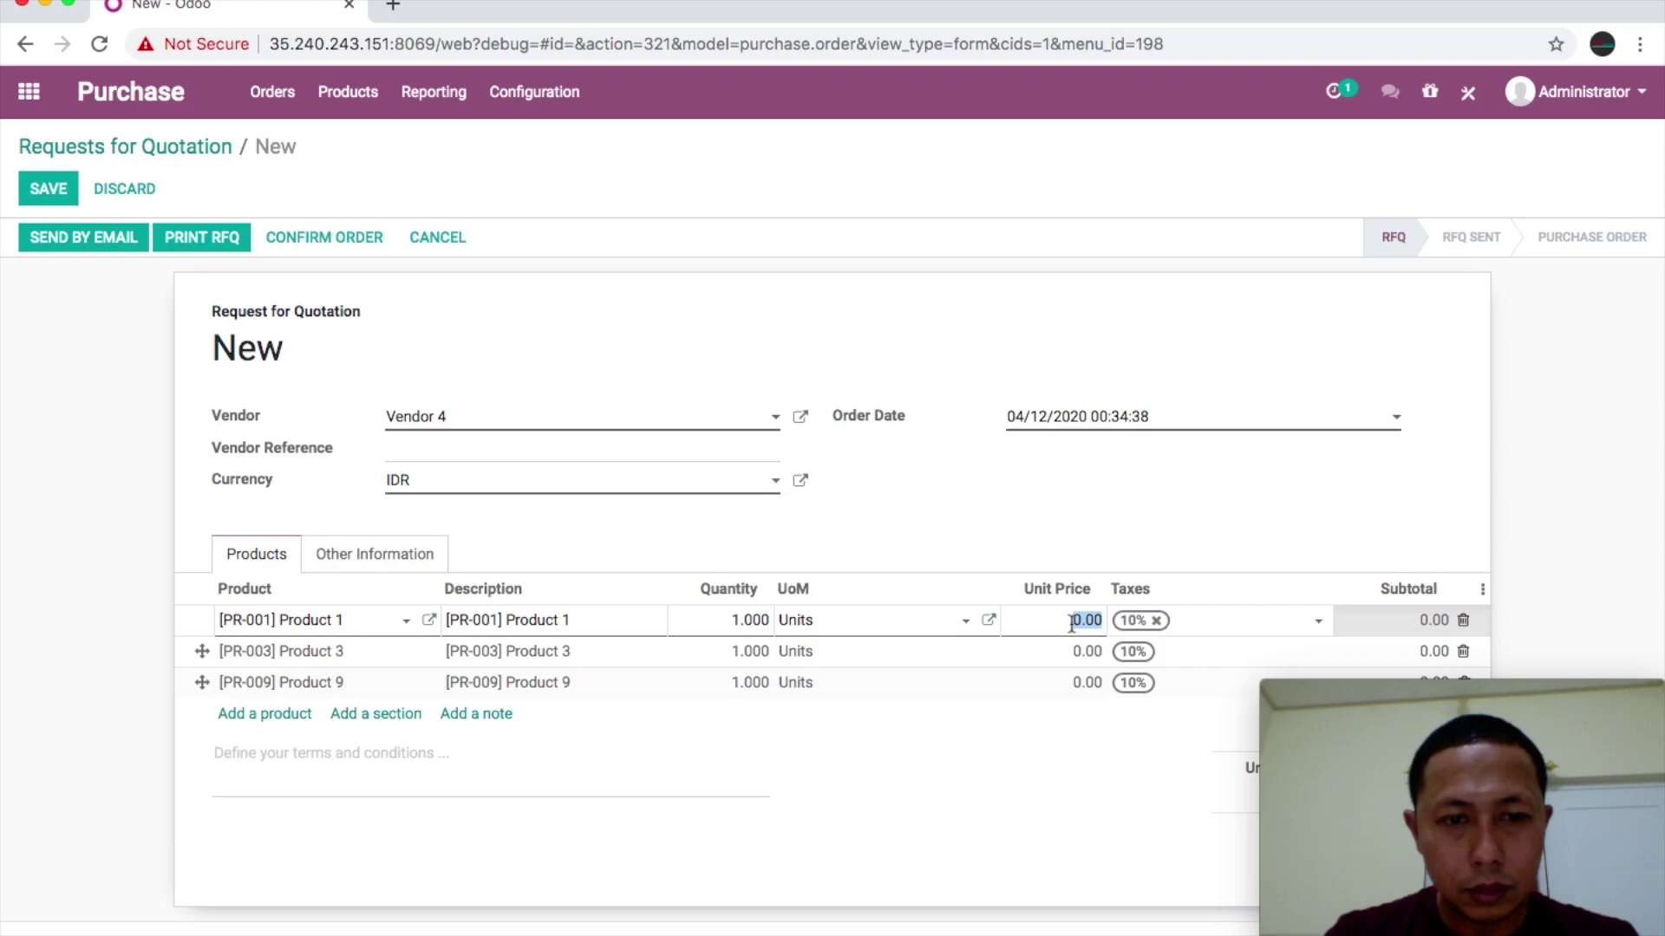
type("90")
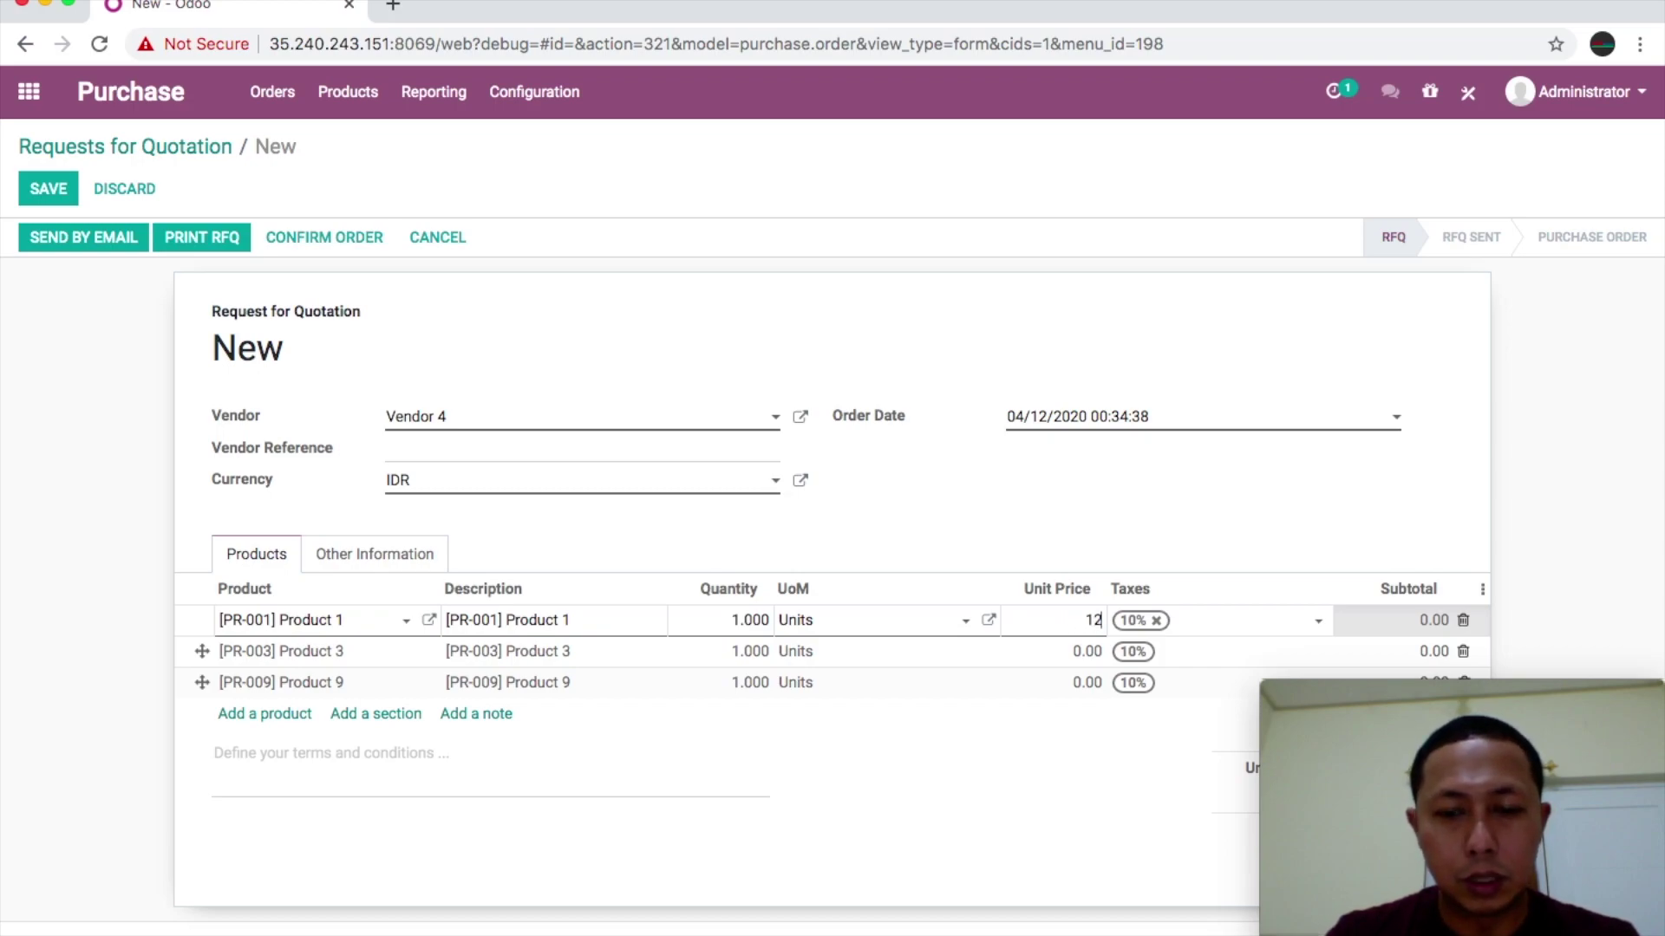
left_click(1083, 651)
left_click(1083, 654)
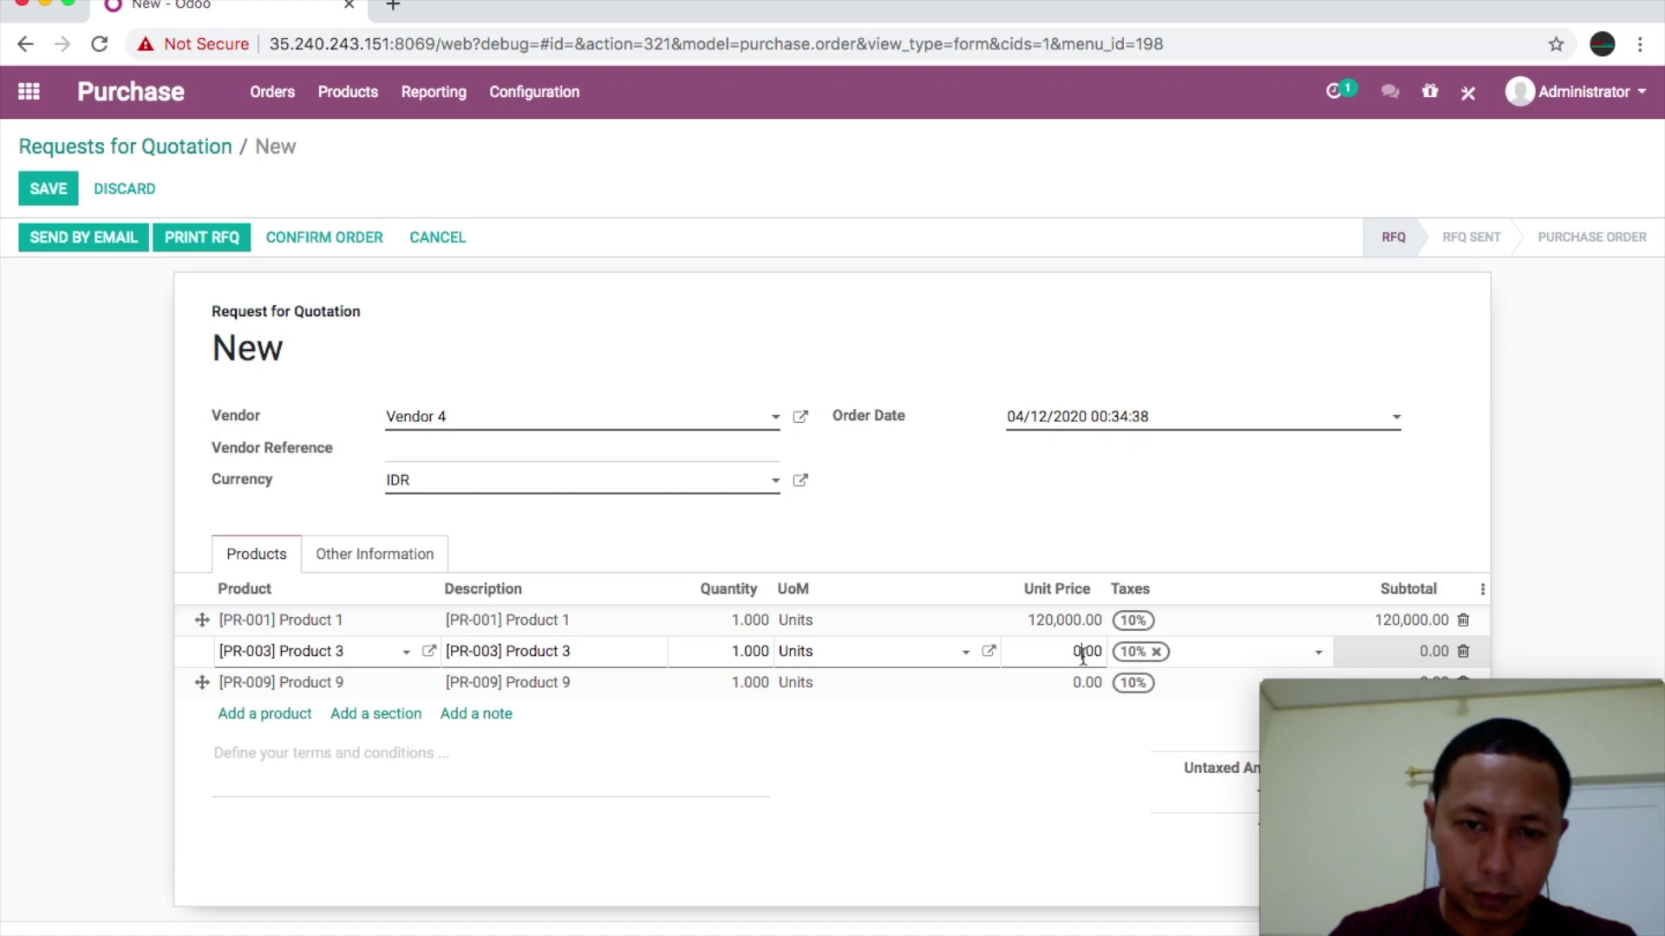
type("220000")
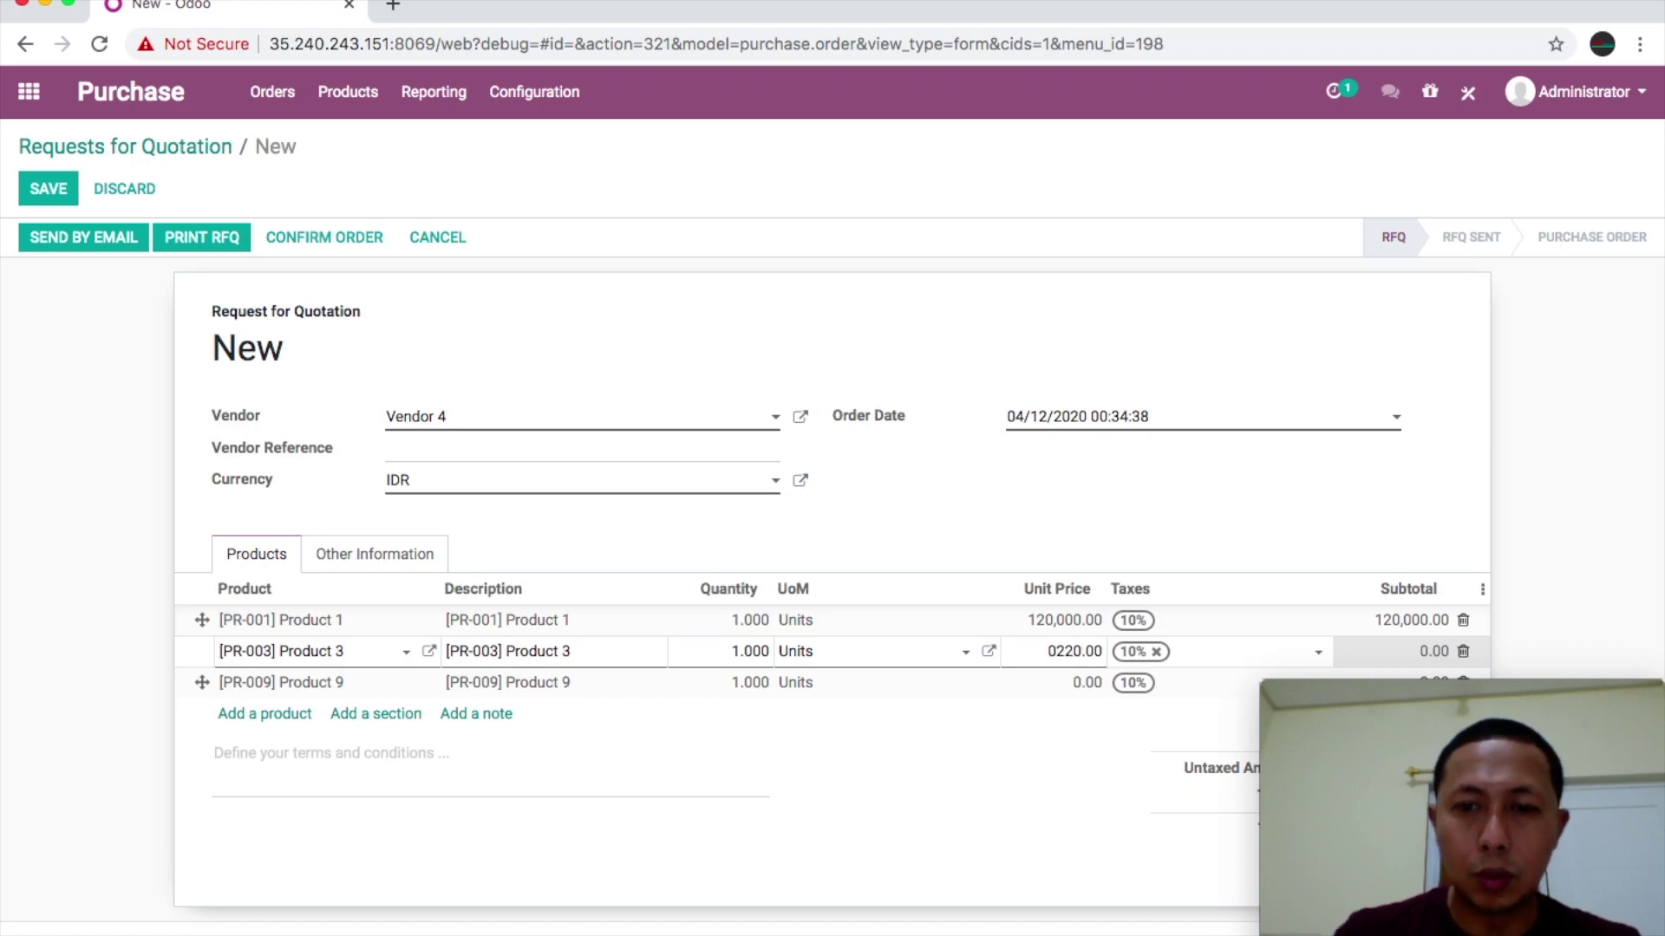
key("BackSpace")
key("BackSpace")
key("BackSpace")
key("BackSpace")
key("BackSpace")
key("BackSpace")
key("BackSpace")
type("220000")
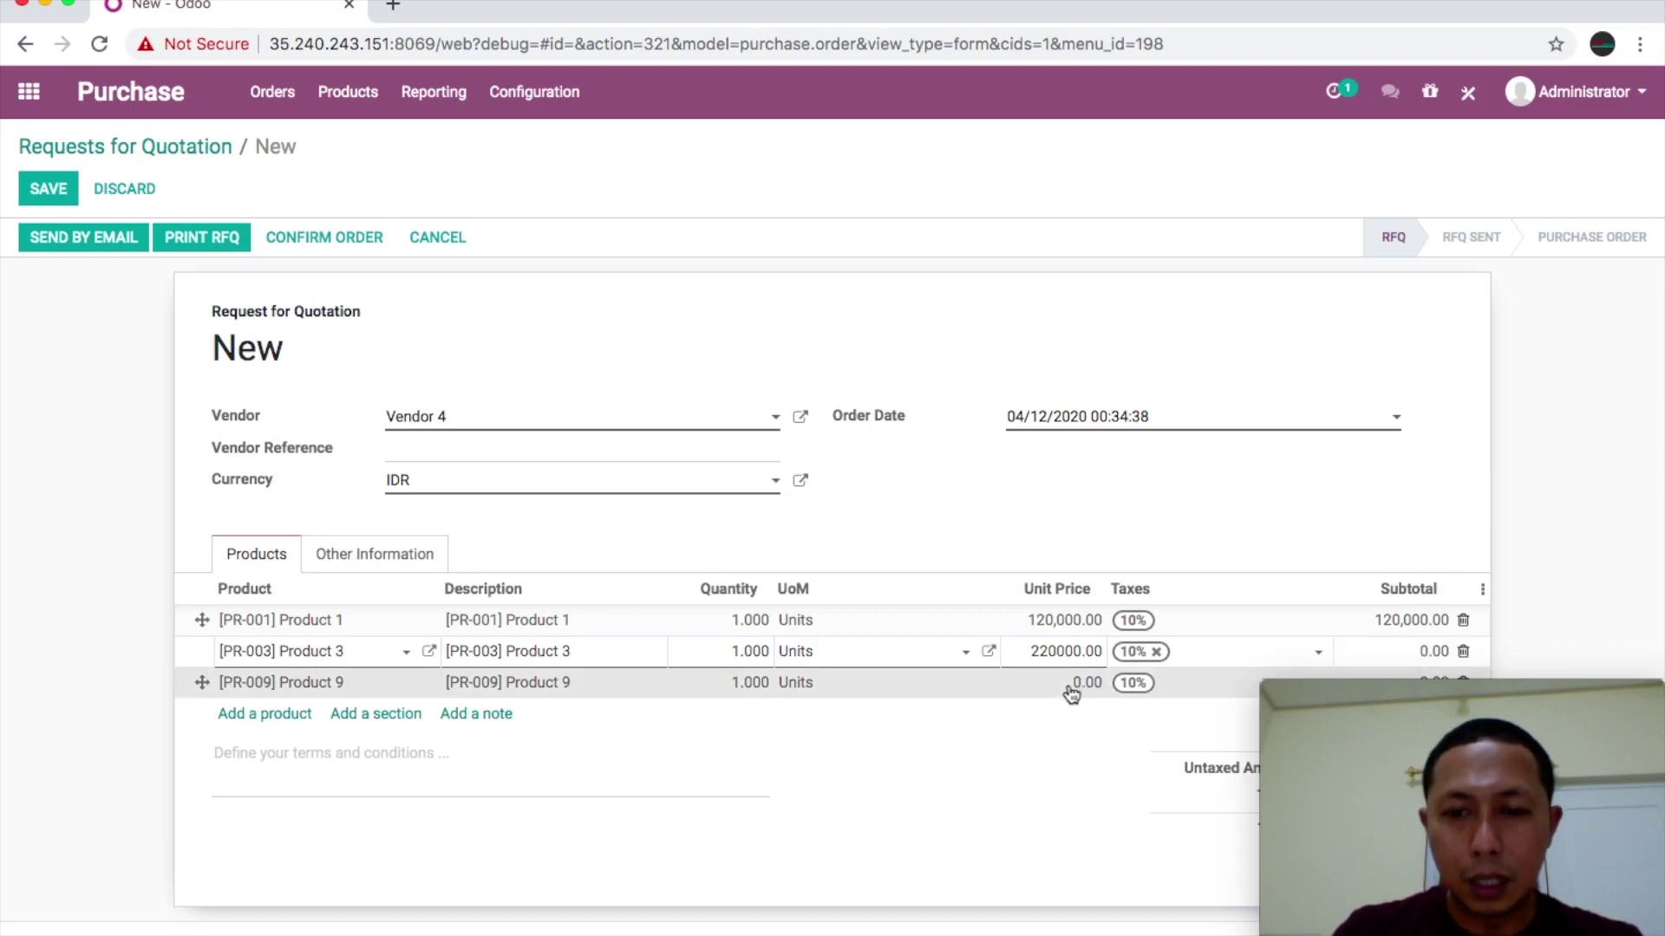
Set the unit price of the Product 9 order line to 550,000.
left_click(1070, 685)
double_click(1070, 685)
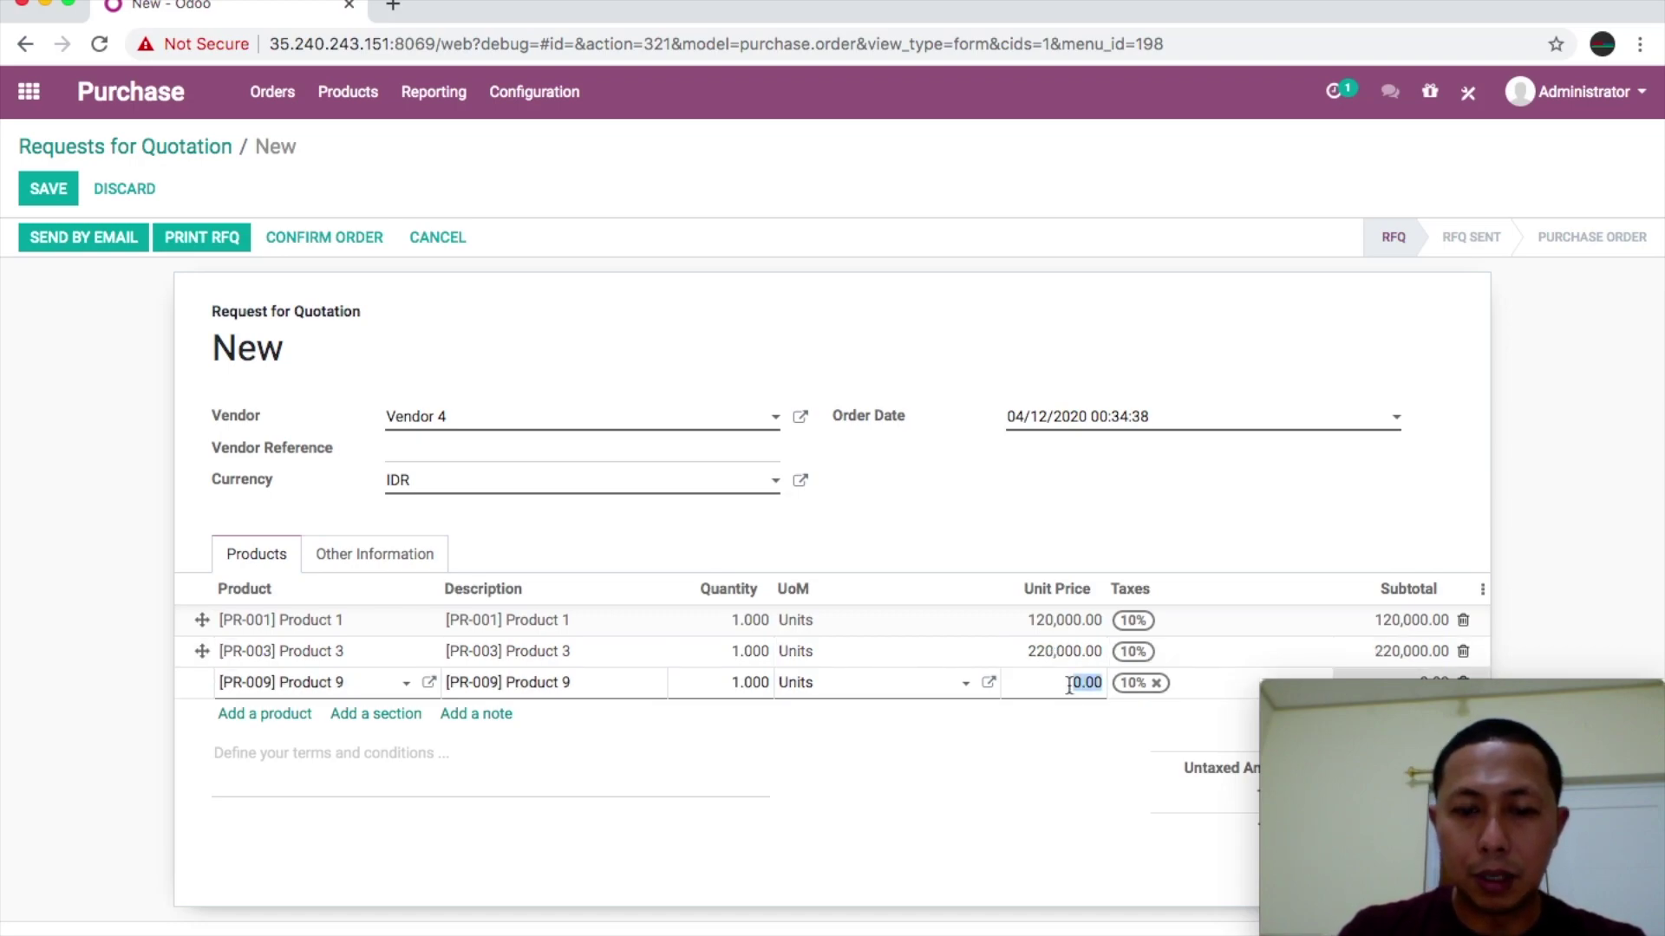
type("5")
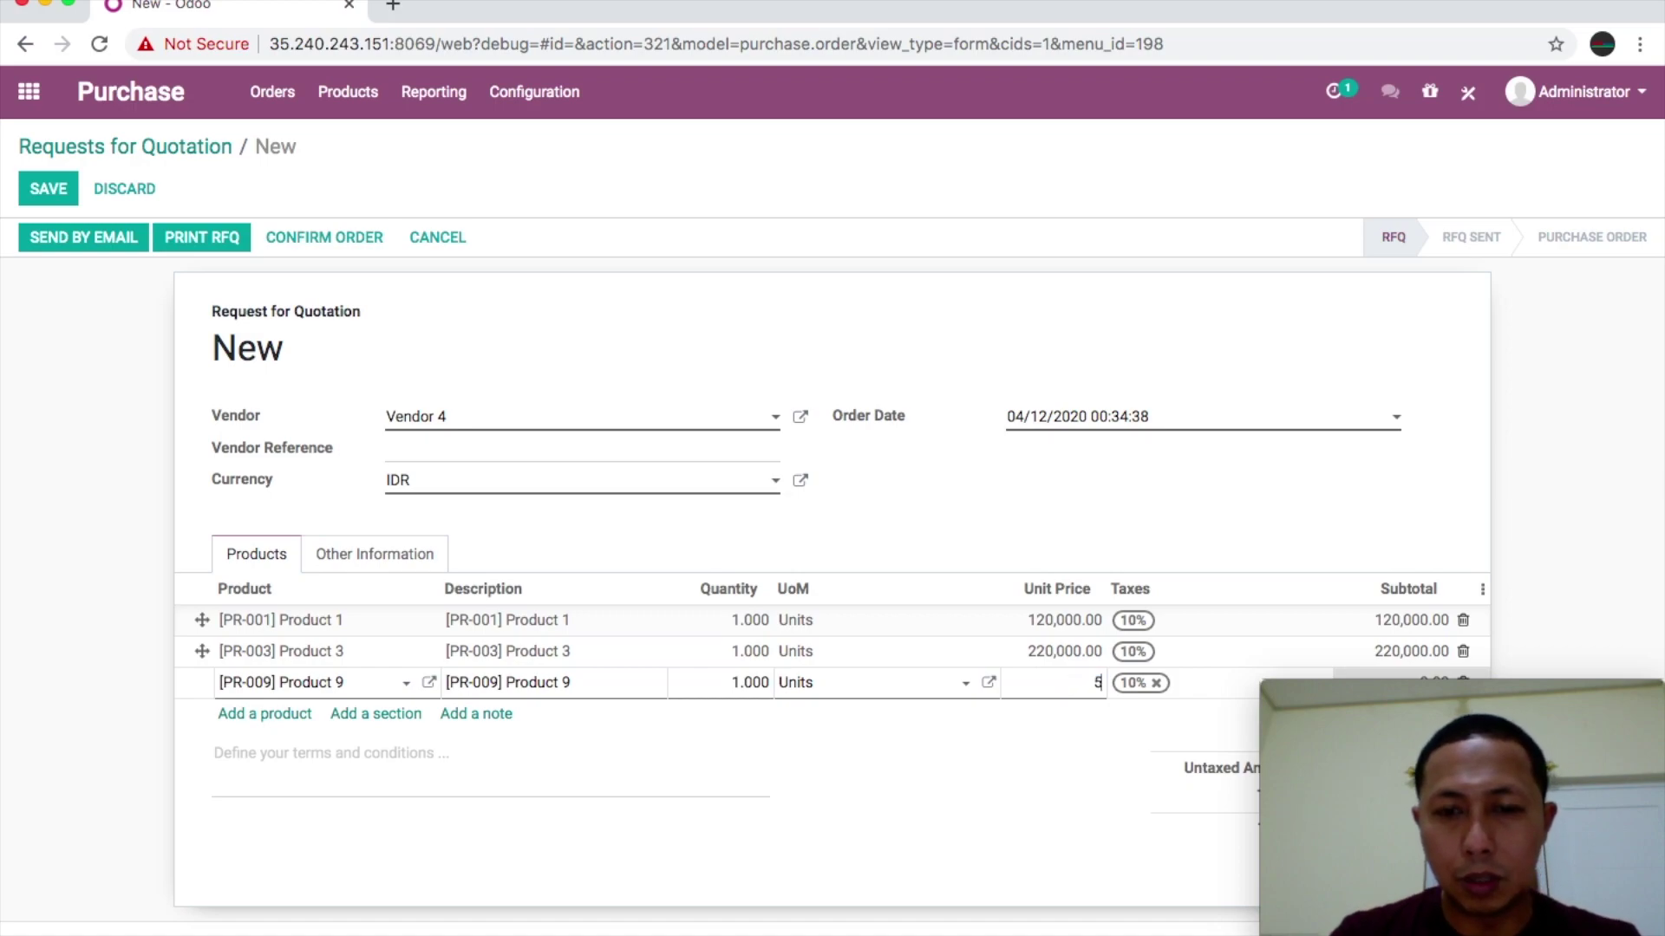
type("50000")
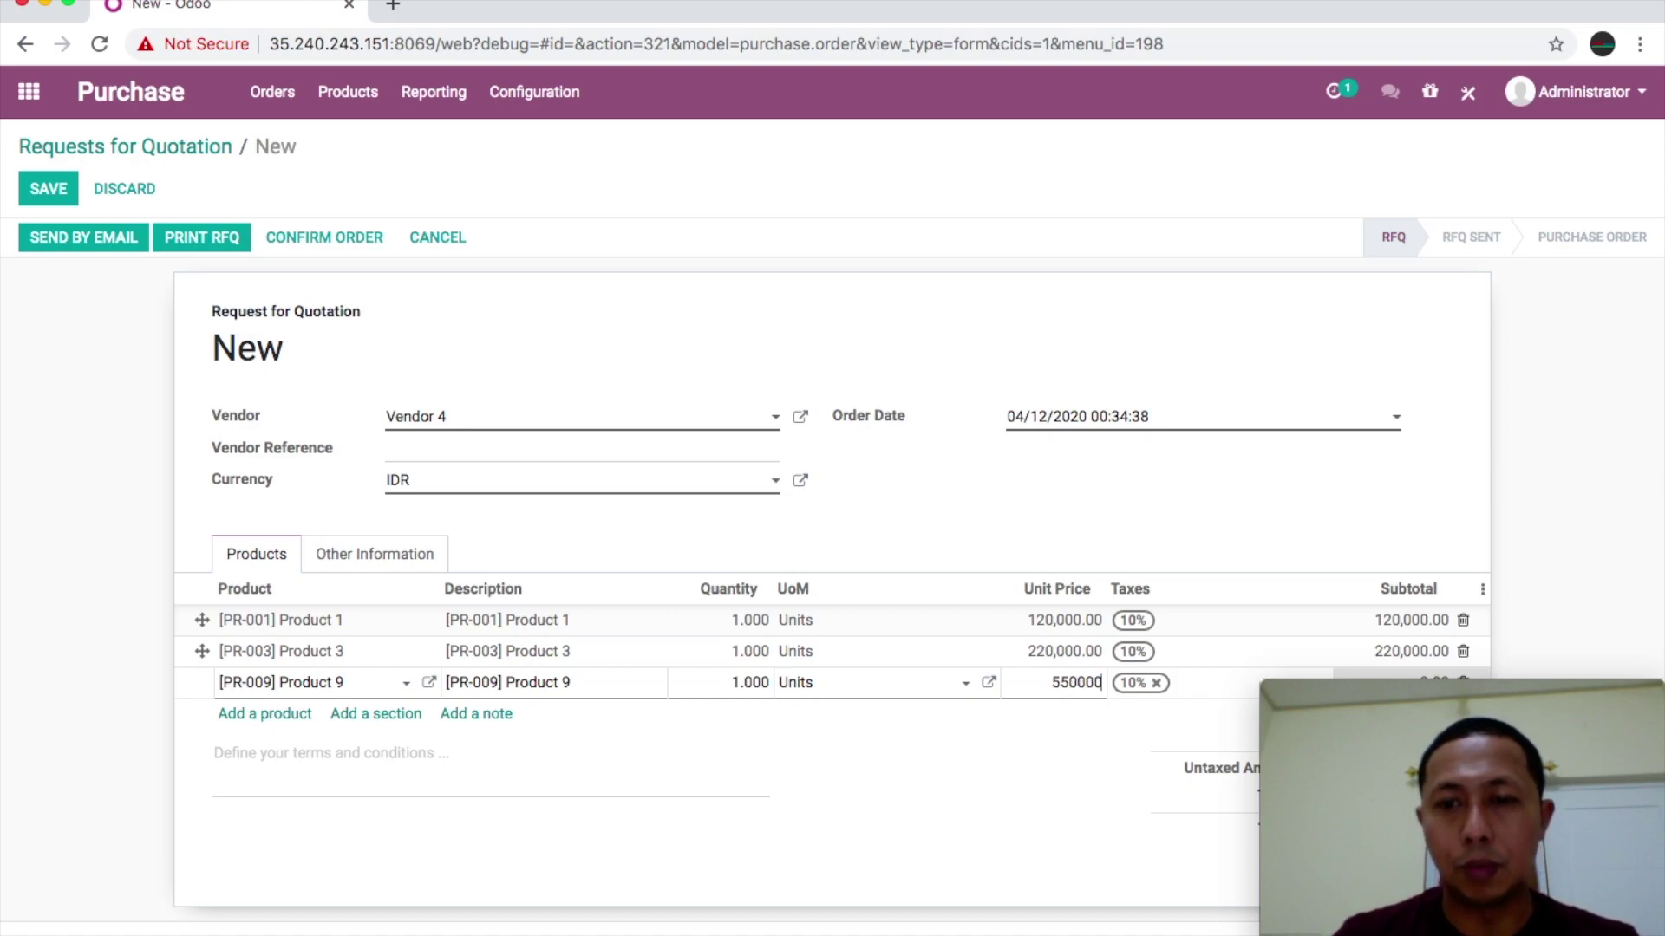
left_click(1068, 791)
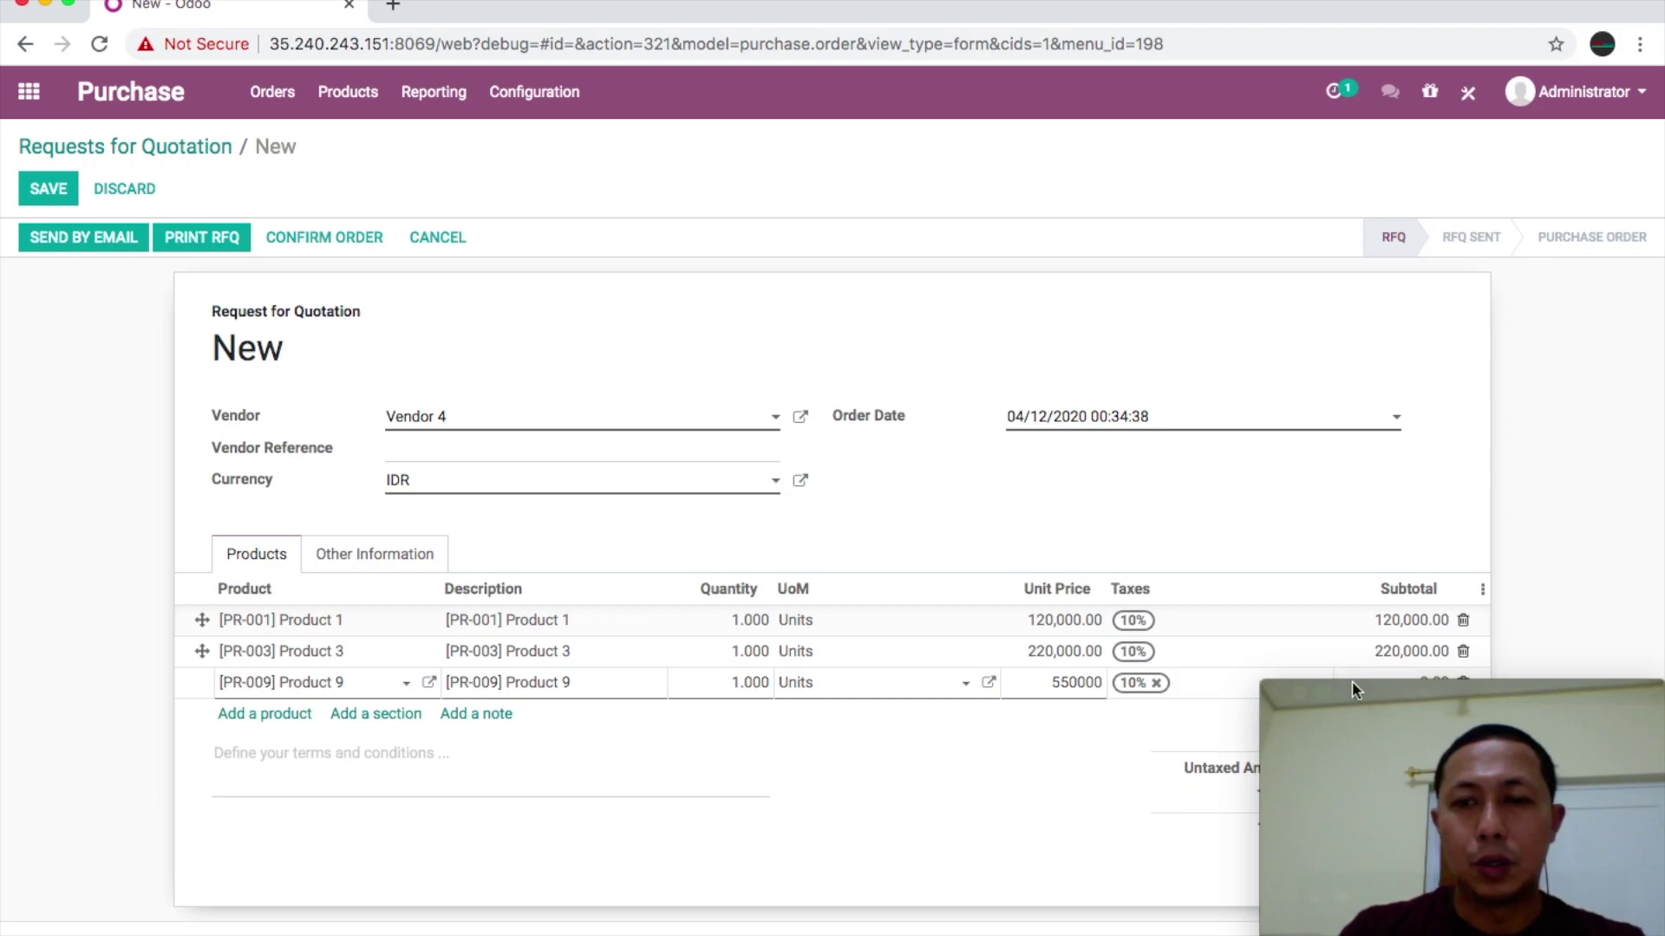
View the details of the Product 1 order line and close them again.
left_click_drag(1454, 706, 1452, 0)
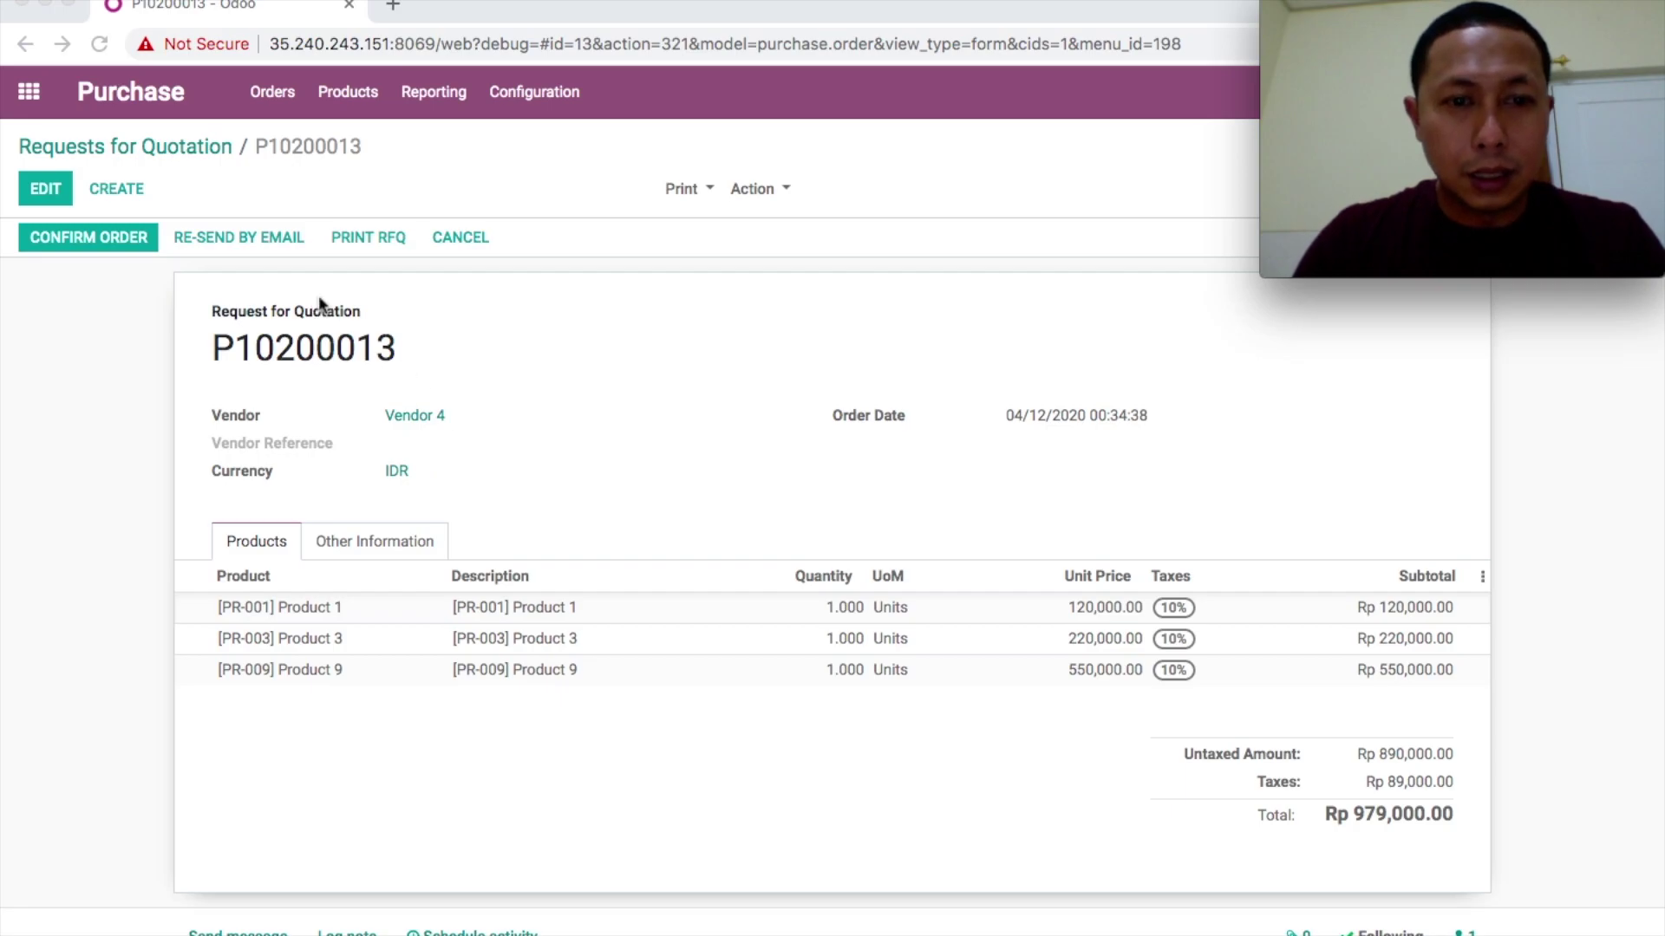
left_click(829, 606)
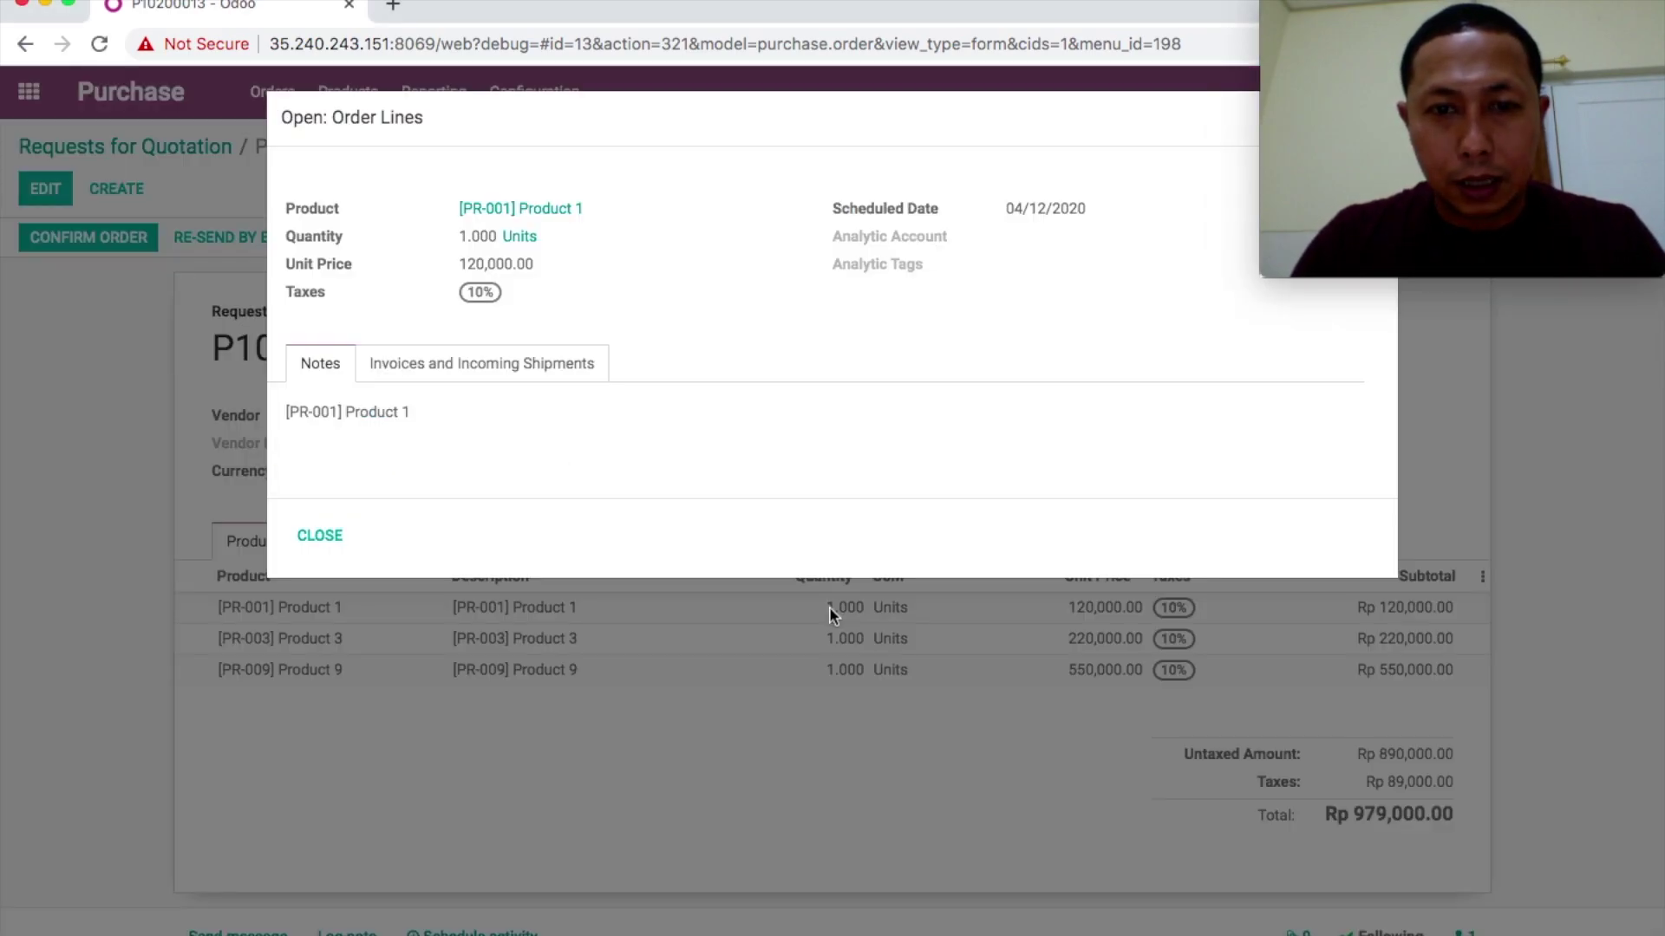
left_click(317, 535)
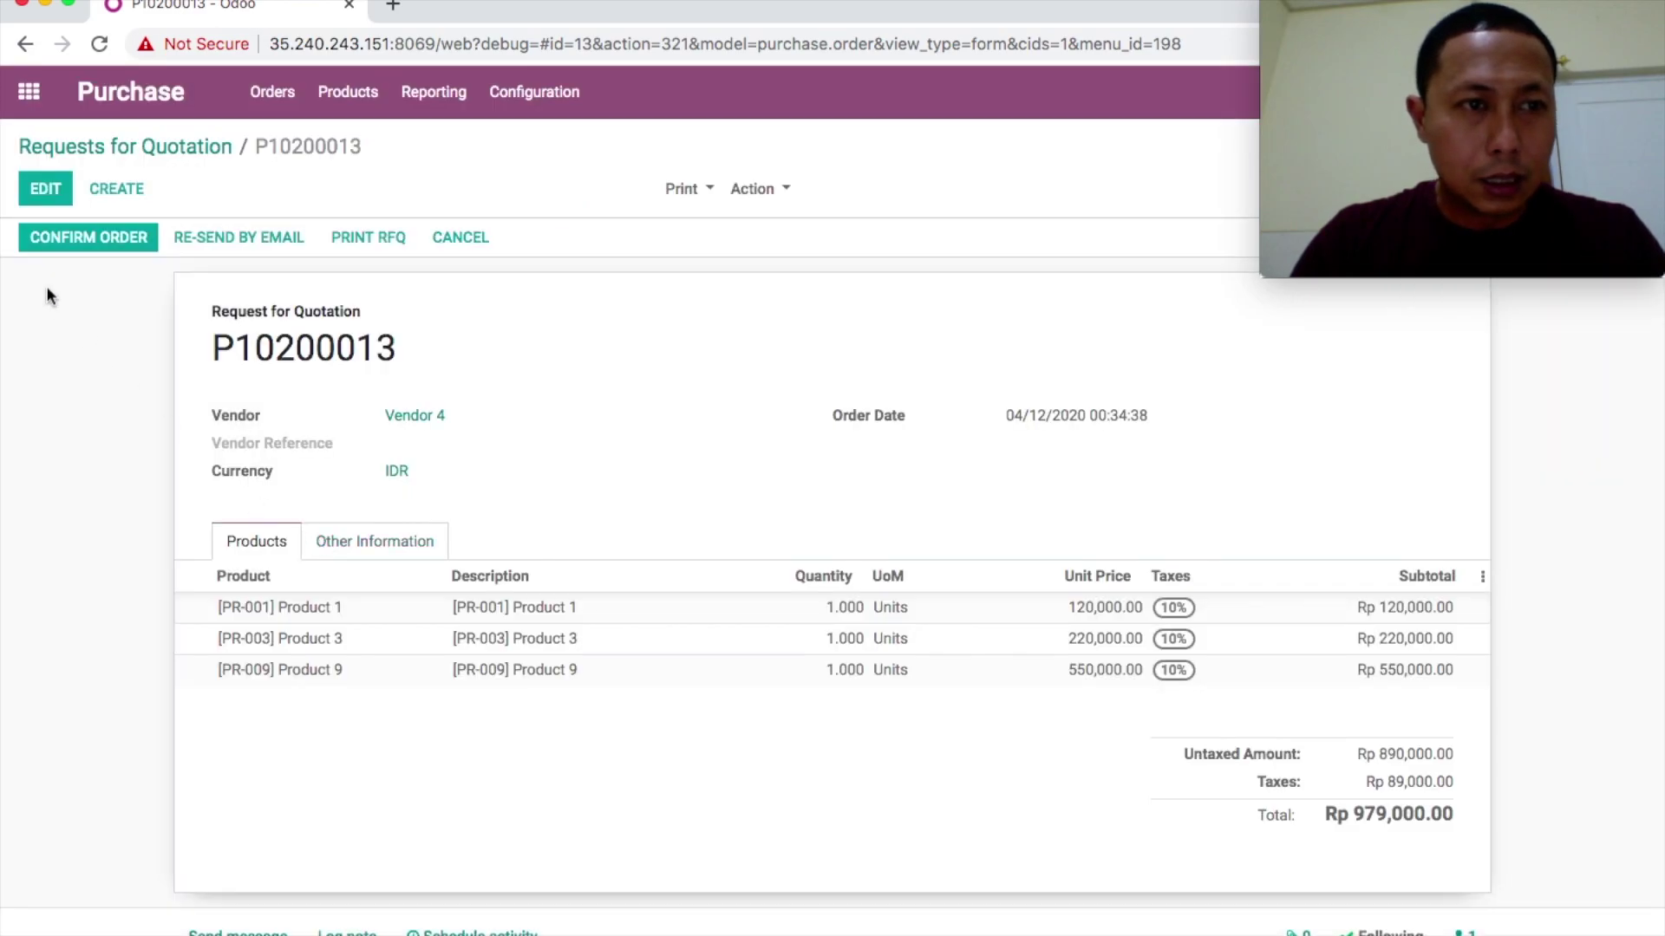
Set the quantity of the Product 1, Product 3 and Product 9 order lines to 200 each.
left_click(46, 191)
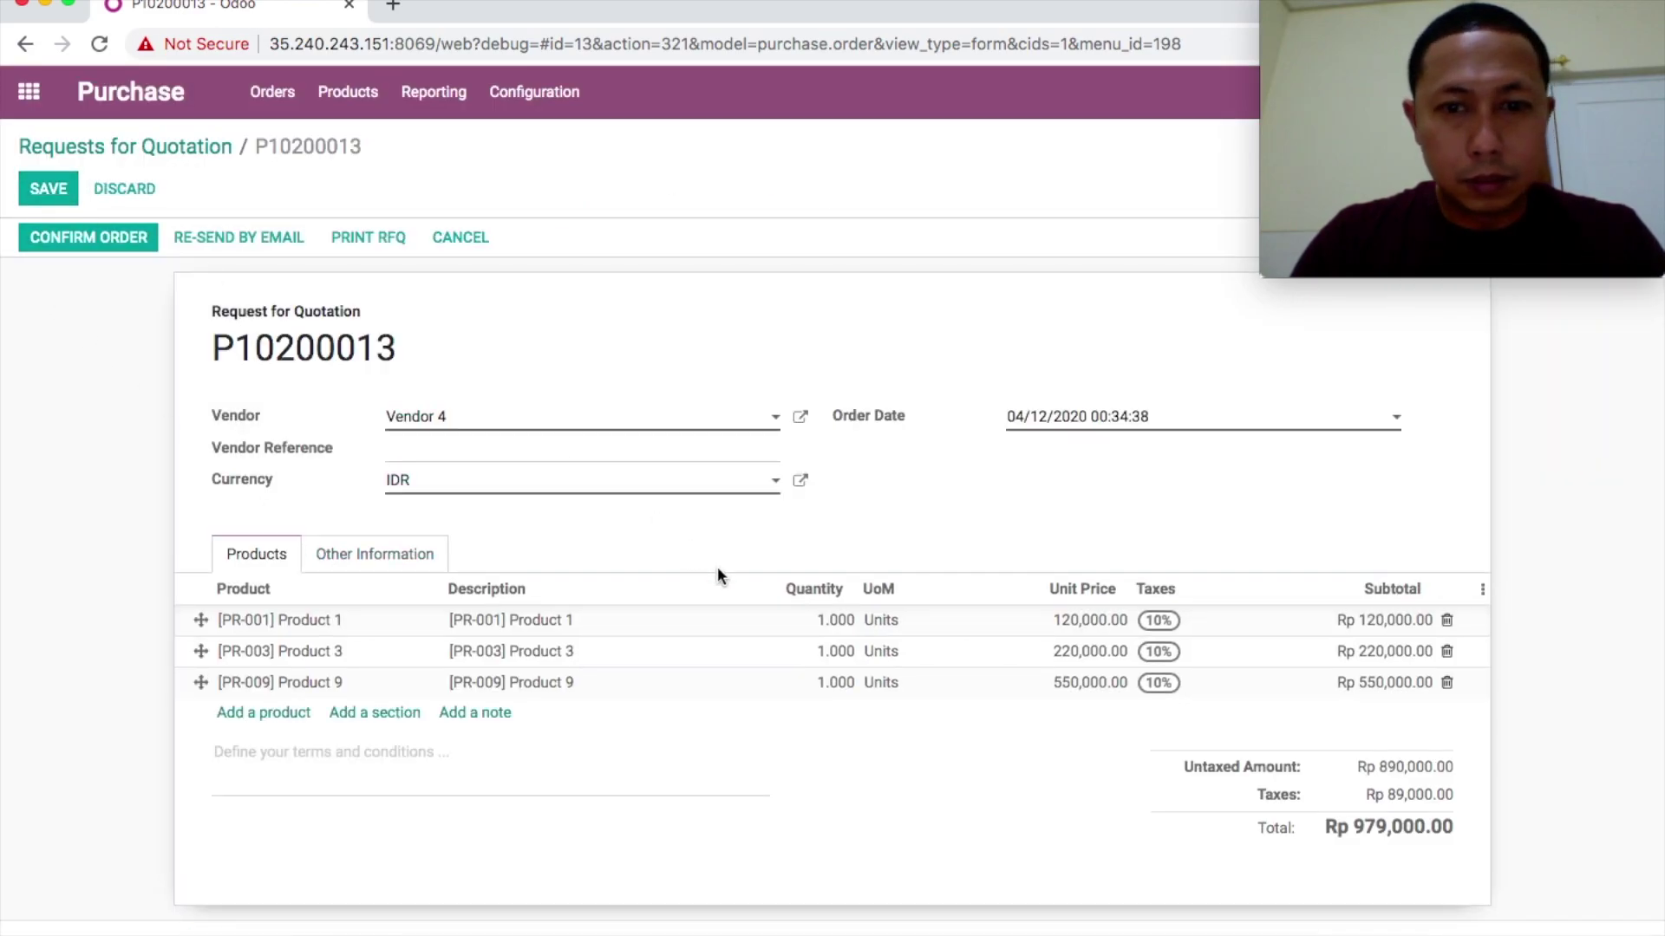
left_click(834, 631)
type("2")
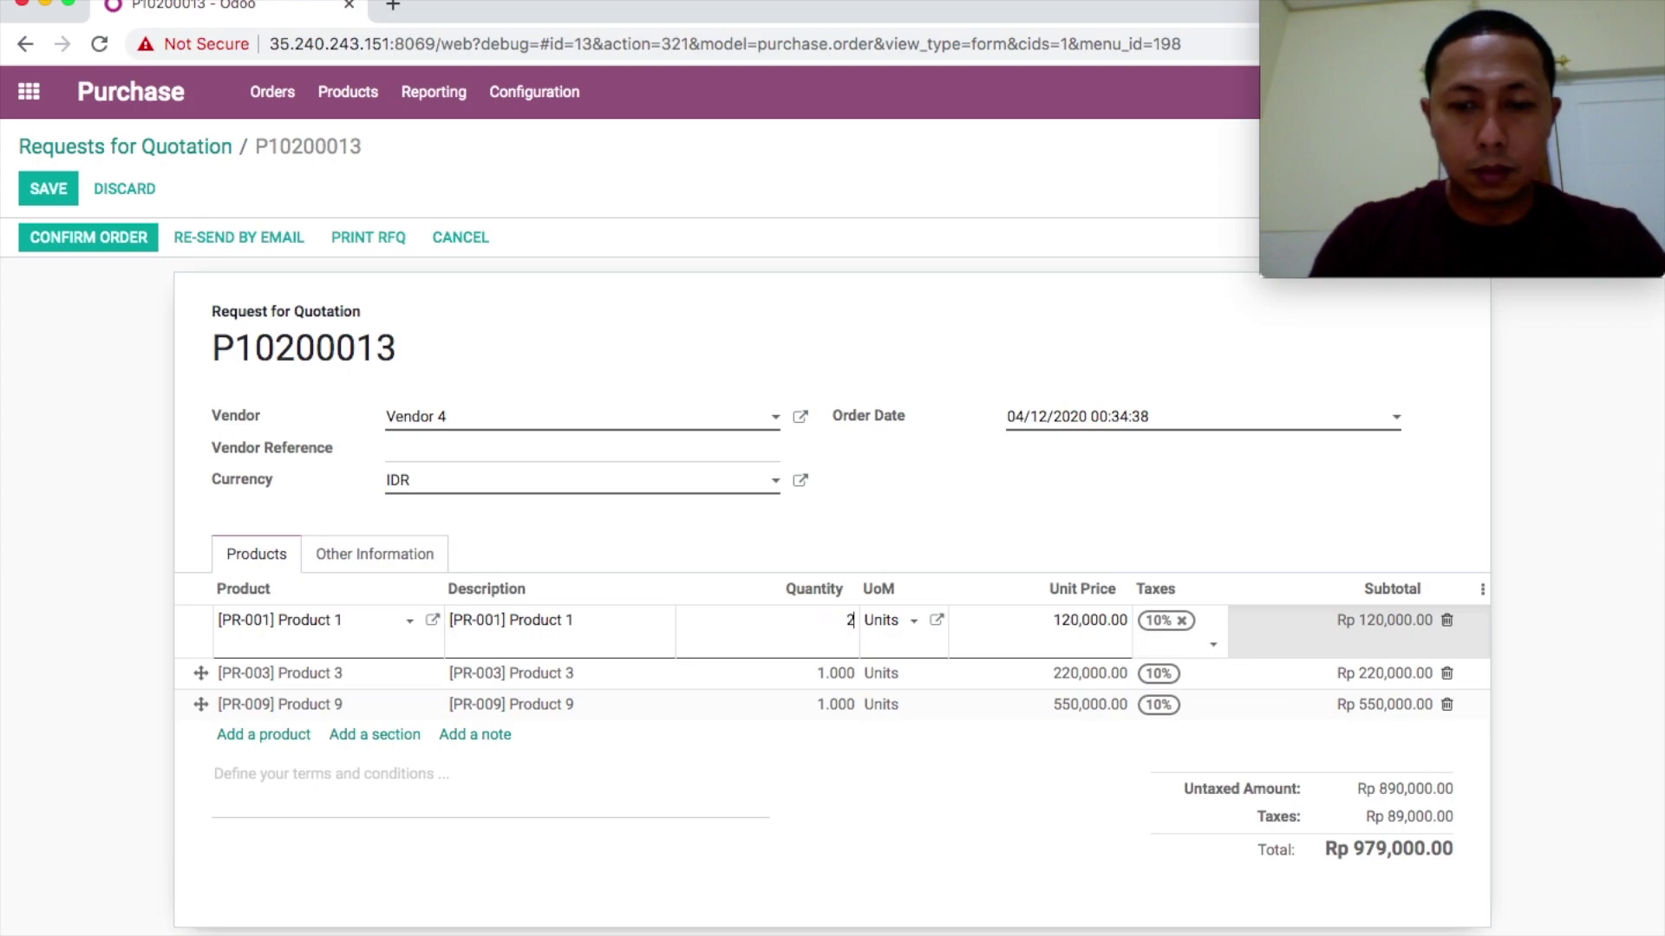
left_click(839, 682)
type("2")
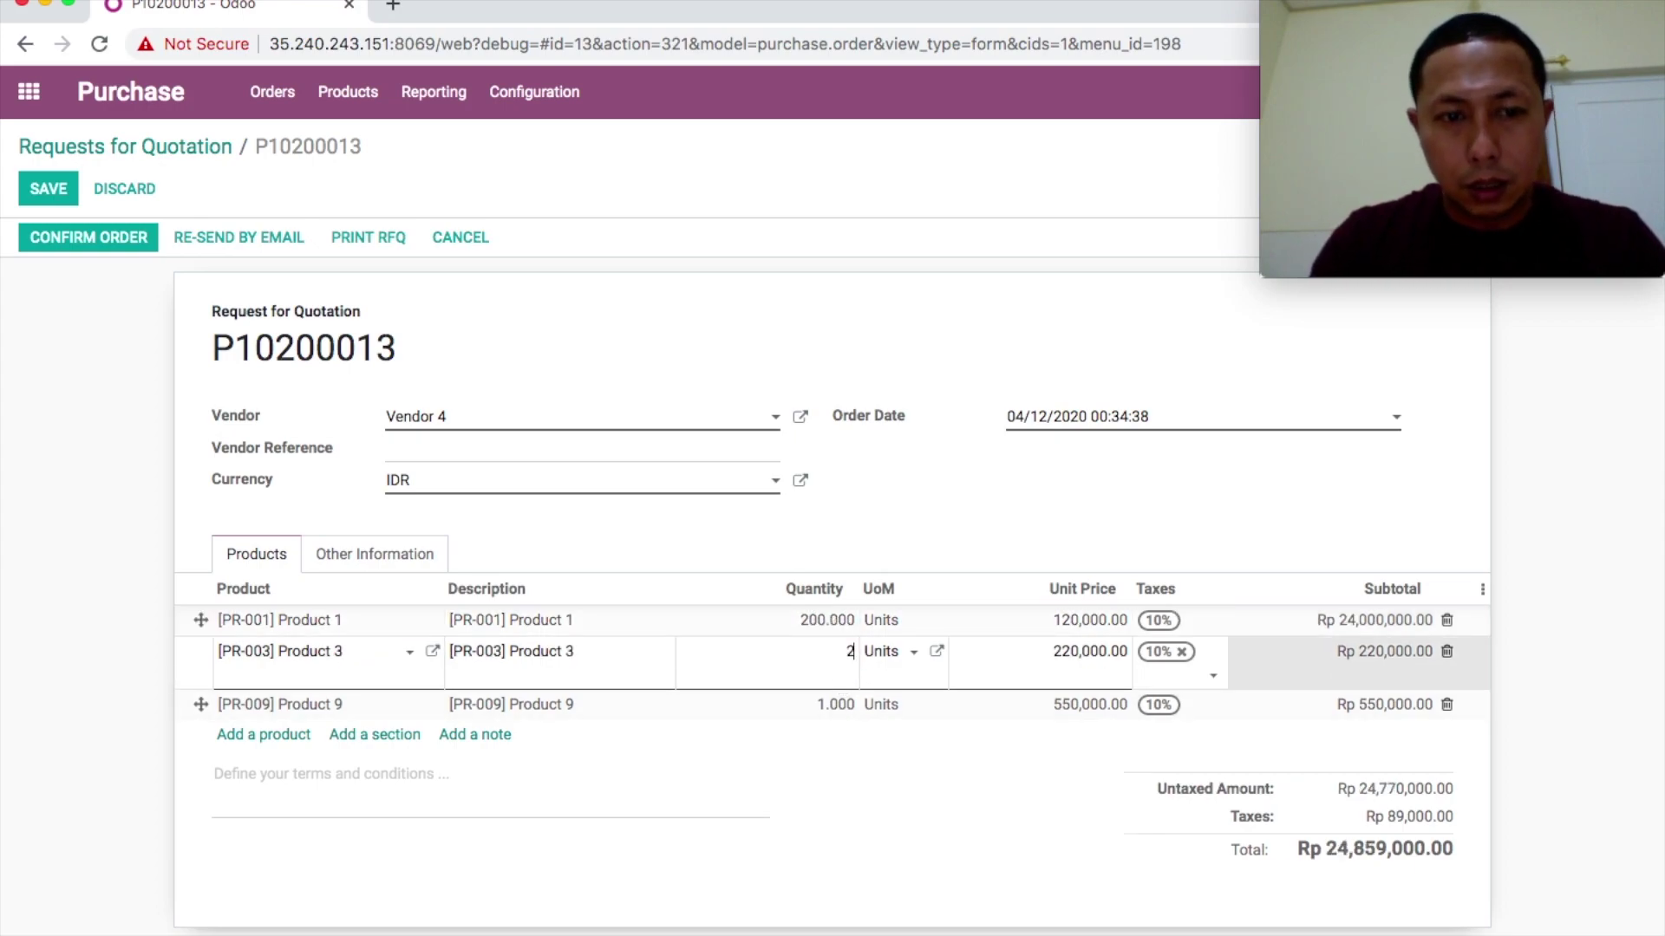
left_click(834, 703)
type("2")
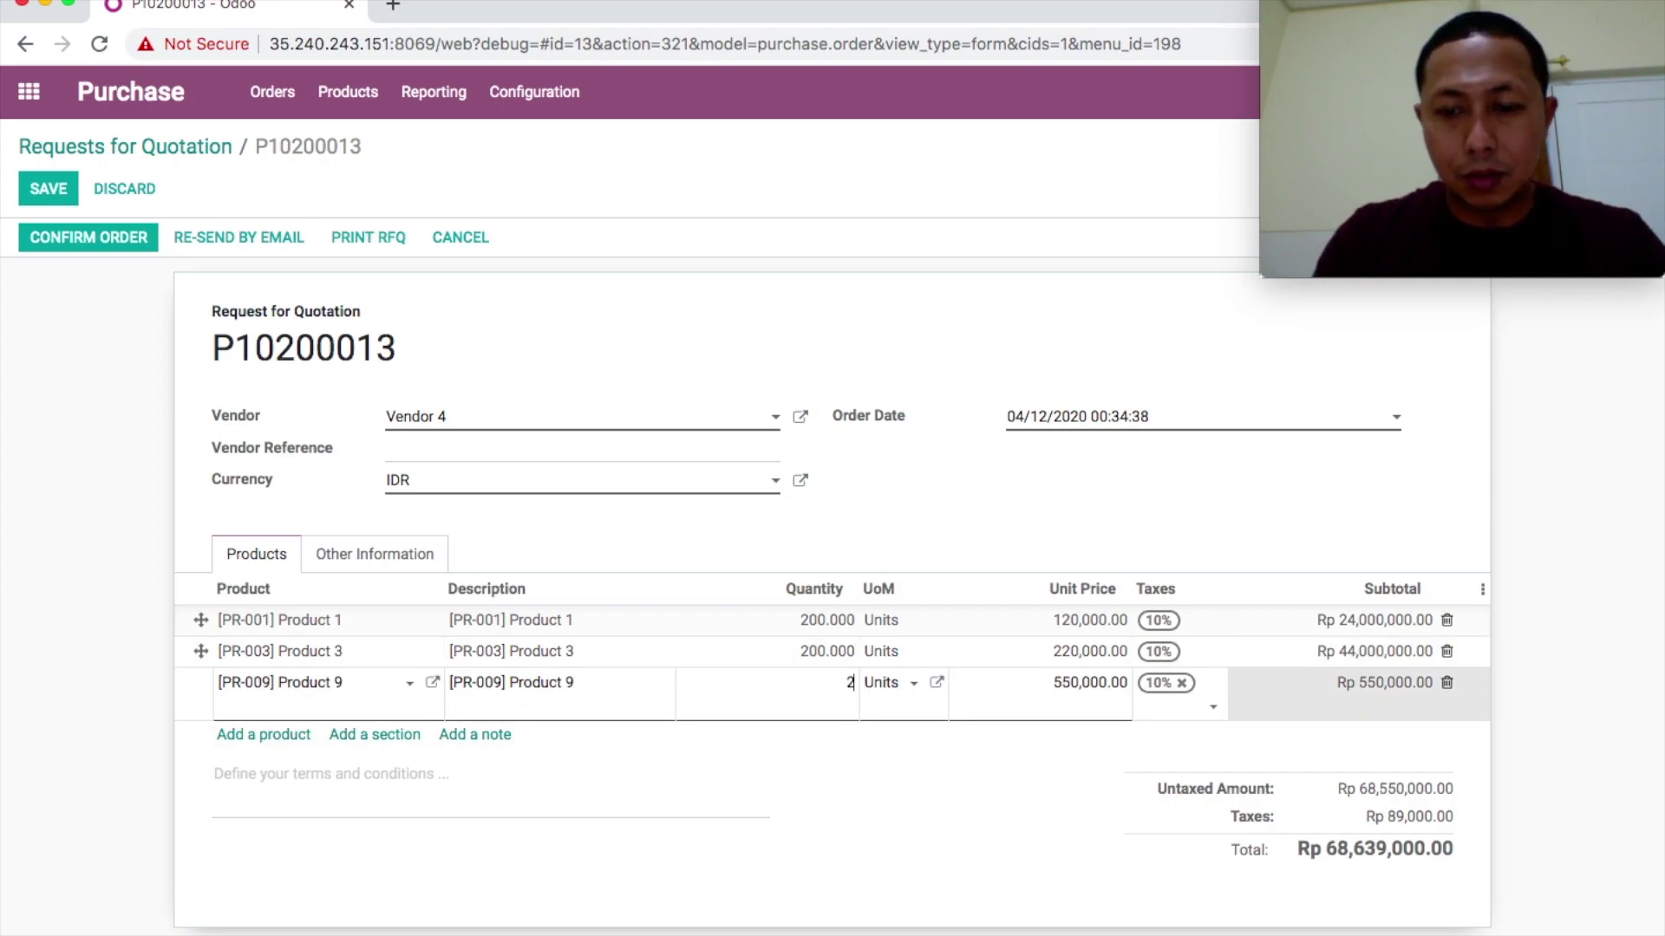
type("00")
left_click(713, 546)
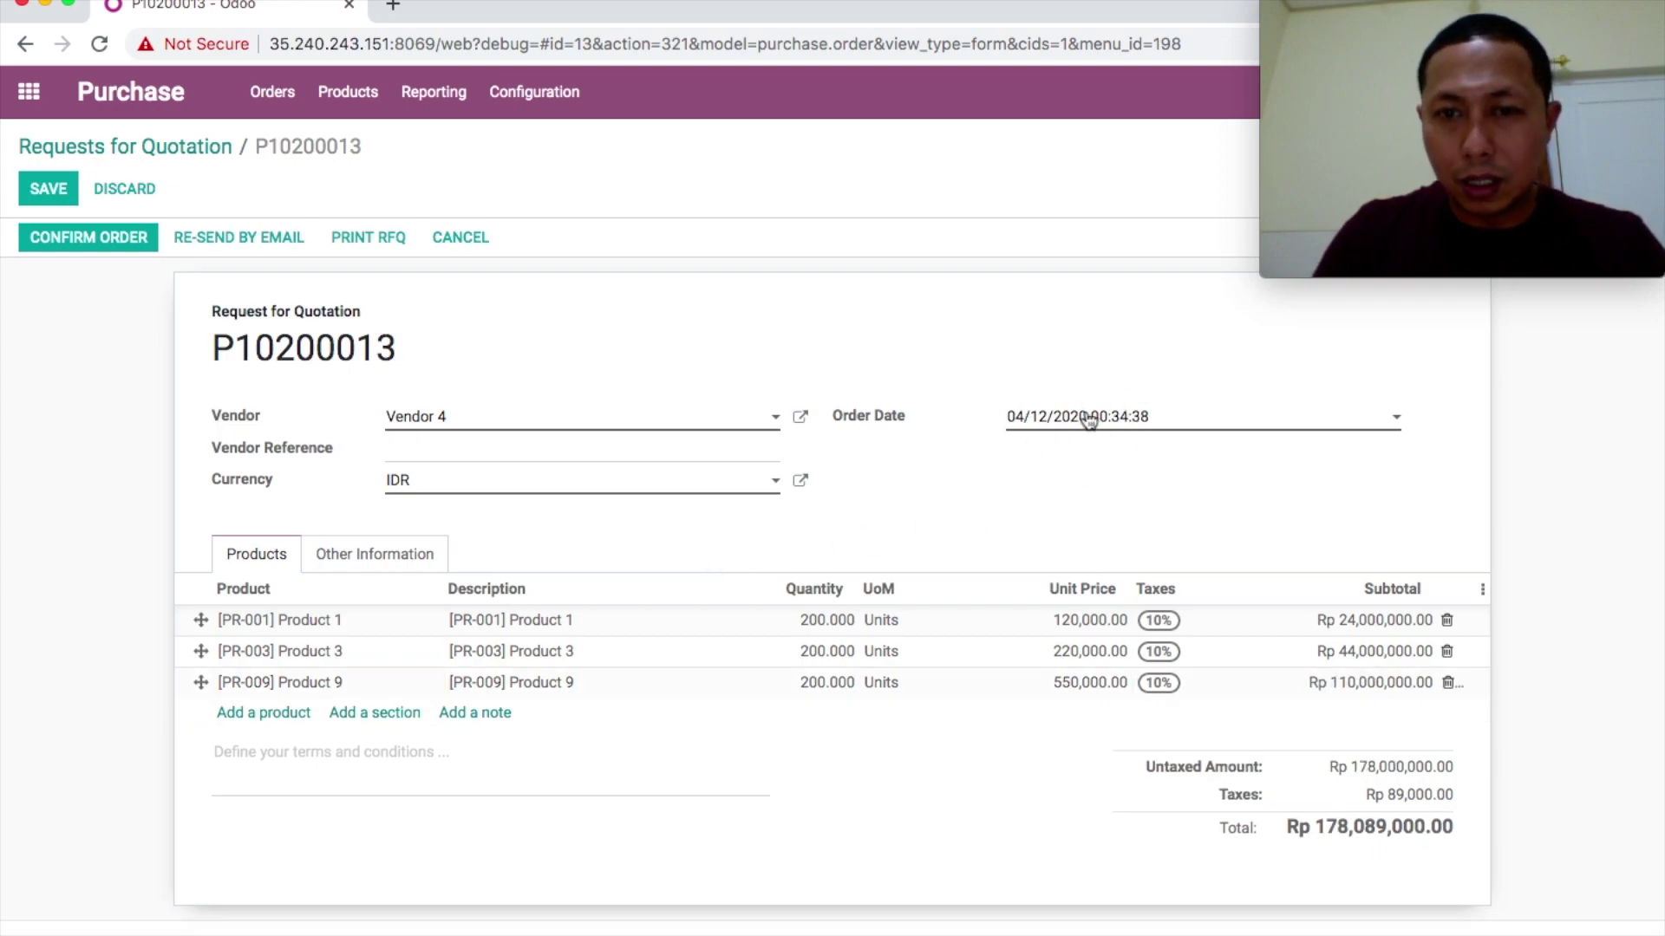
Check the available currencies and choose My Company: Receipts as the request's delivery destination.
left_click(439, 494)
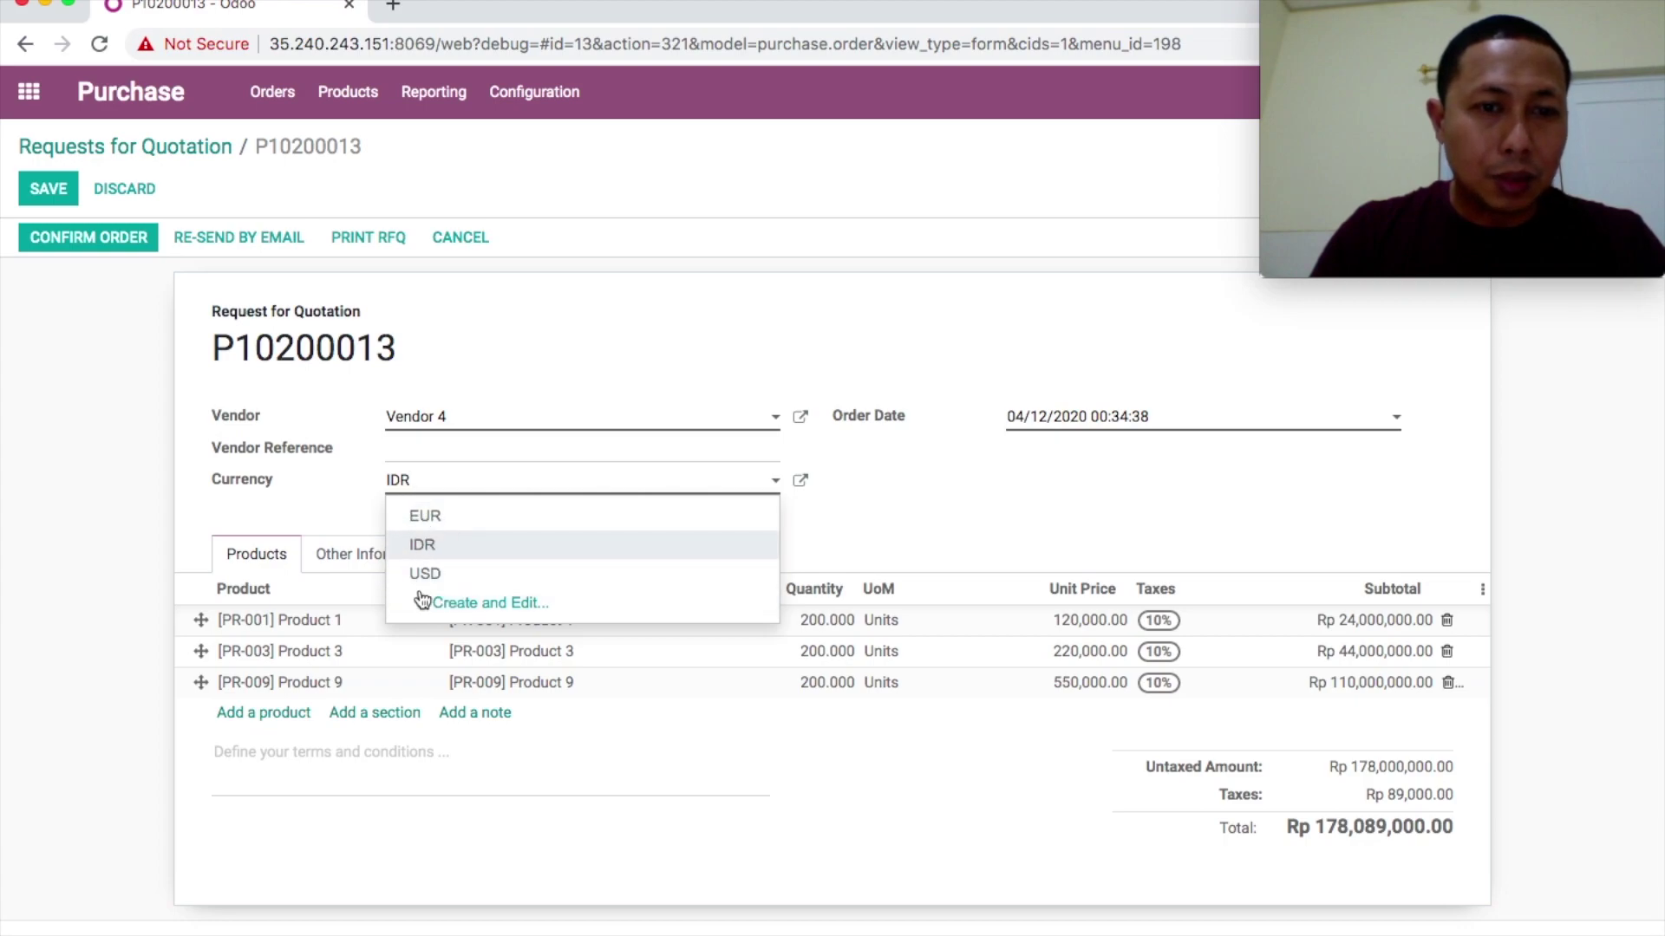
left_click(985, 485)
left_click(355, 562)
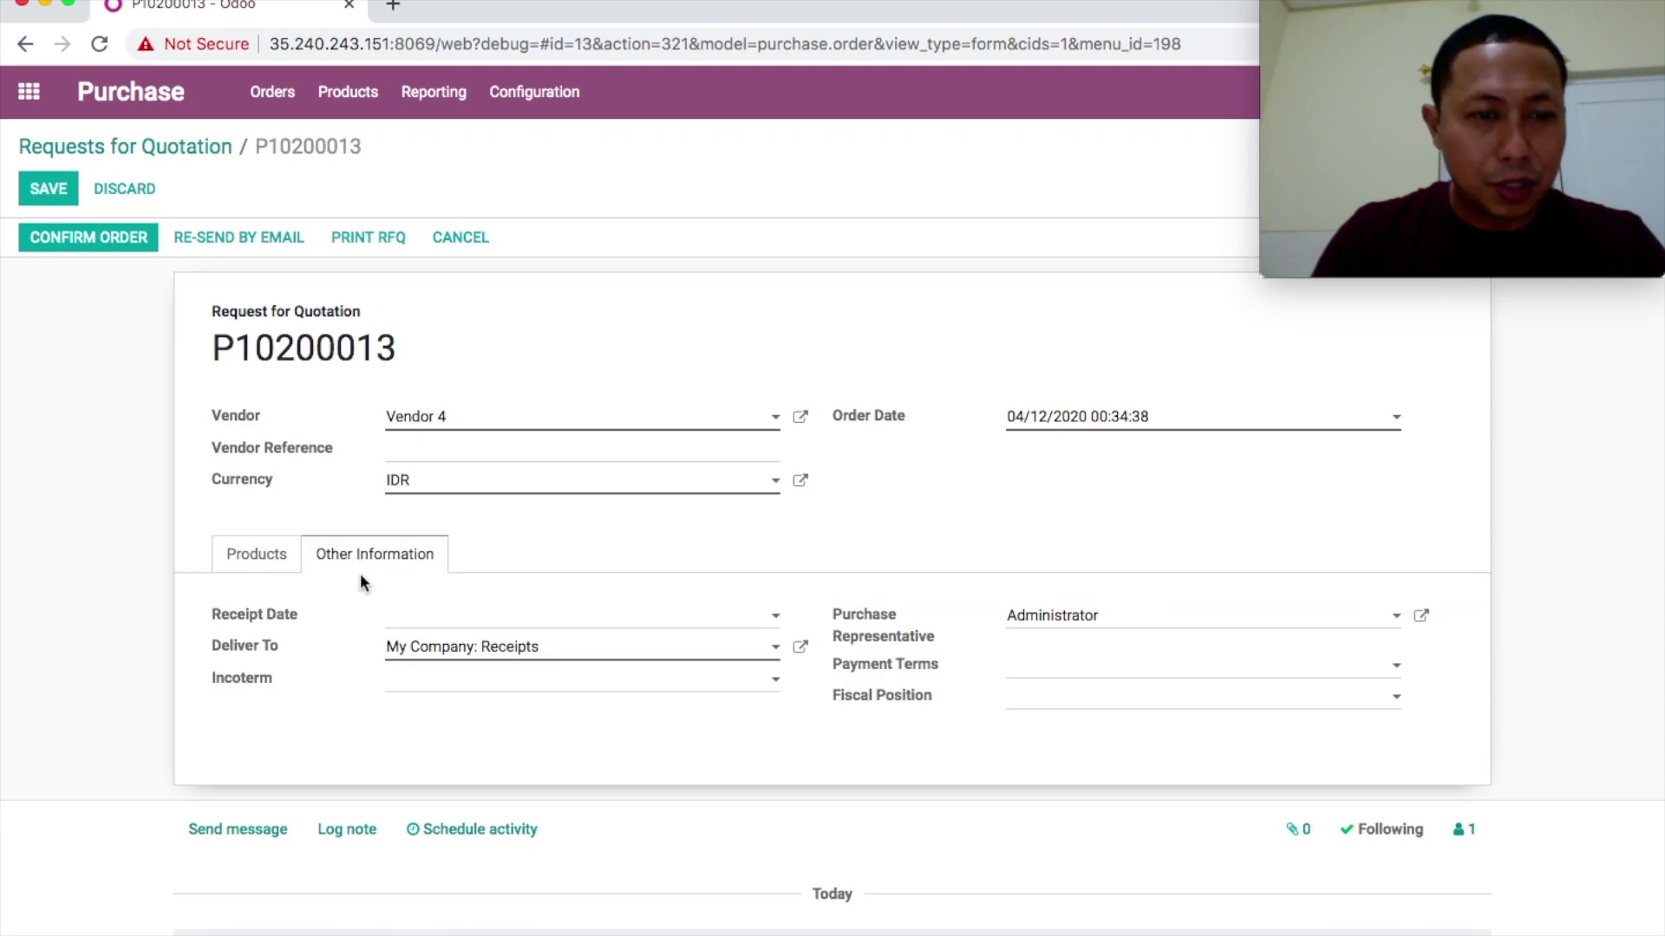
left_click(641, 652)
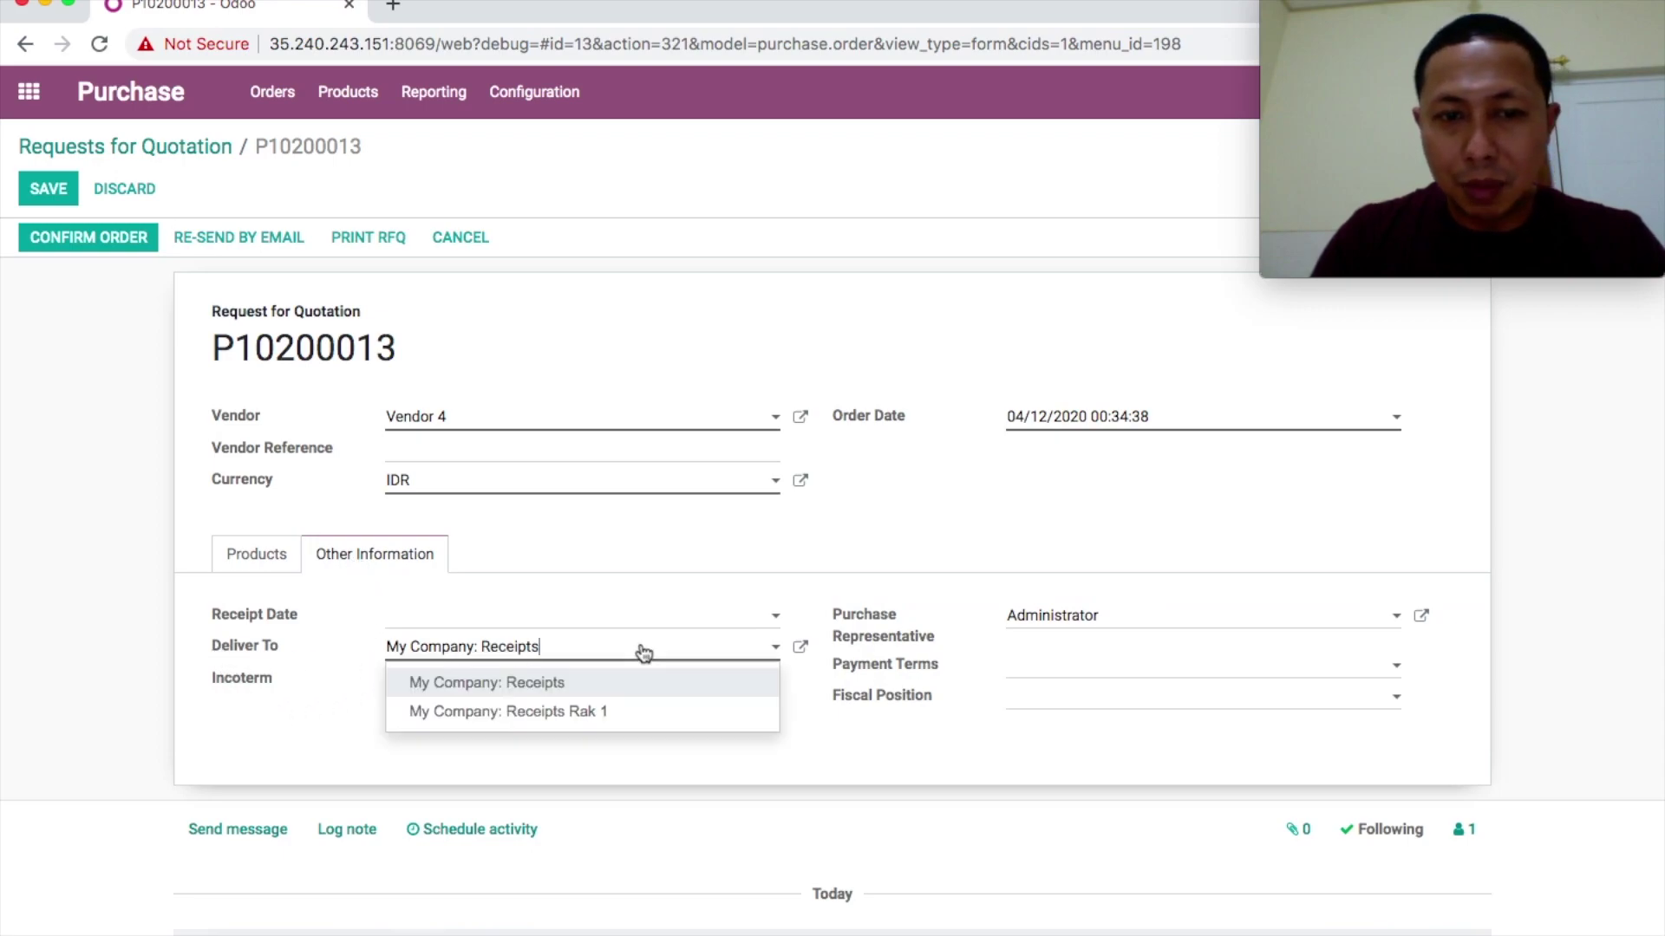
left_click(544, 690)
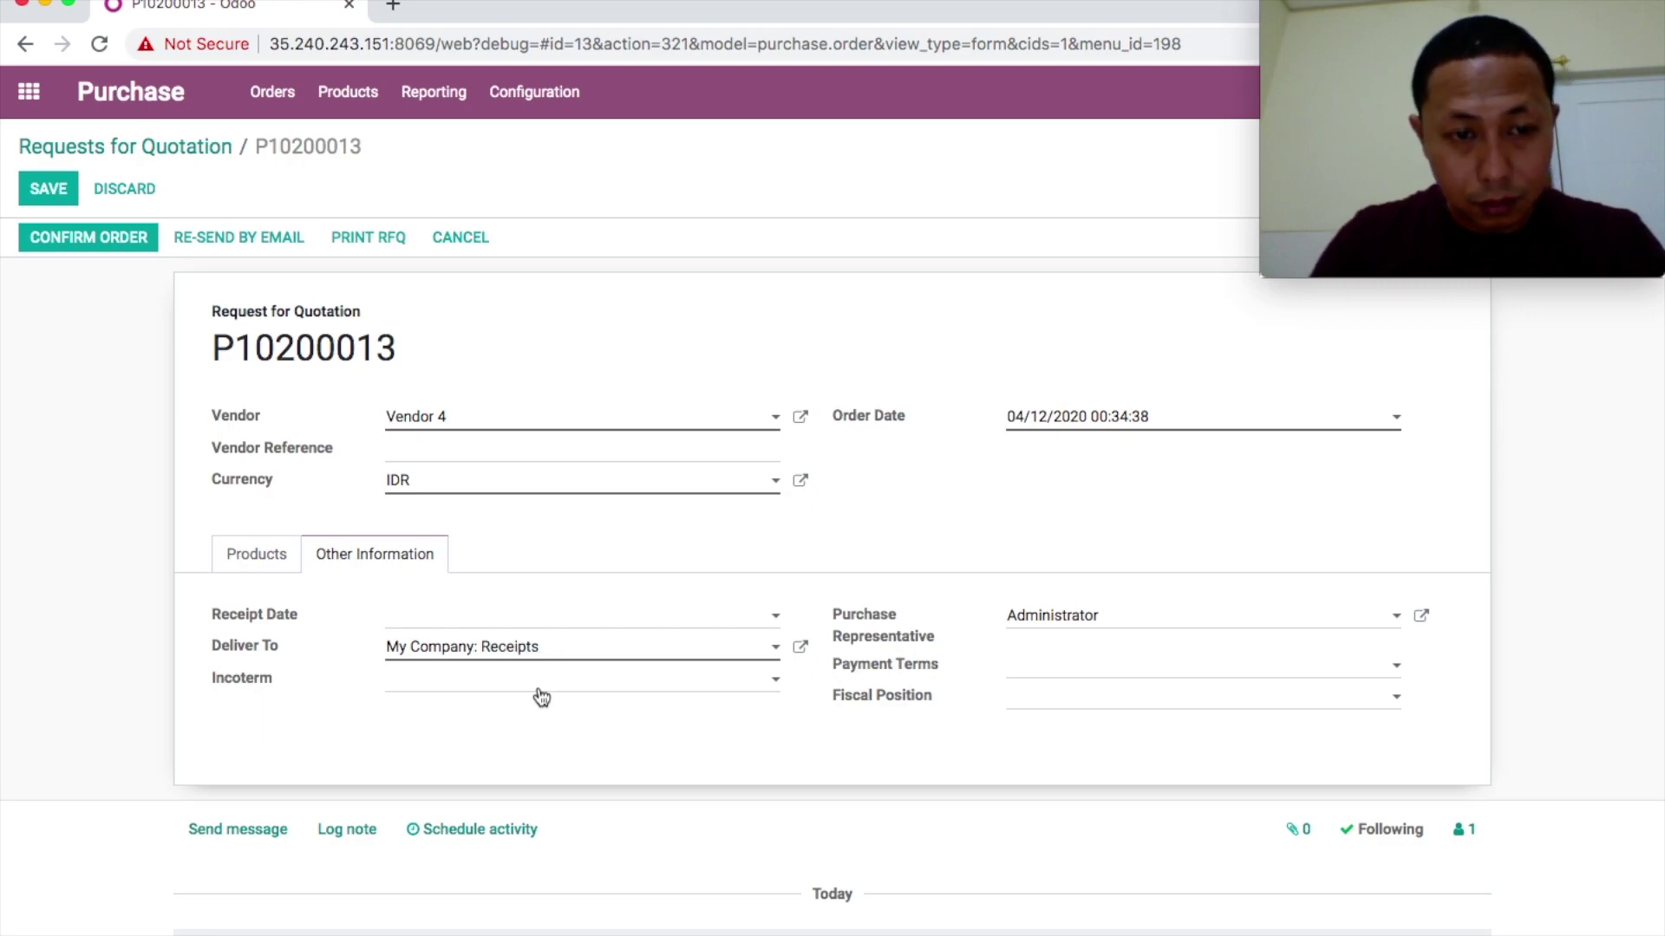
Set the request's receipt date to 04/30/2020.
left_click(578, 619)
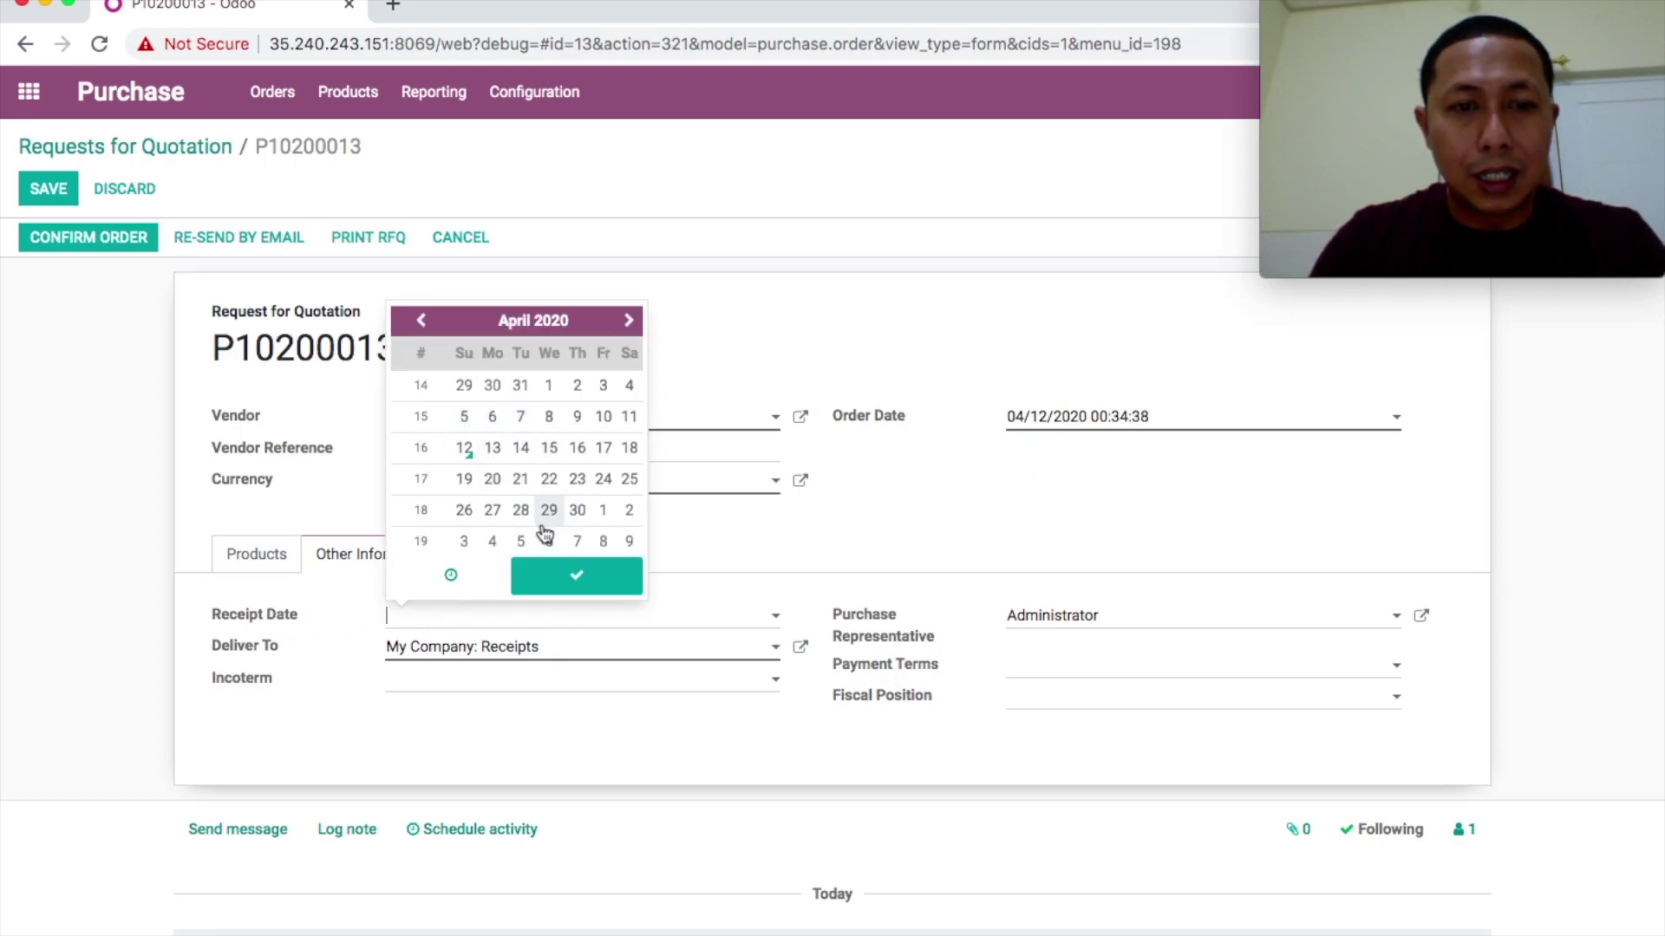
left_click(578, 511)
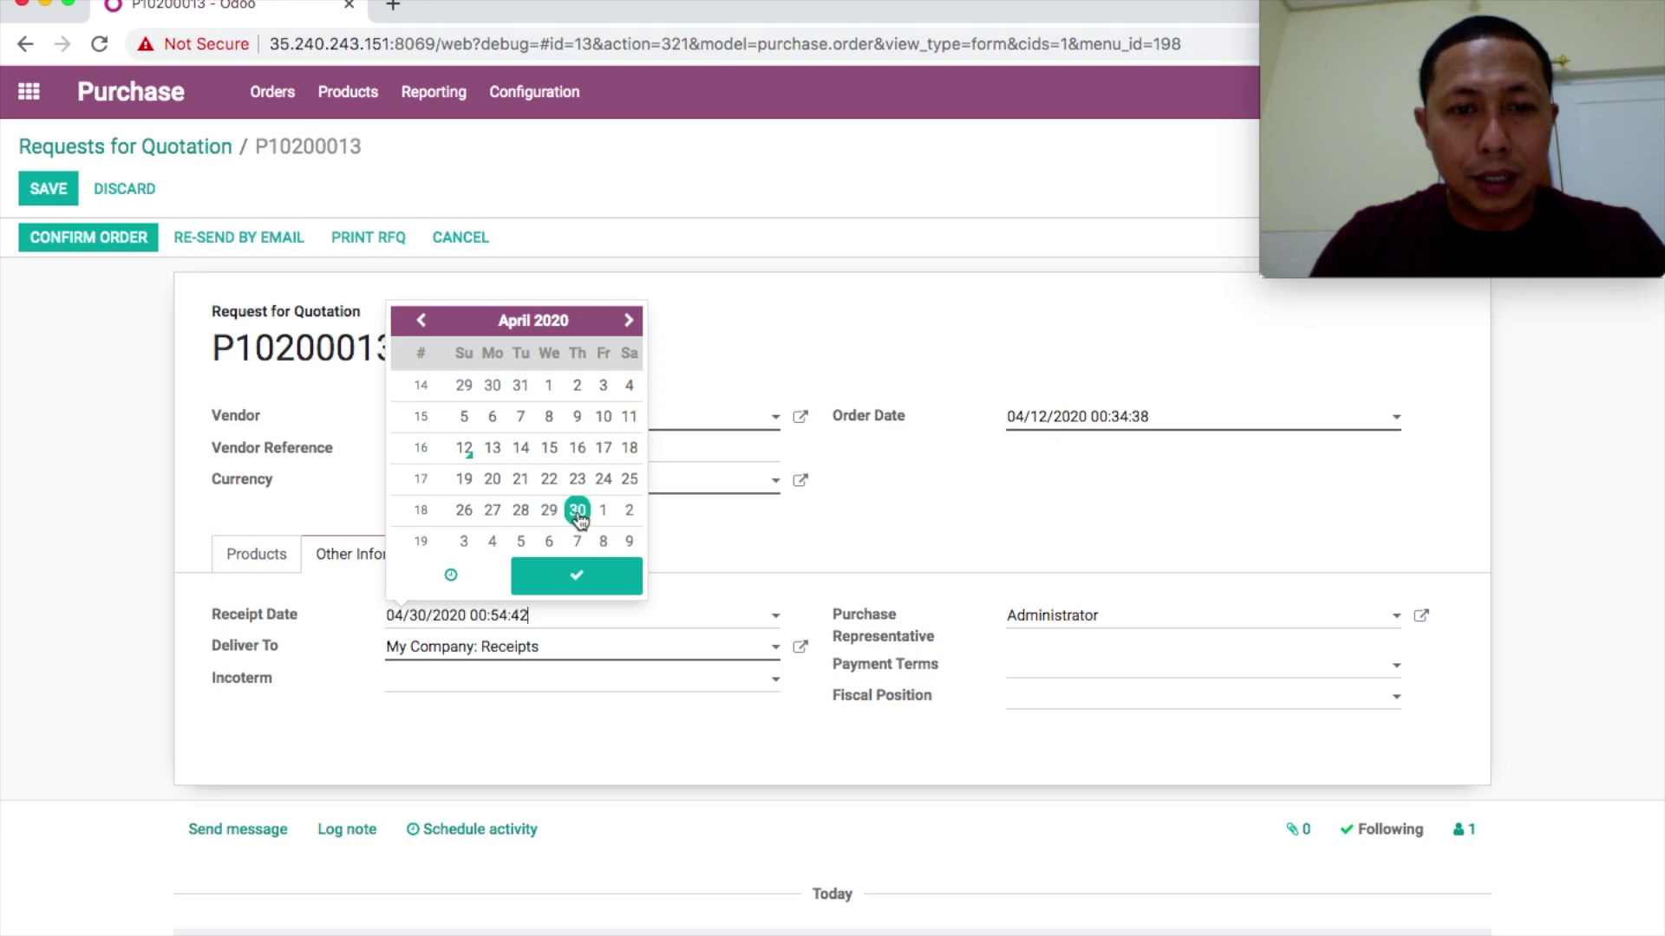
left_click(844, 535)
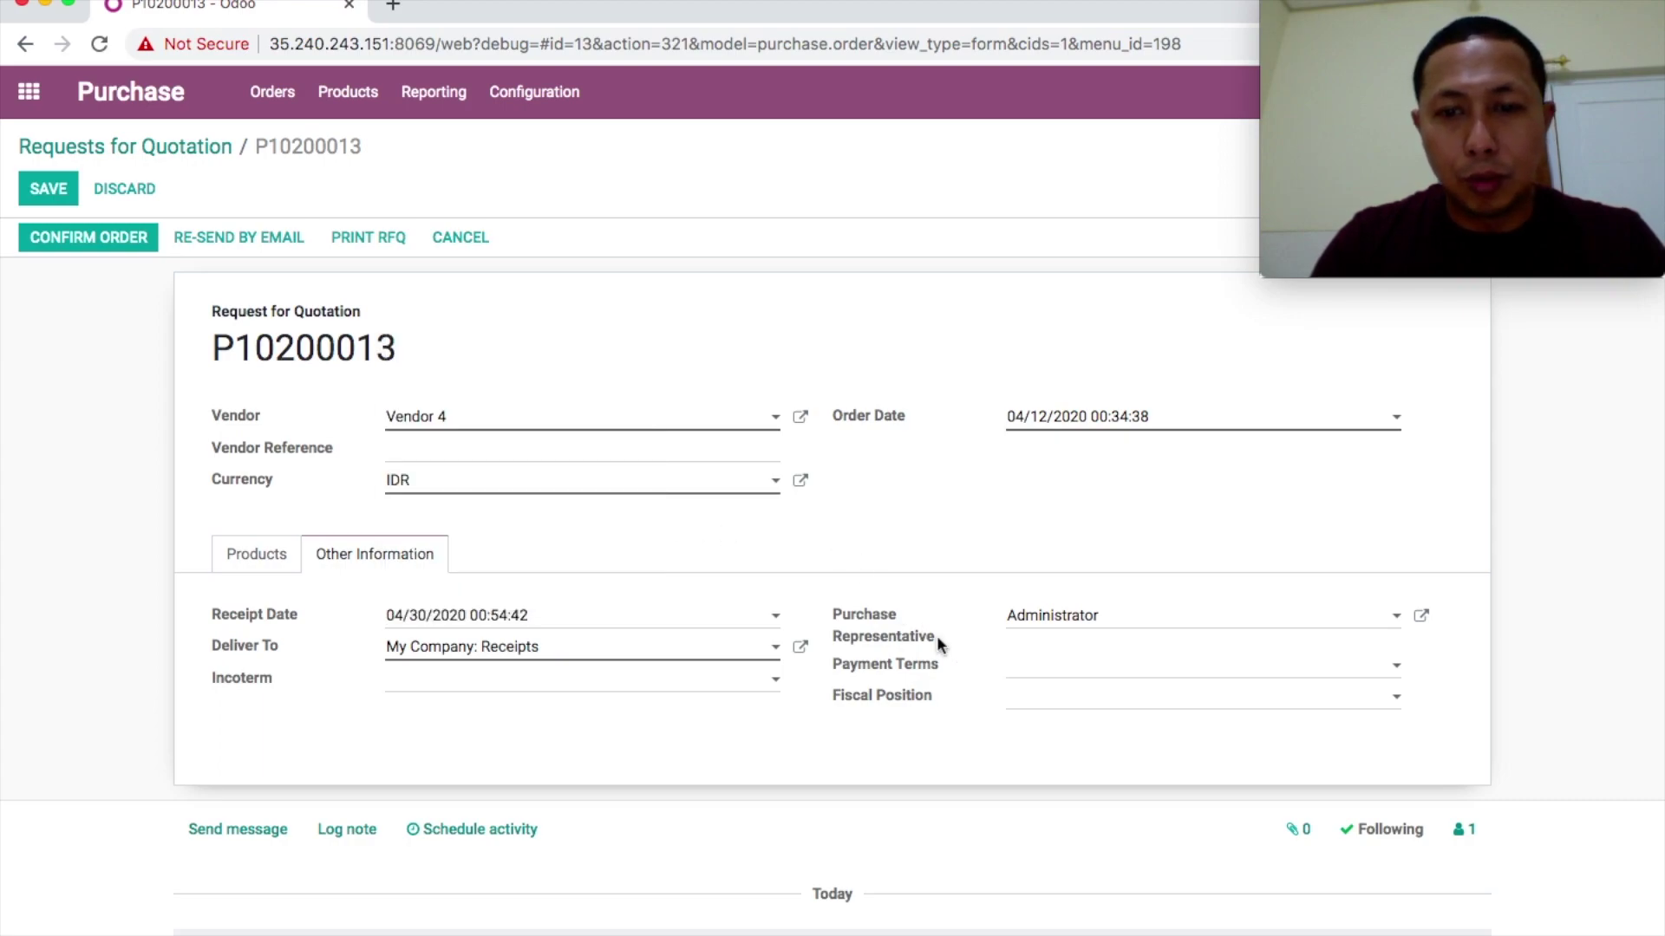
Set the payment terms to 30 Days and save the request for quotation.
left_click(1097, 673)
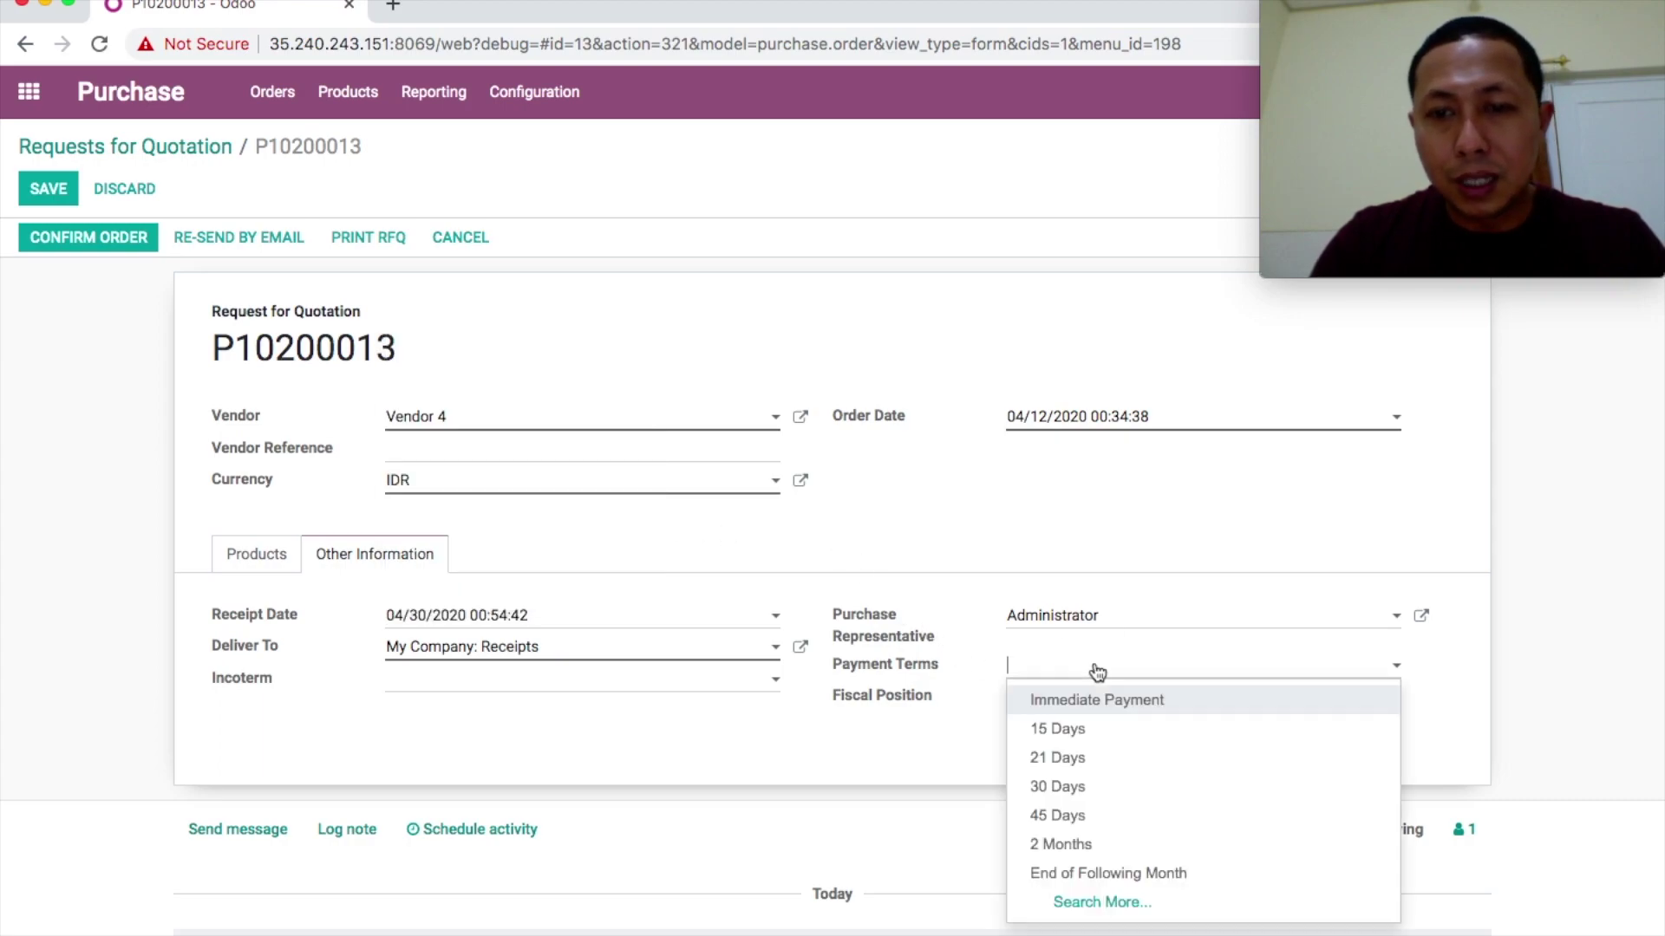
left_click(1079, 789)
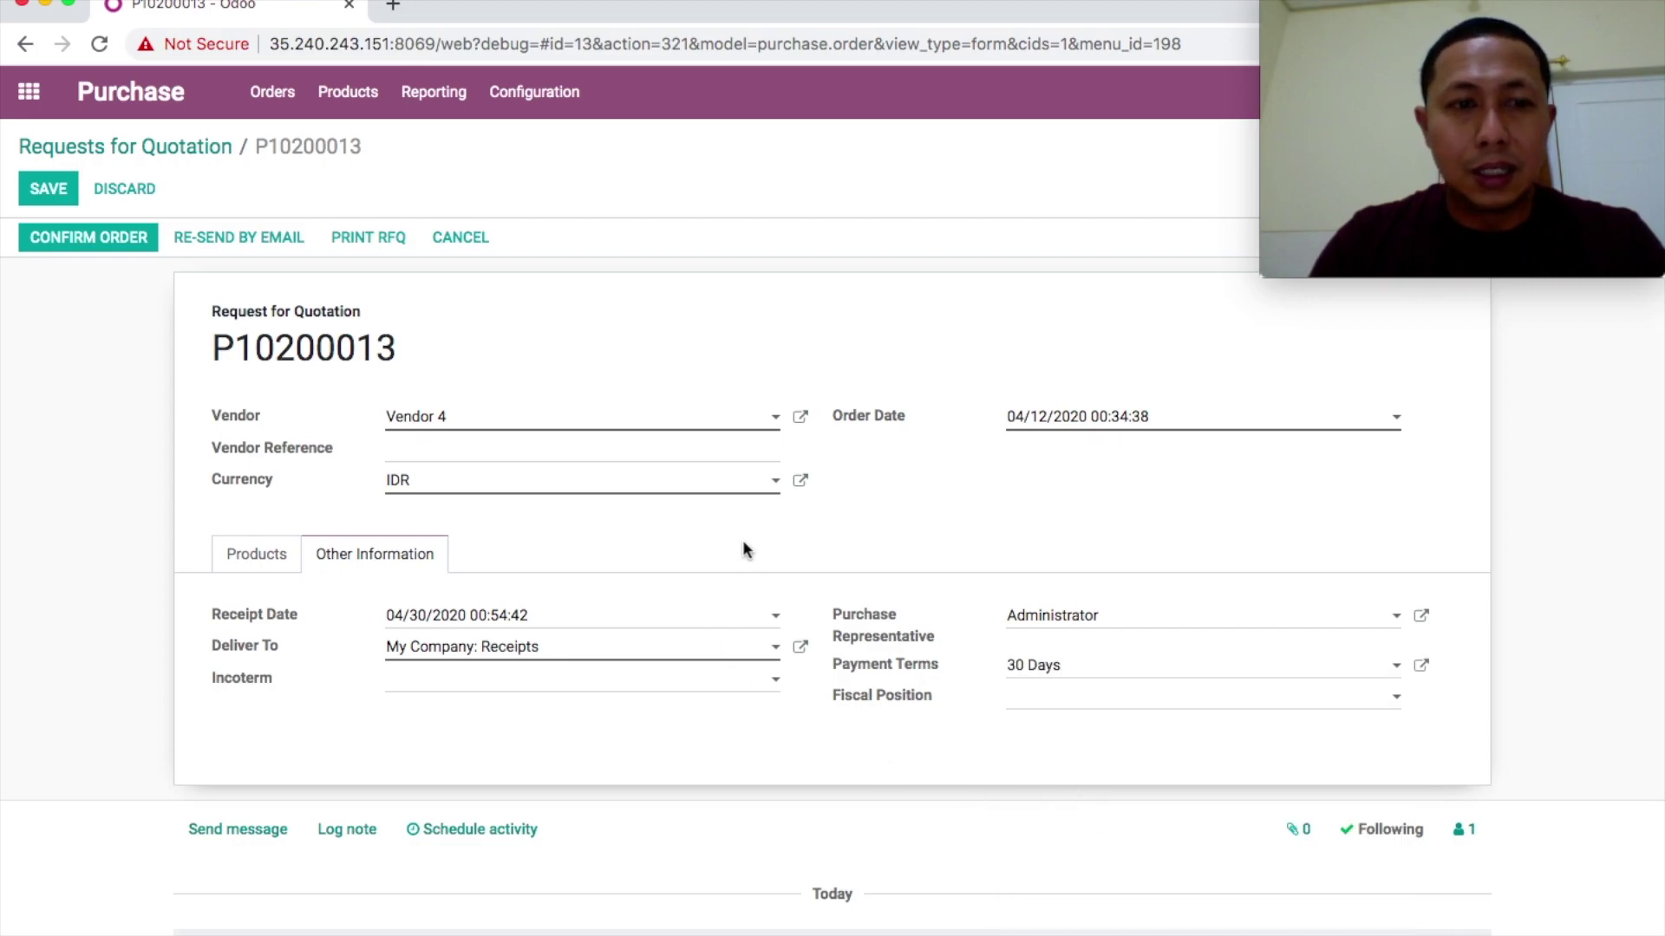
left_click(241, 556)
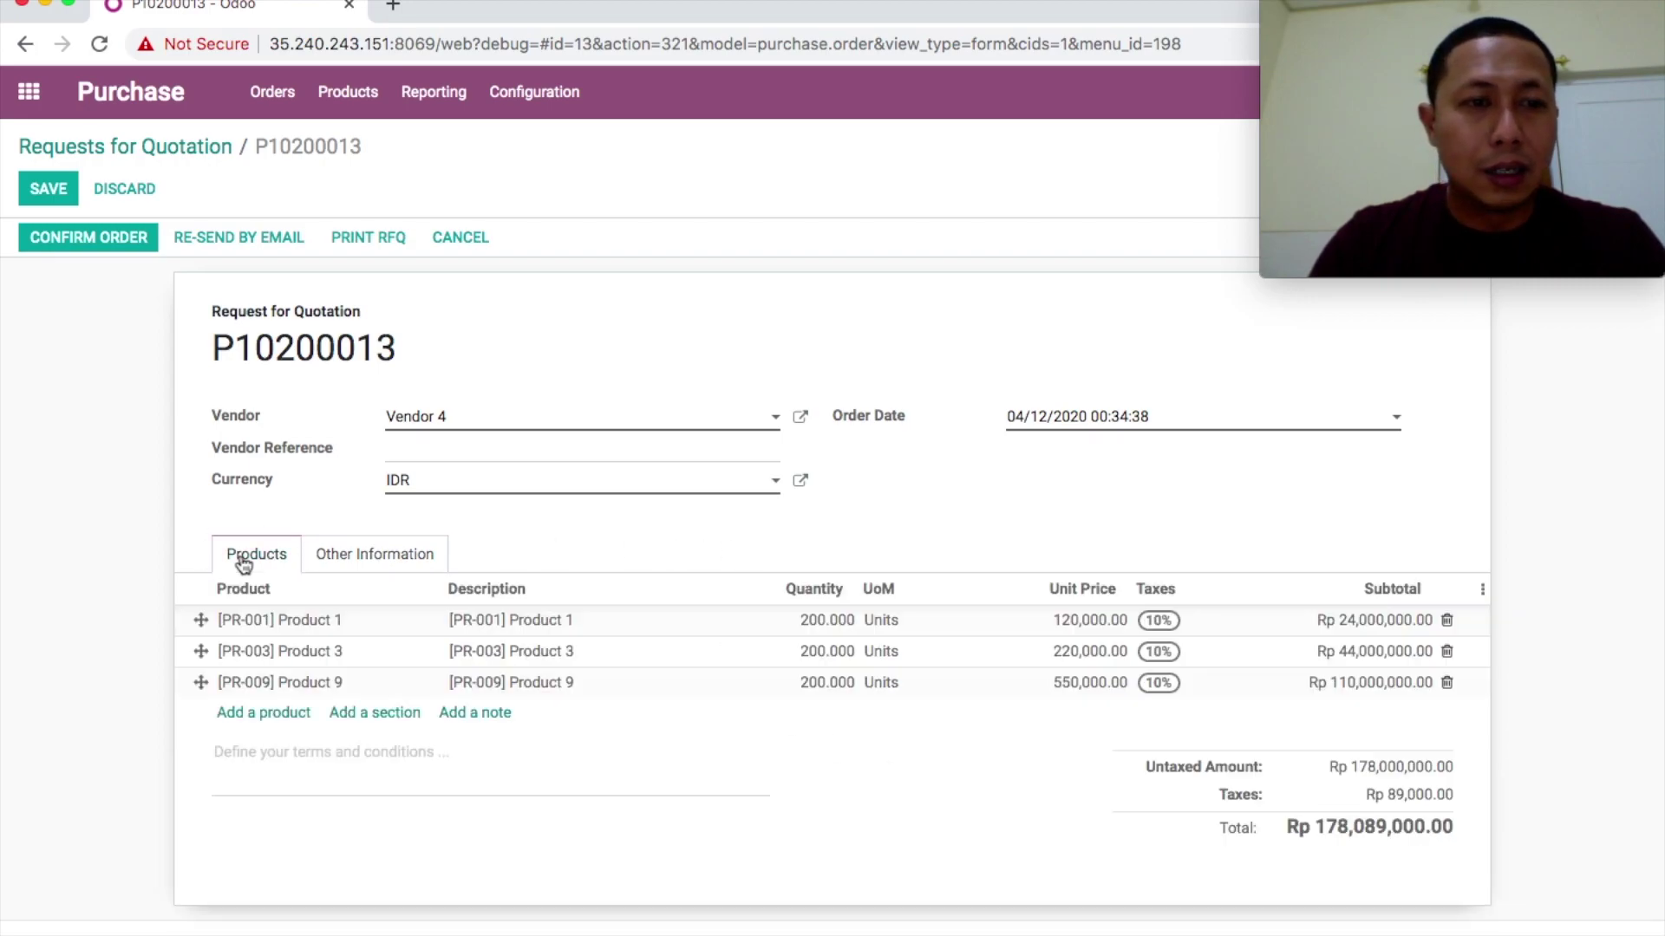
left_click(45, 193)
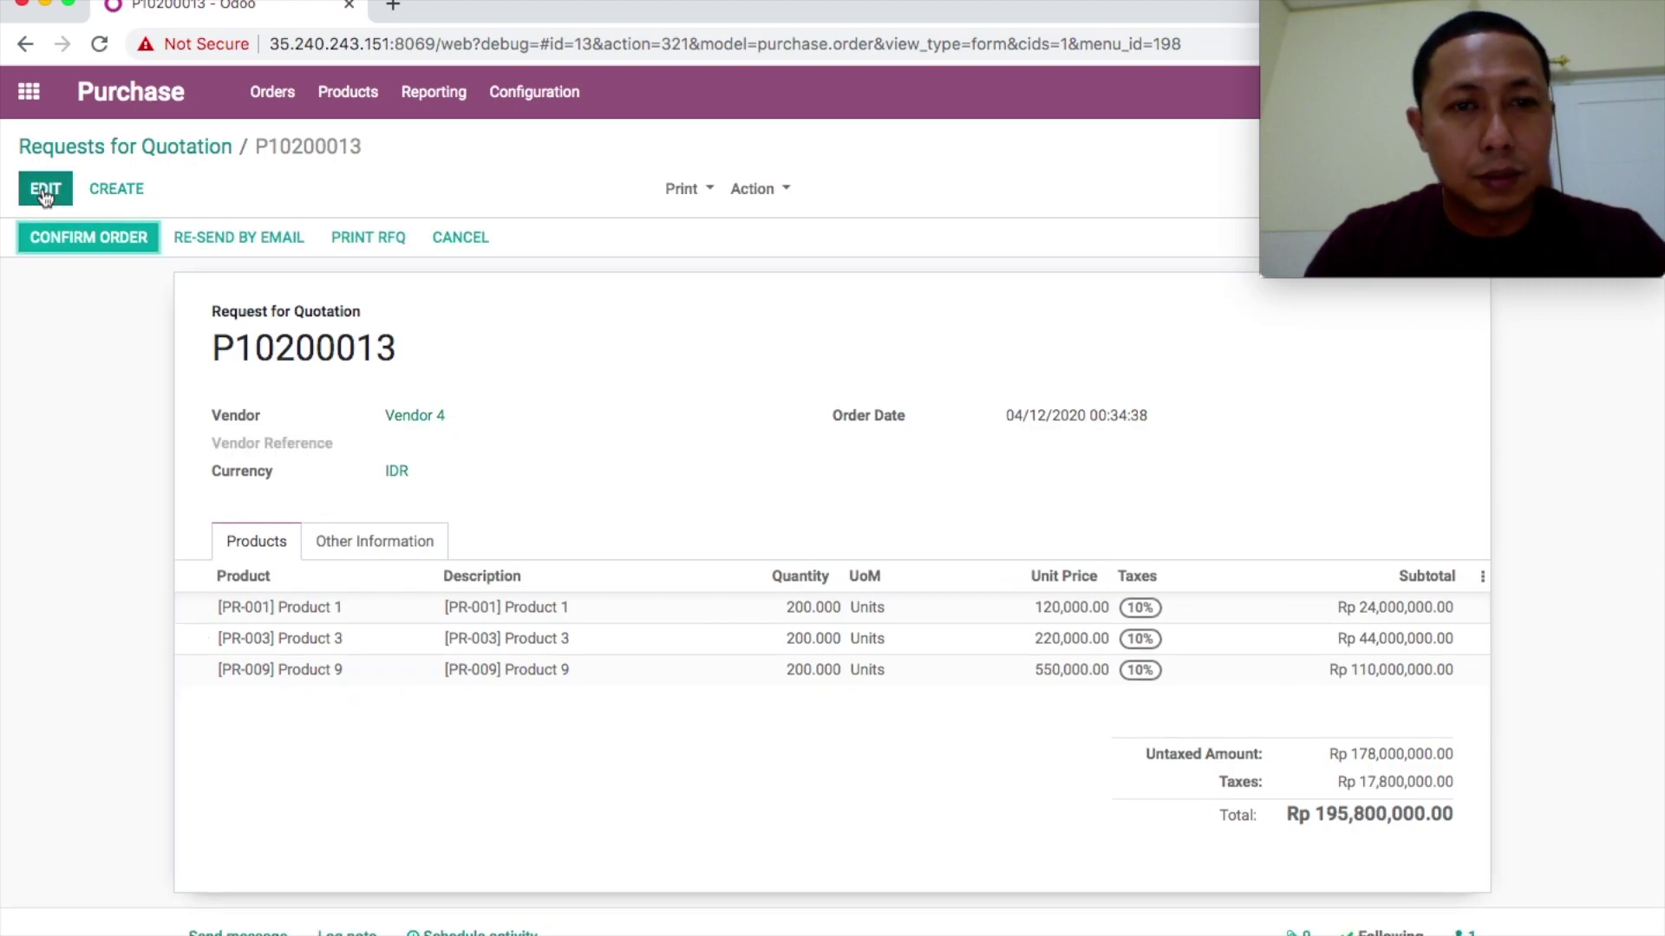
Print the request for quotation for Vendor 5 and view its PDF before closing it.
left_click(778, 192)
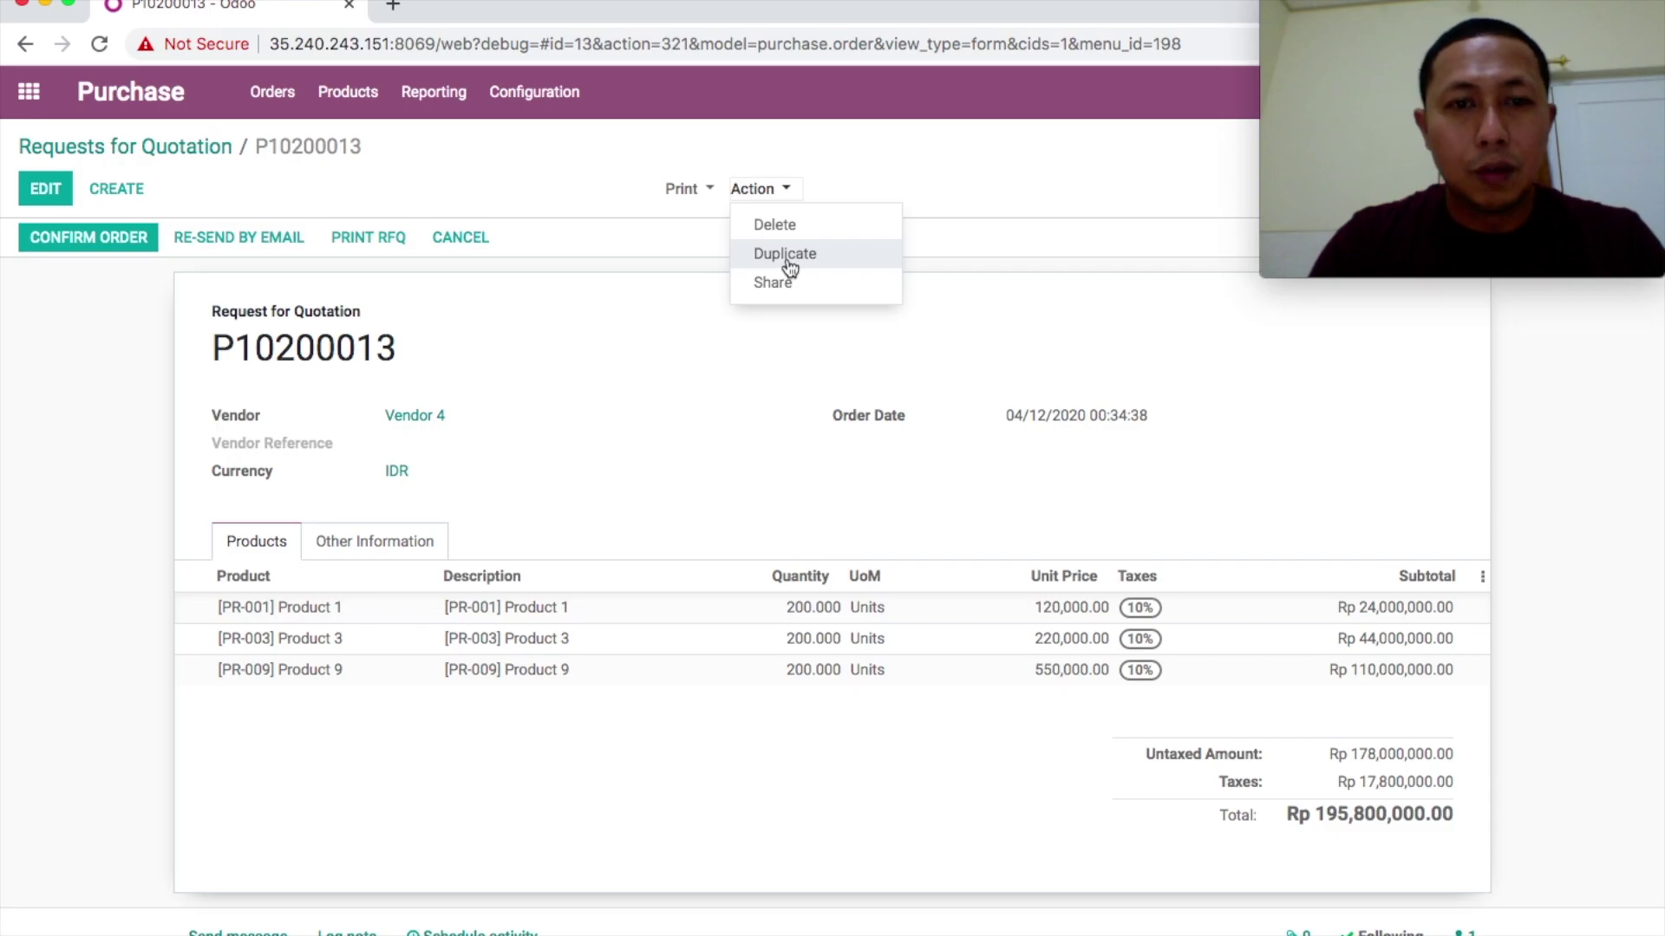
left_click(193, 147)
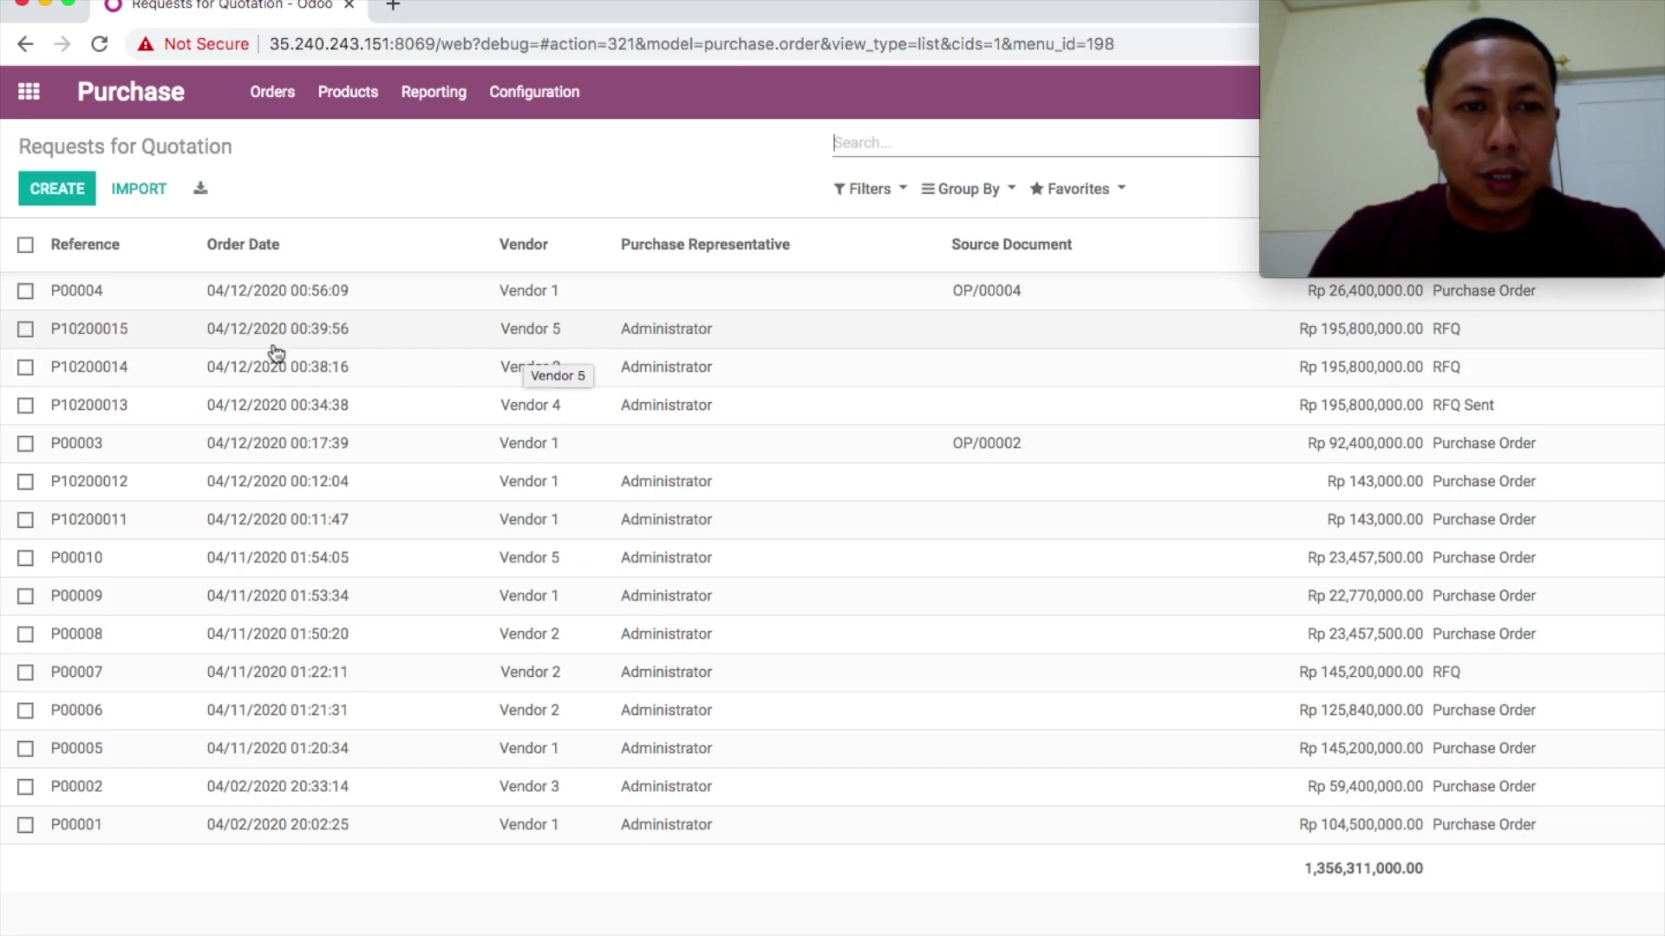
left_click(135, 336)
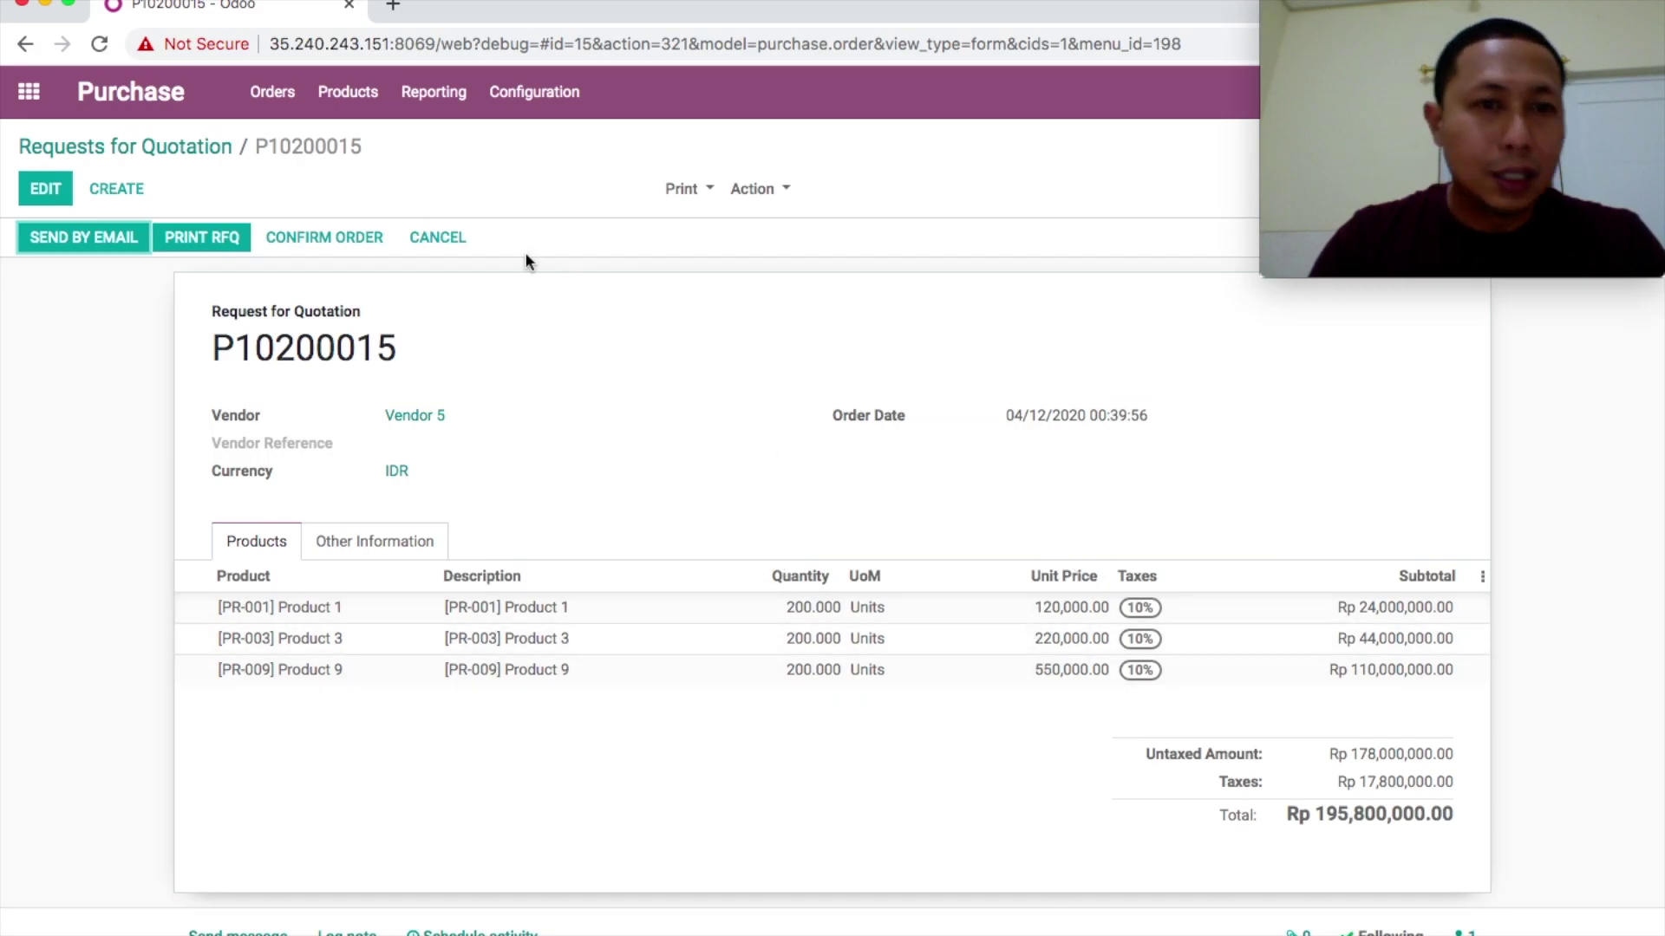
left_click(205, 240)
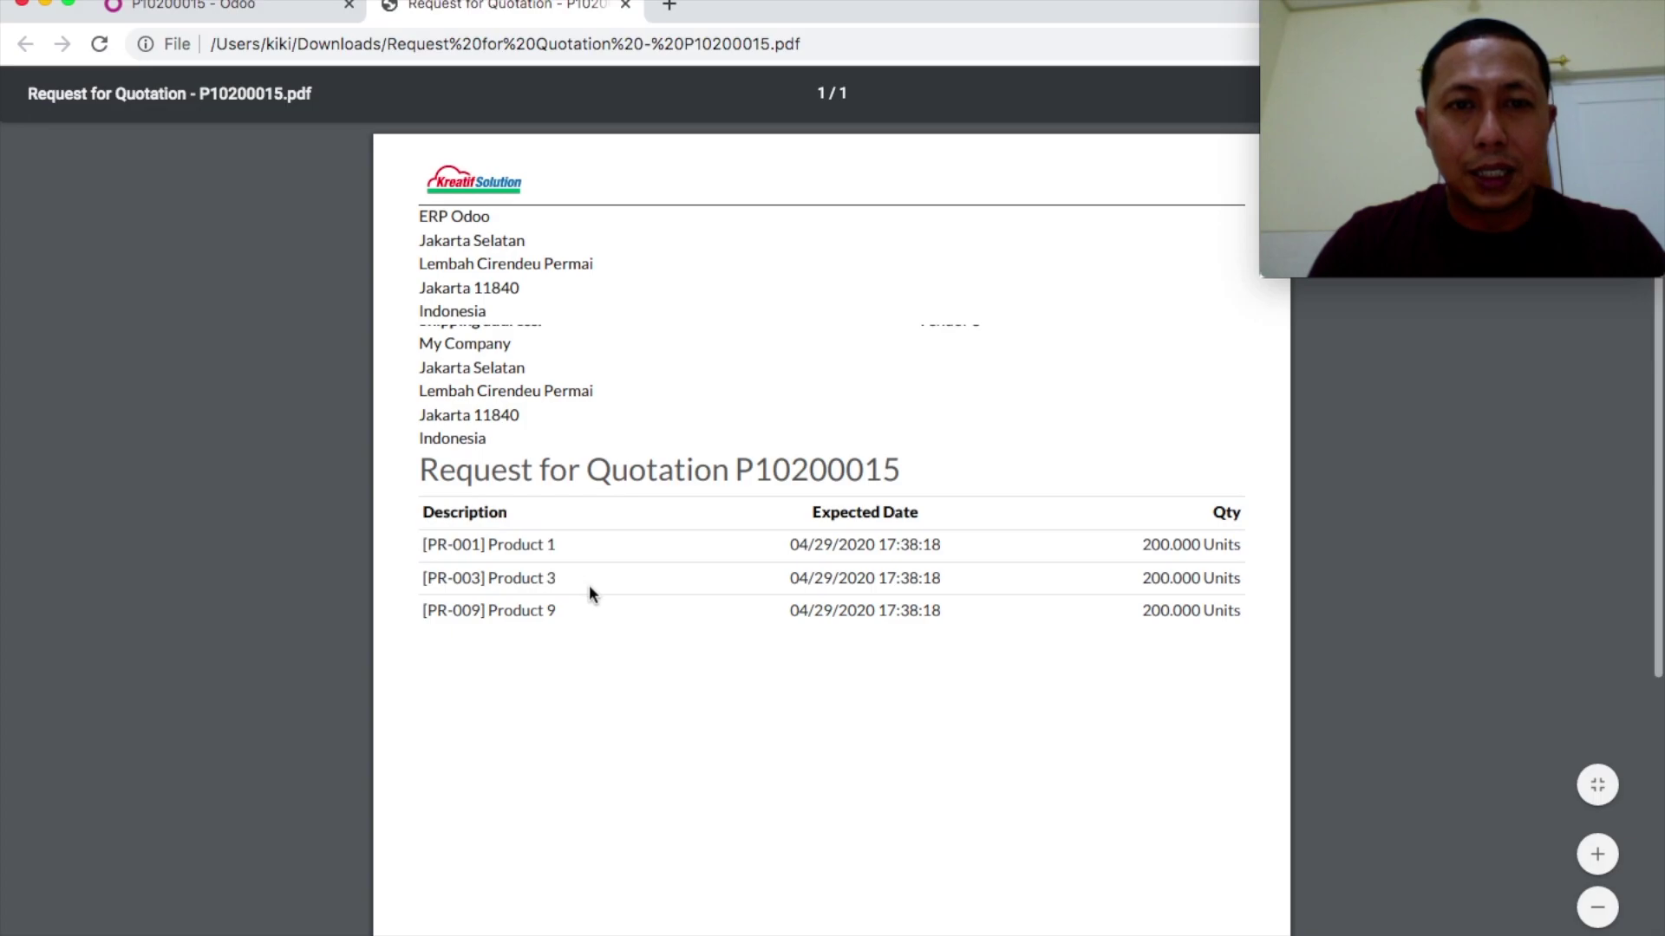
left_click(625, 6)
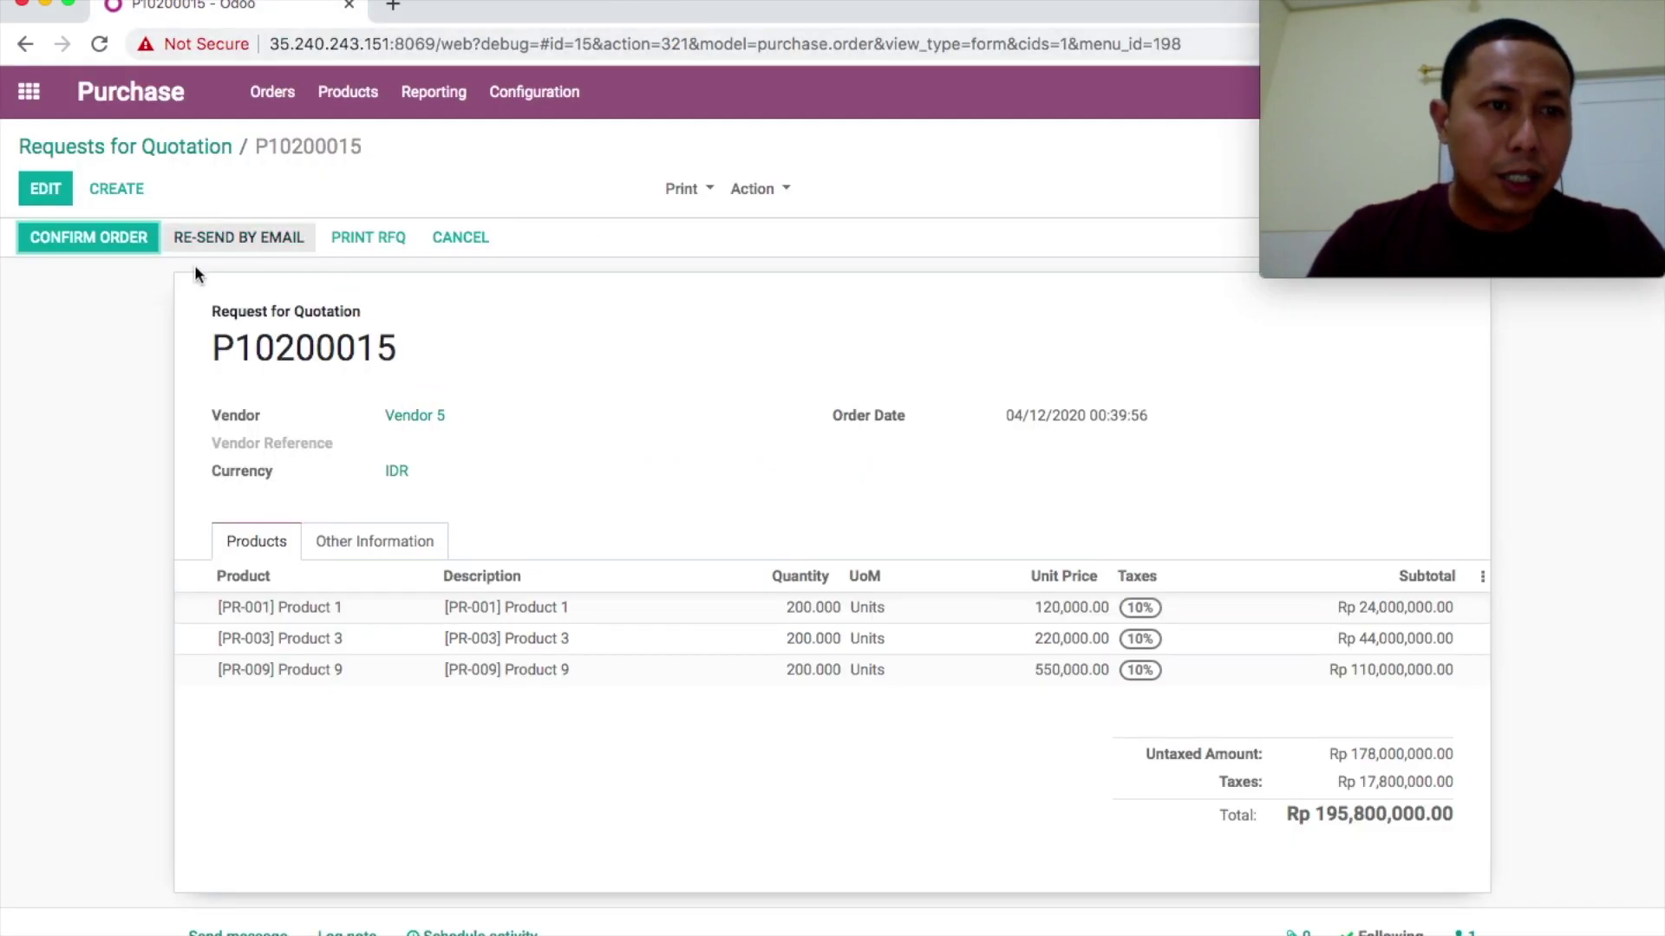
In Vendor 2's request for quotation dated 04/12/2020, set the unit price of Product 1 to 118,000 and of Product 3 to 222,000.
left_click(187, 147)
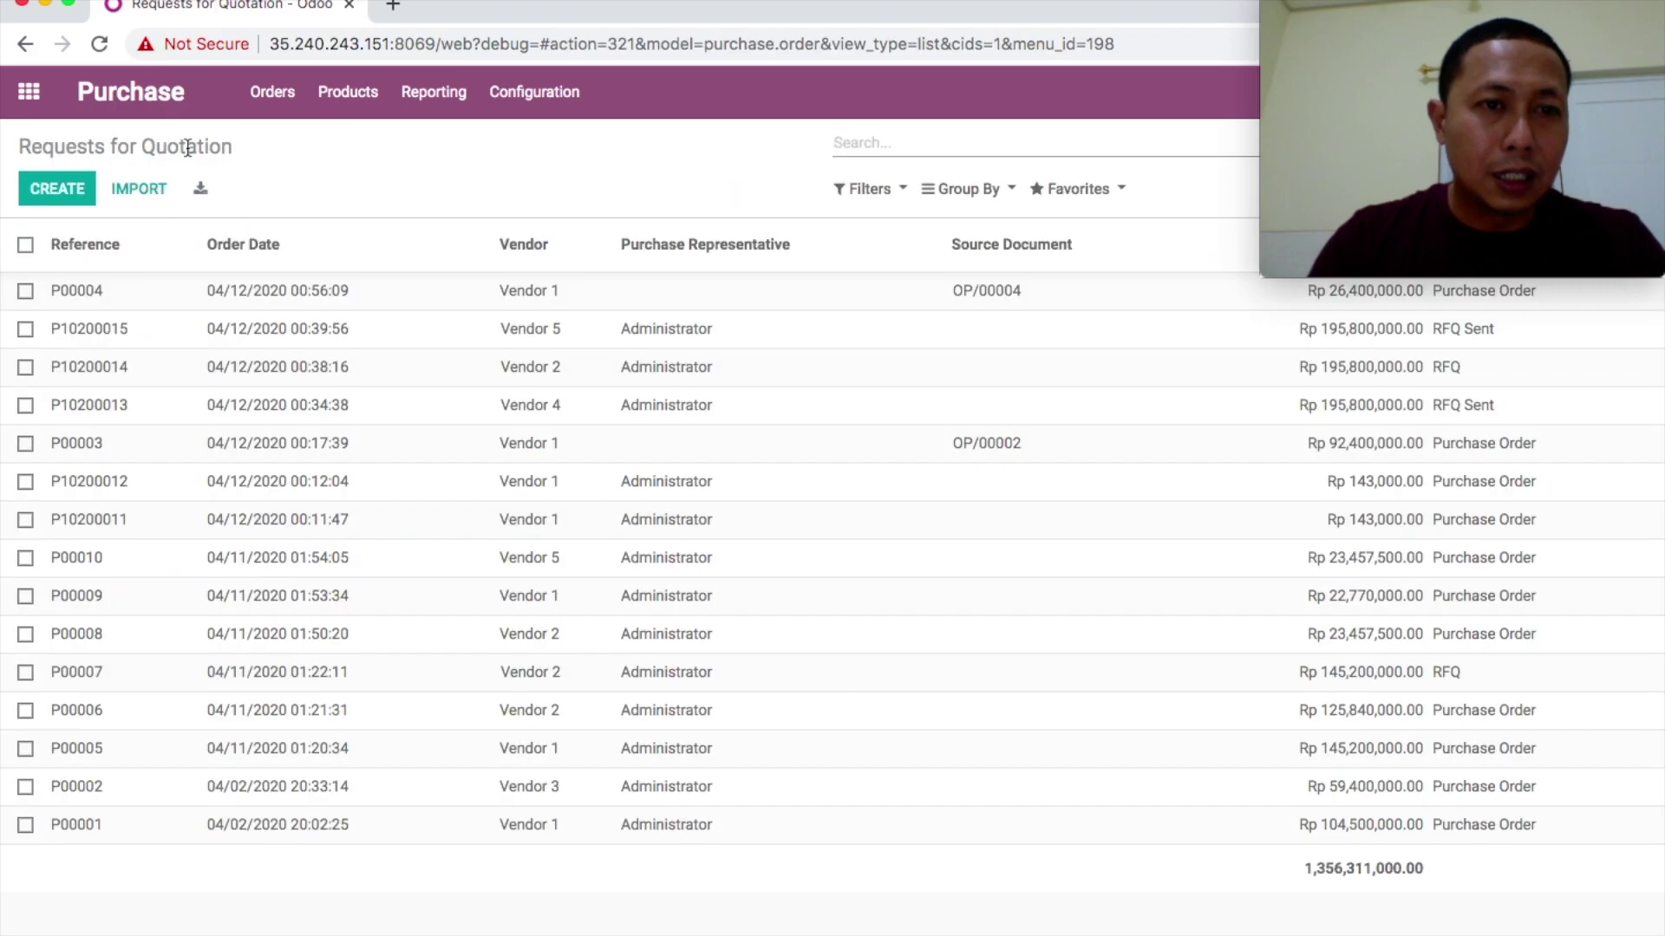
left_click(99, 375)
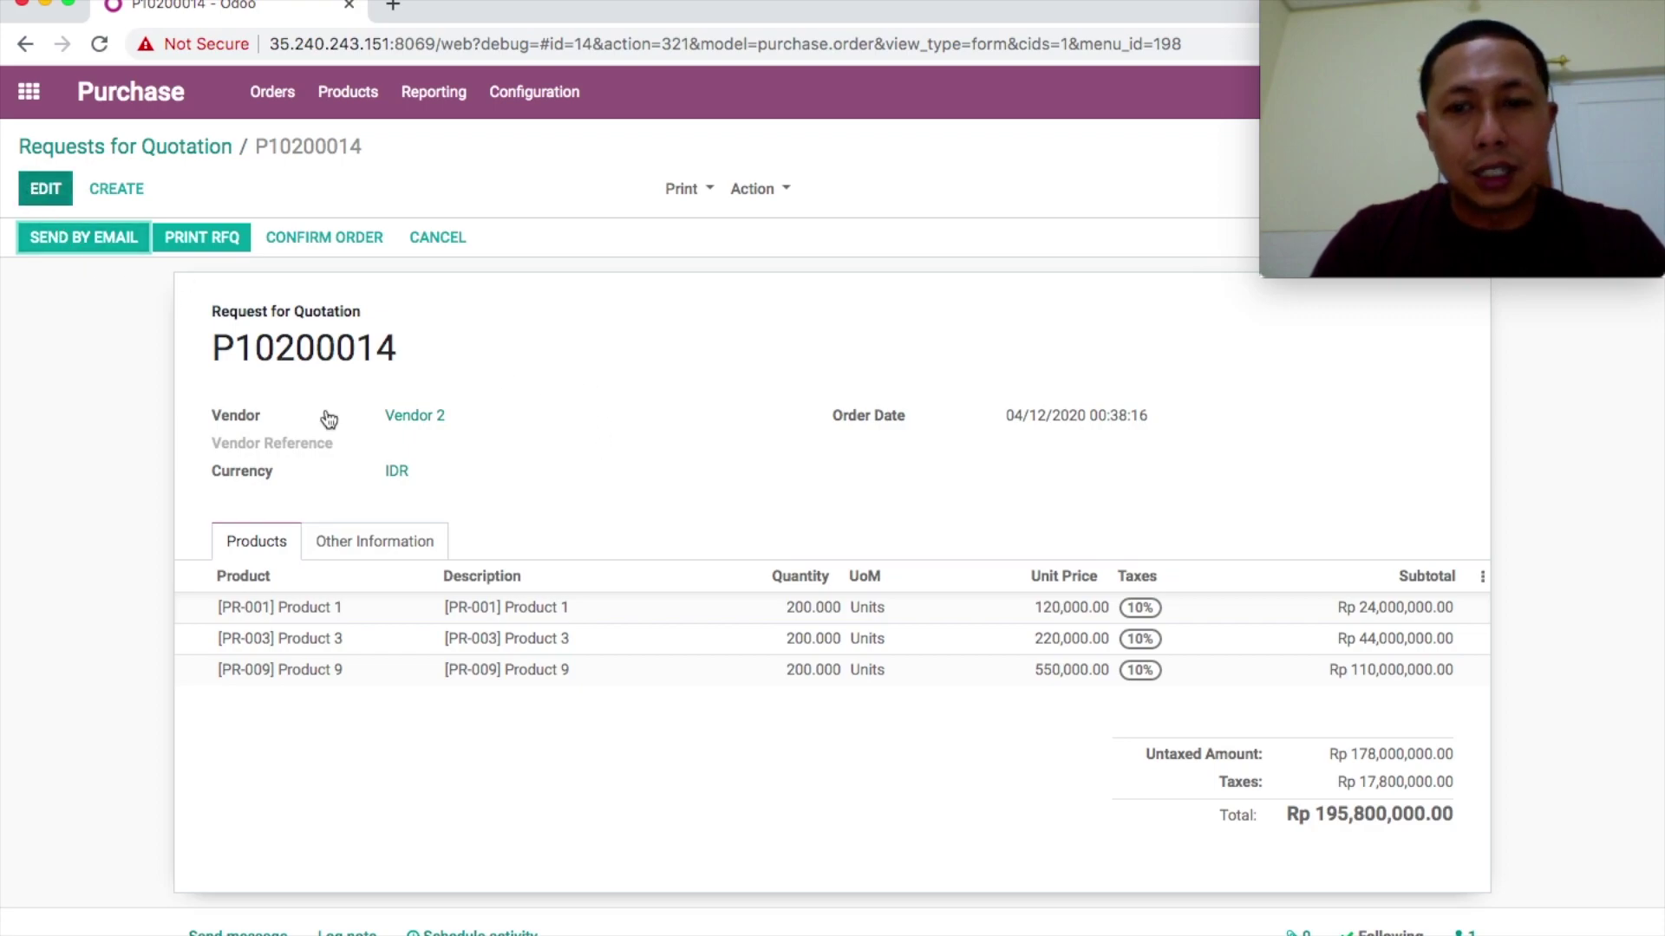
key("alt+a")
left_click(1068, 619)
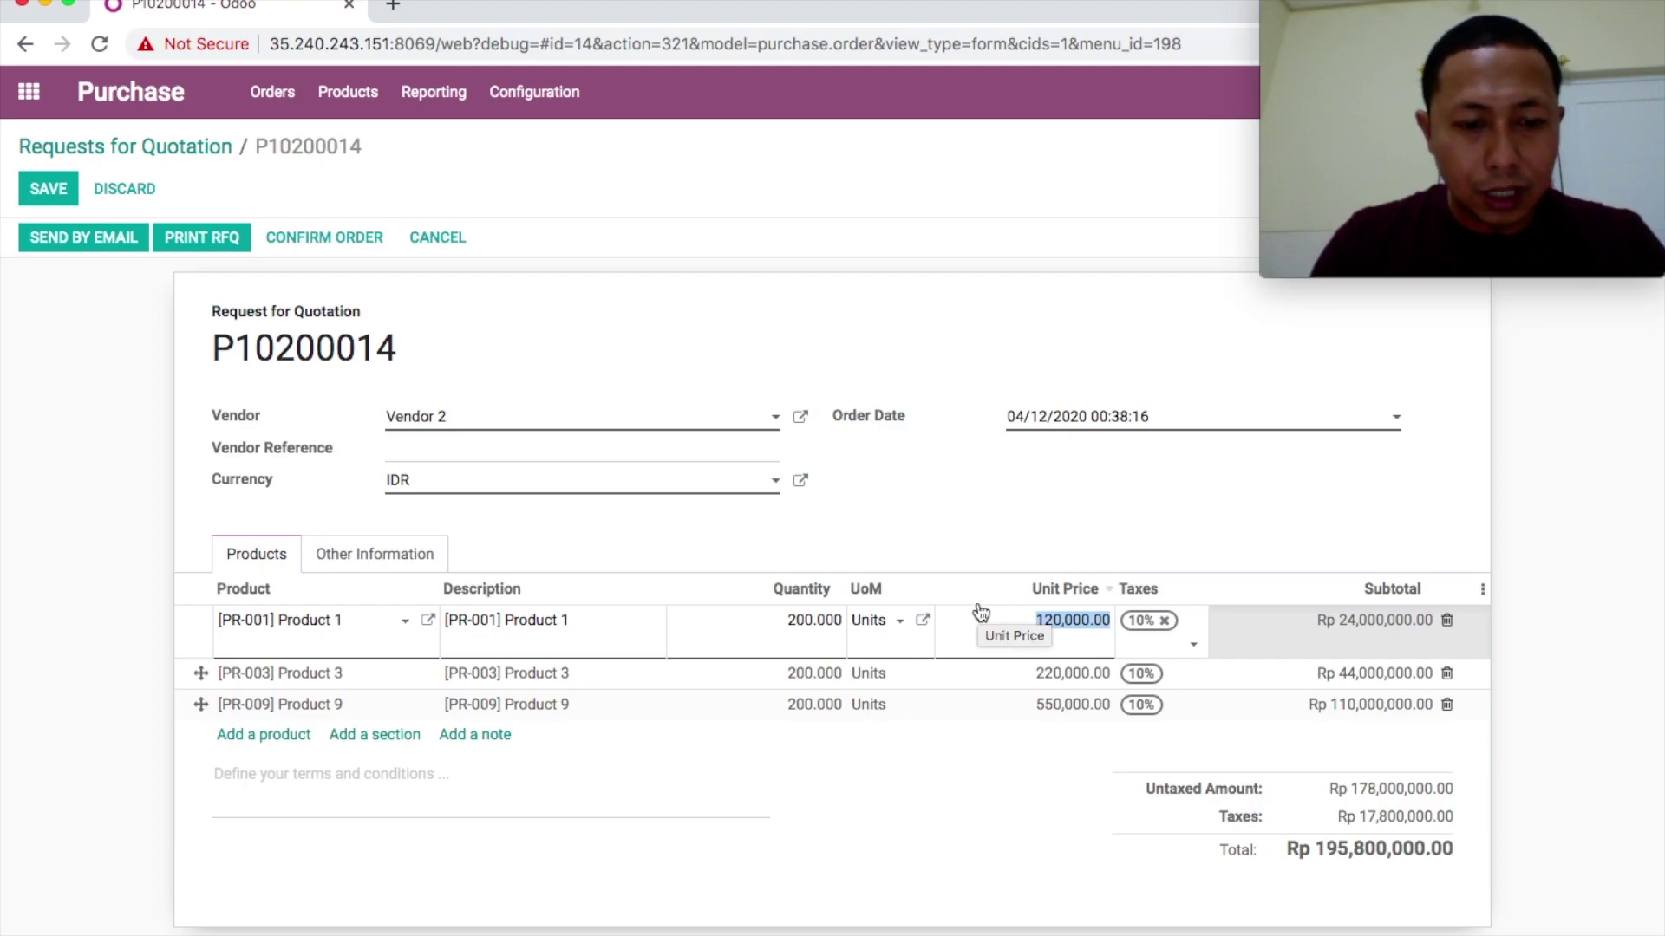
type("118000")
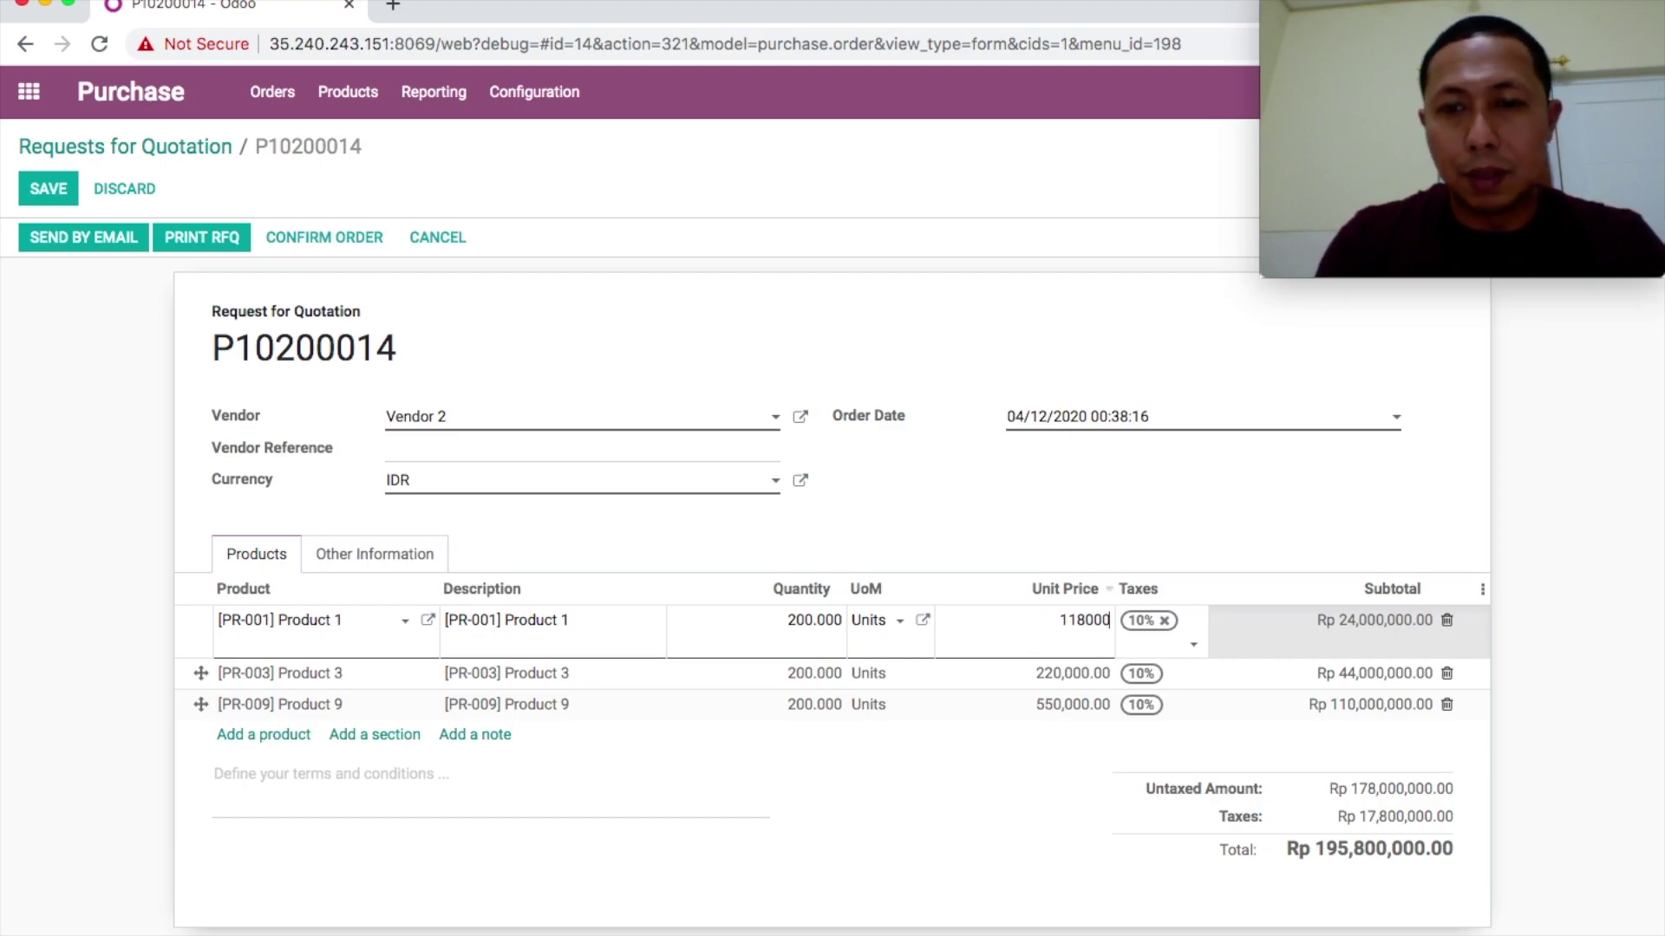
left_click(1069, 675)
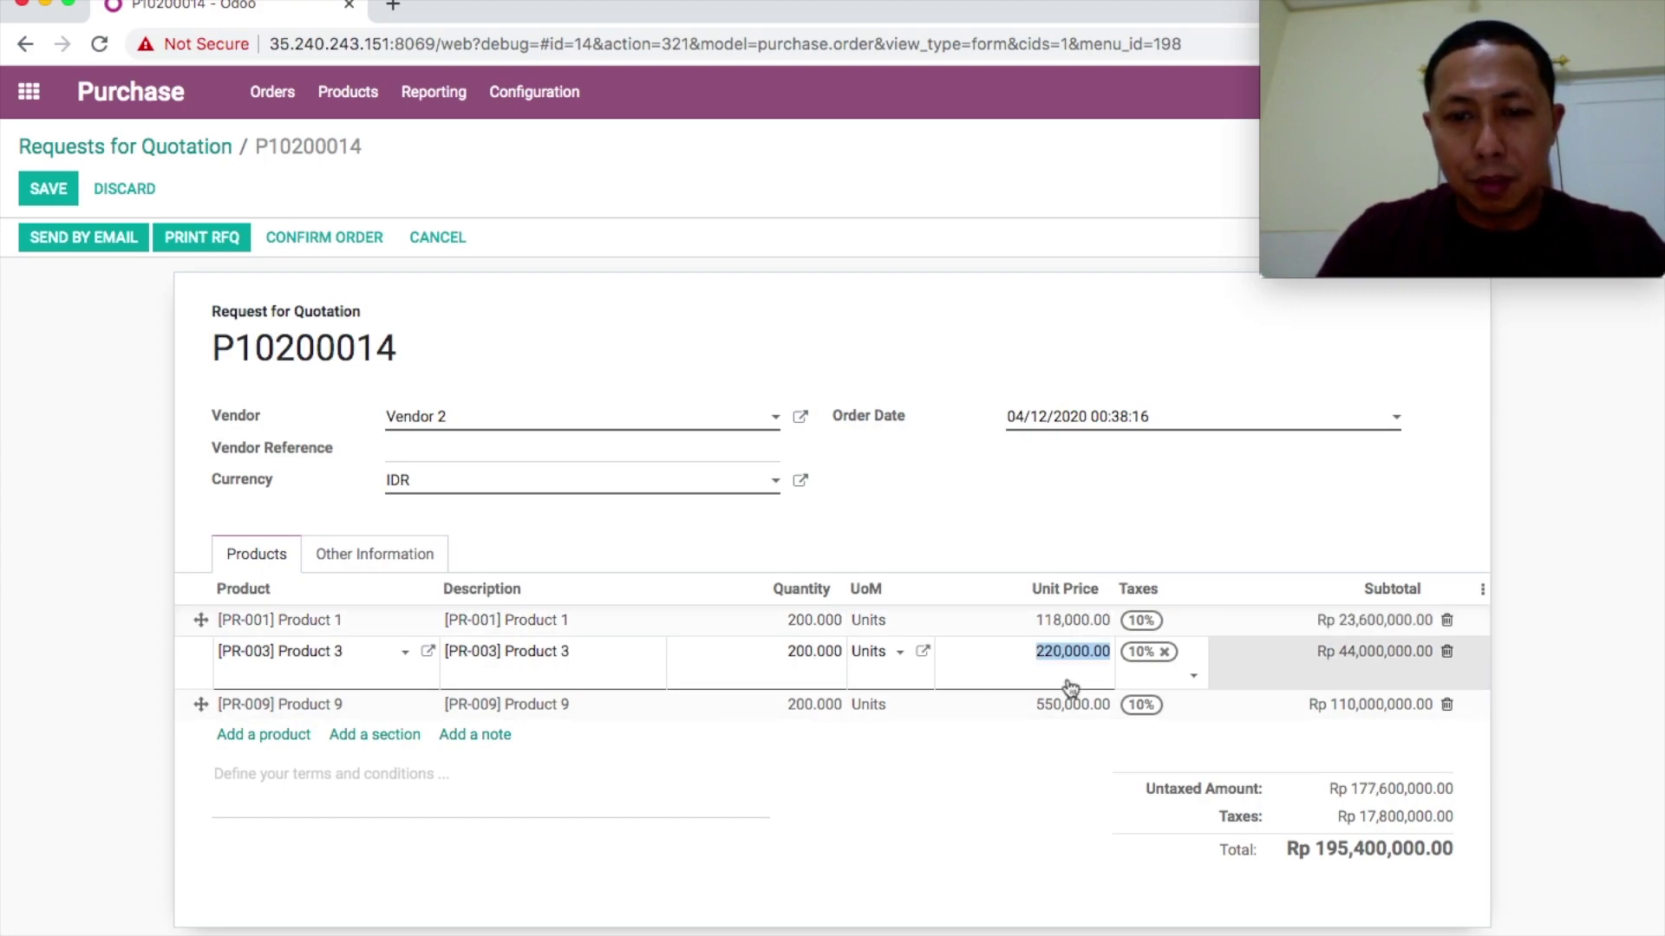
type("22200")
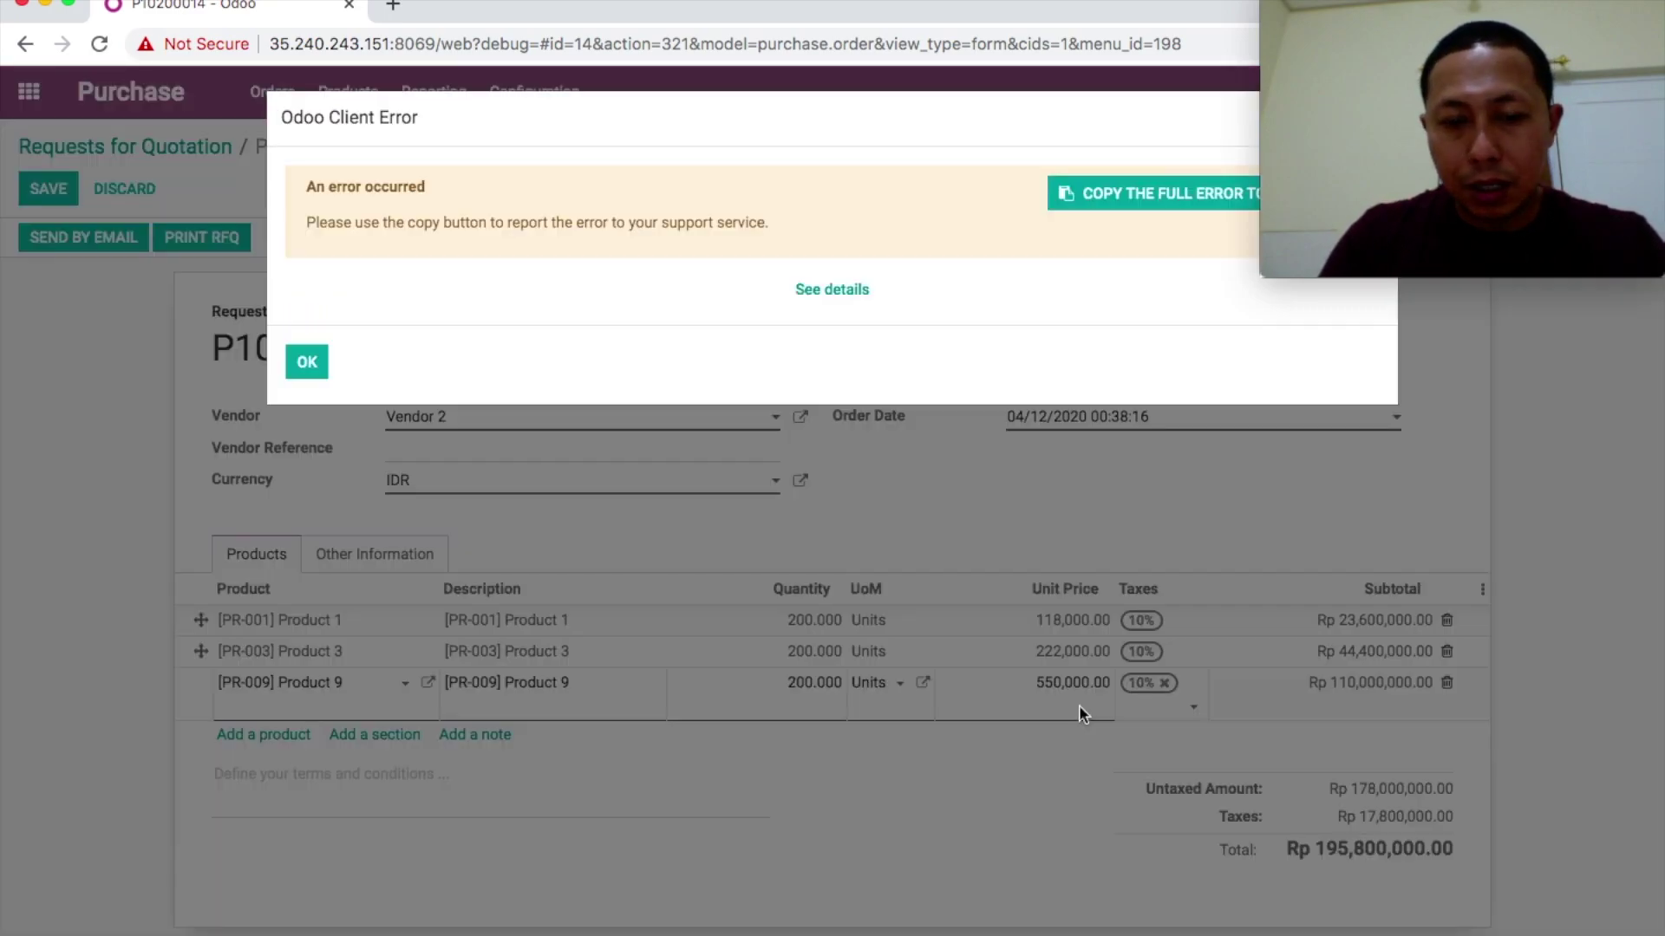
left_click(307, 362)
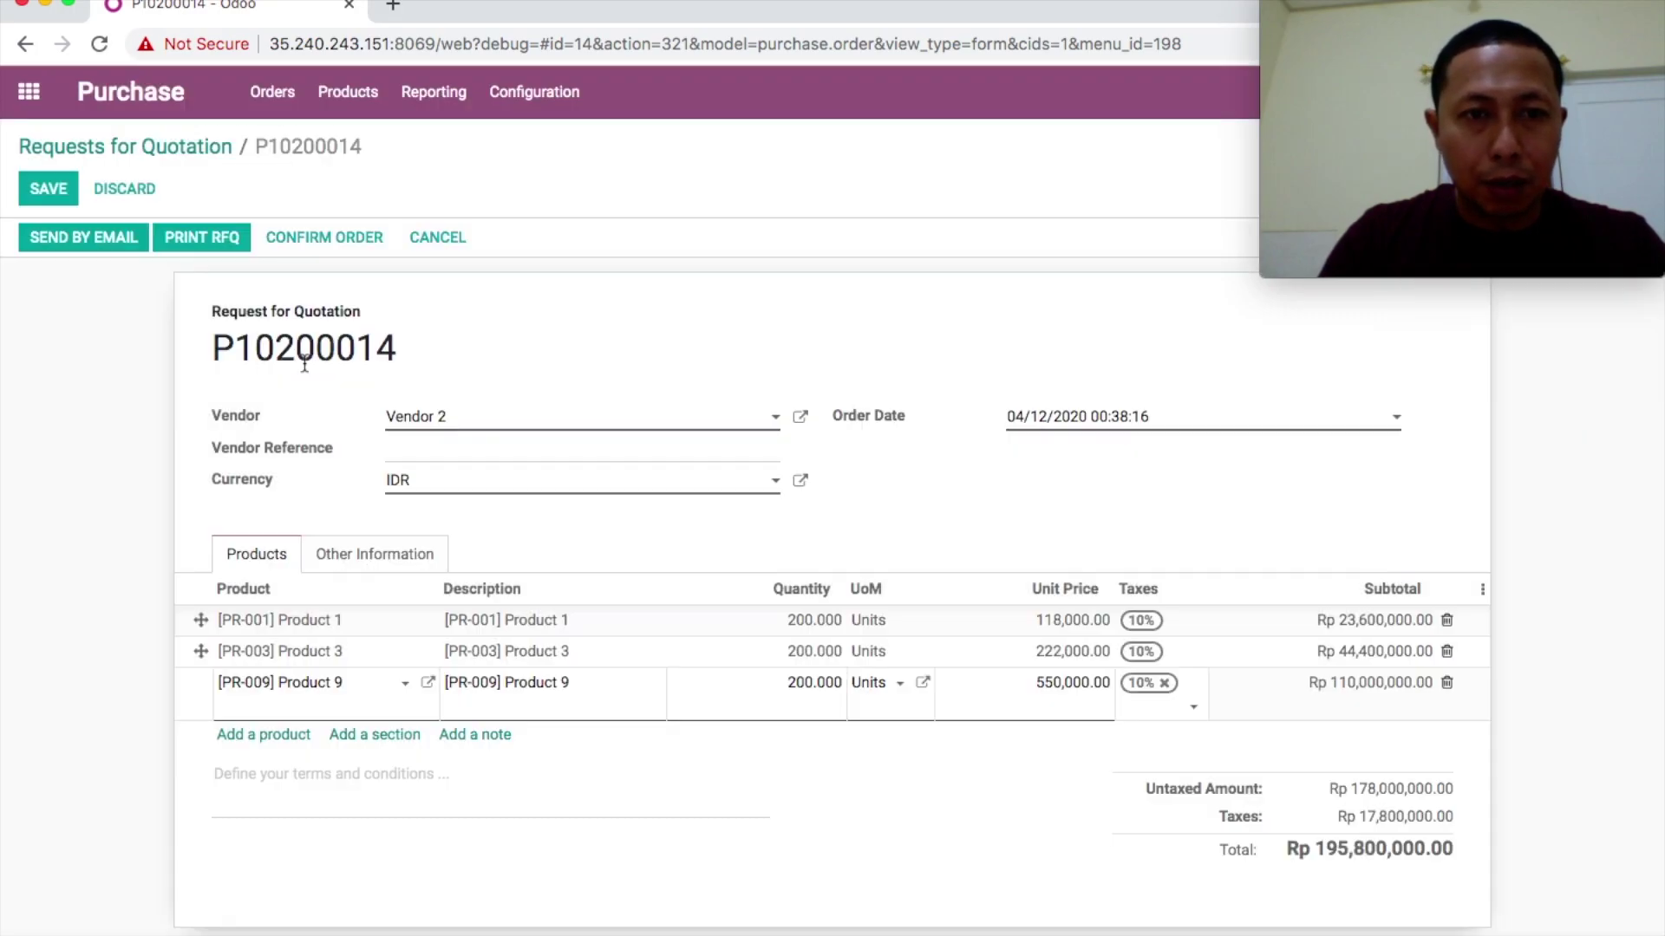
Set the unit price of the Product 9 order line to 450,000 in Vendor 2's request.
left_click(1086, 685)
type("450000")
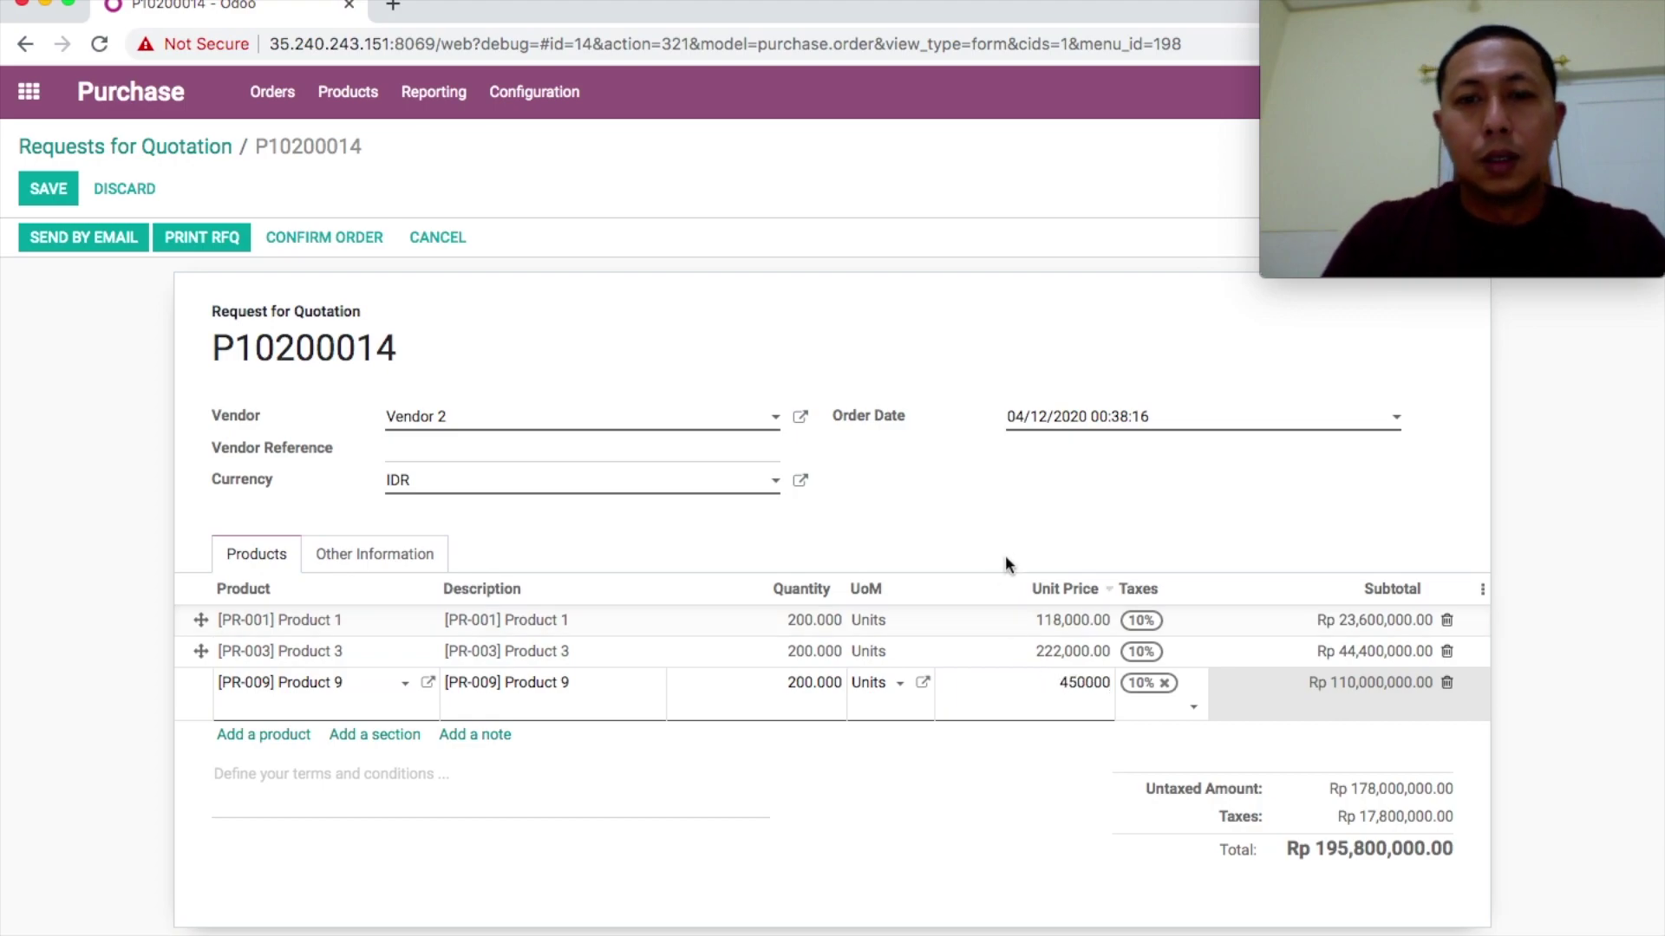
left_click(995, 515)
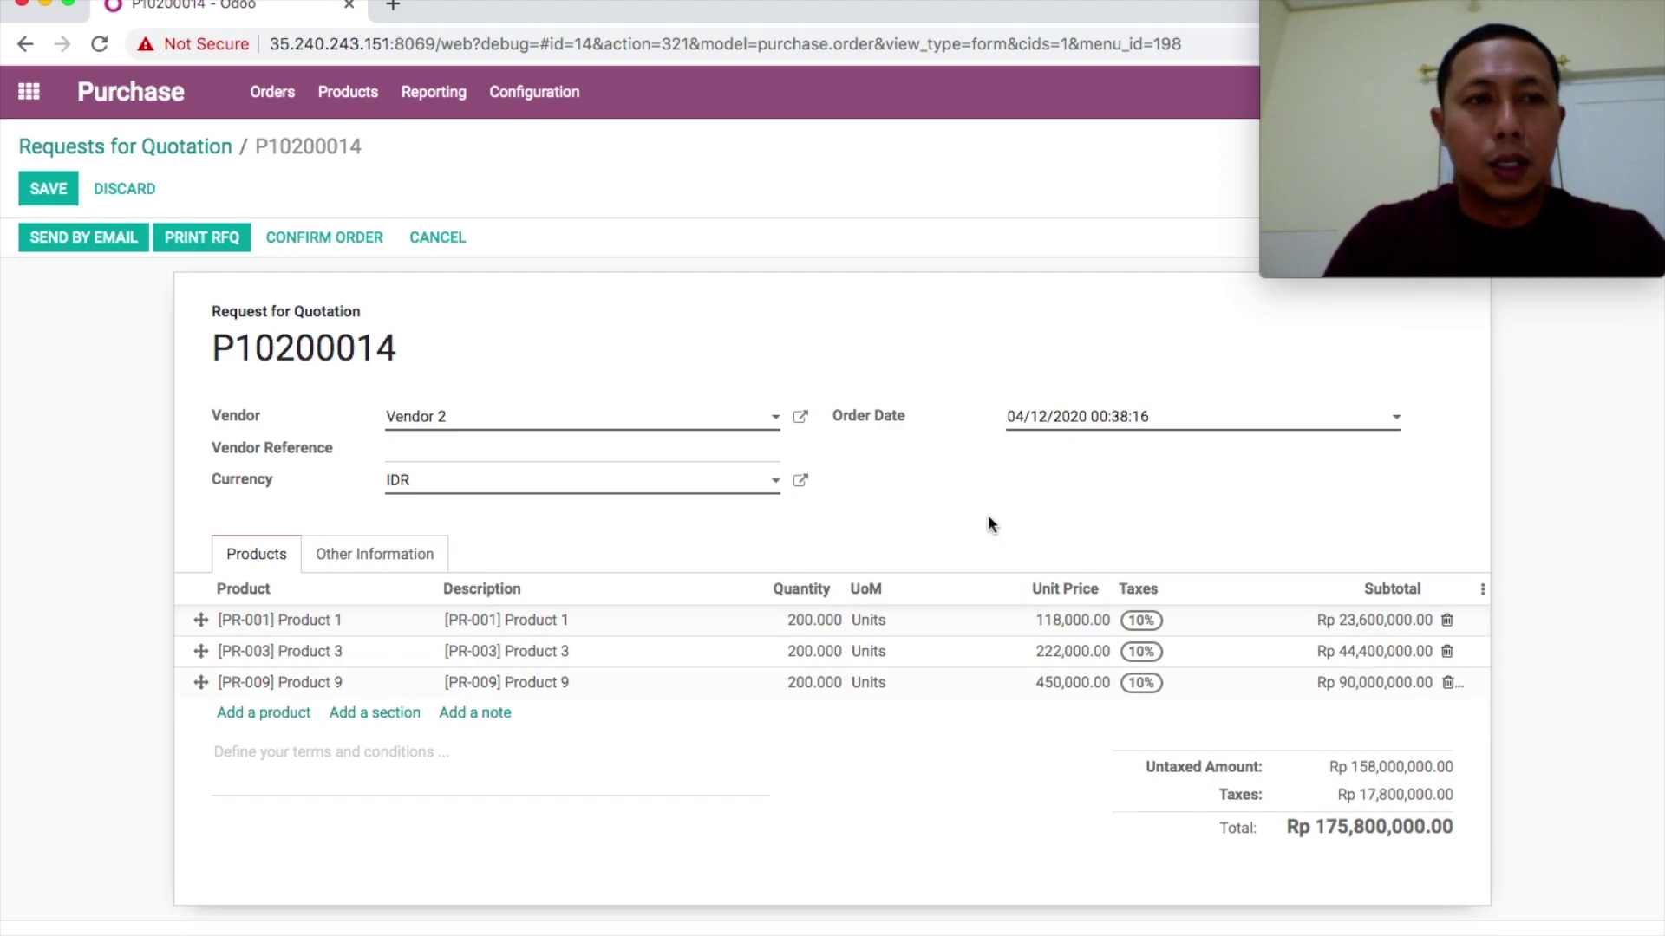
Save Vendor 2's request for quotation and confirm it as a purchase order.
left_click(55, 191)
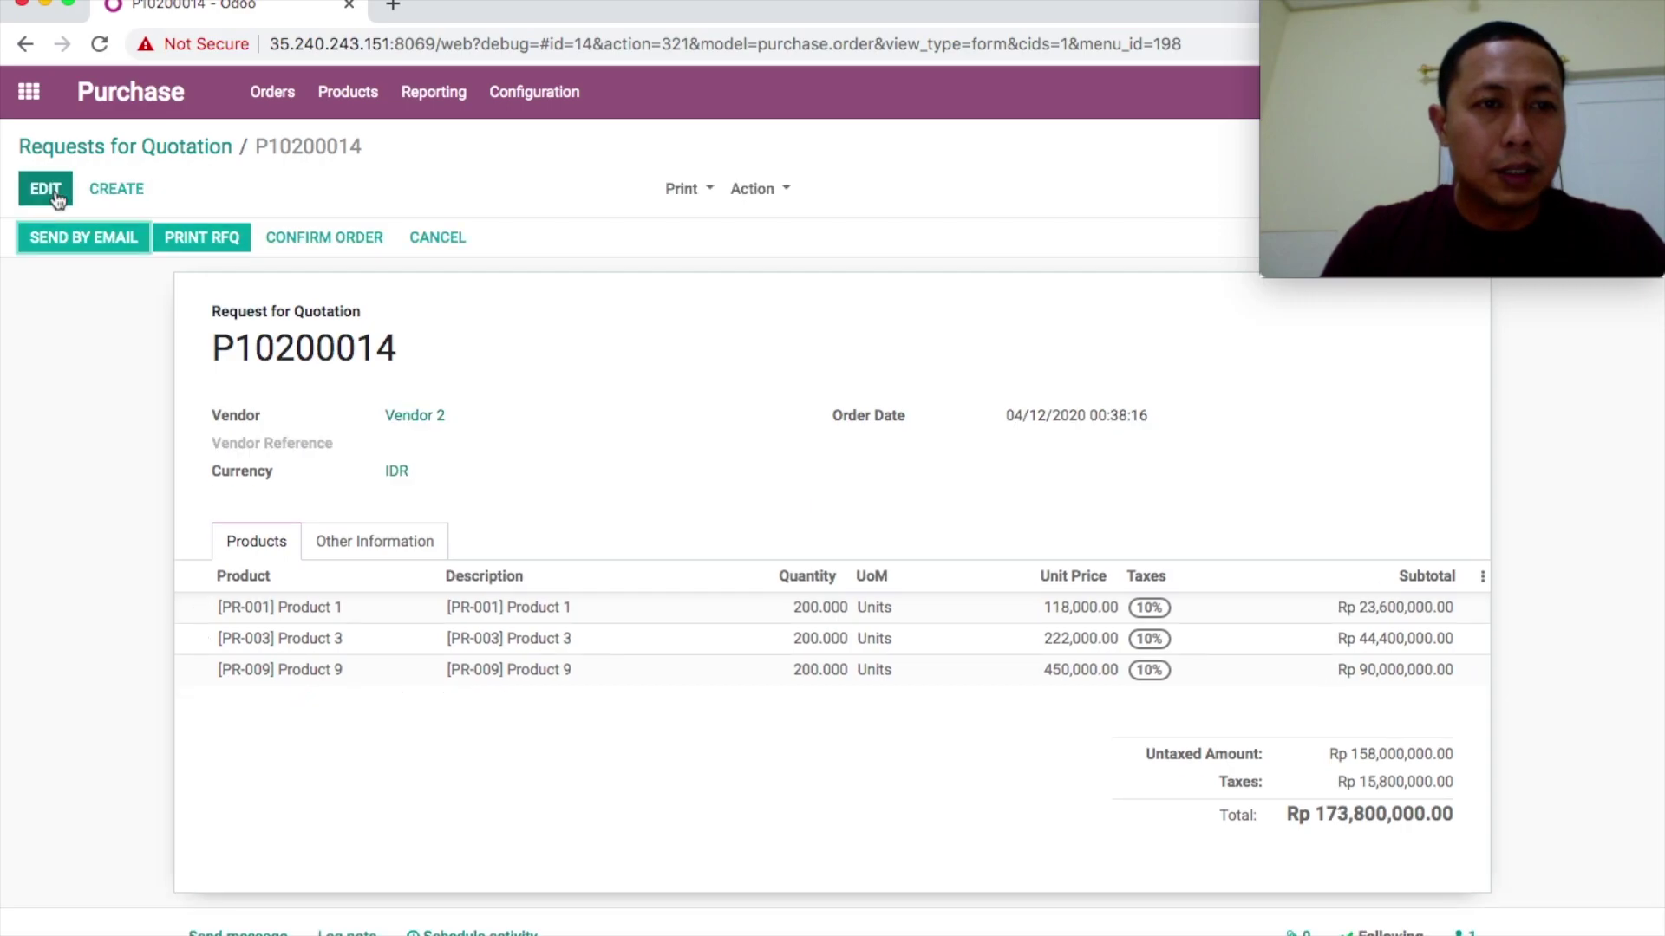
left_click(321, 240)
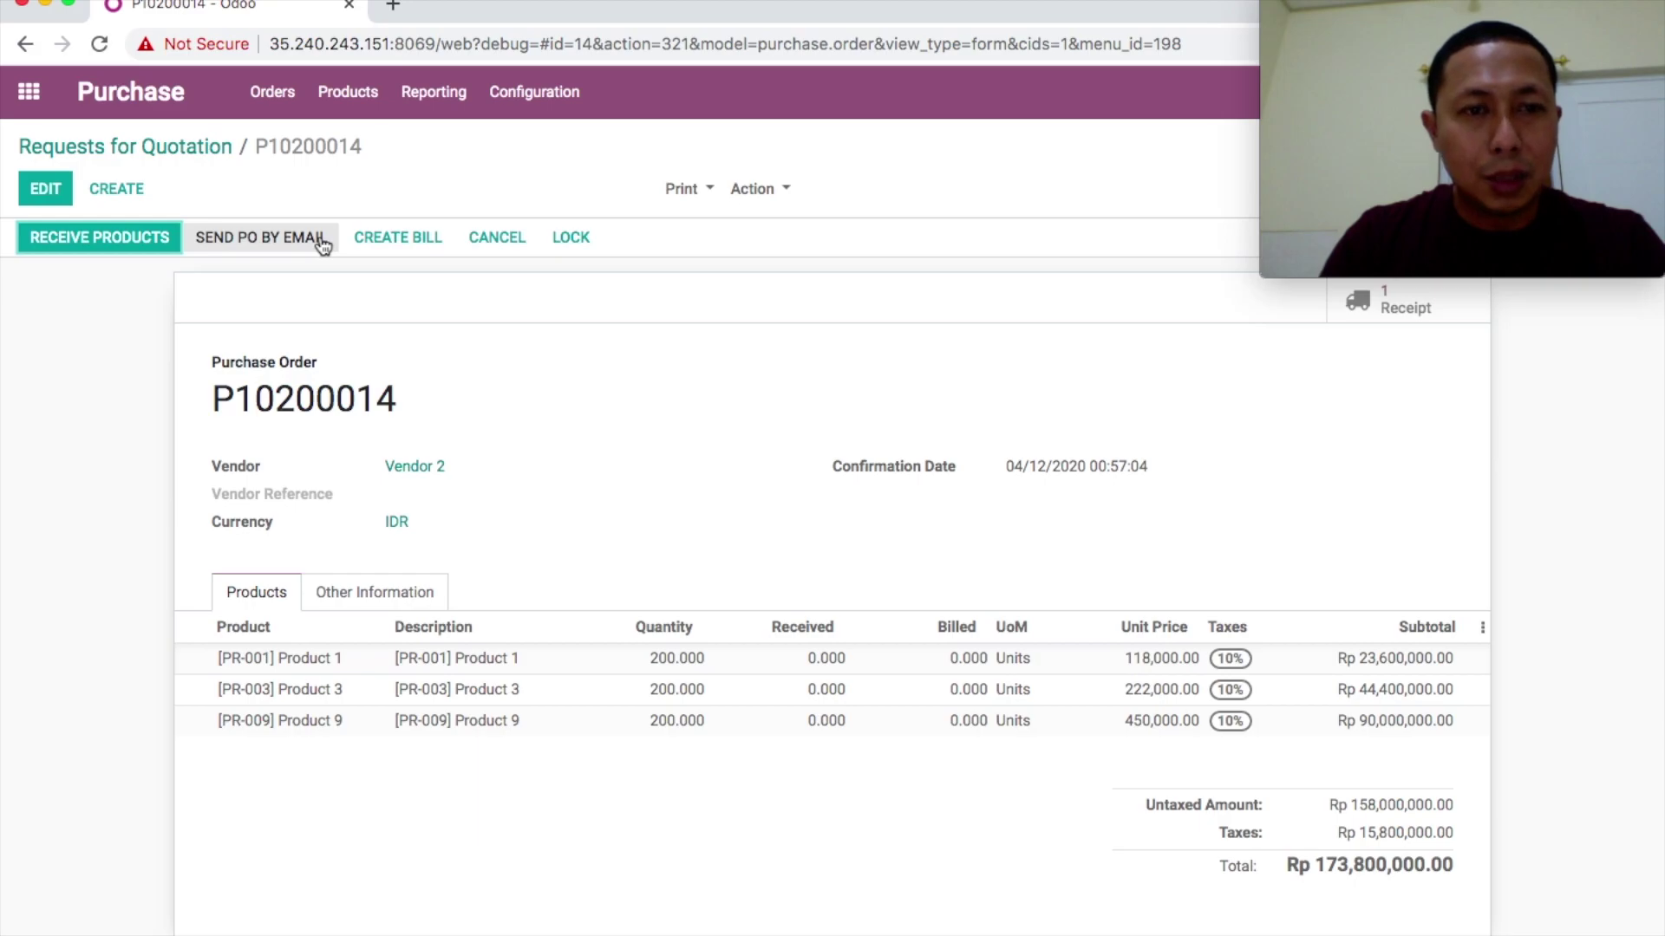
Attach the newest Request for Quotation PDF from Downloads to Vendor 2's purchase order after previewing the file.
scroll(586, 564, "down", 5)
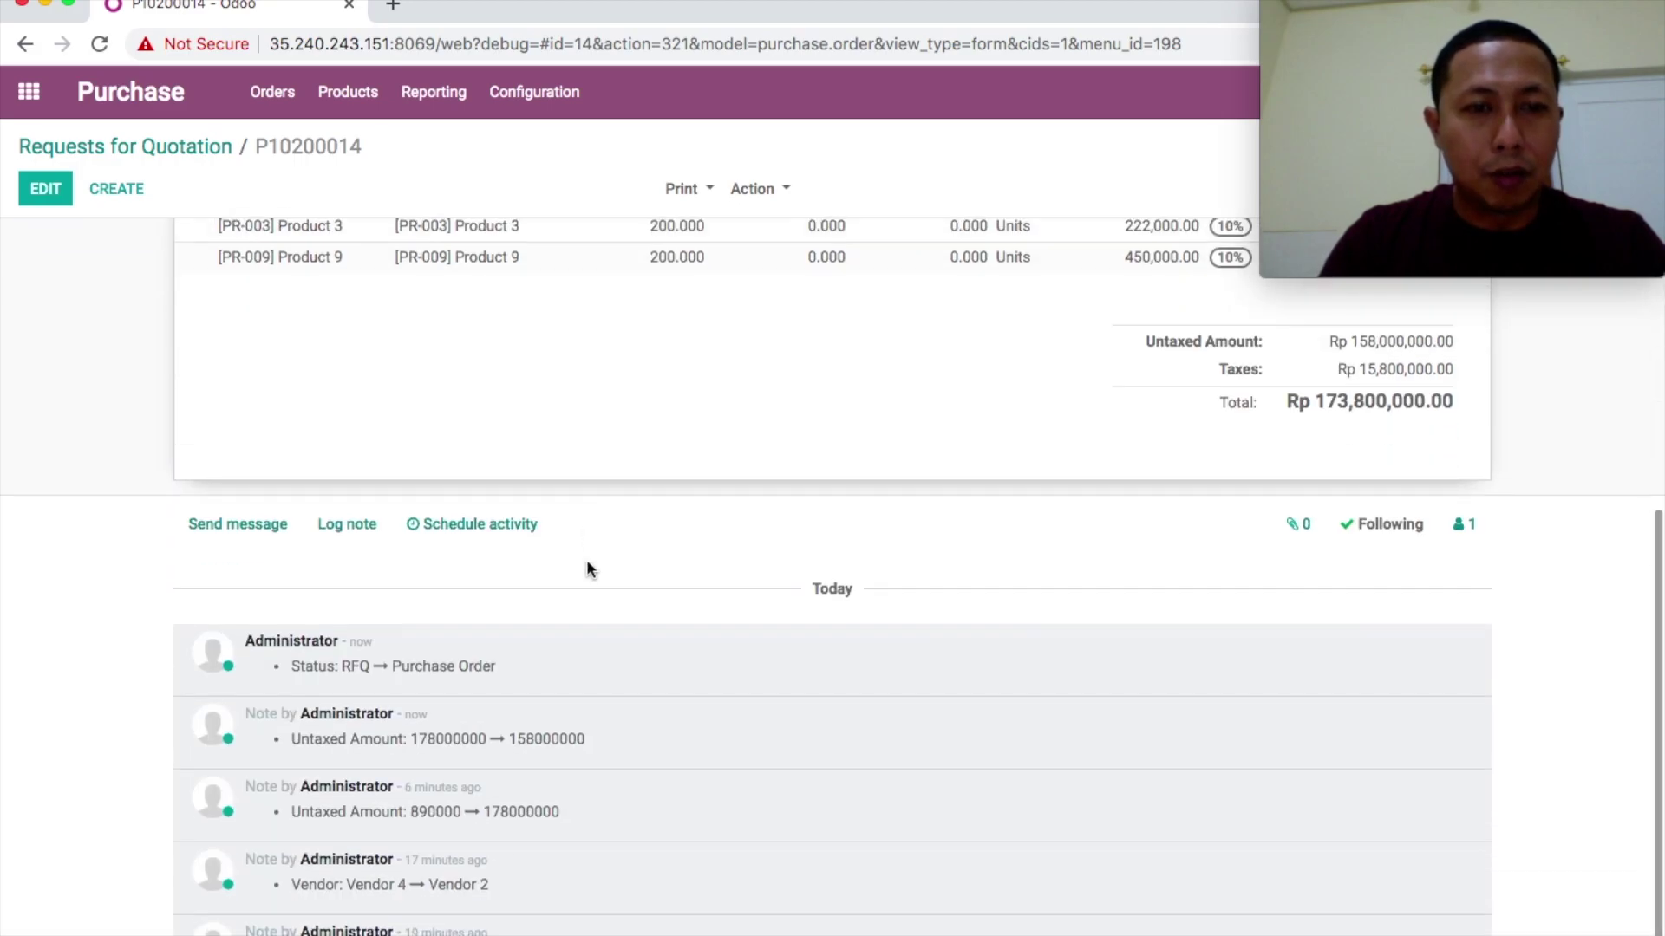
left_click(1299, 530)
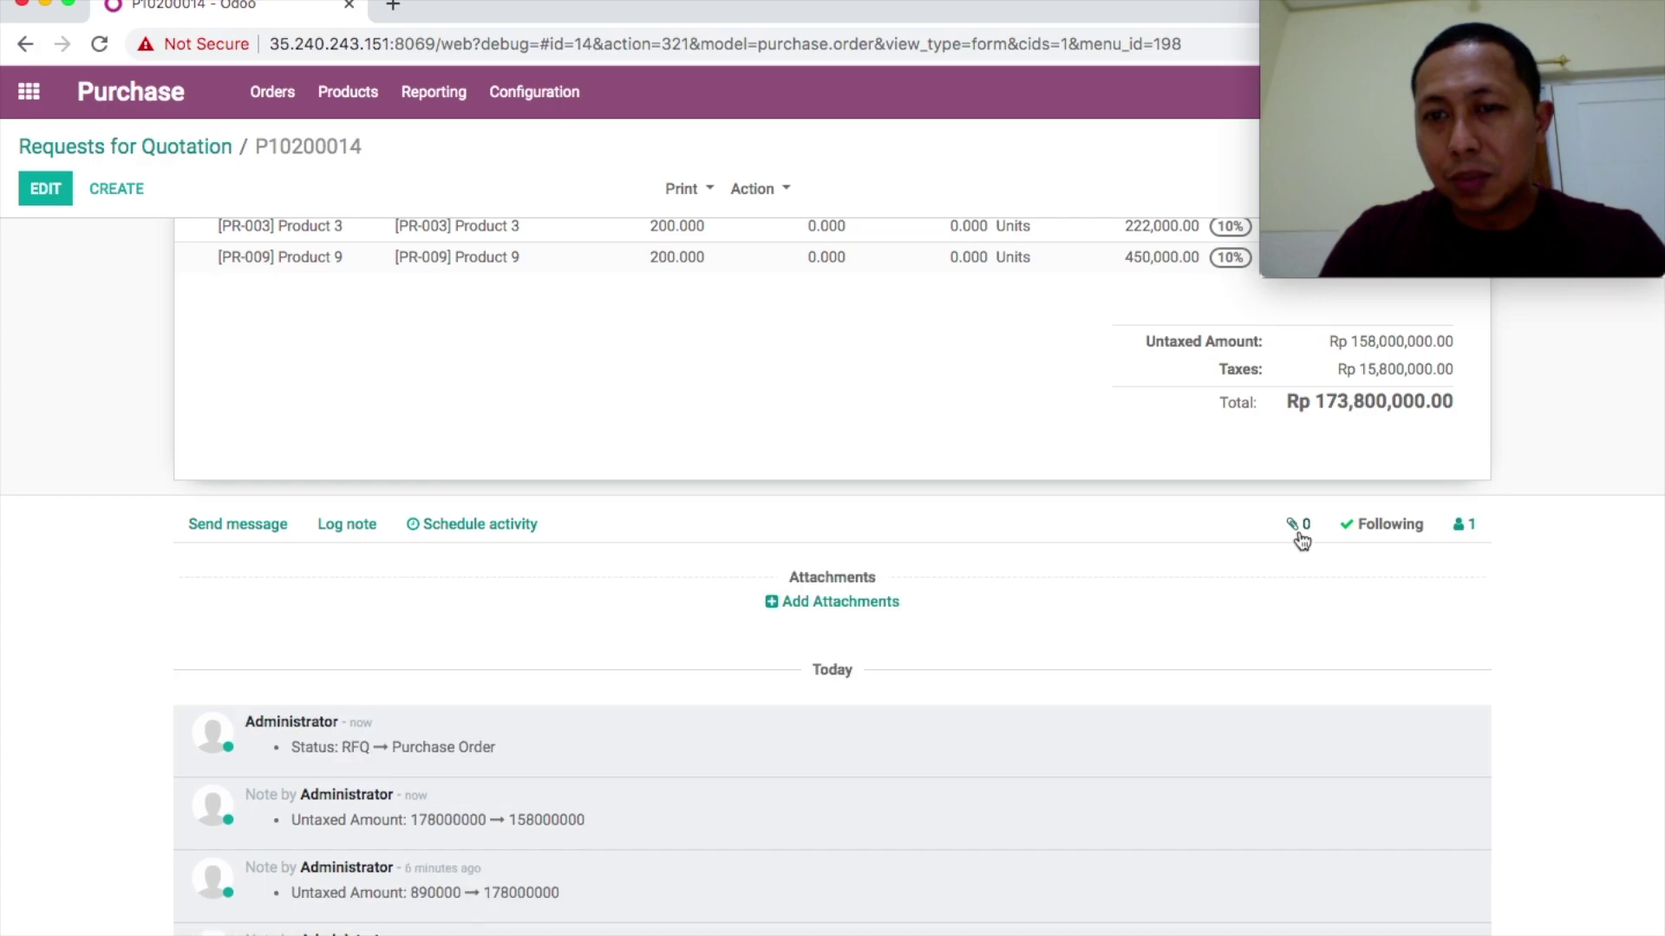
left_click(858, 603)
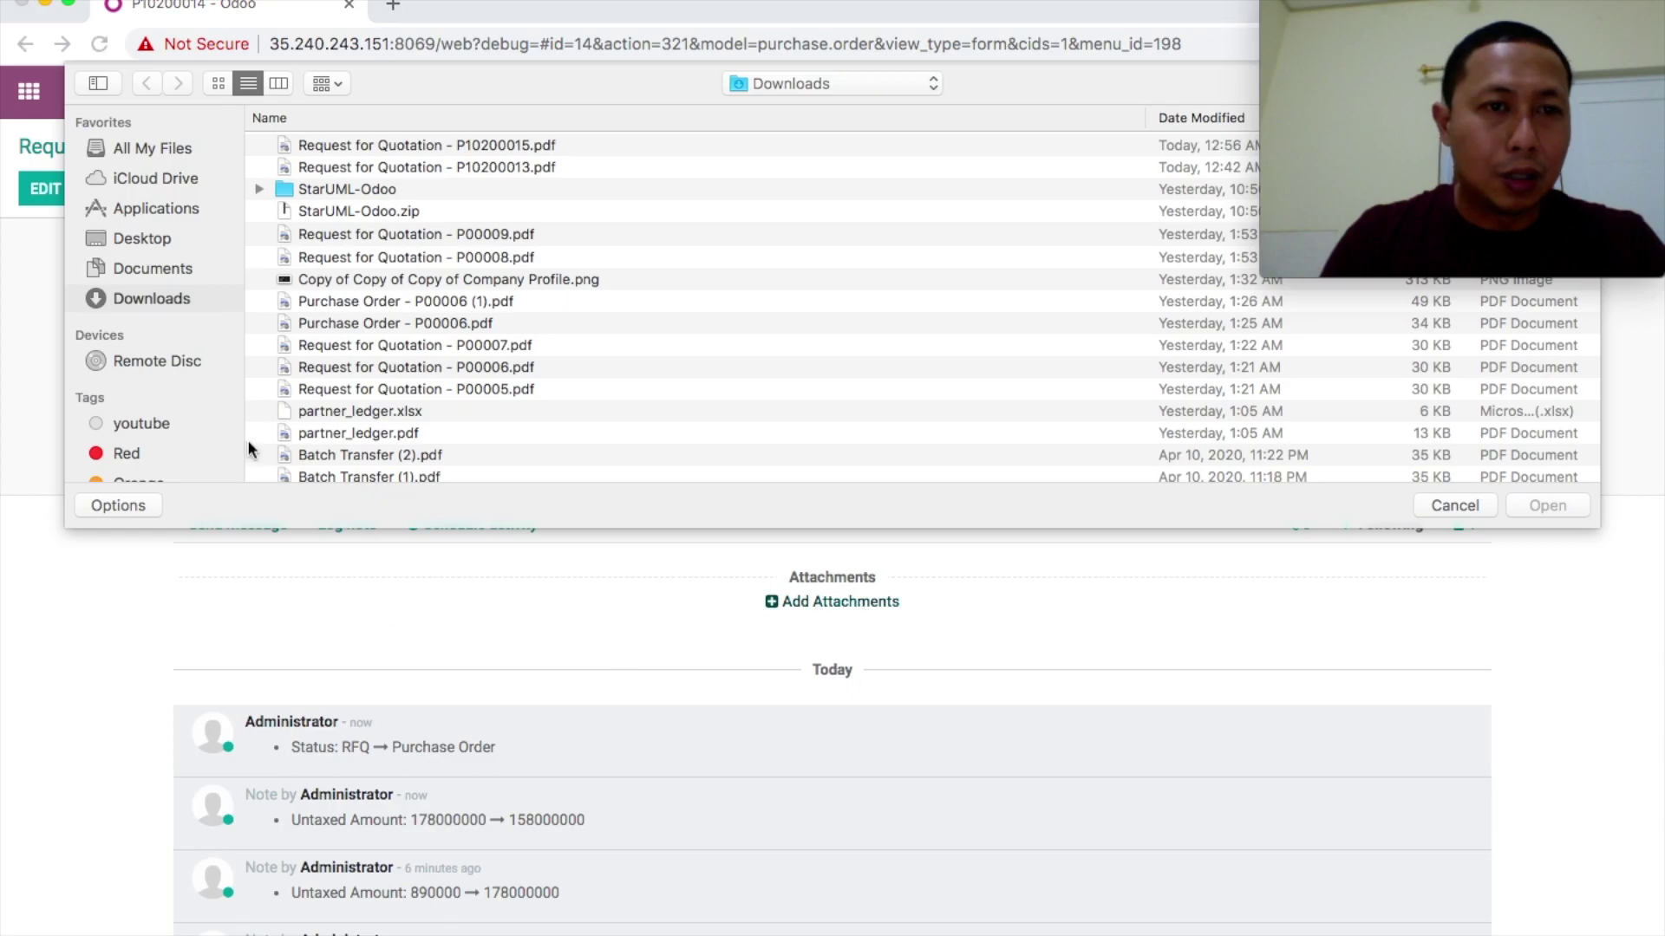
left_click(499, 148)
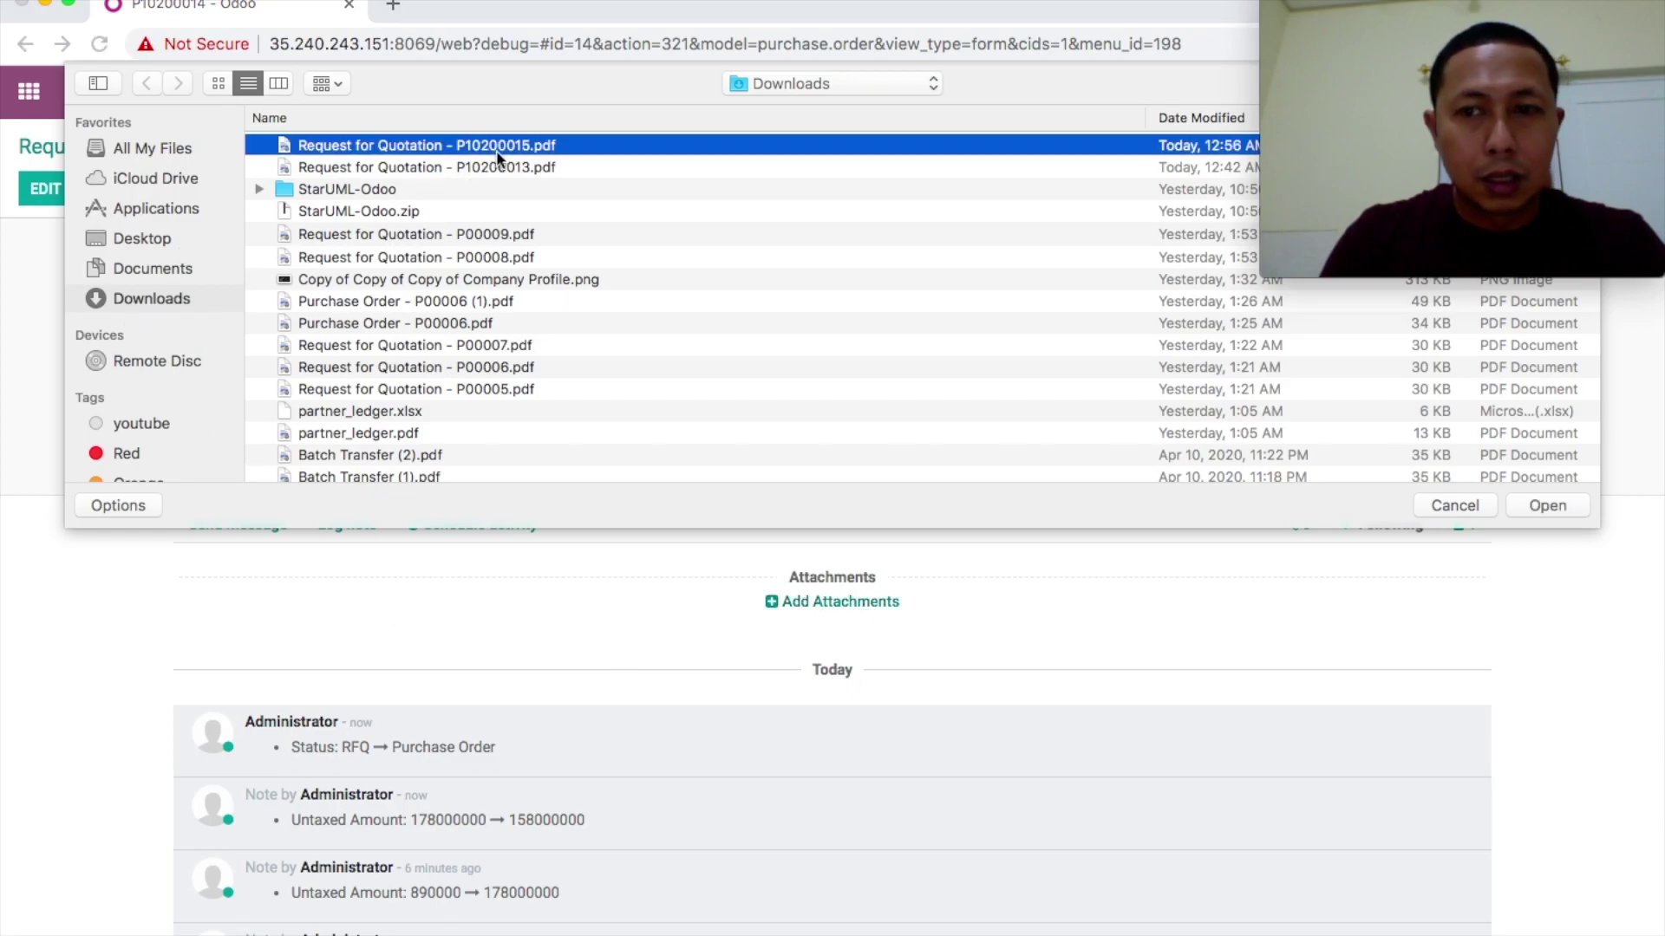
key("space")
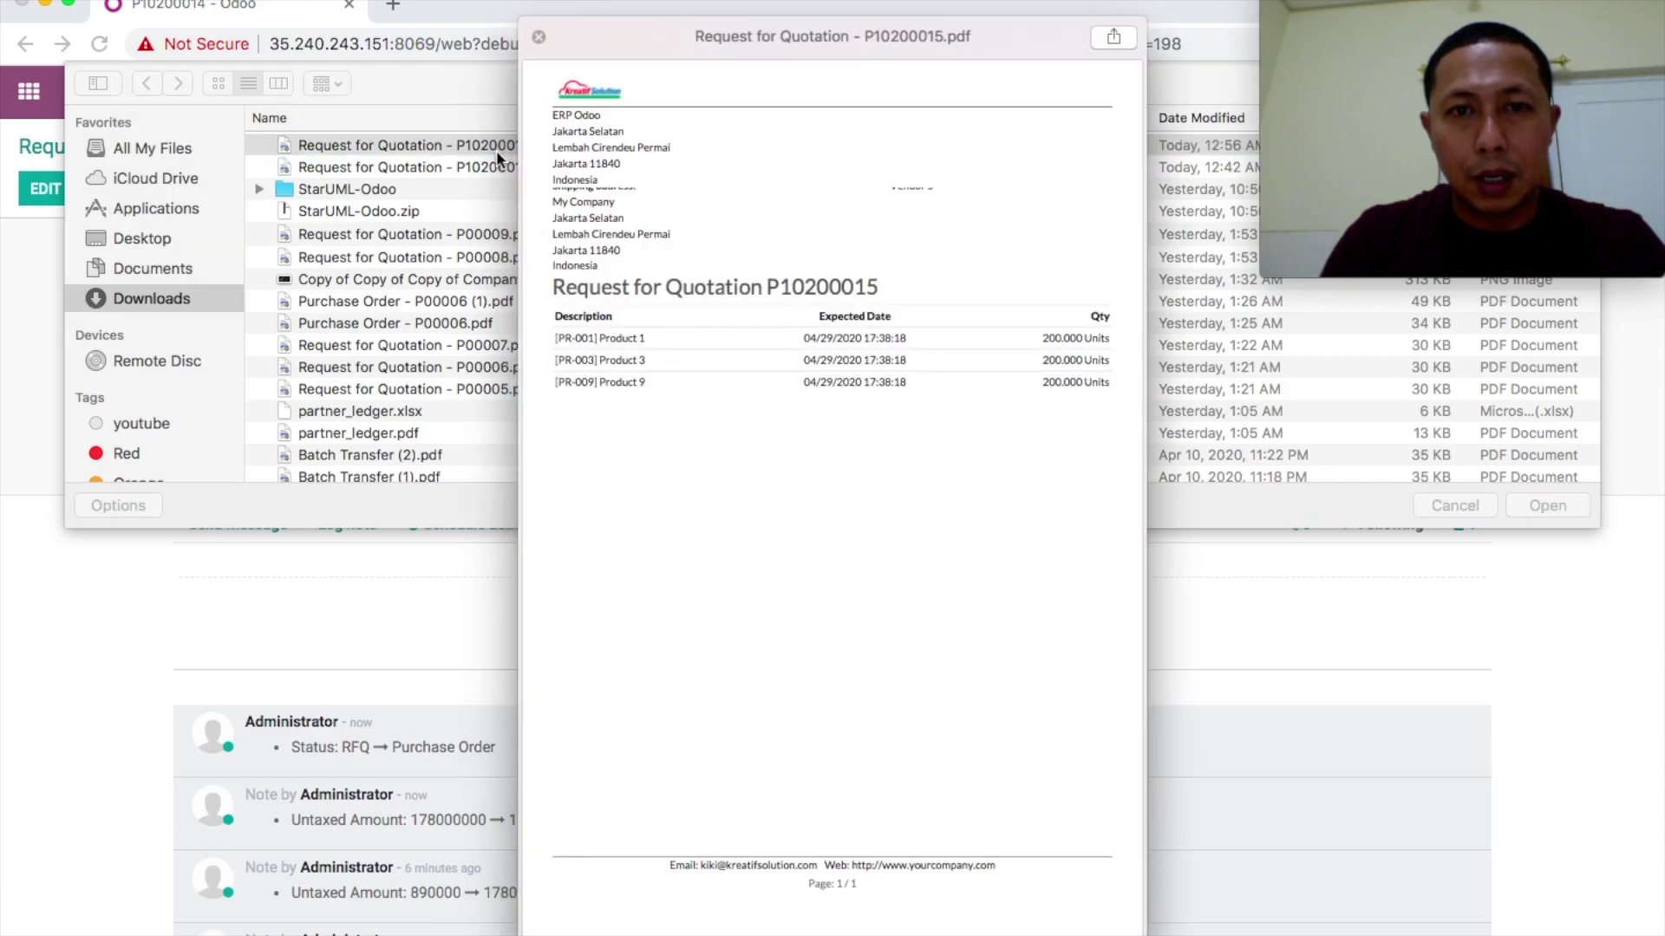
key("space")
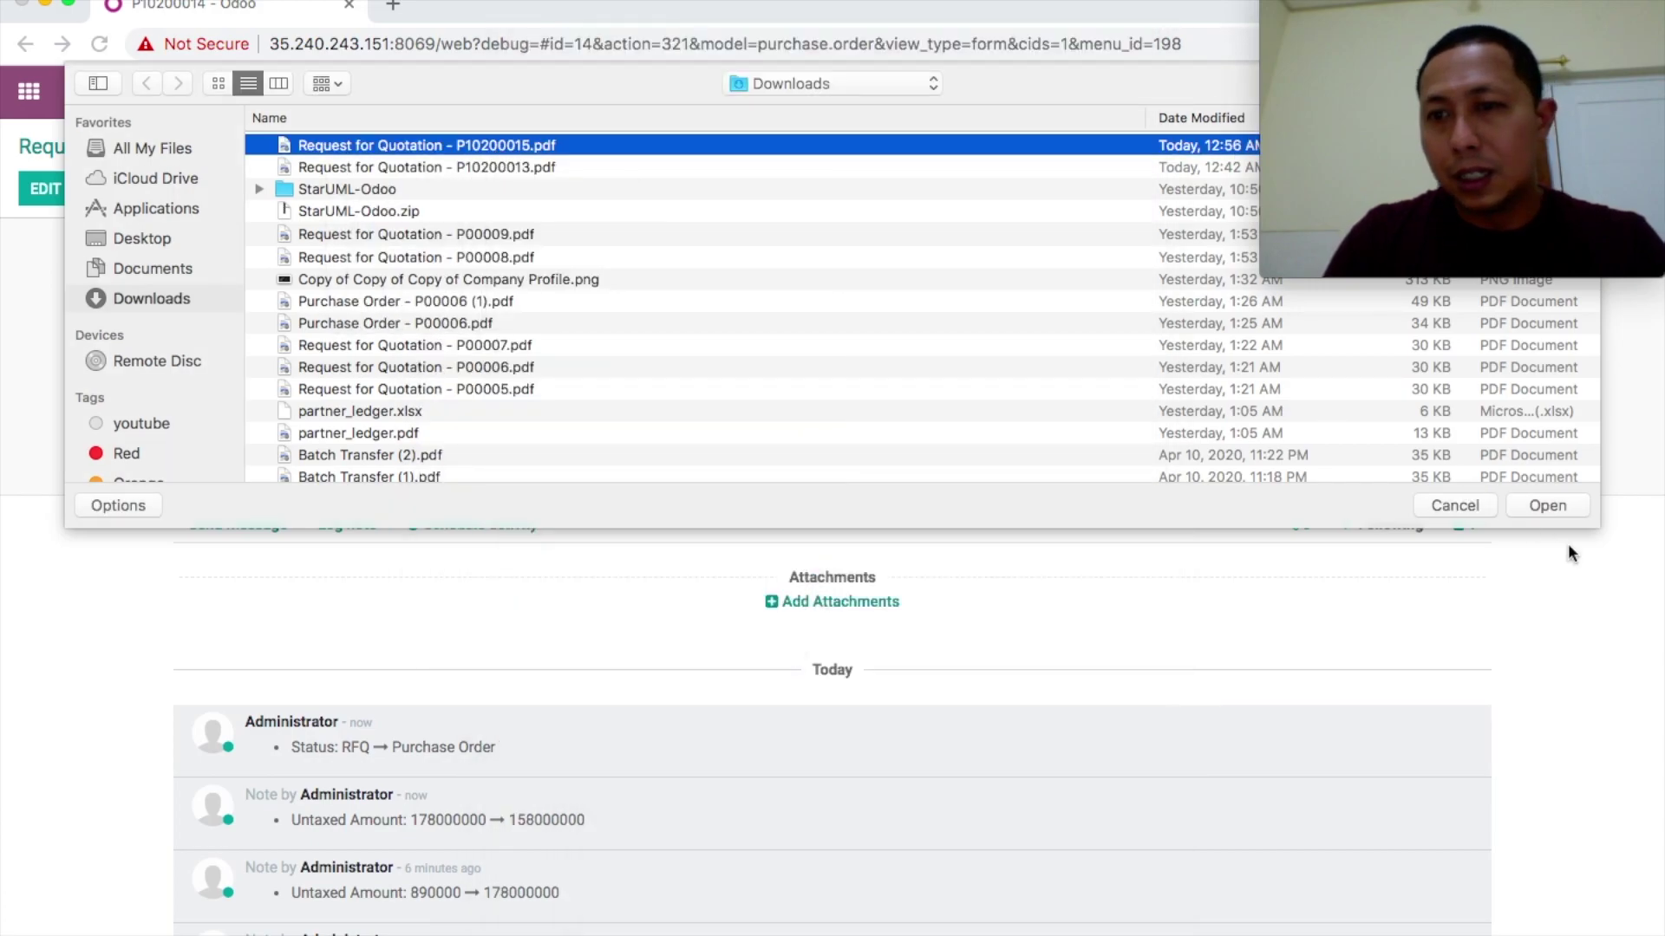
left_click(1546, 507)
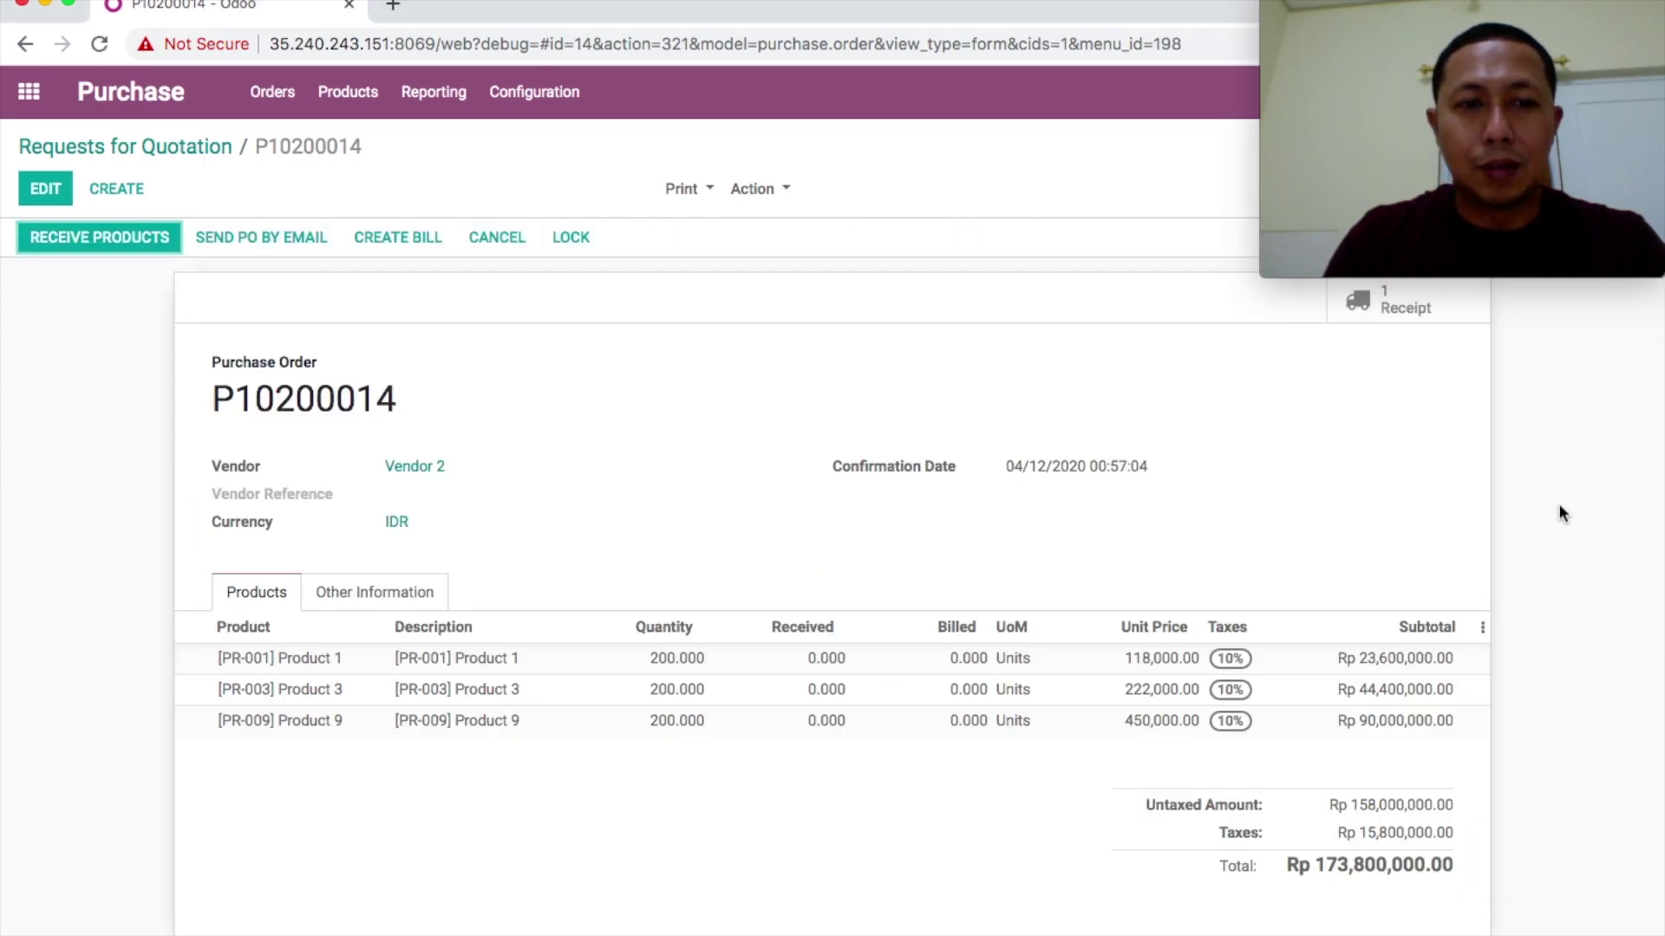
scroll(680, 631, "down", 8)
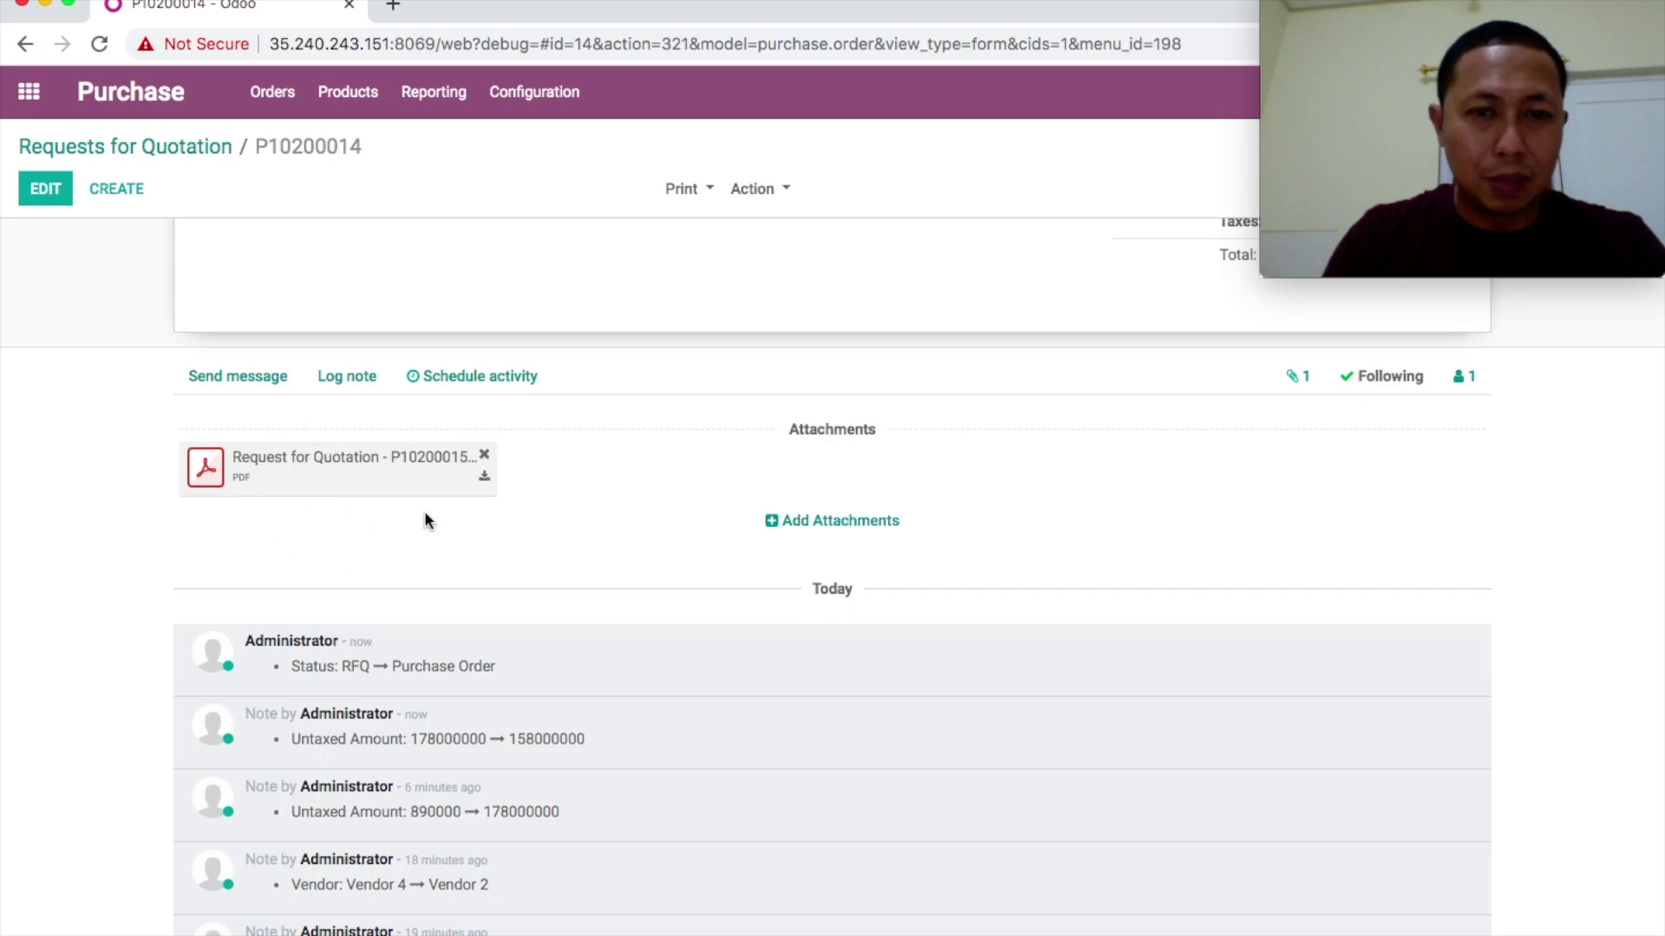
scroll(523, 525, "up", 8)
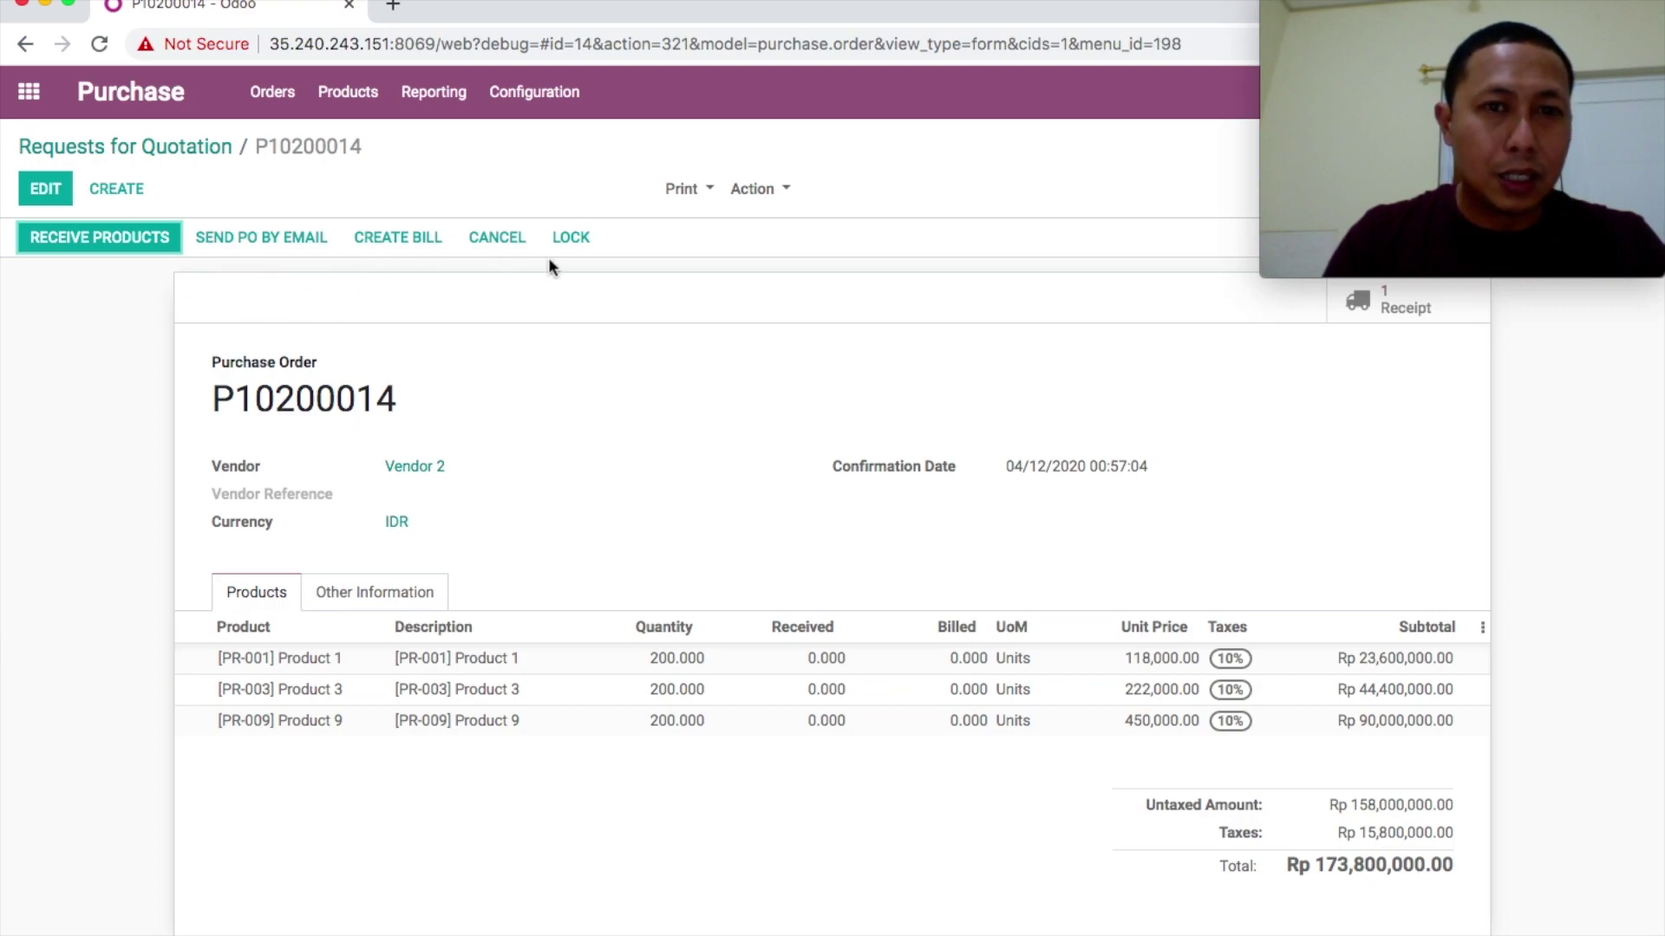
Print Vendor 2's purchase order as a Purchase Order report and view its PDF before closing it.
left_click(692, 193)
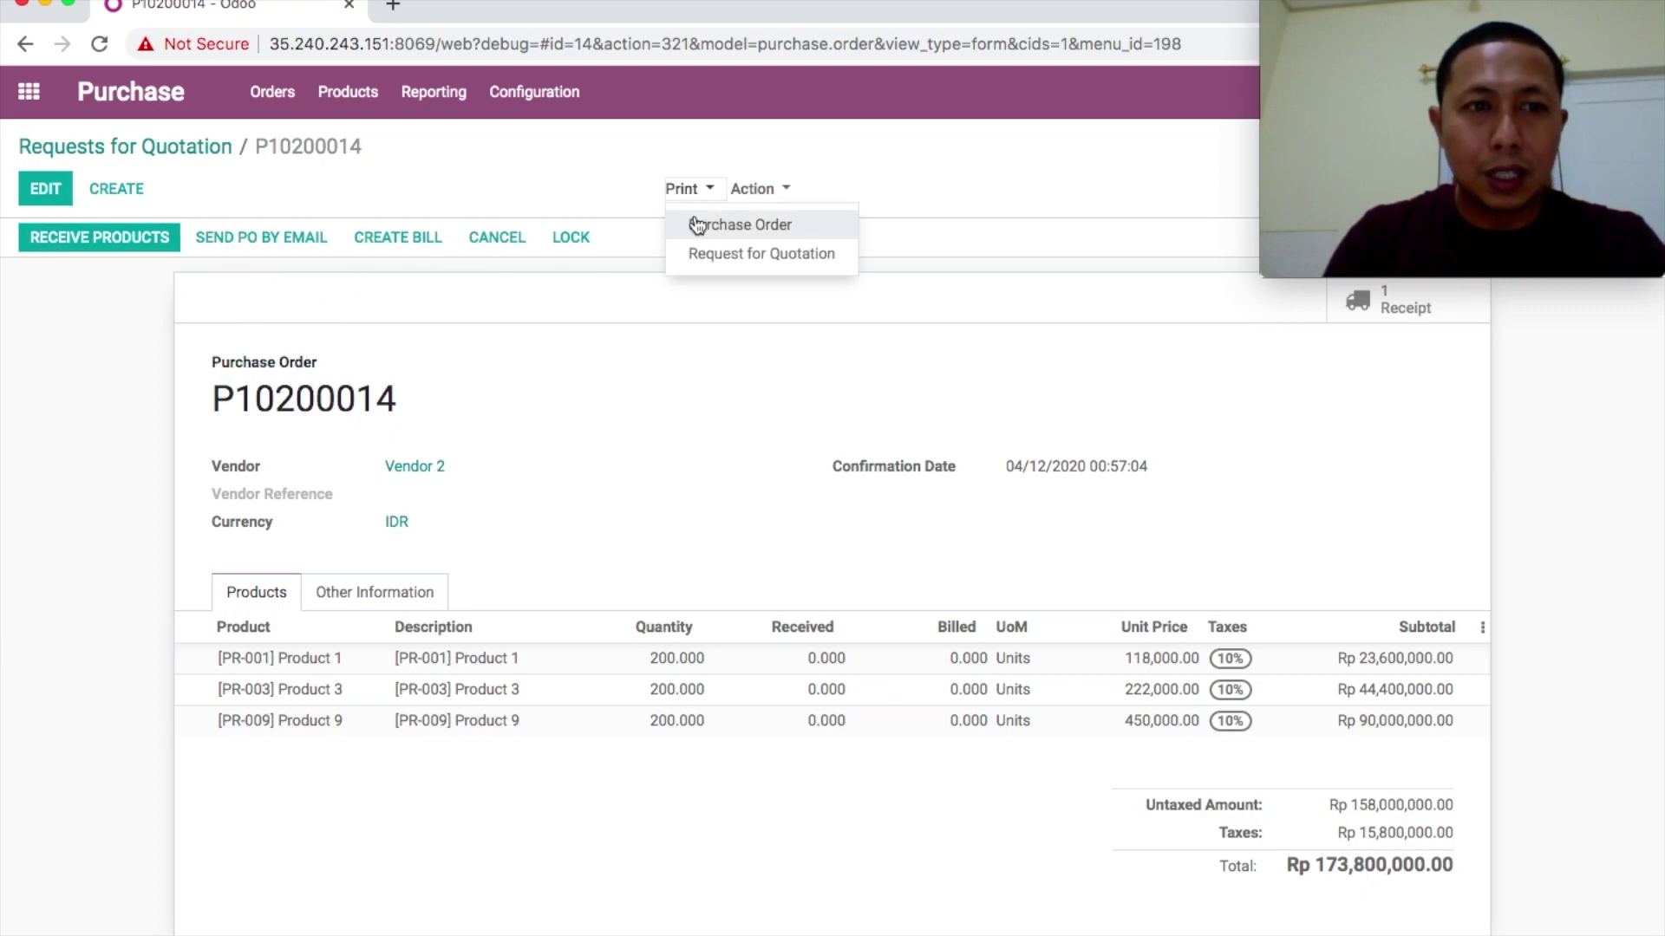
left_click(698, 227)
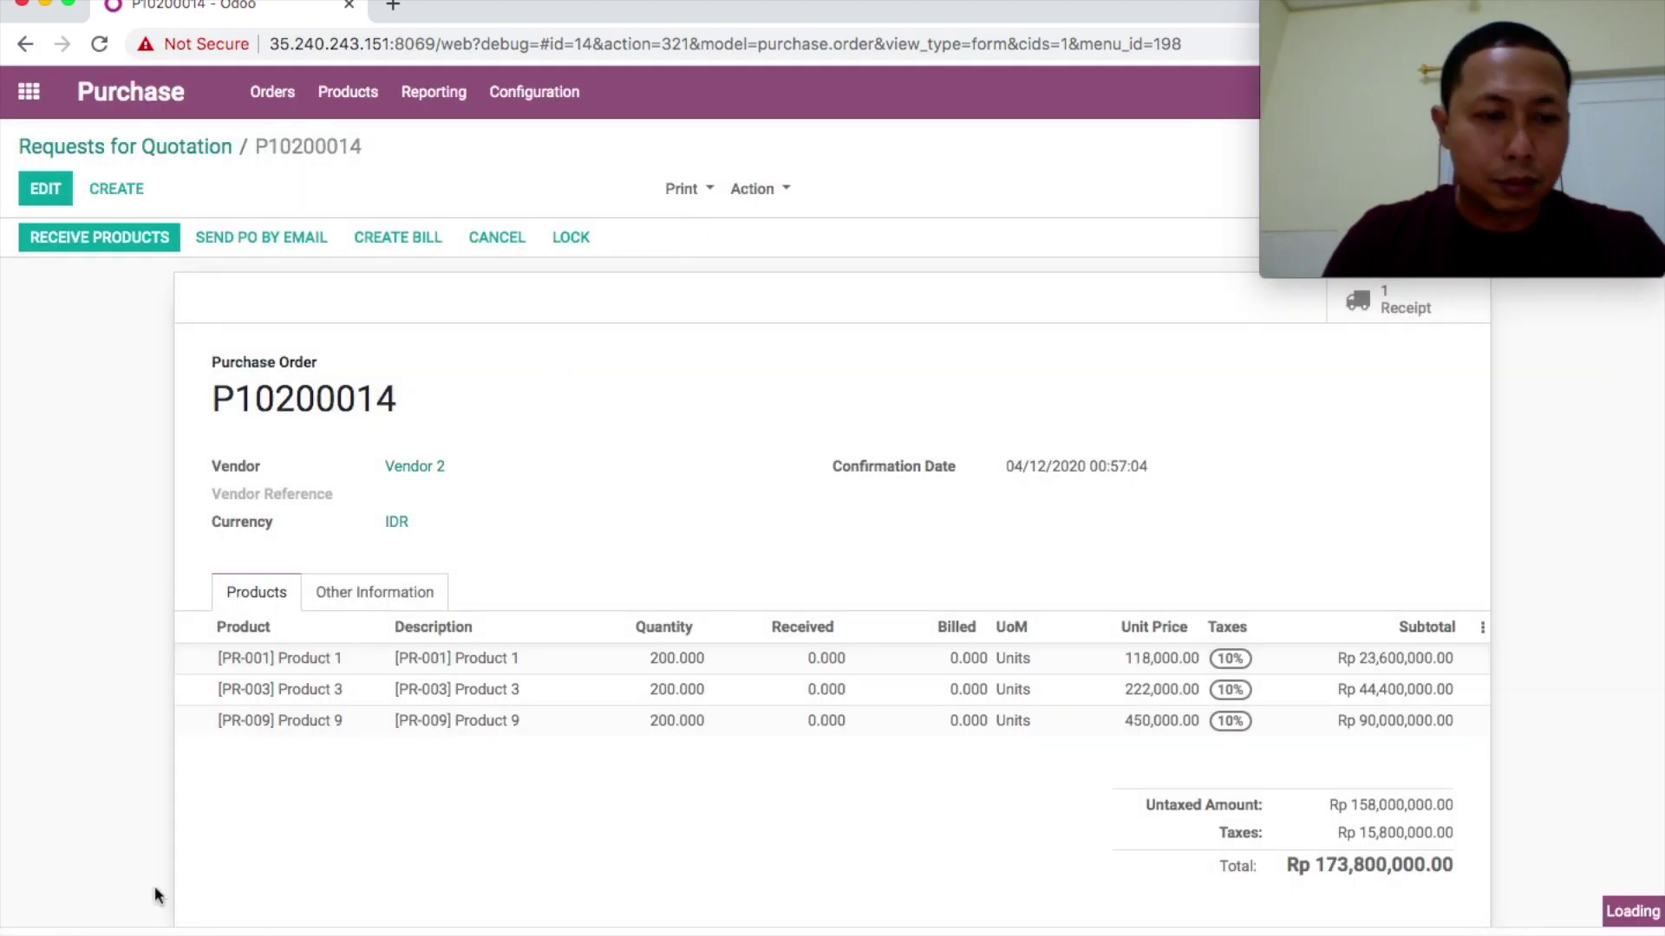
left_click(130, 933)
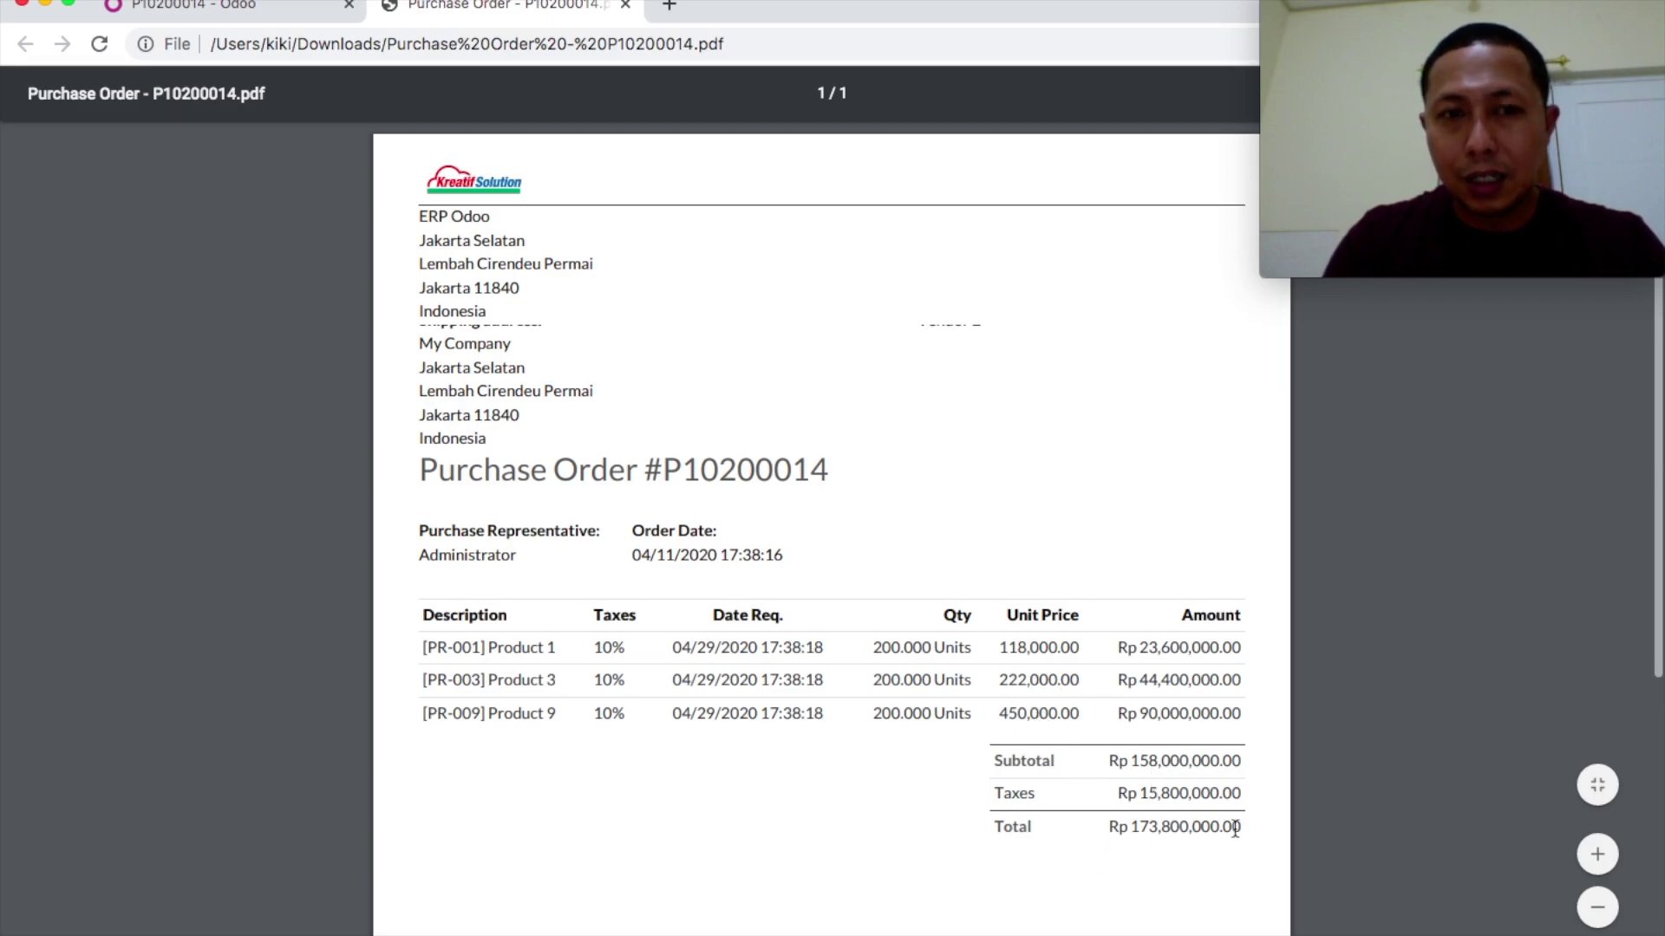
left_click(624, 7)
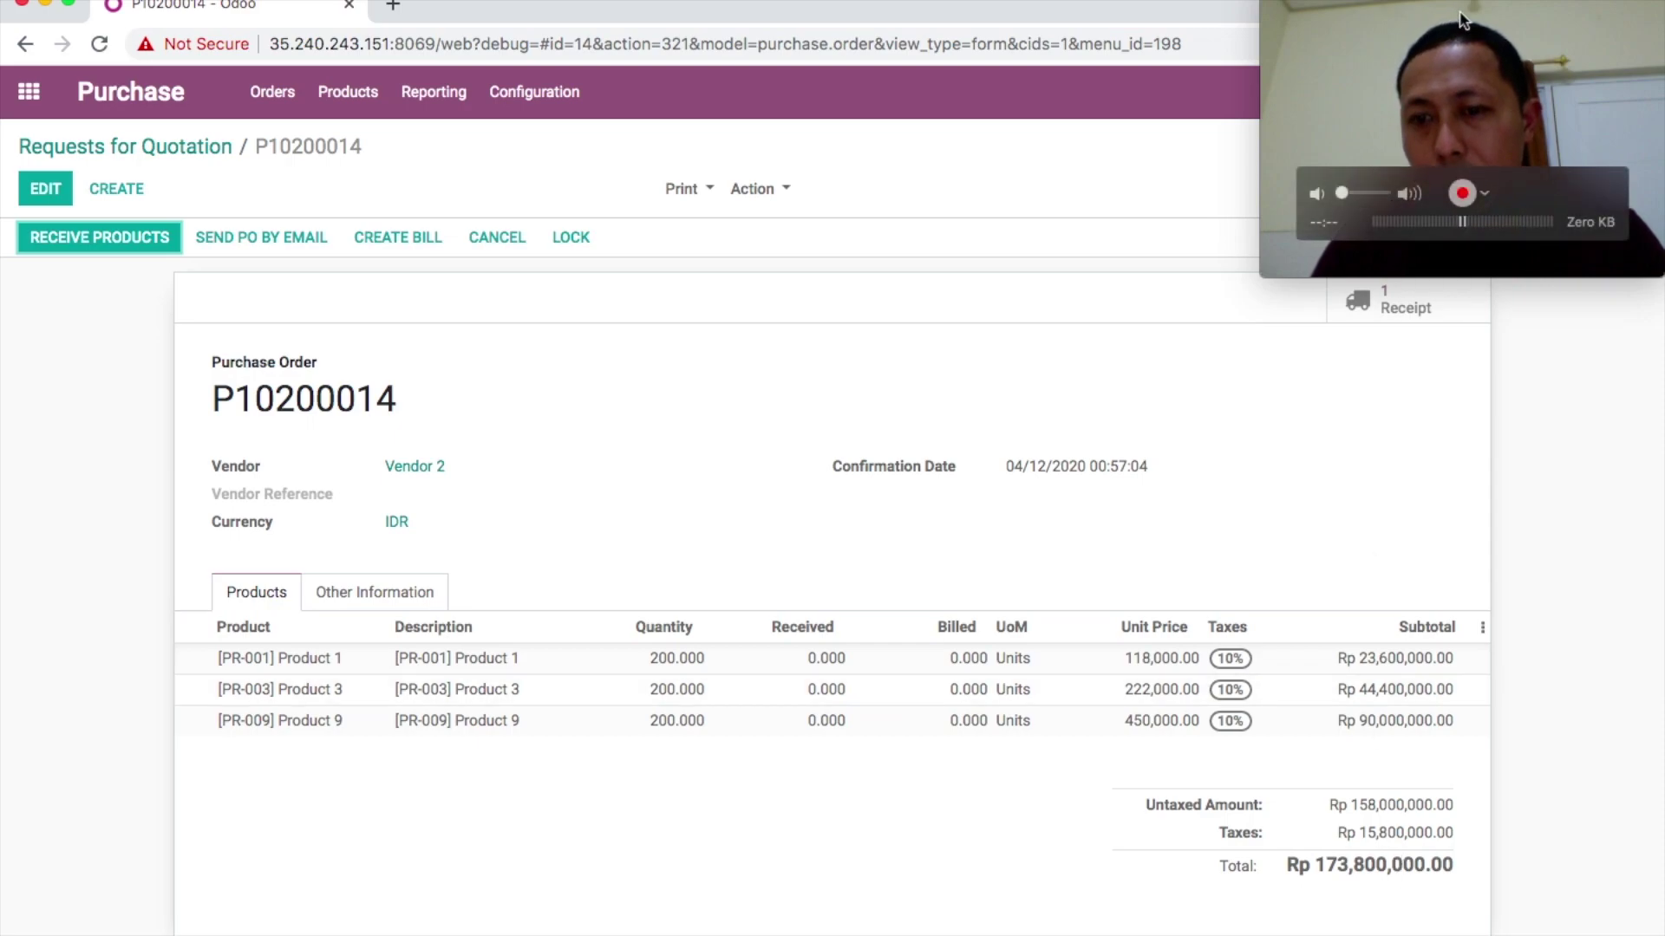
In the receipt of Vendor 2's purchase order, record 200 units of Product 3 as done into WH/Stock.
left_click_drag(1508, 7, 1505, 694)
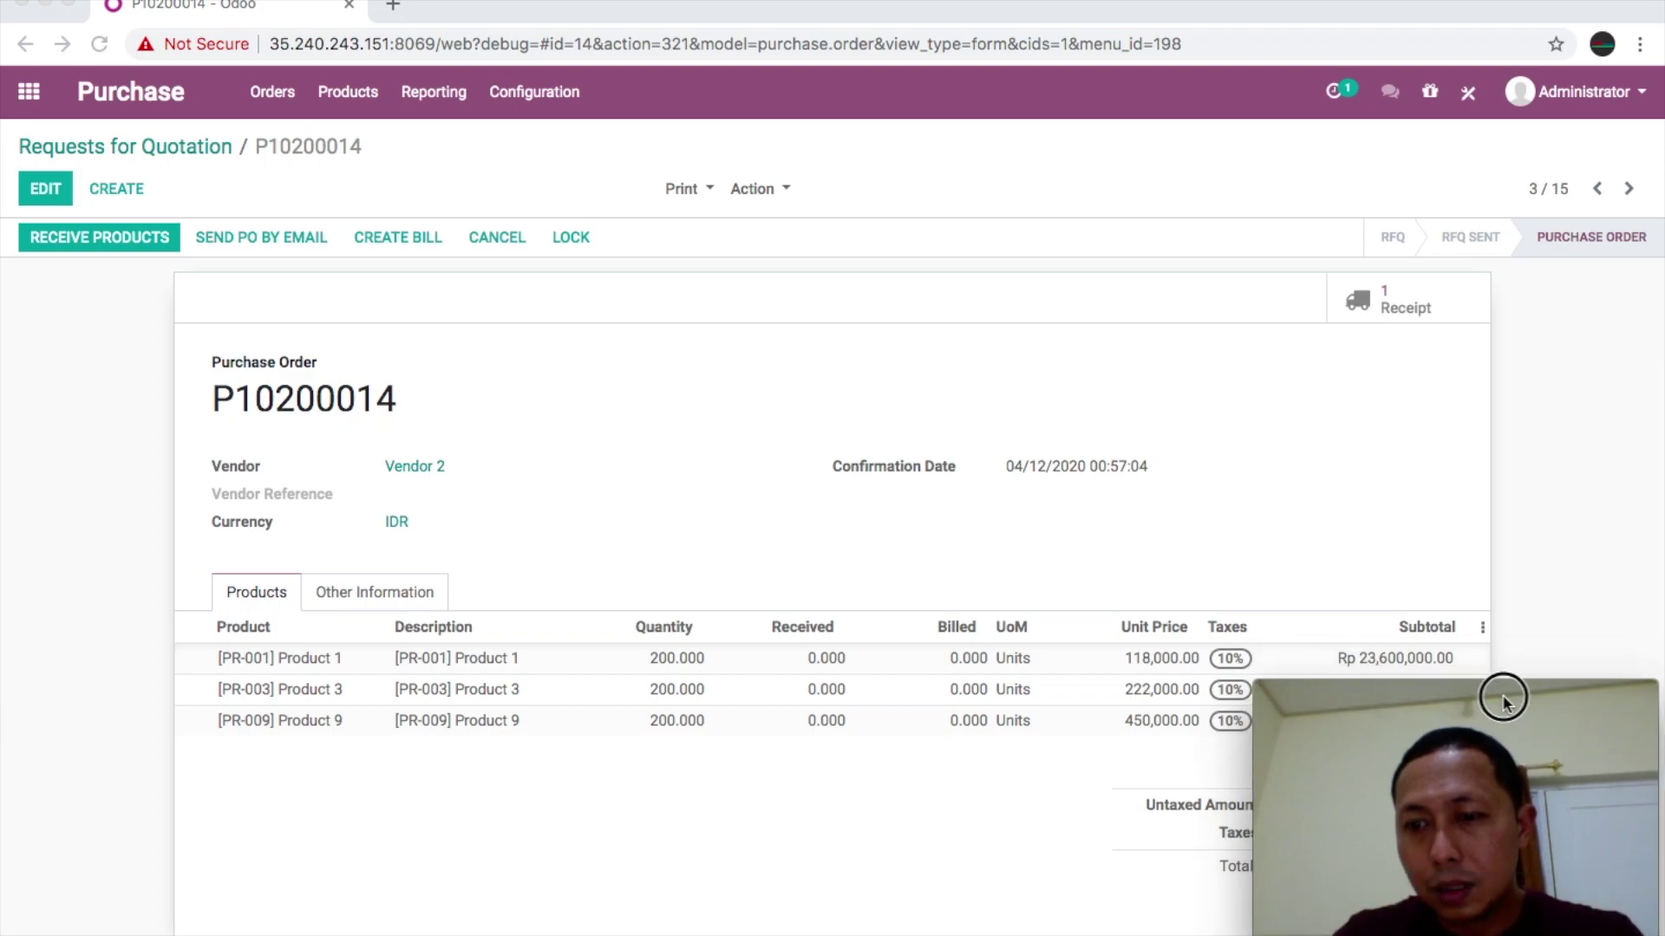
left_click(1363, 303)
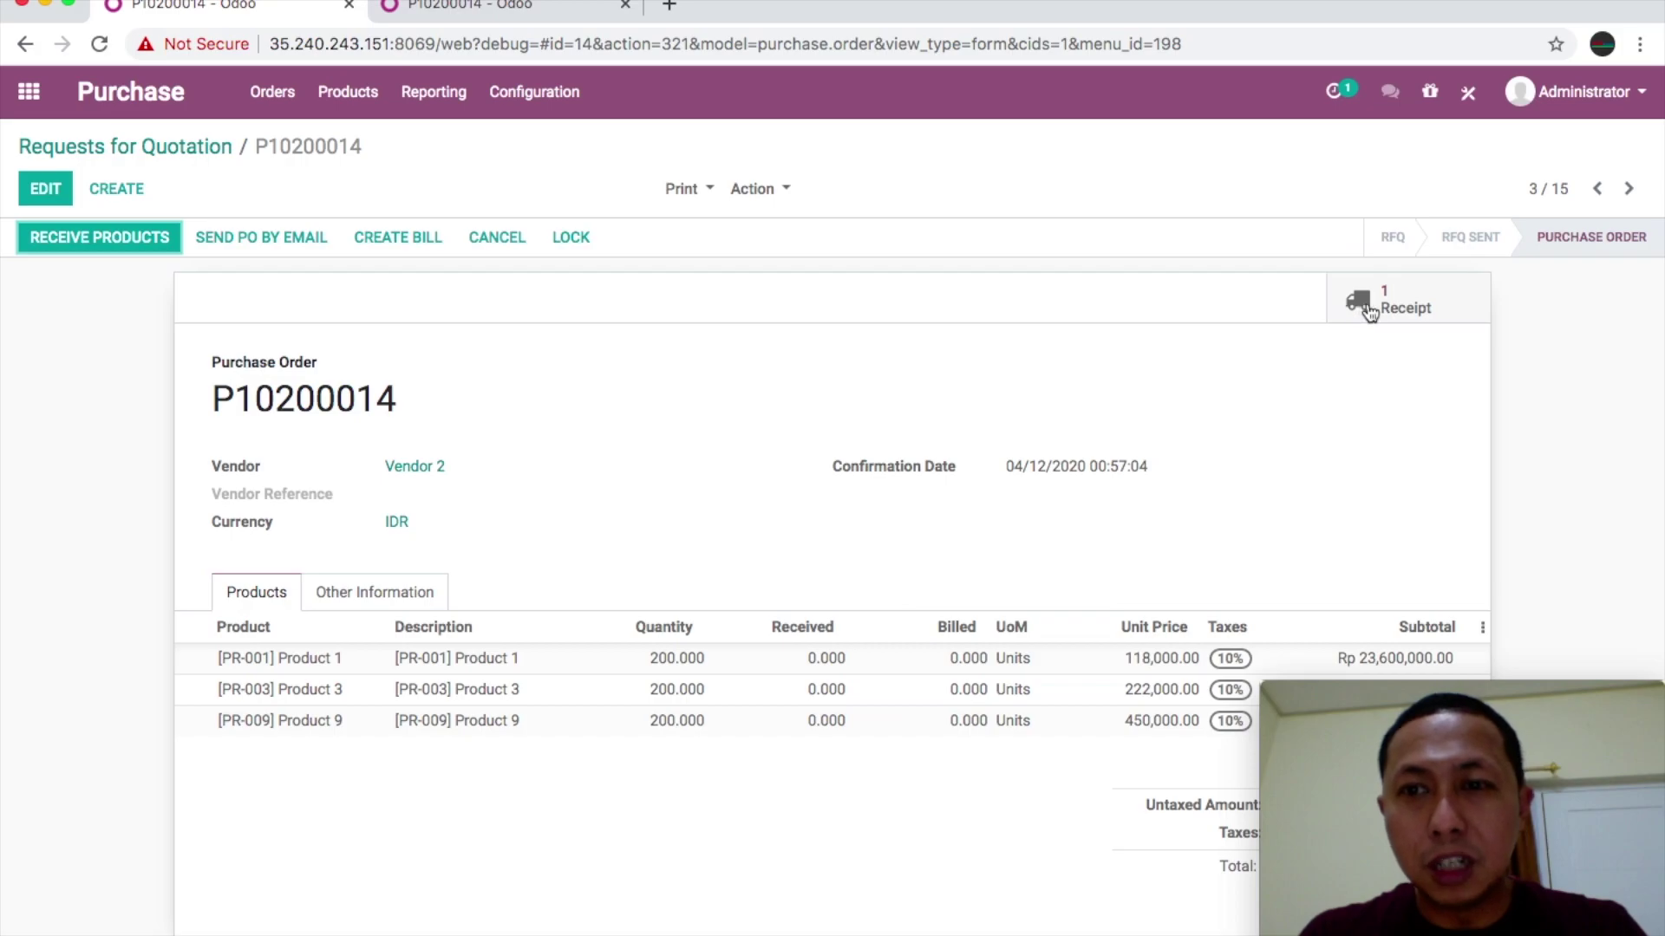
left_click(1367, 305)
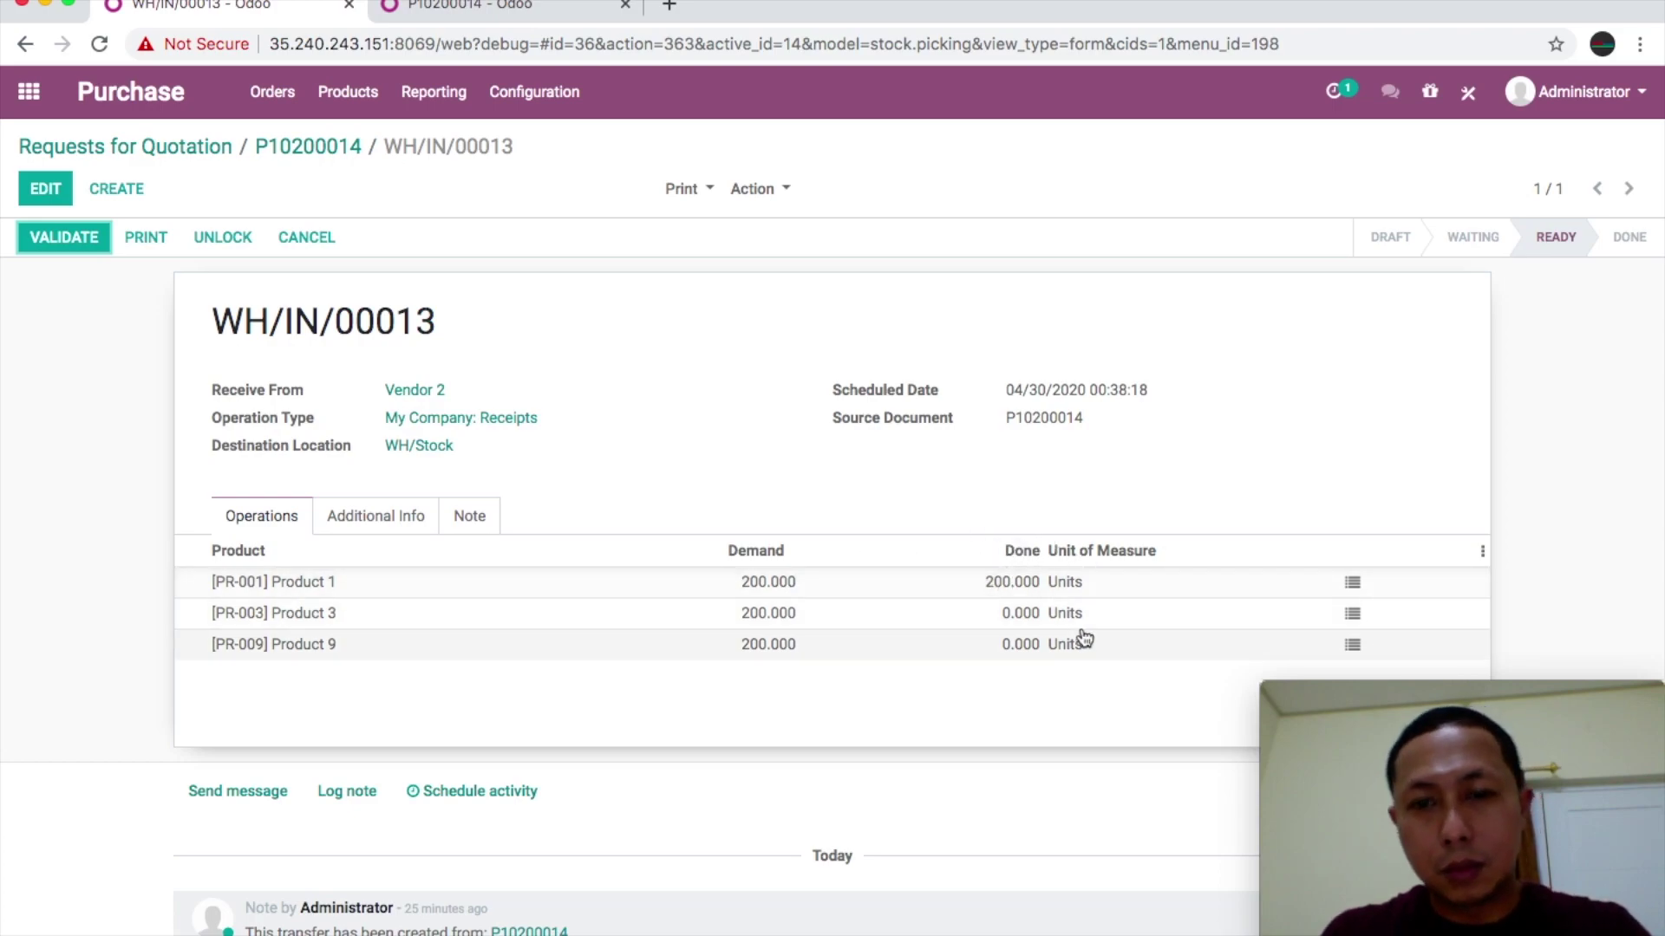
left_click(1353, 615)
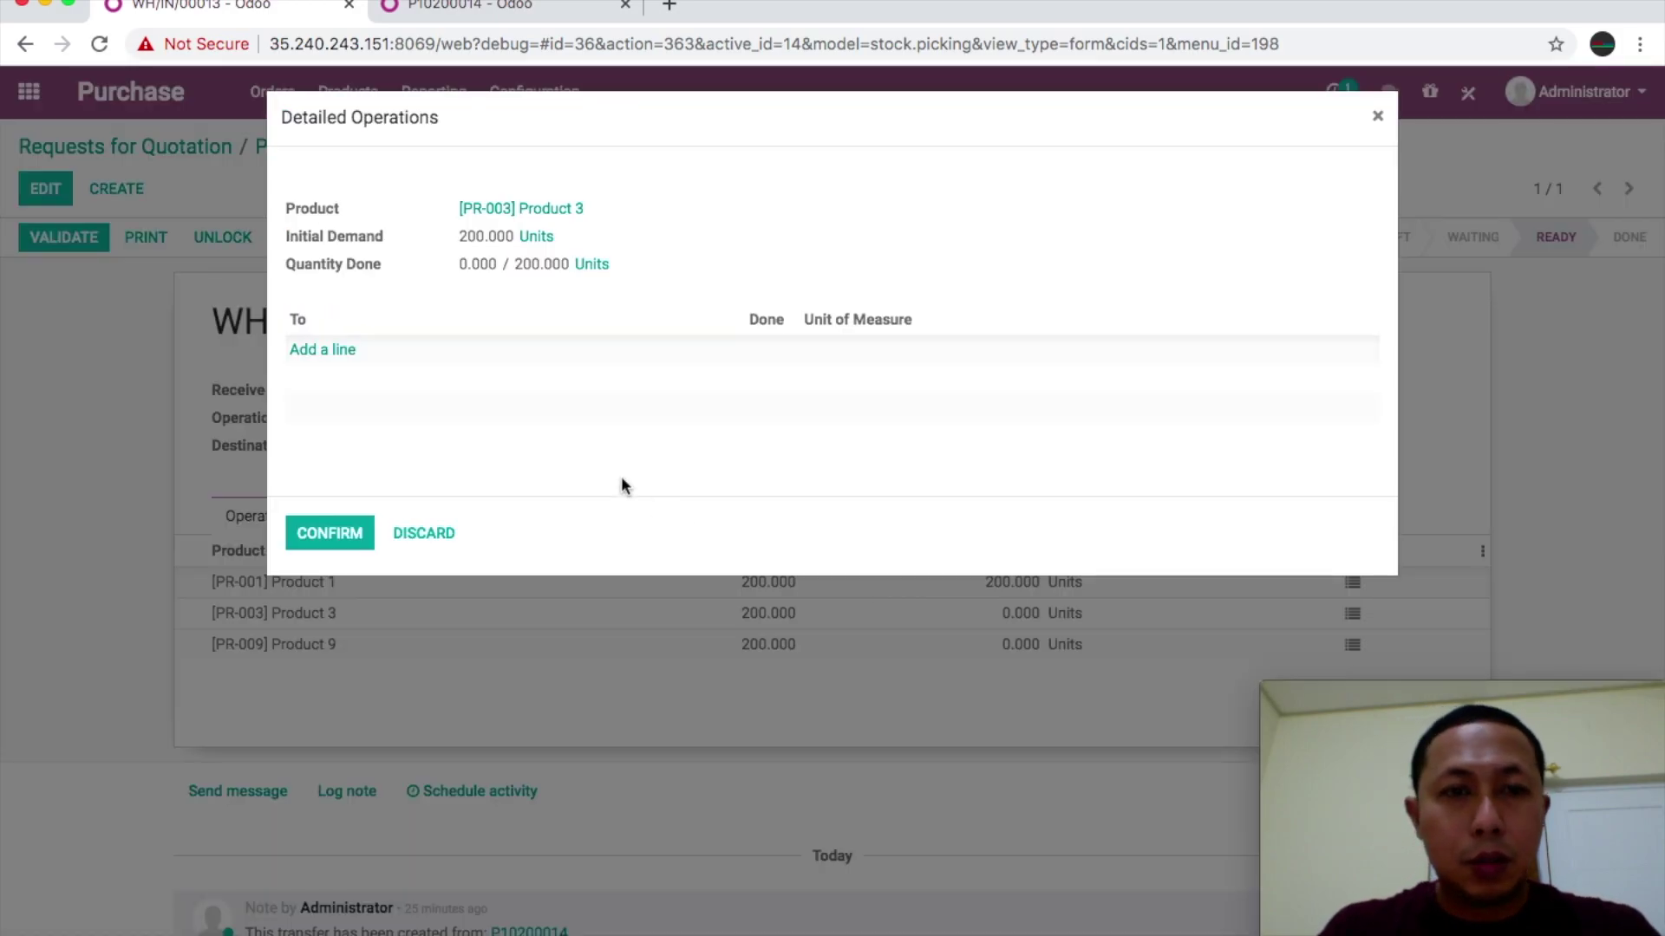
left_click(347, 351)
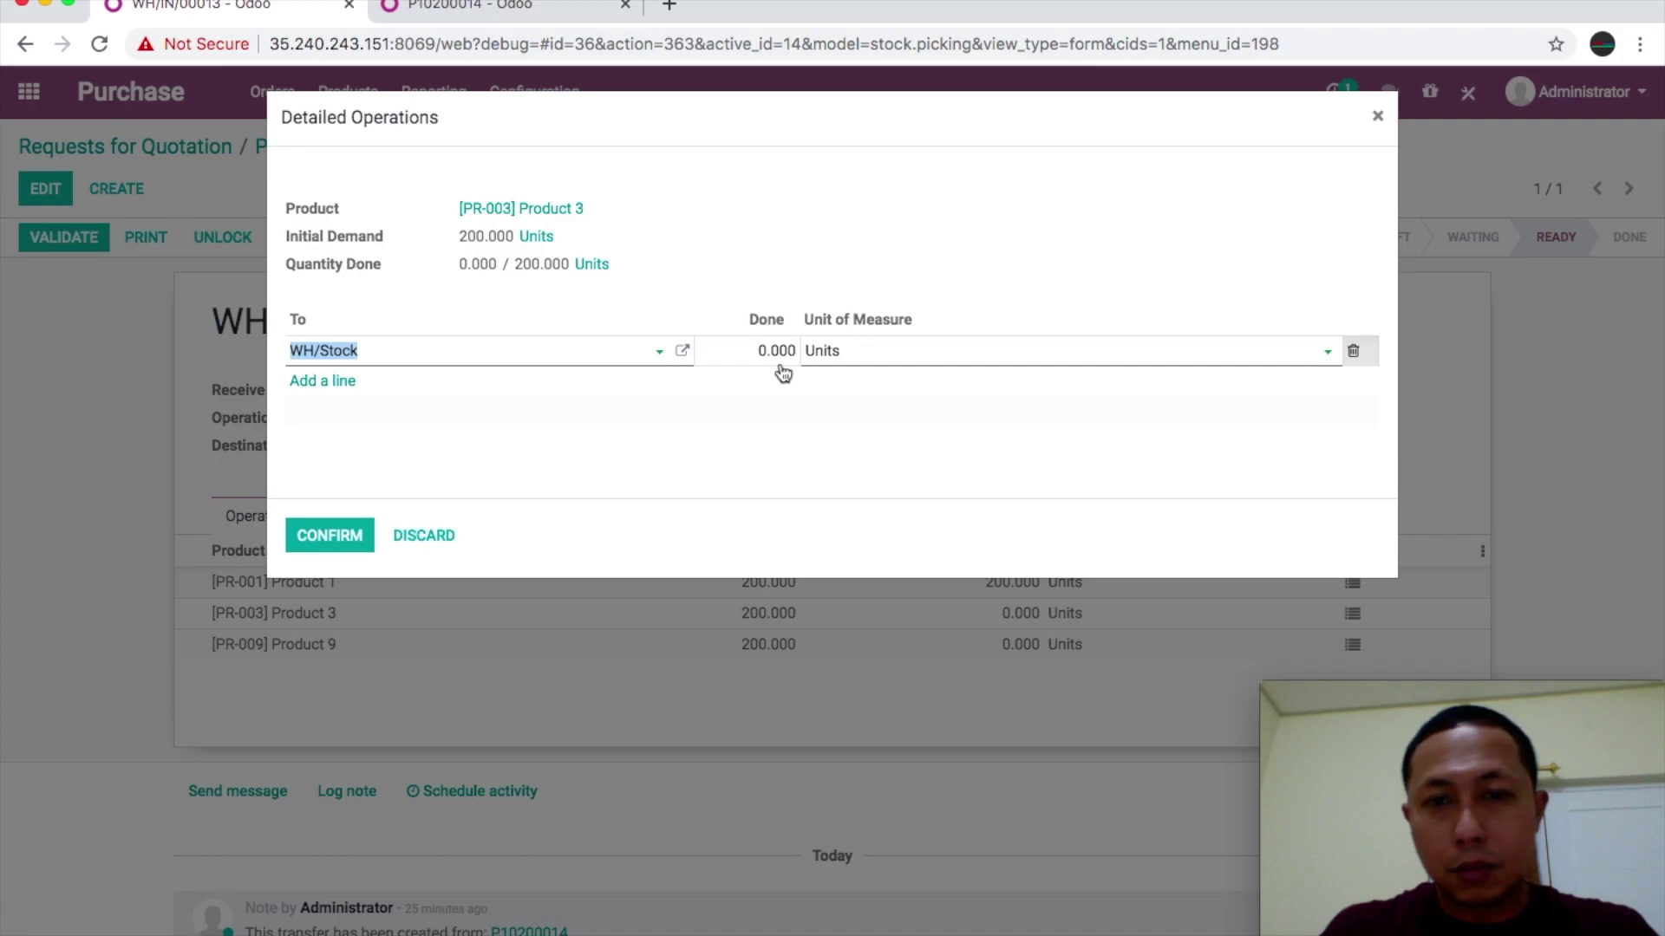
left_click(757, 351)
type("2")
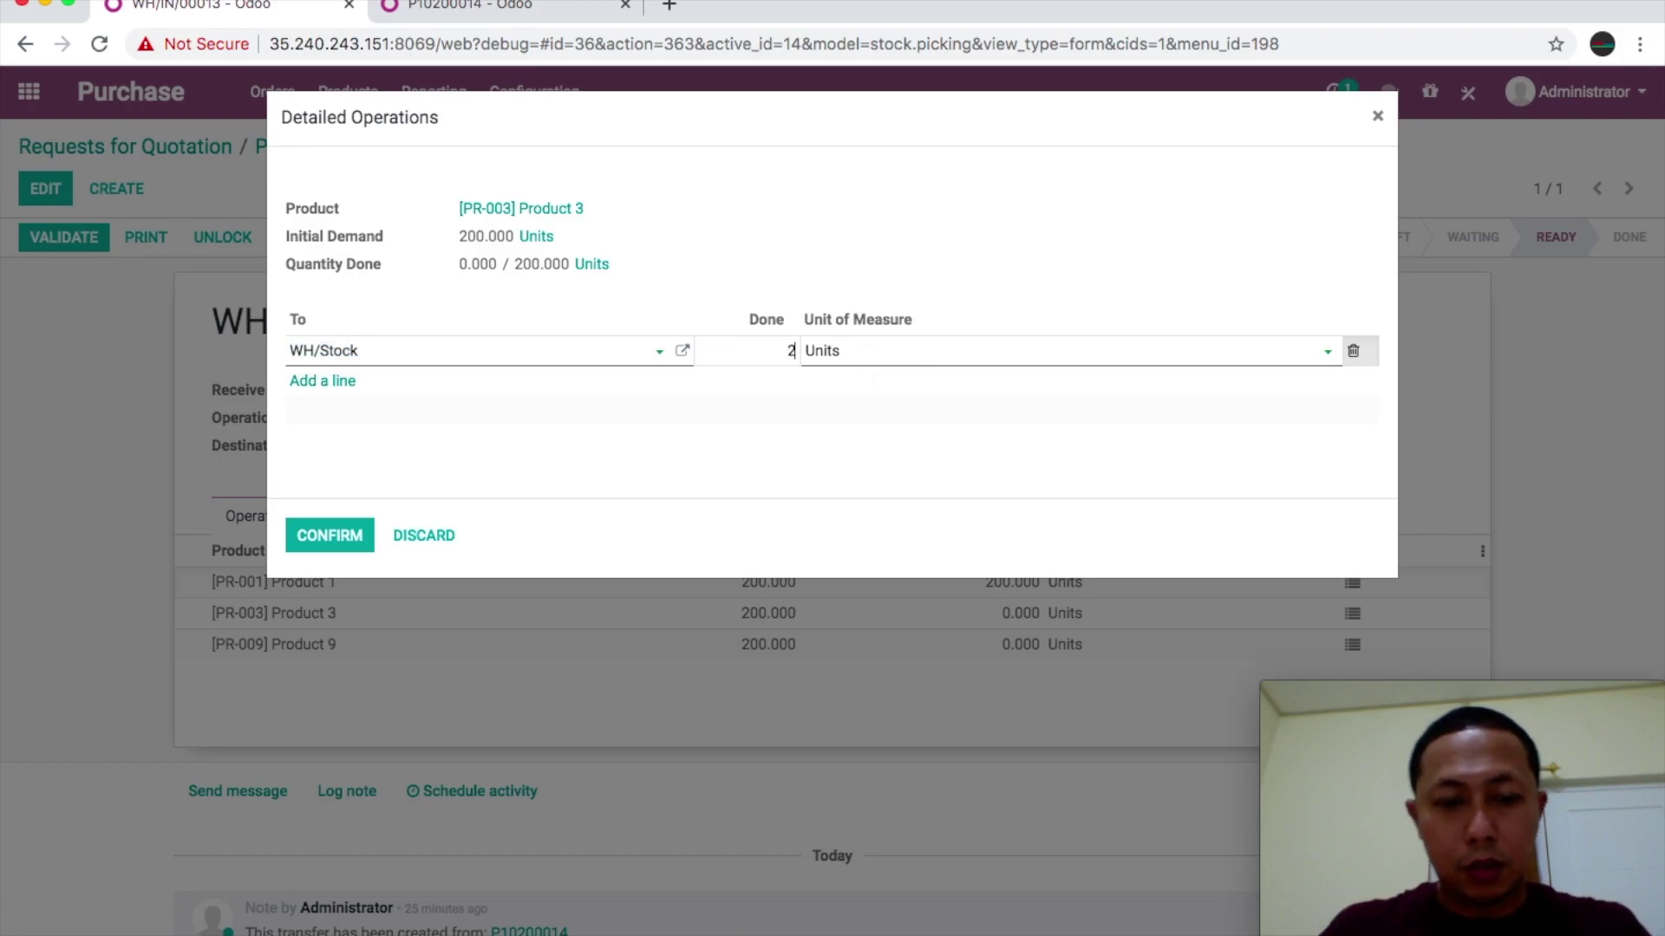
left_click(330, 532)
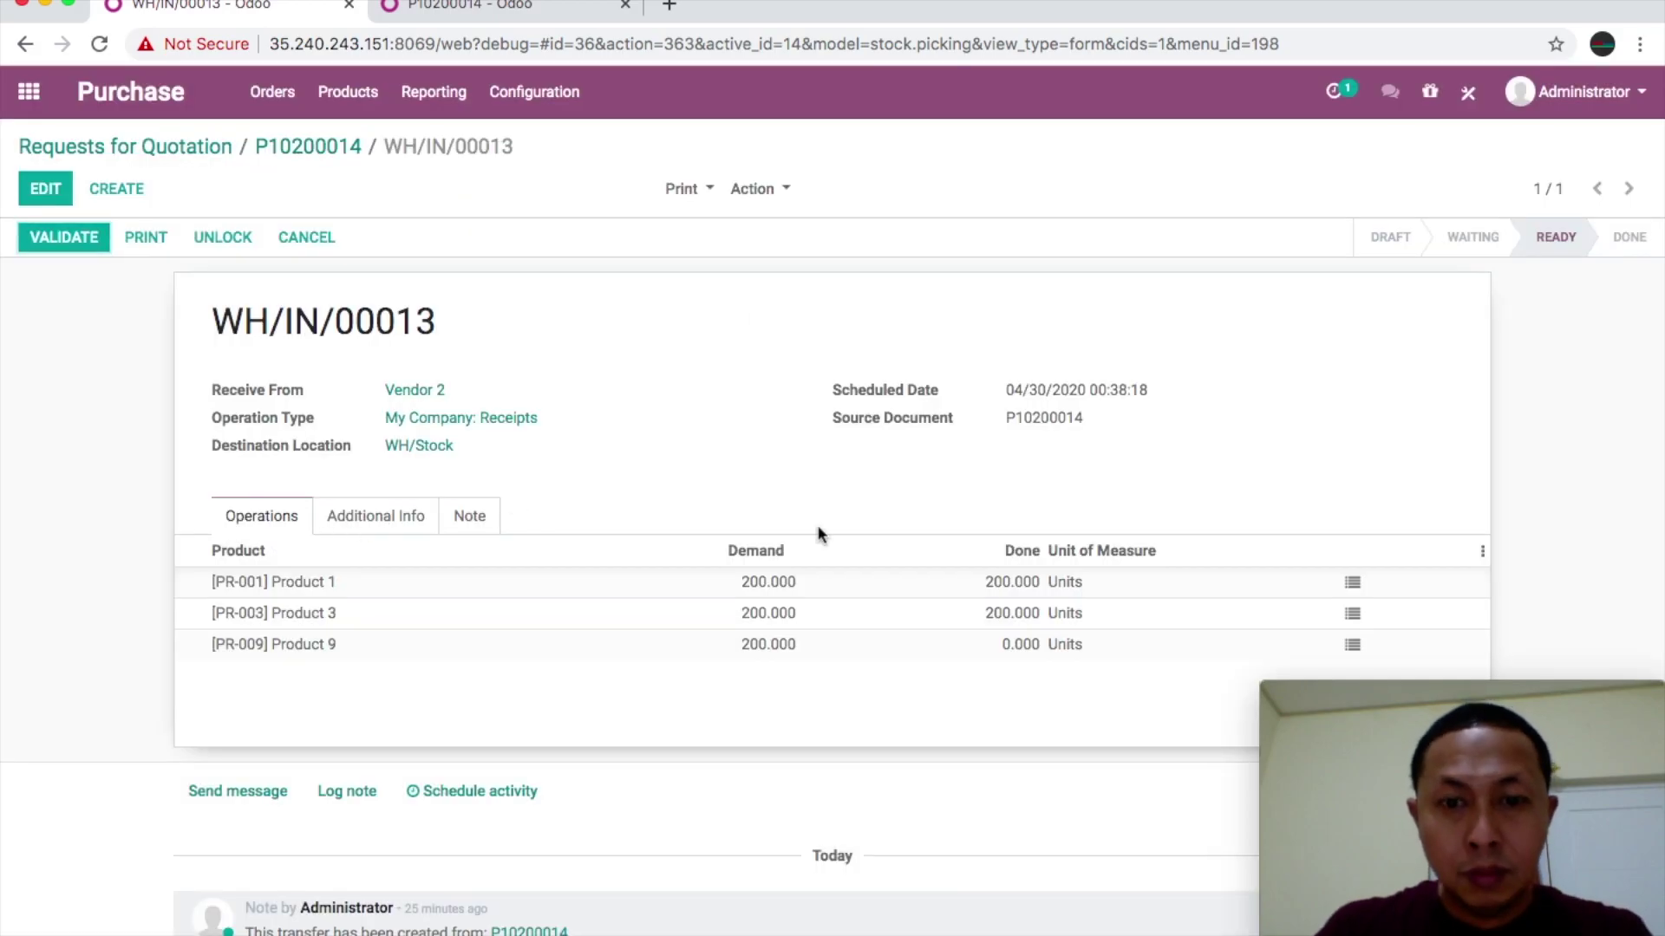
Record 200 units of Product 9 as done into WH/Stock in the same receipt's detailed operations.
left_click(1355, 647)
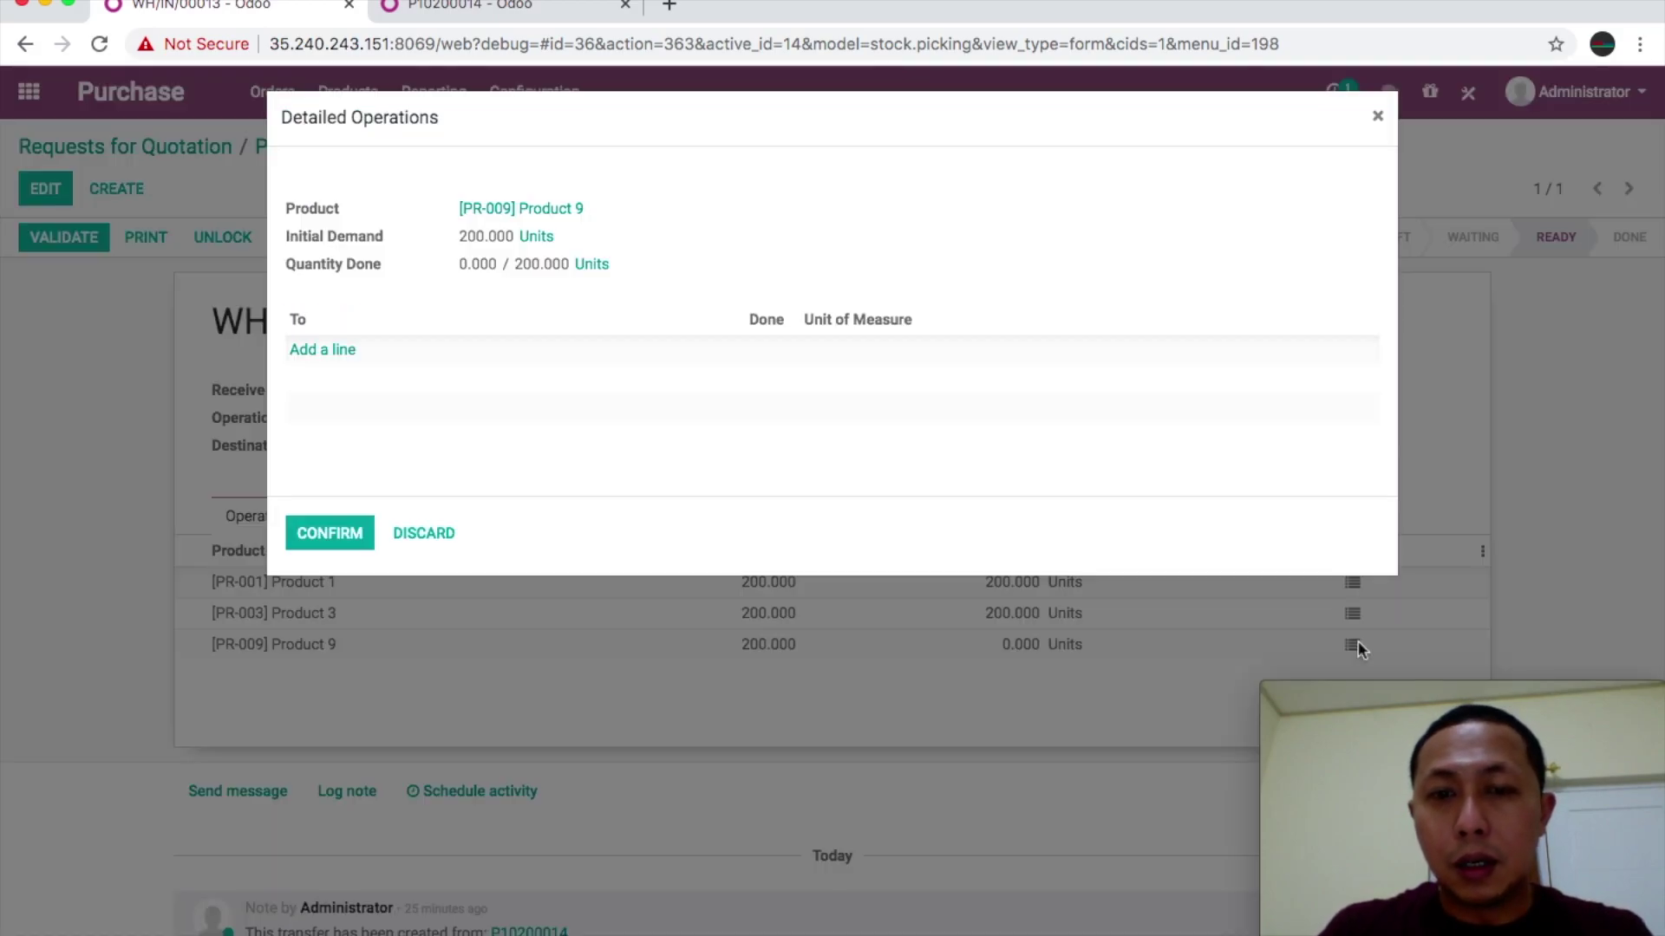
left_click(338, 349)
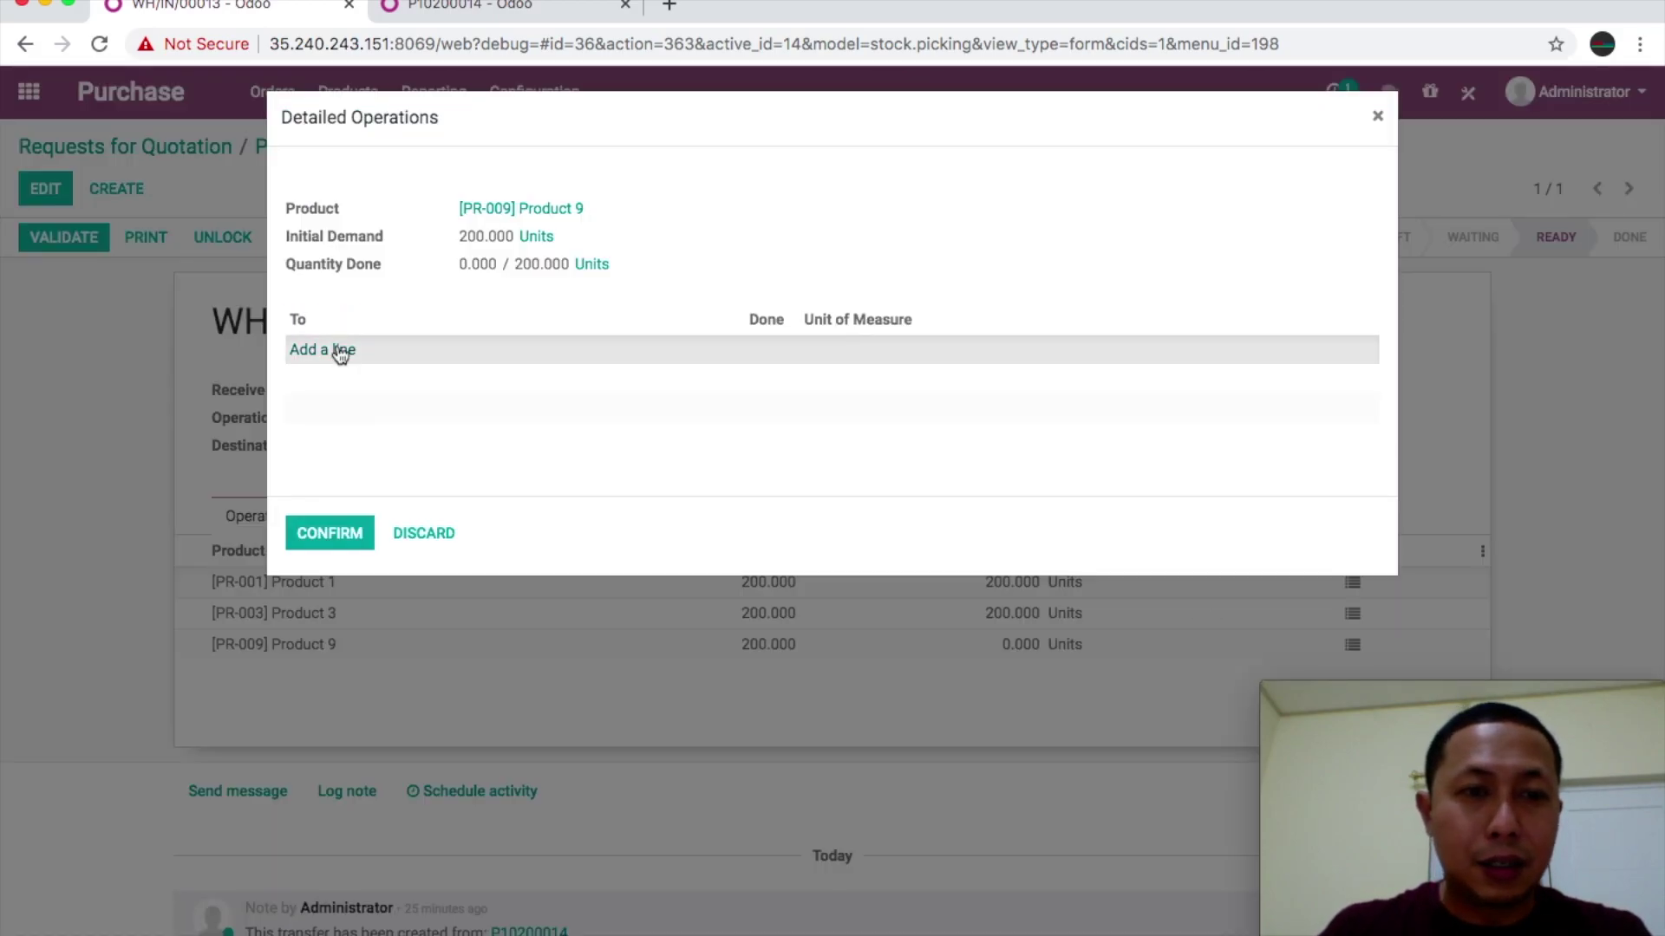
left_click(759, 351)
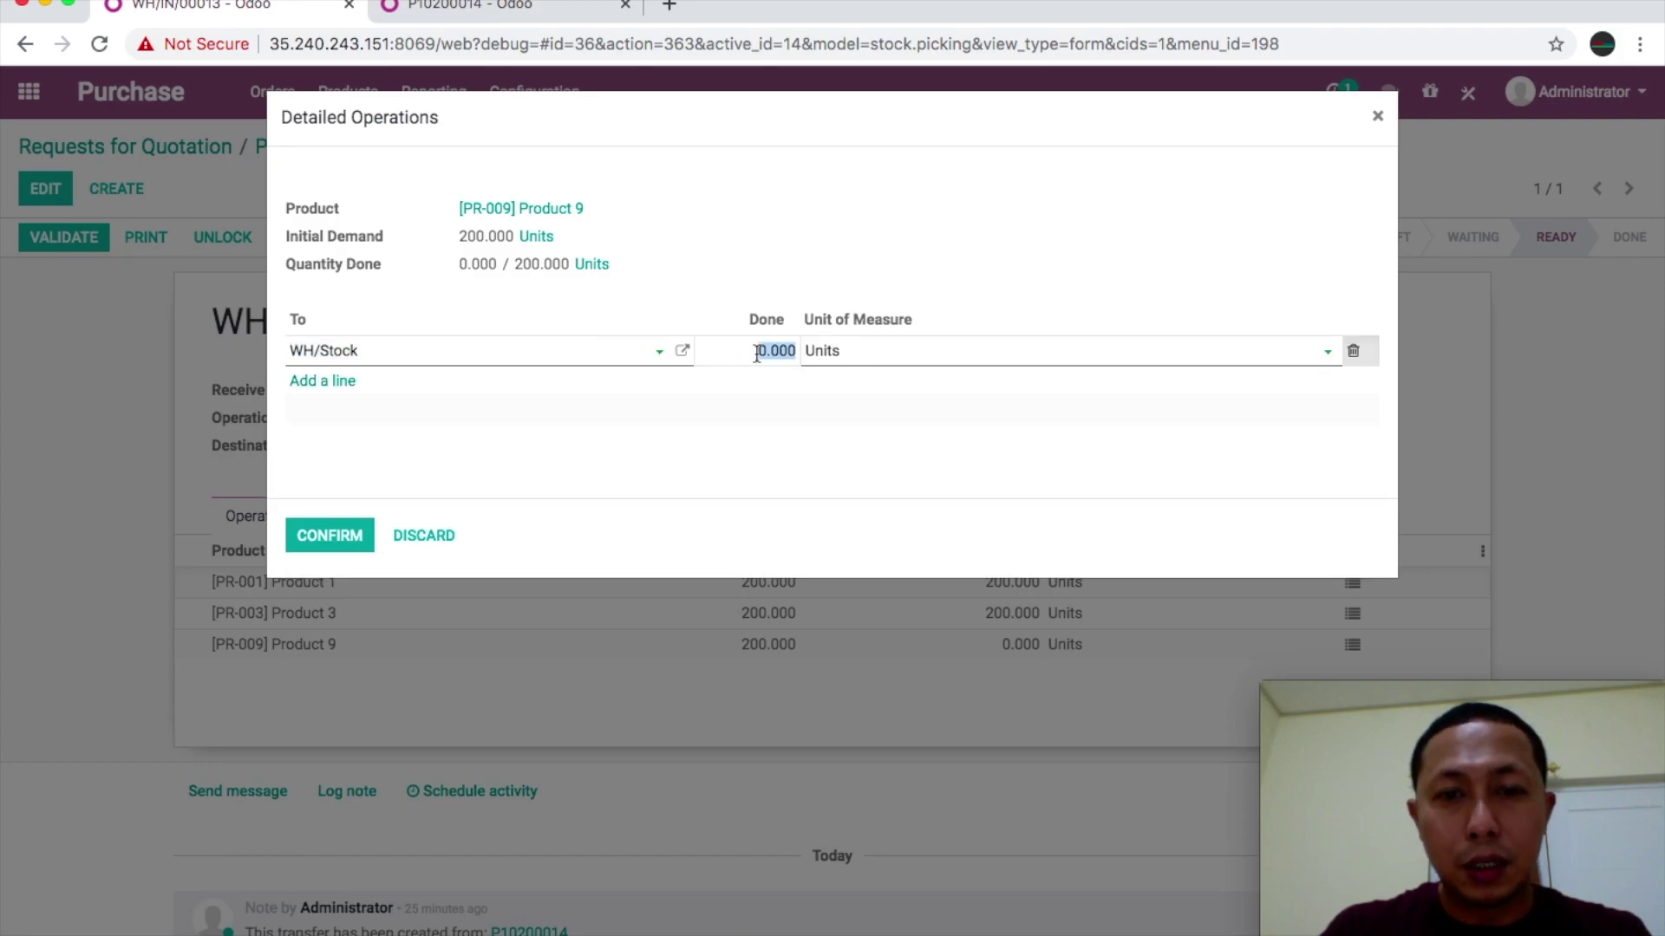
type("200")
left_click(862, 193)
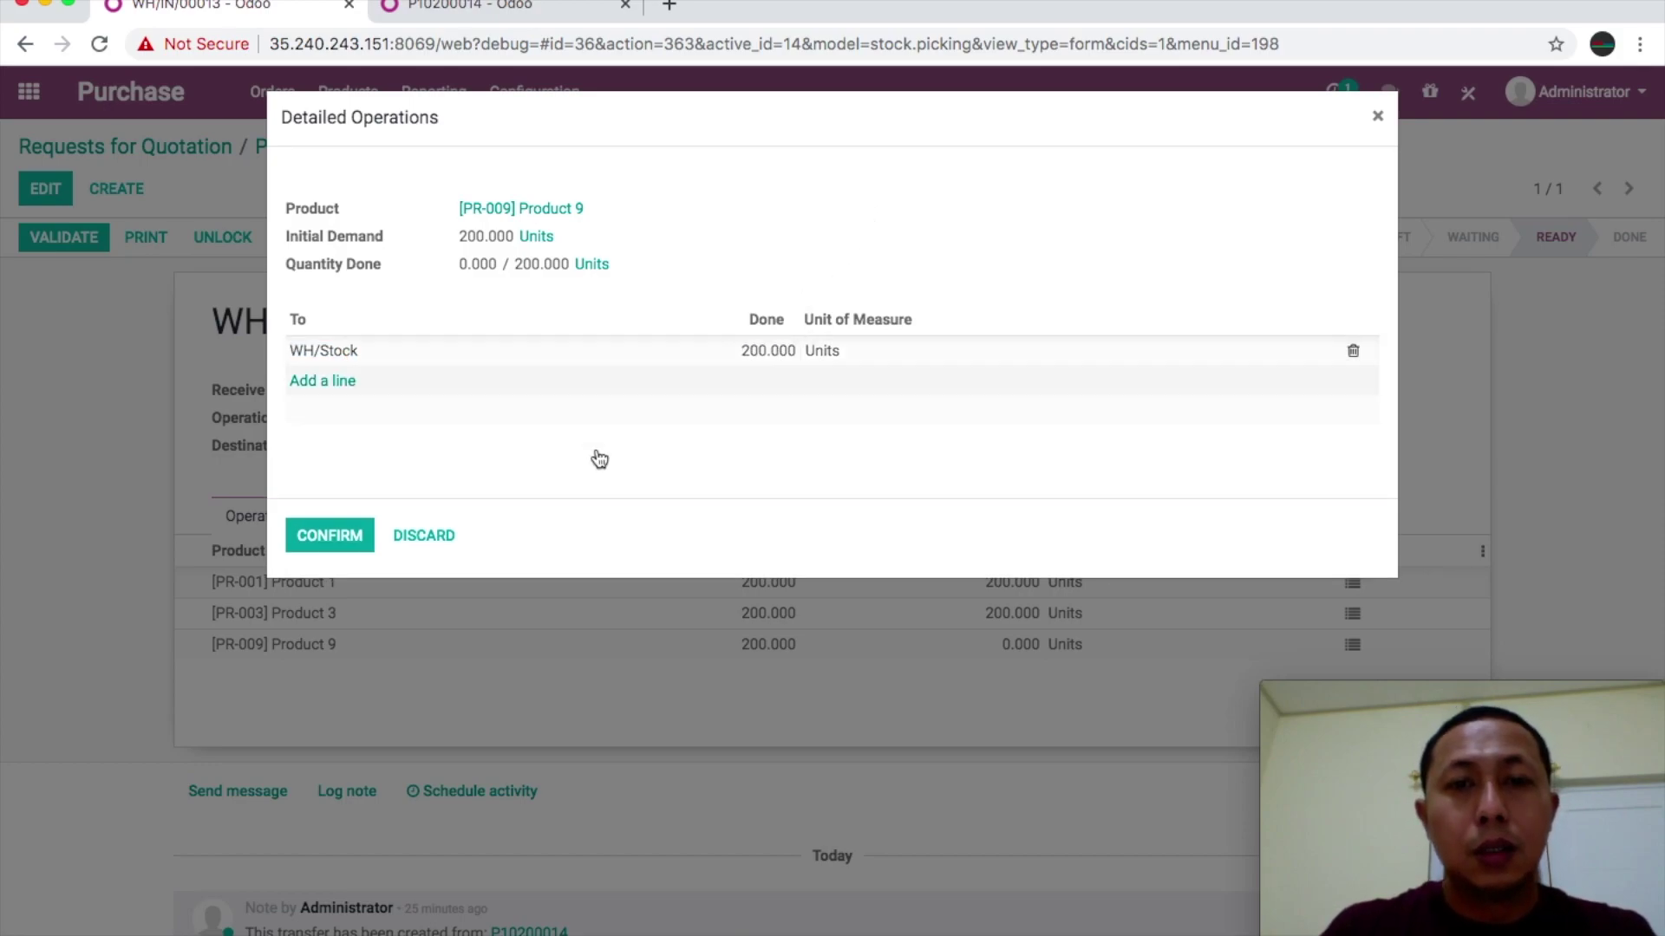
left_click(320, 547)
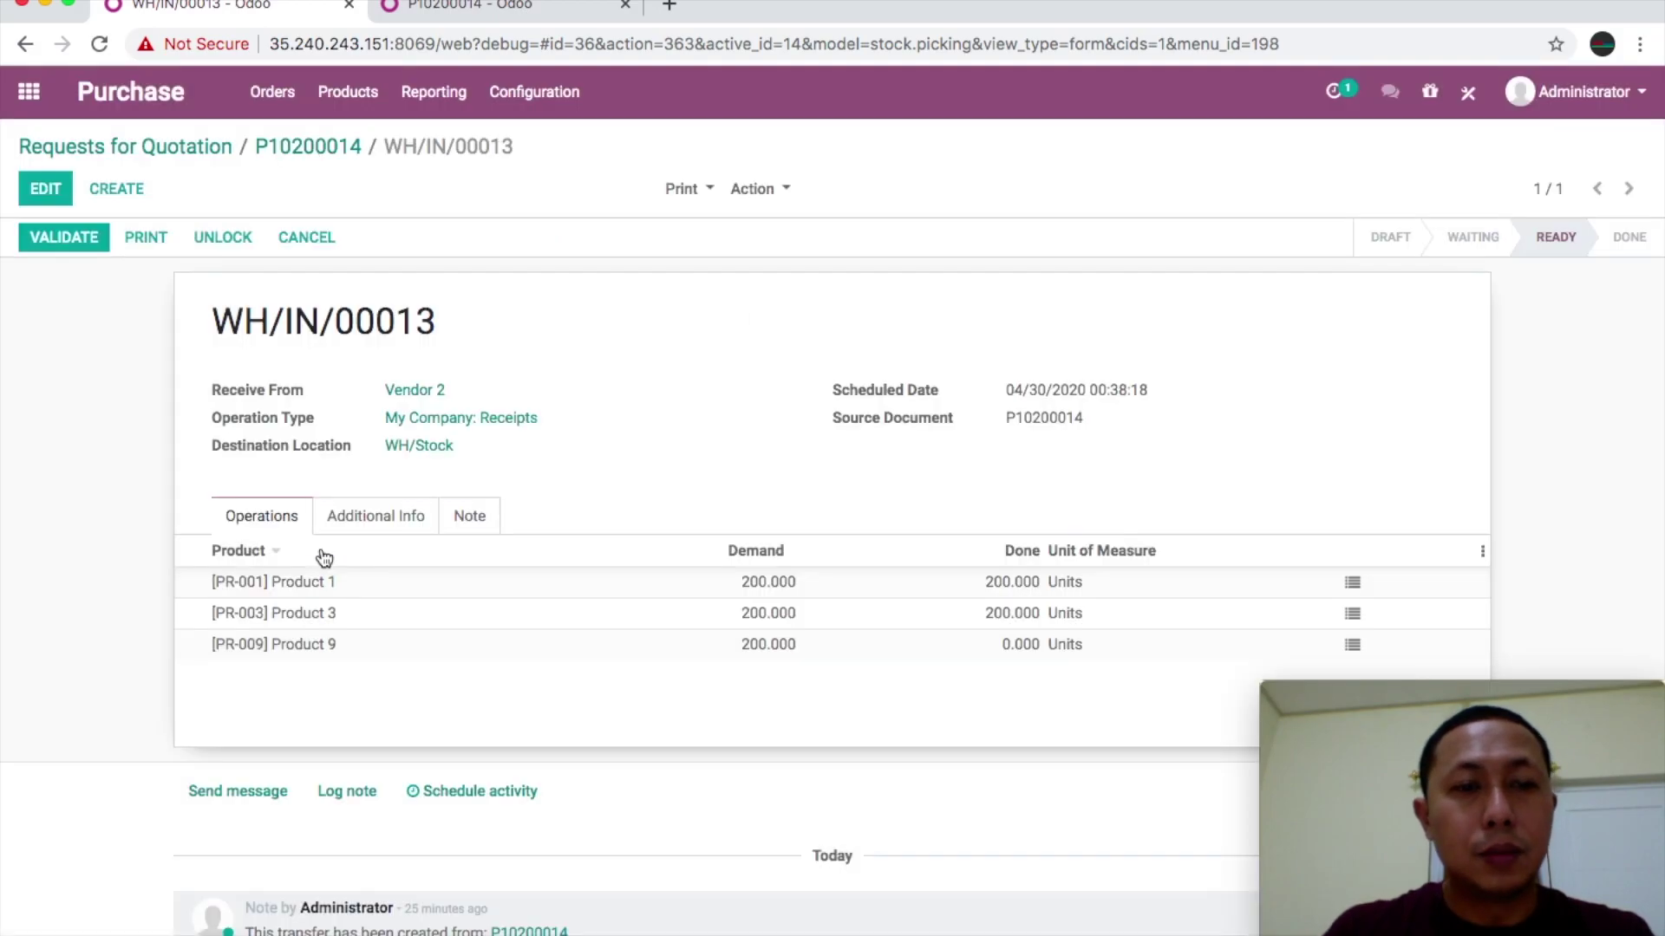
Validate Vendor 2's receipt and print its delivery slip.
left_click(65, 241)
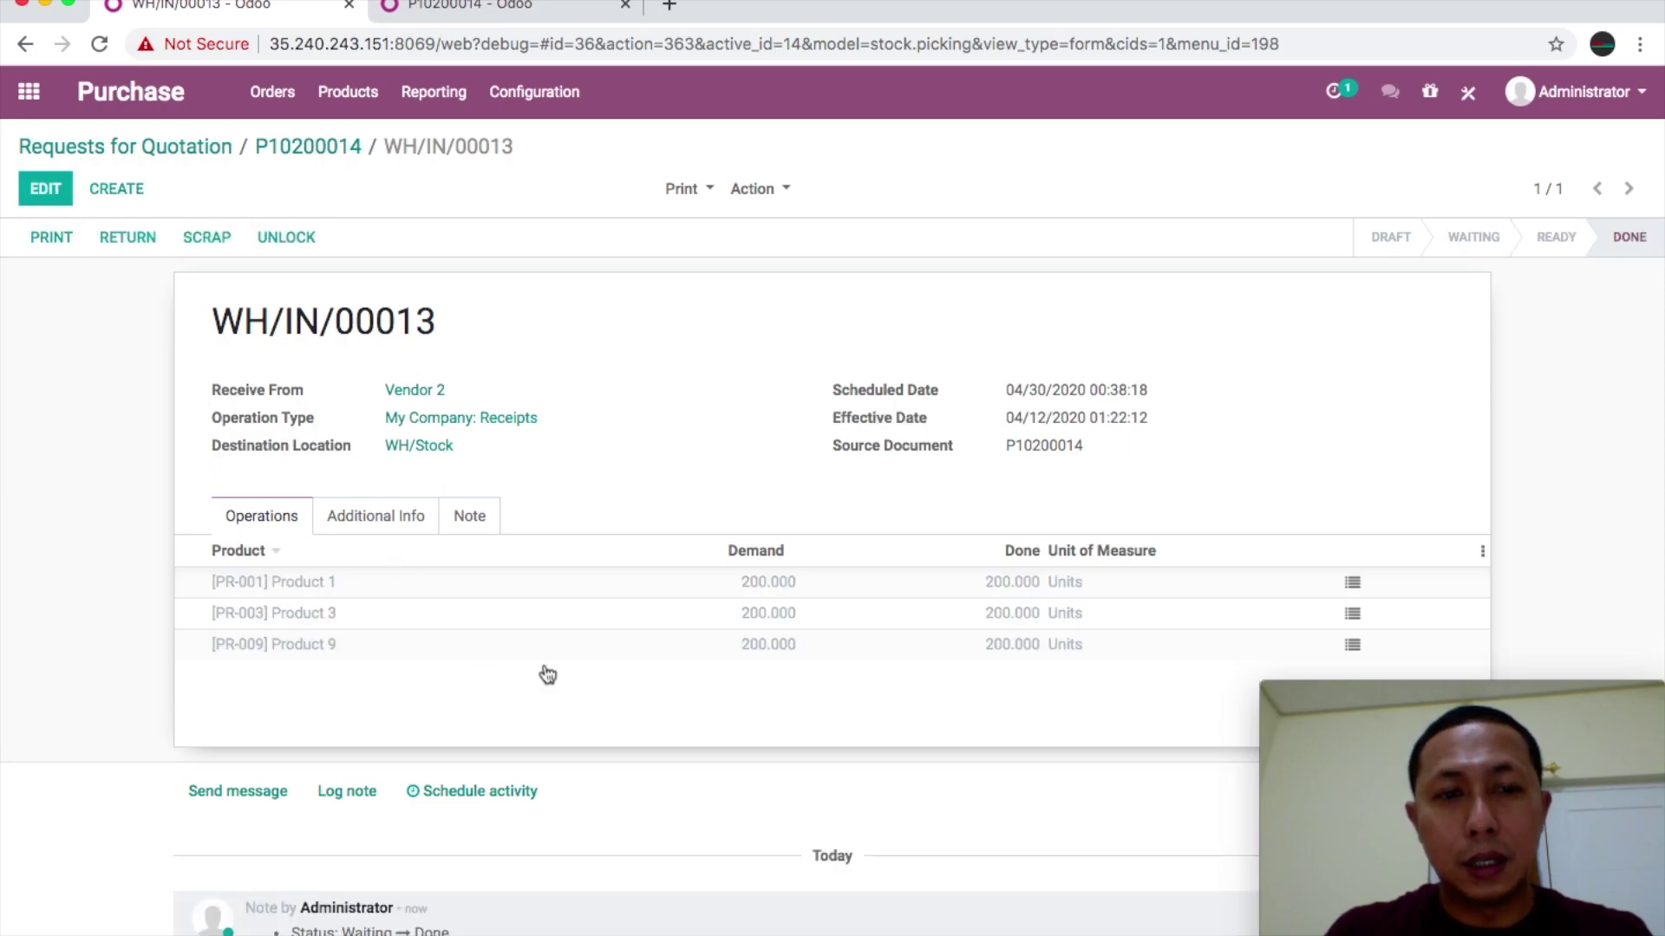
left_click(49, 236)
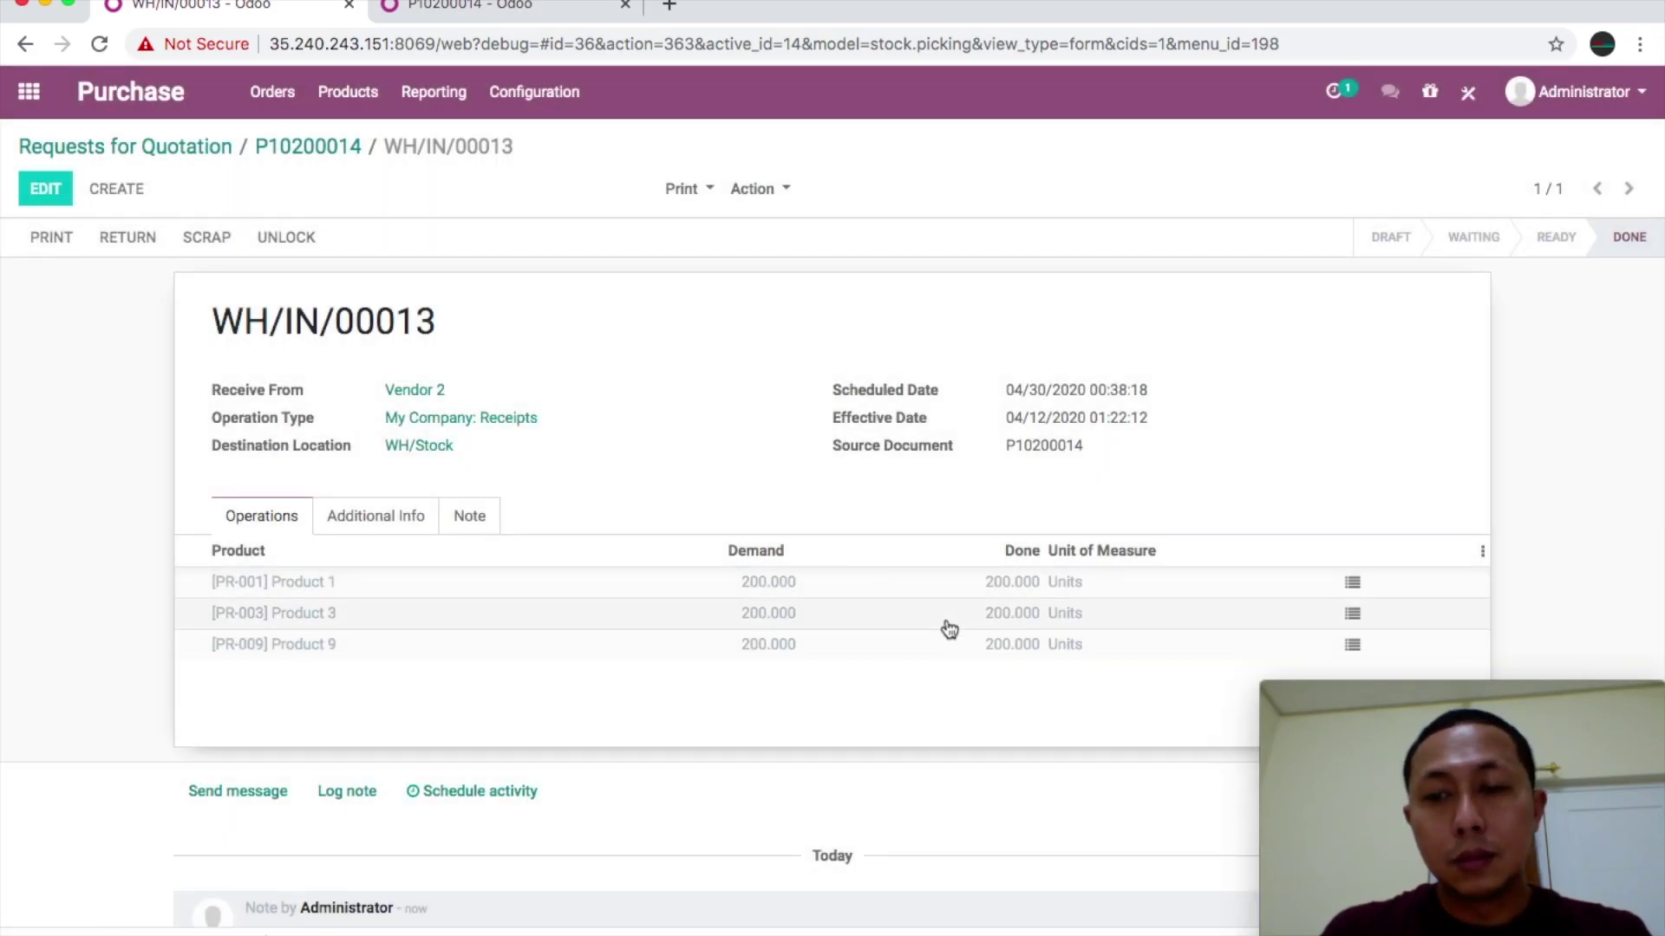
mouse_move(1262, 932)
left_click(1500, 928)
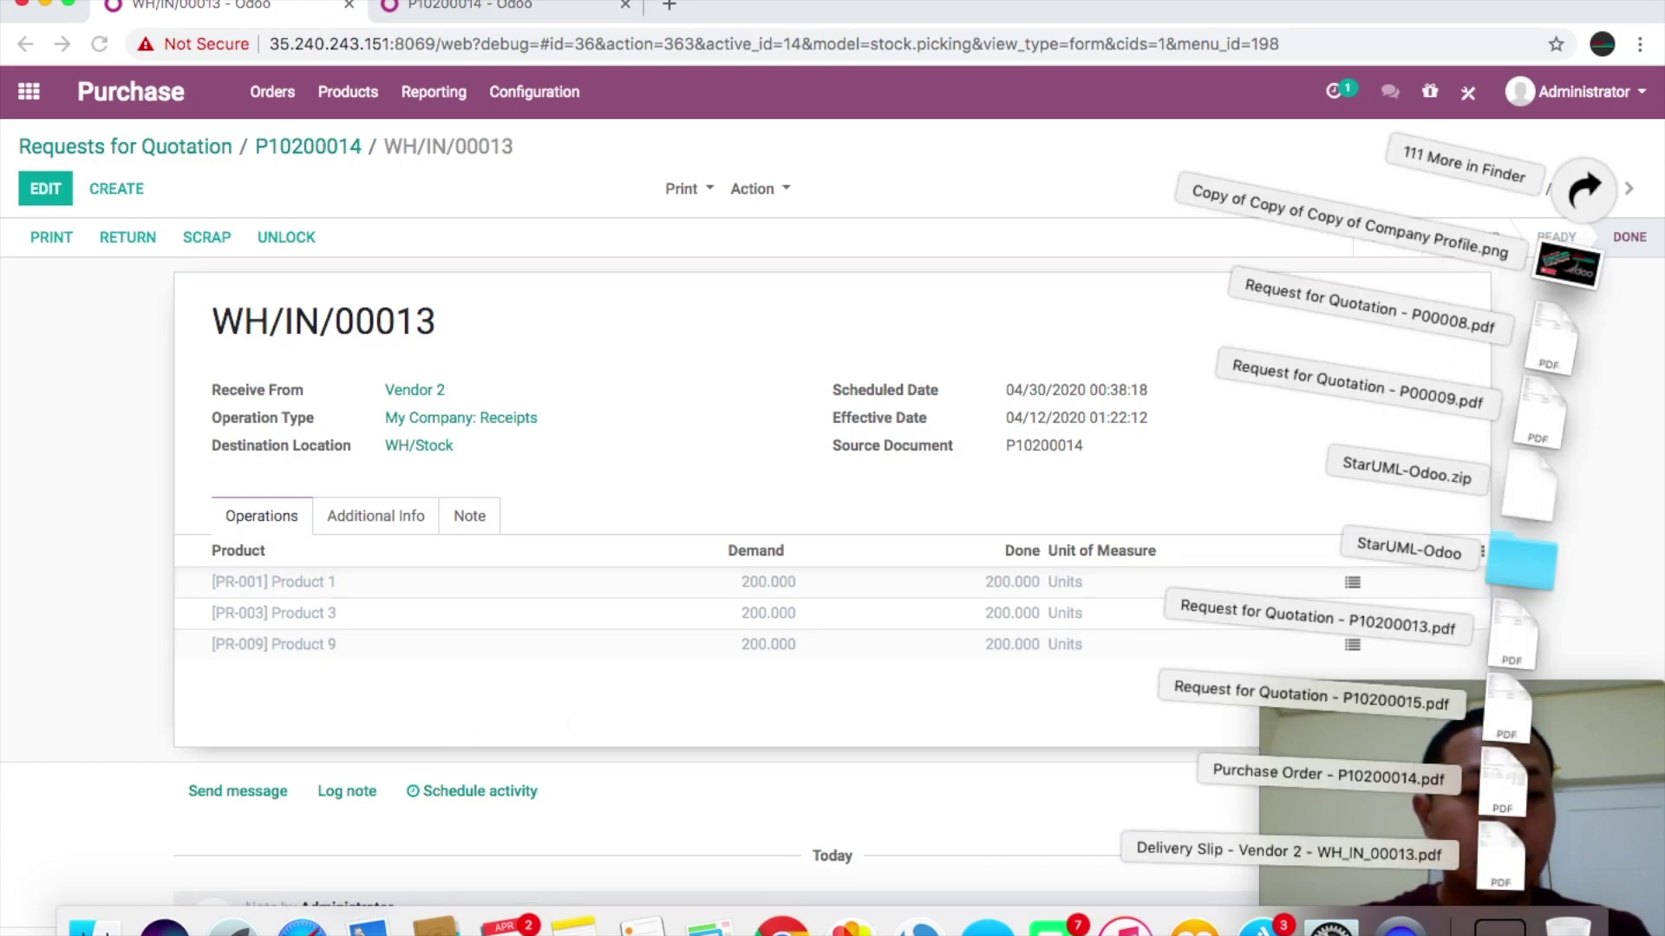
left_click(97, 931)
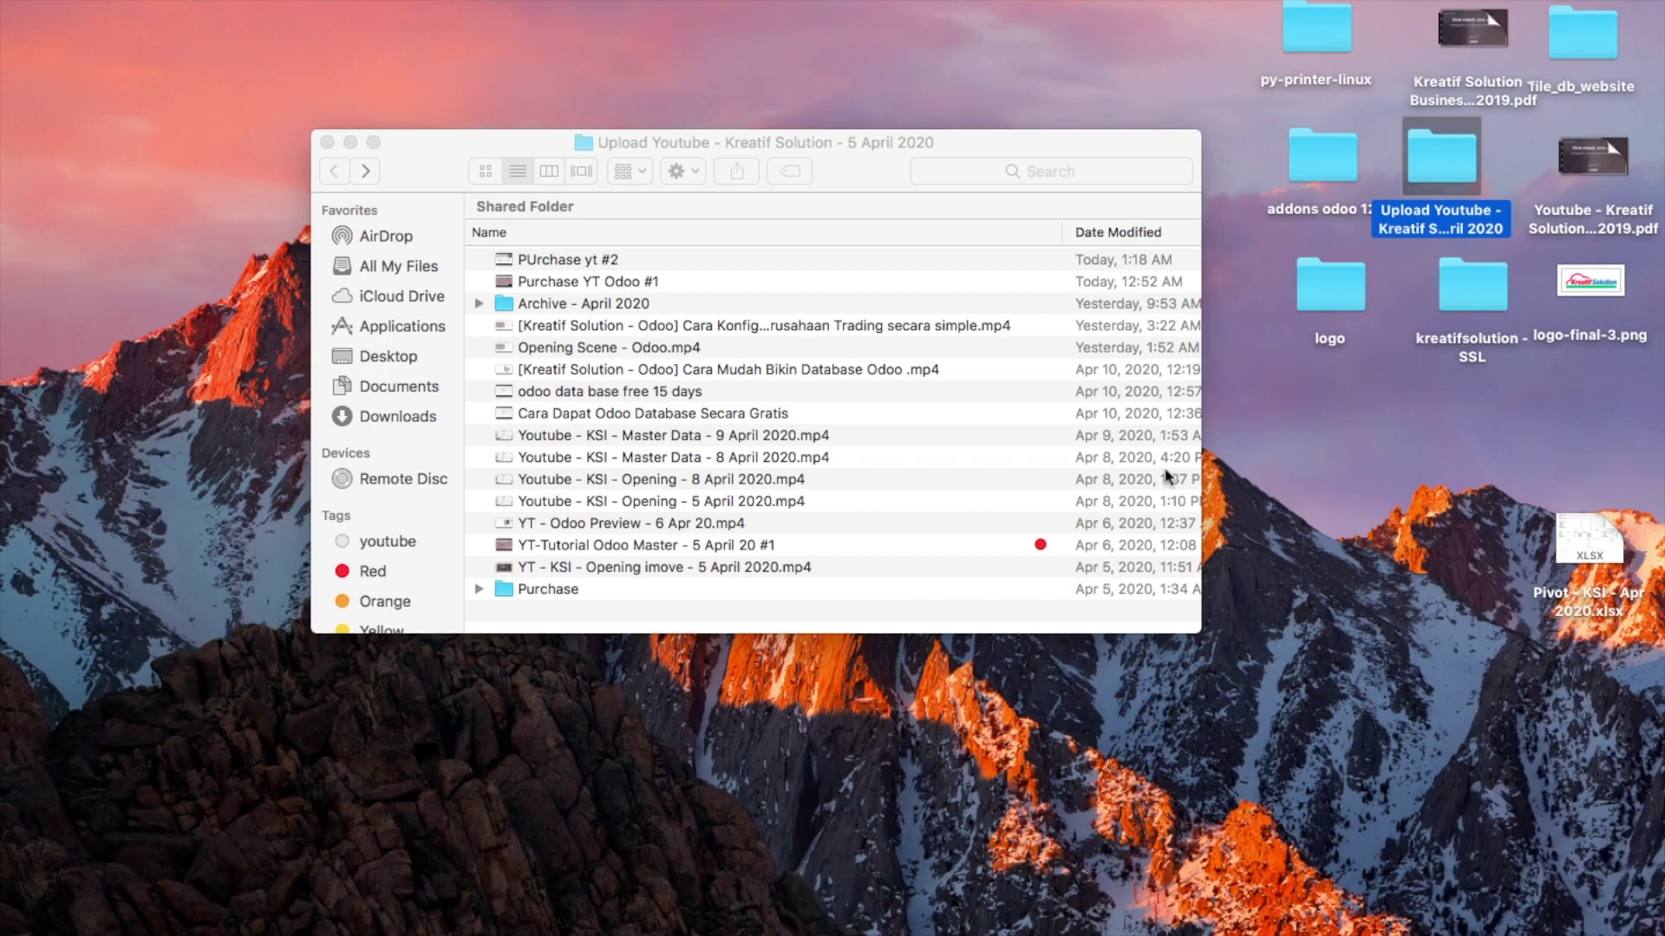
key("ctrl+Up")
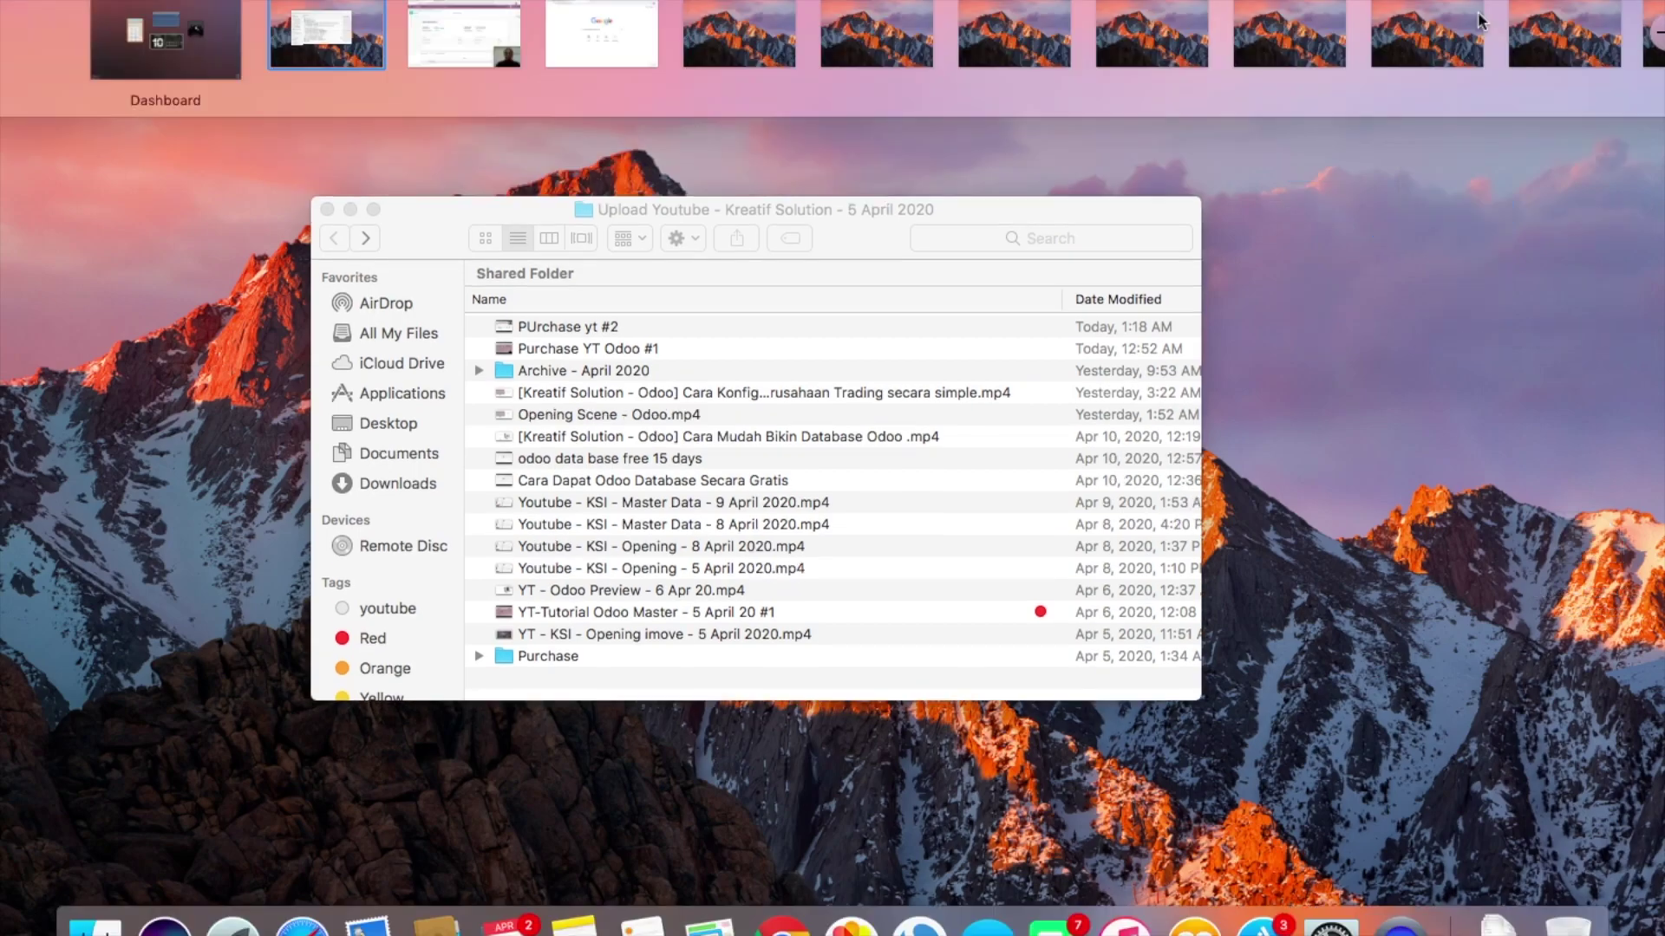
left_click(419, 38)
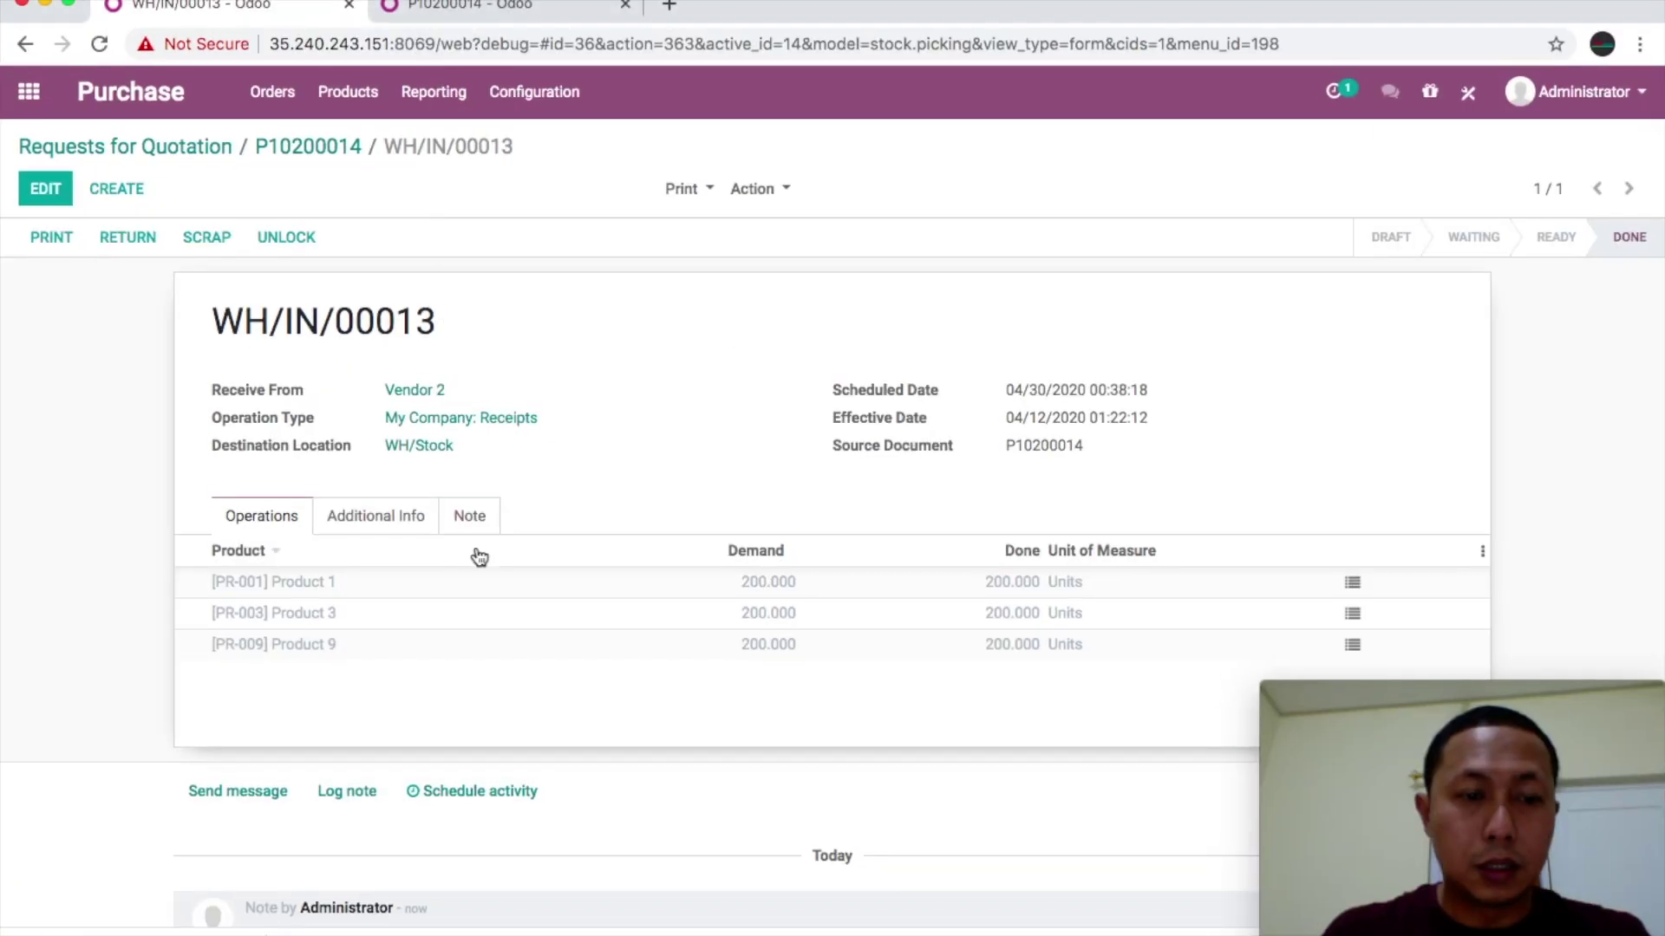
Open the downloaded delivery slip PDF for Vendor 2's receipt and view its product quantities.
left_click(252, 931)
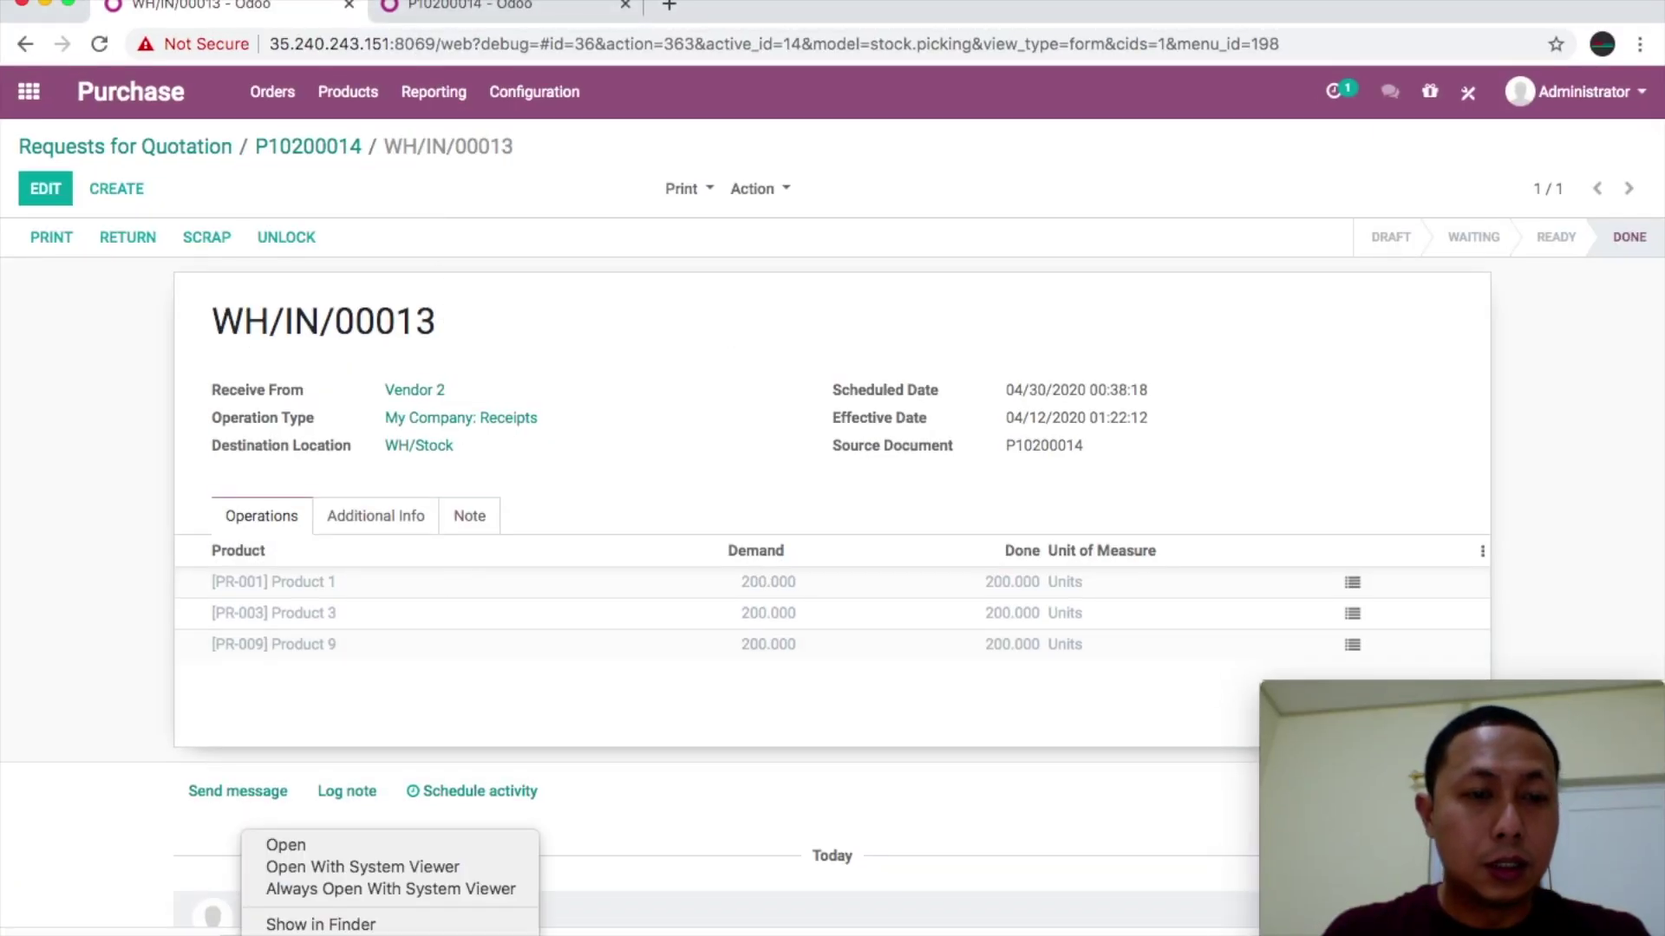
left_click(327, 850)
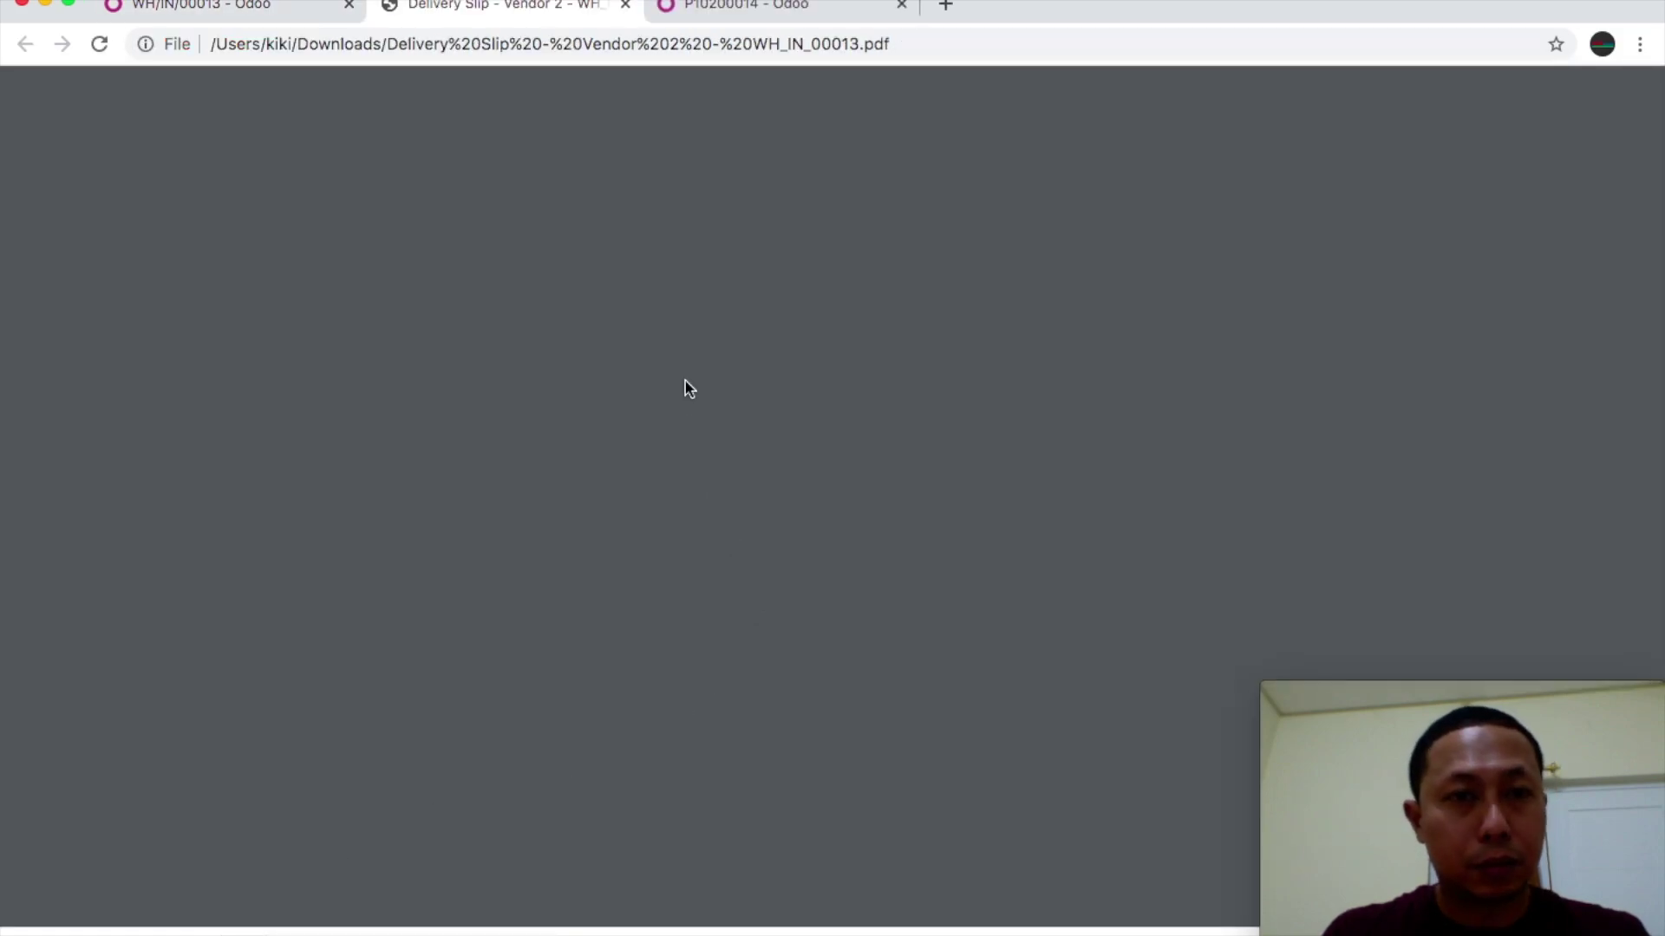
left_click(293, 10)
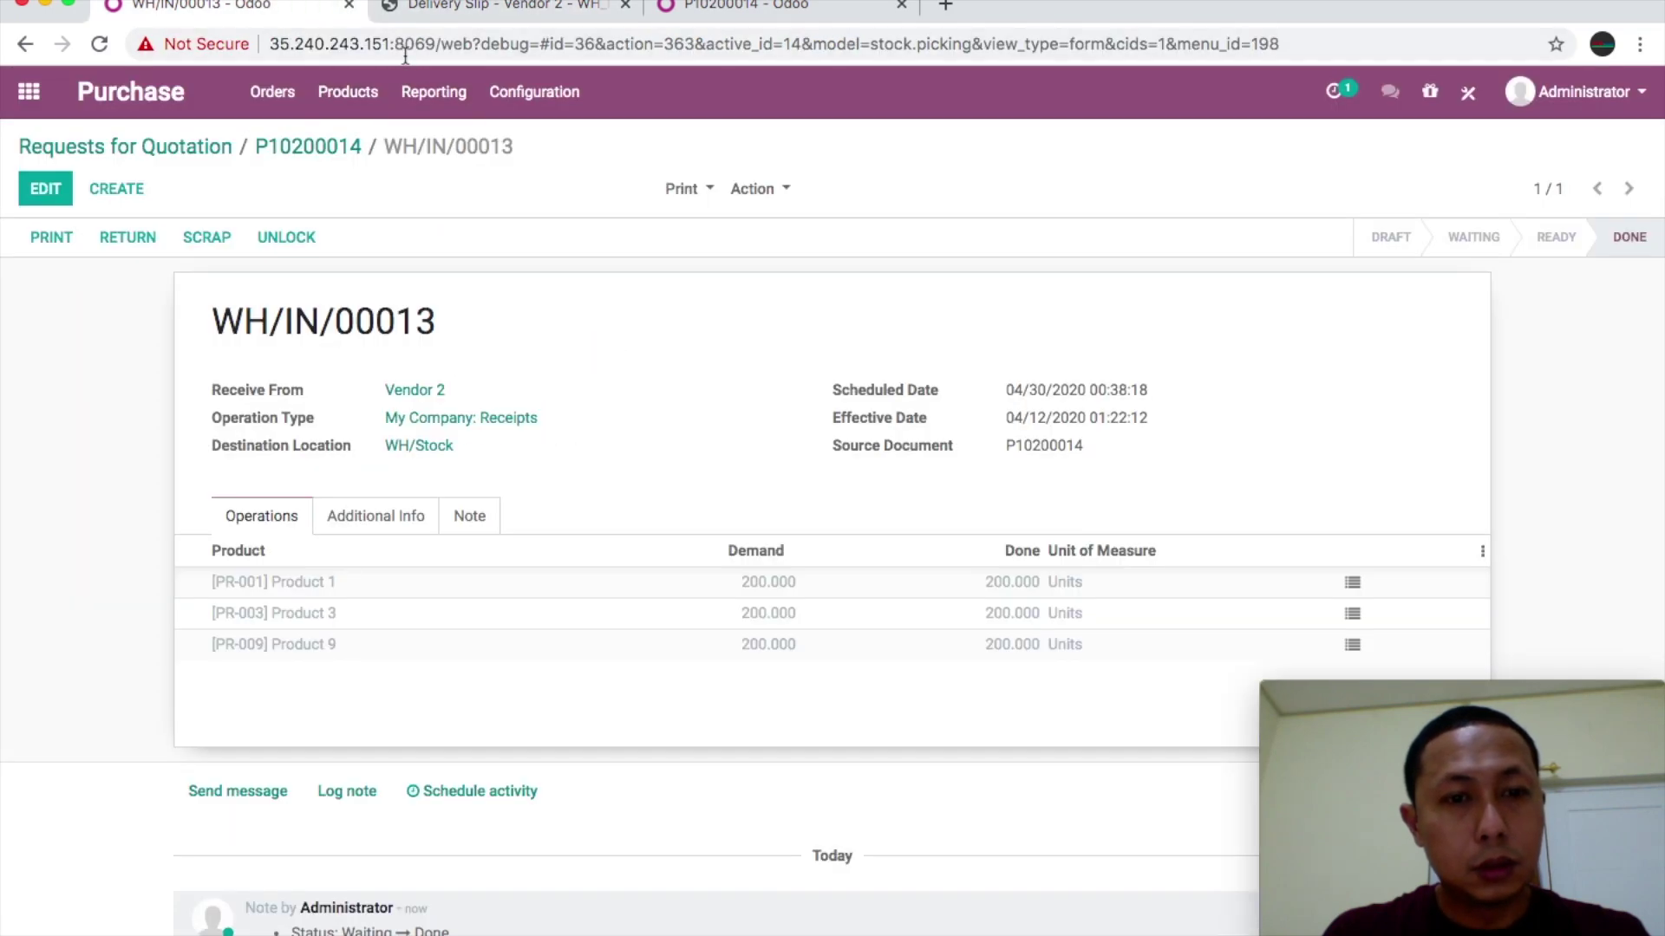
left_click(531, 13)
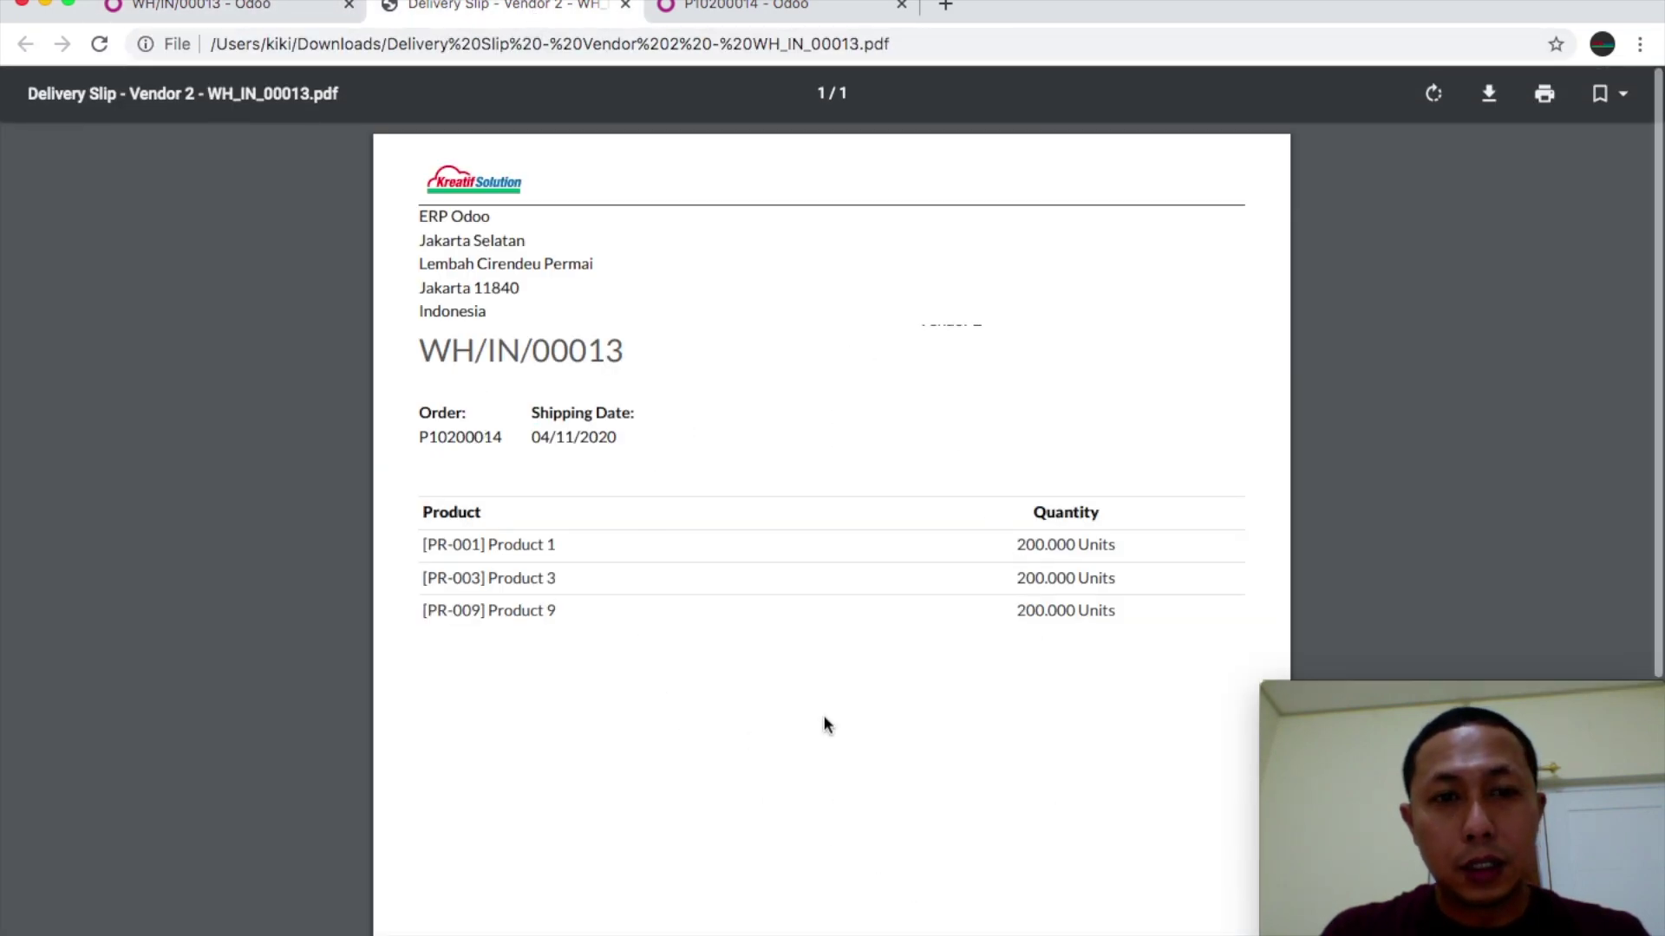
Close the opened PDF documents, return to Vendor 2's purchase order P10200014 and create a vendor bill from it.
left_click(625, 5)
left_click(625, 6)
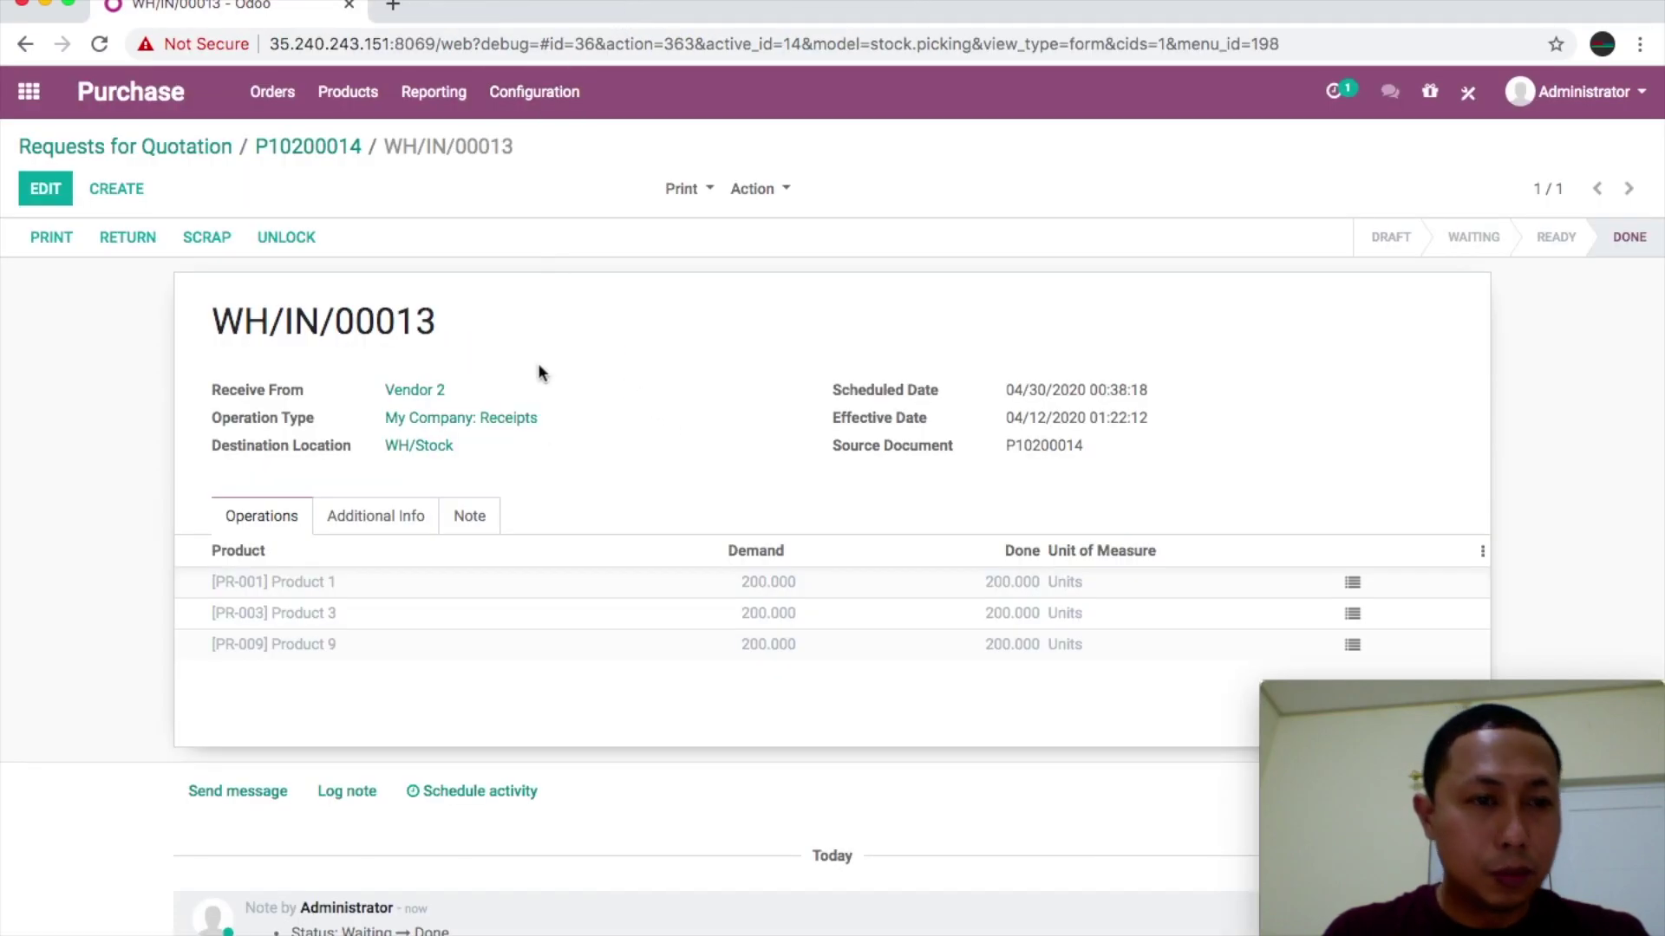
left_click(325, 149)
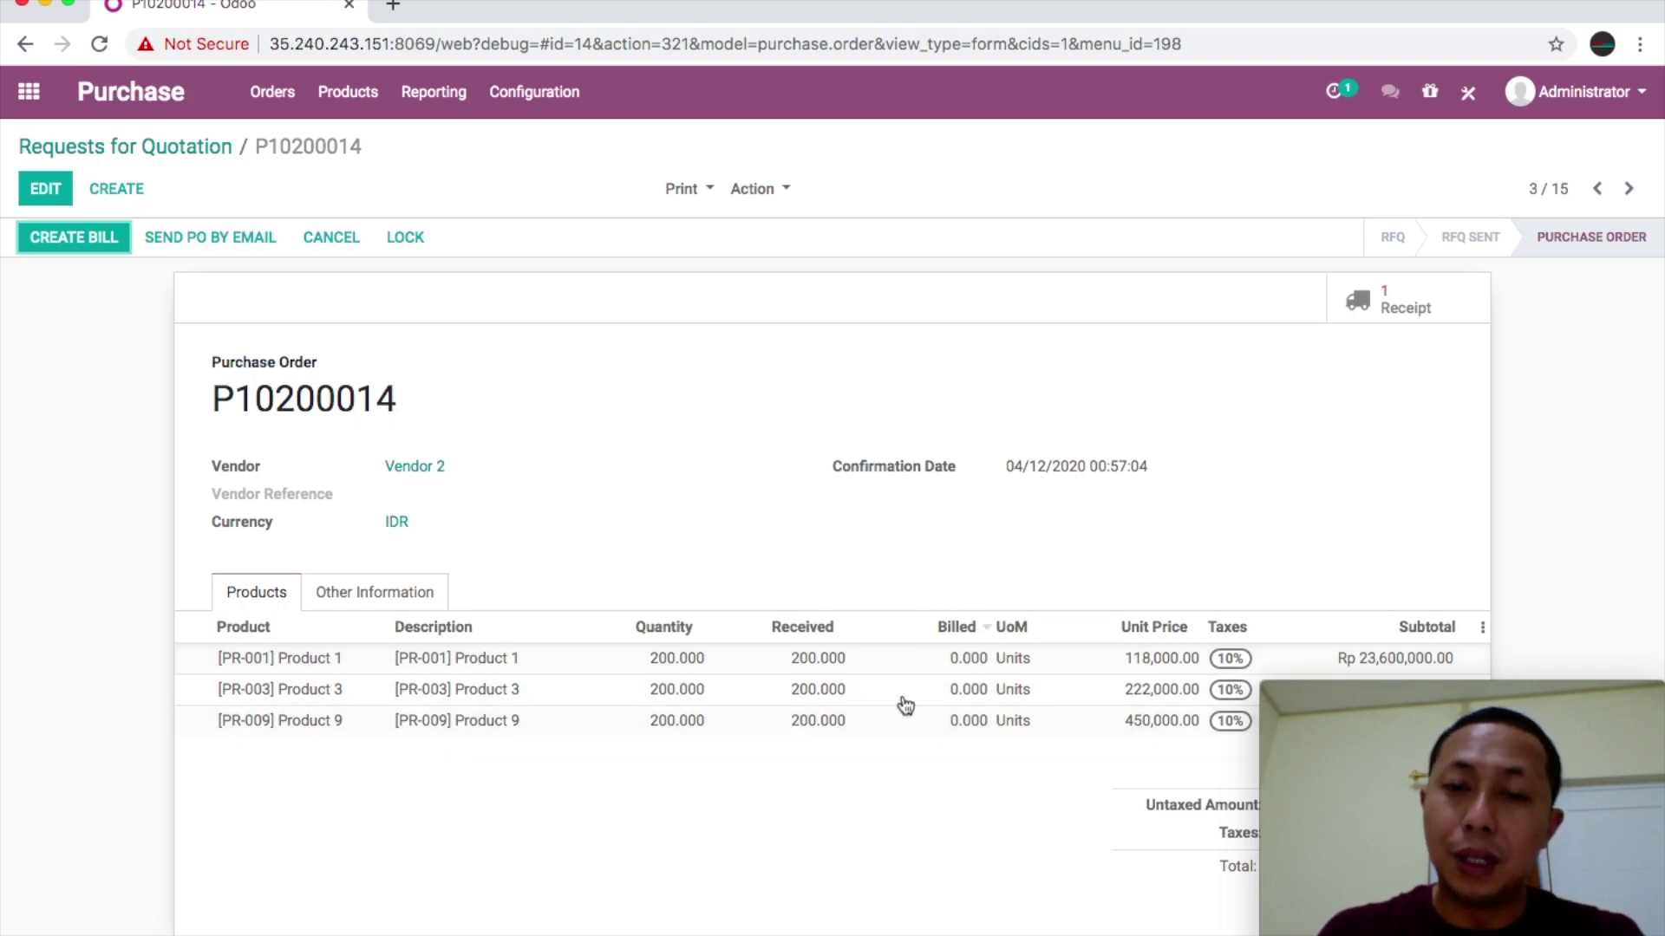
left_click(62, 246)
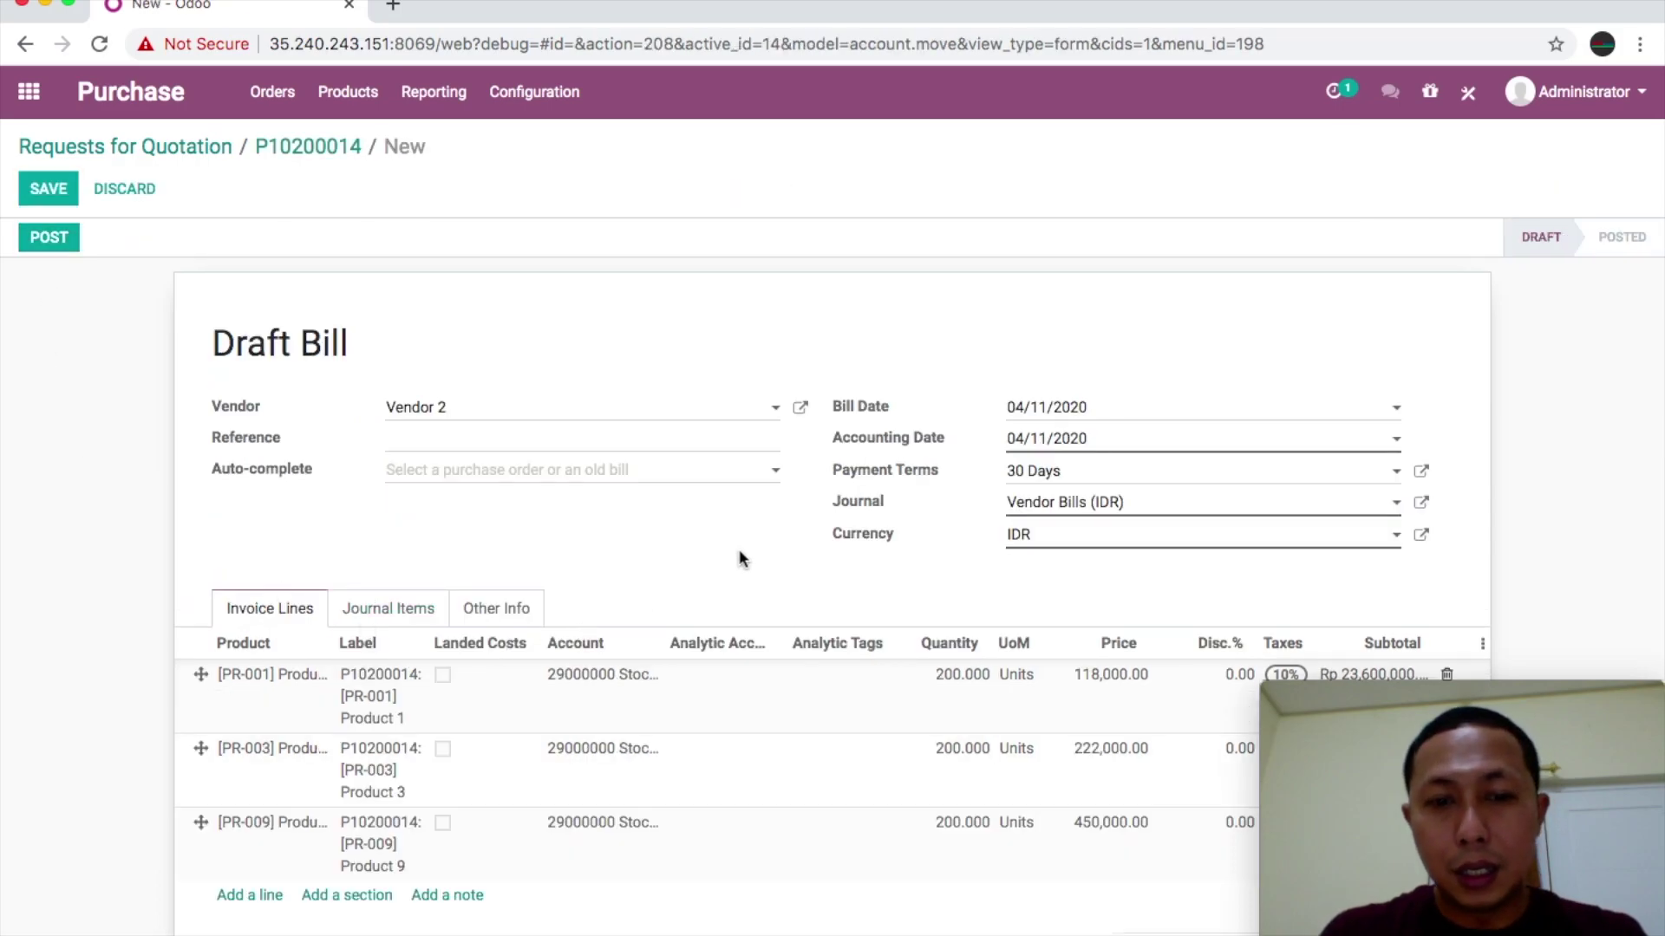
Check the invoice lines and totals of Vendor 2's draft bill and post the bill.
scroll(739, 556, "down", 4)
scroll(738, 555, "down", 1)
scroll(739, 555, "up", 5)
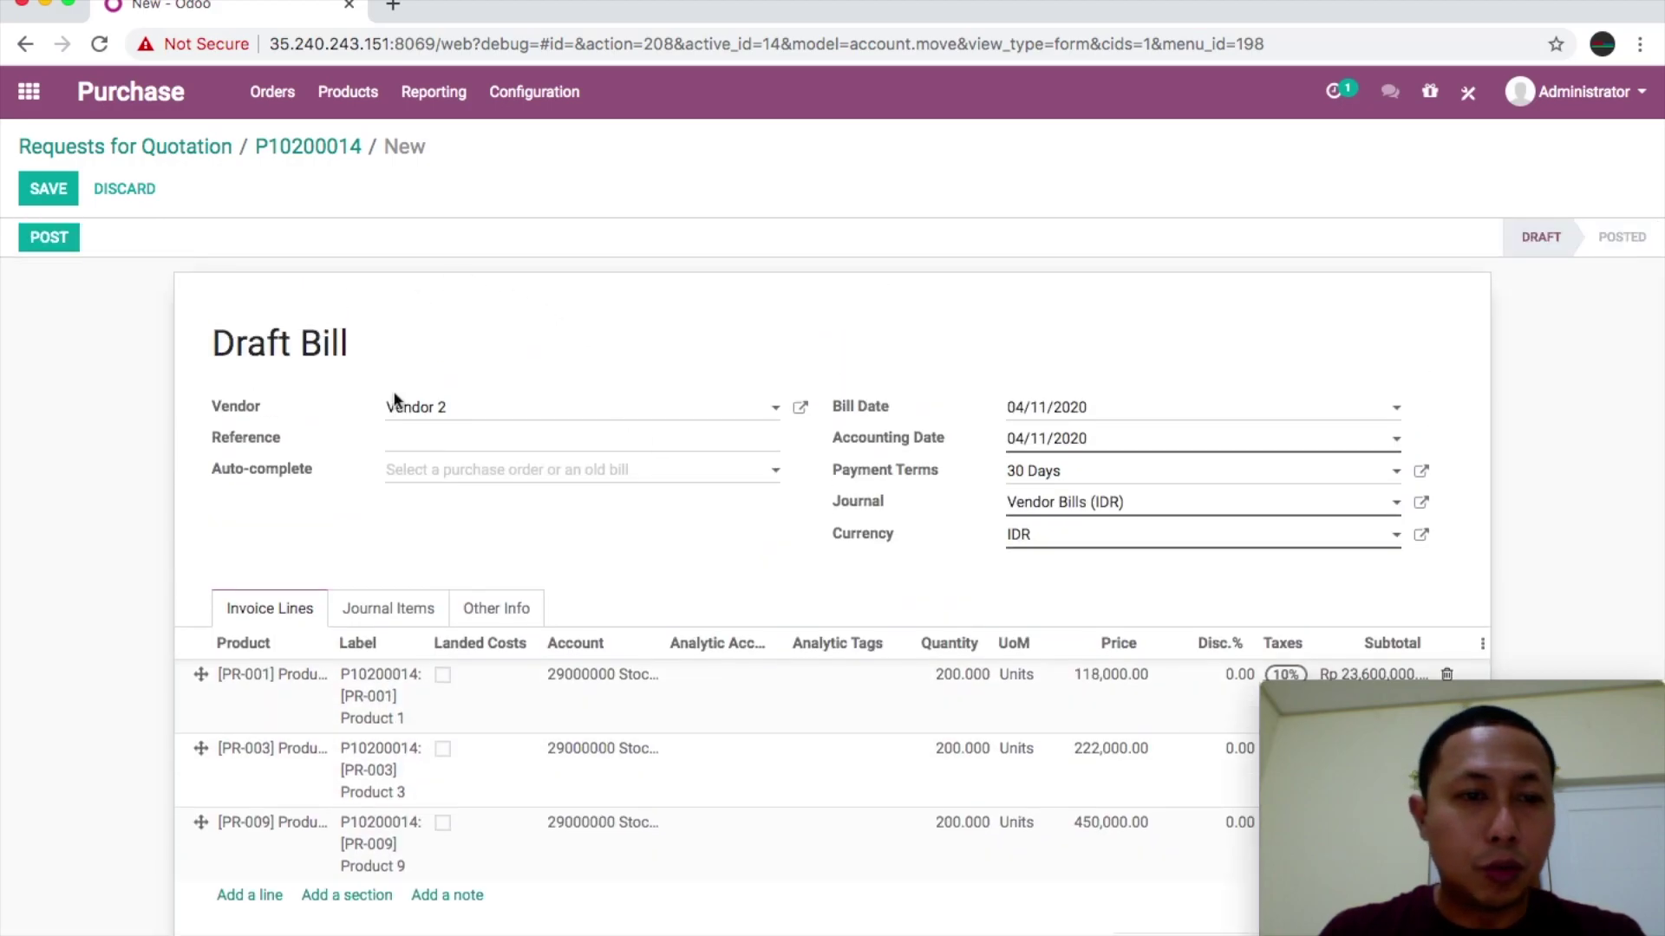
scroll(657, 573, "down", 3)
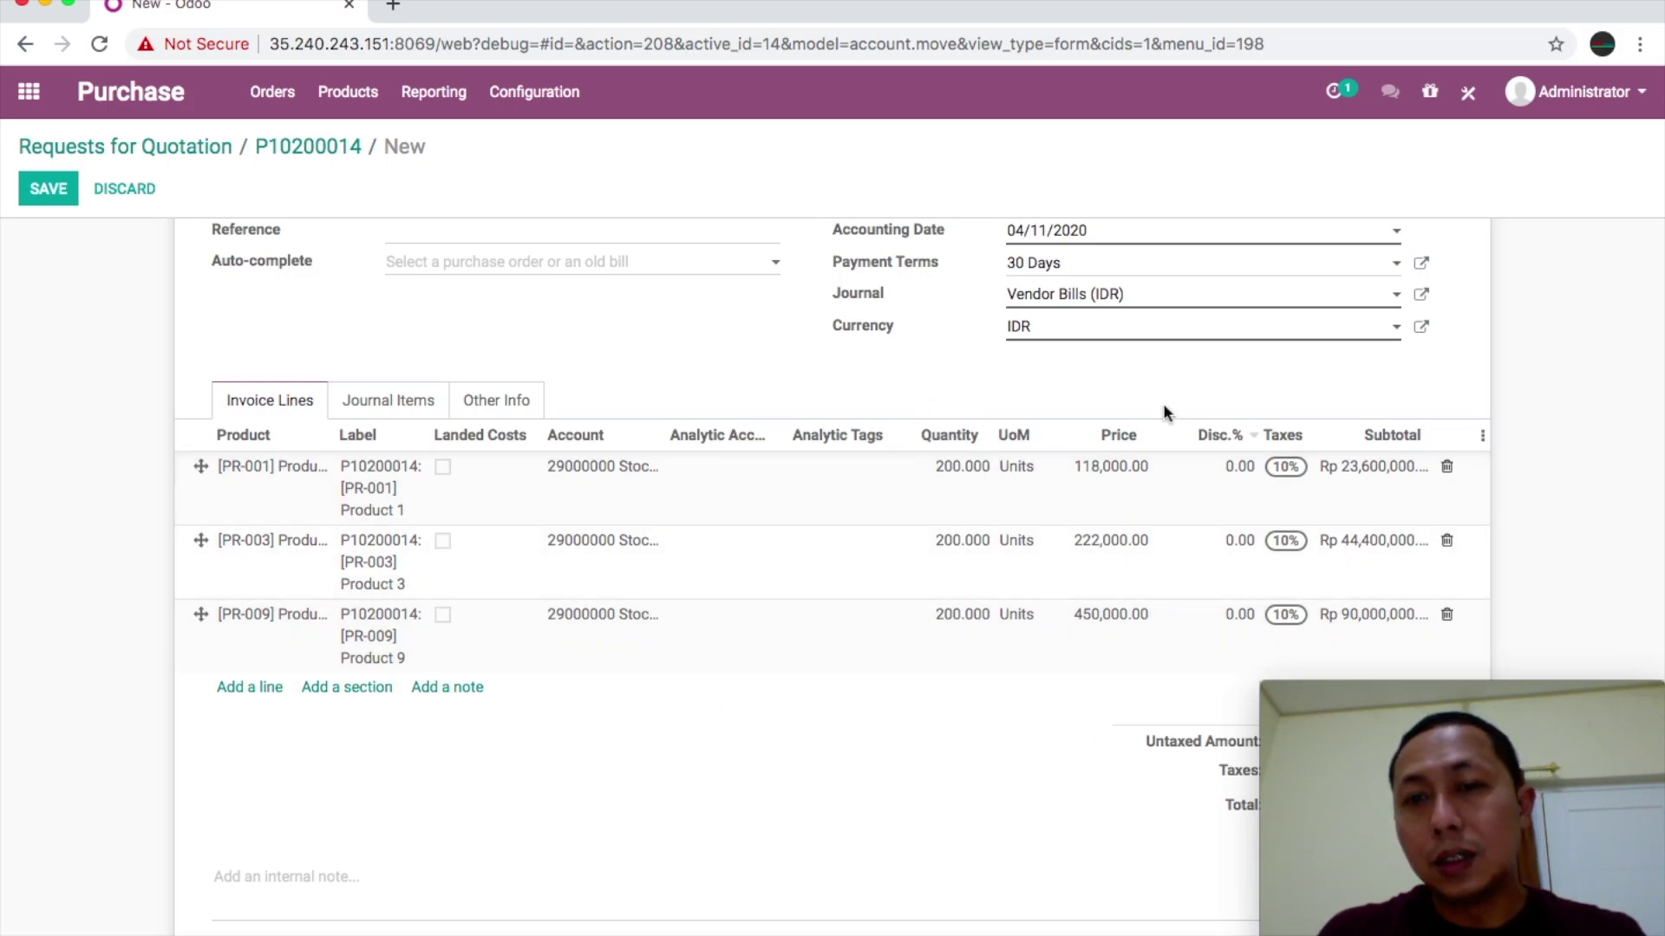
scroll(1076, 663, "down", 2)
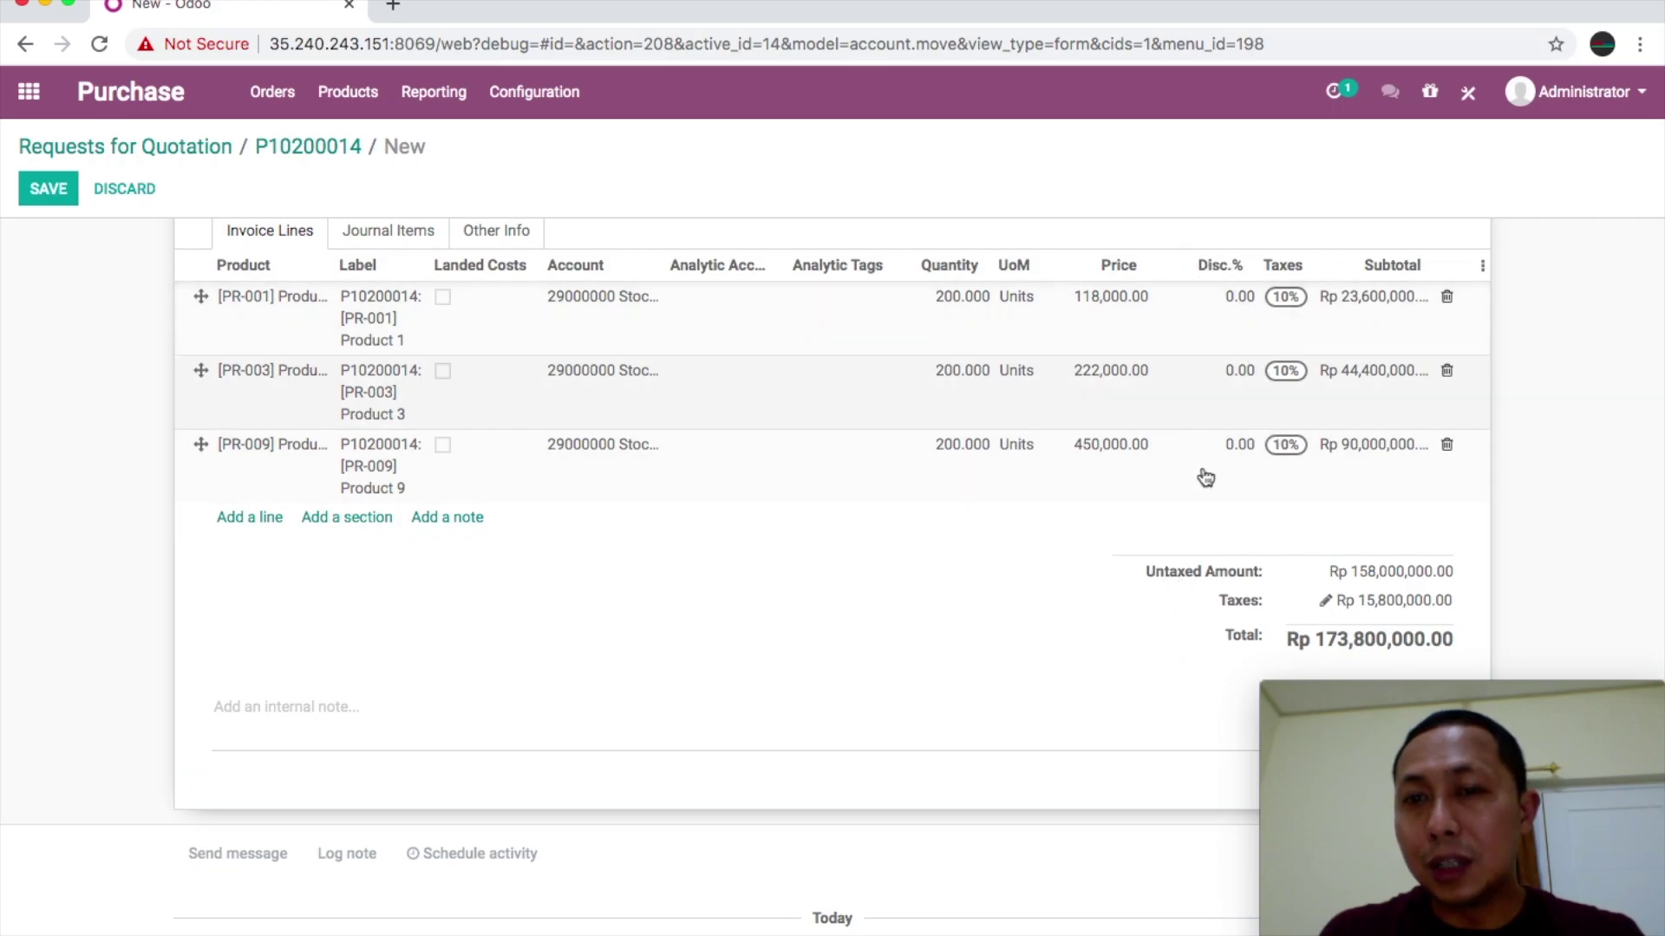
scroll(1032, 571, "down", 1)
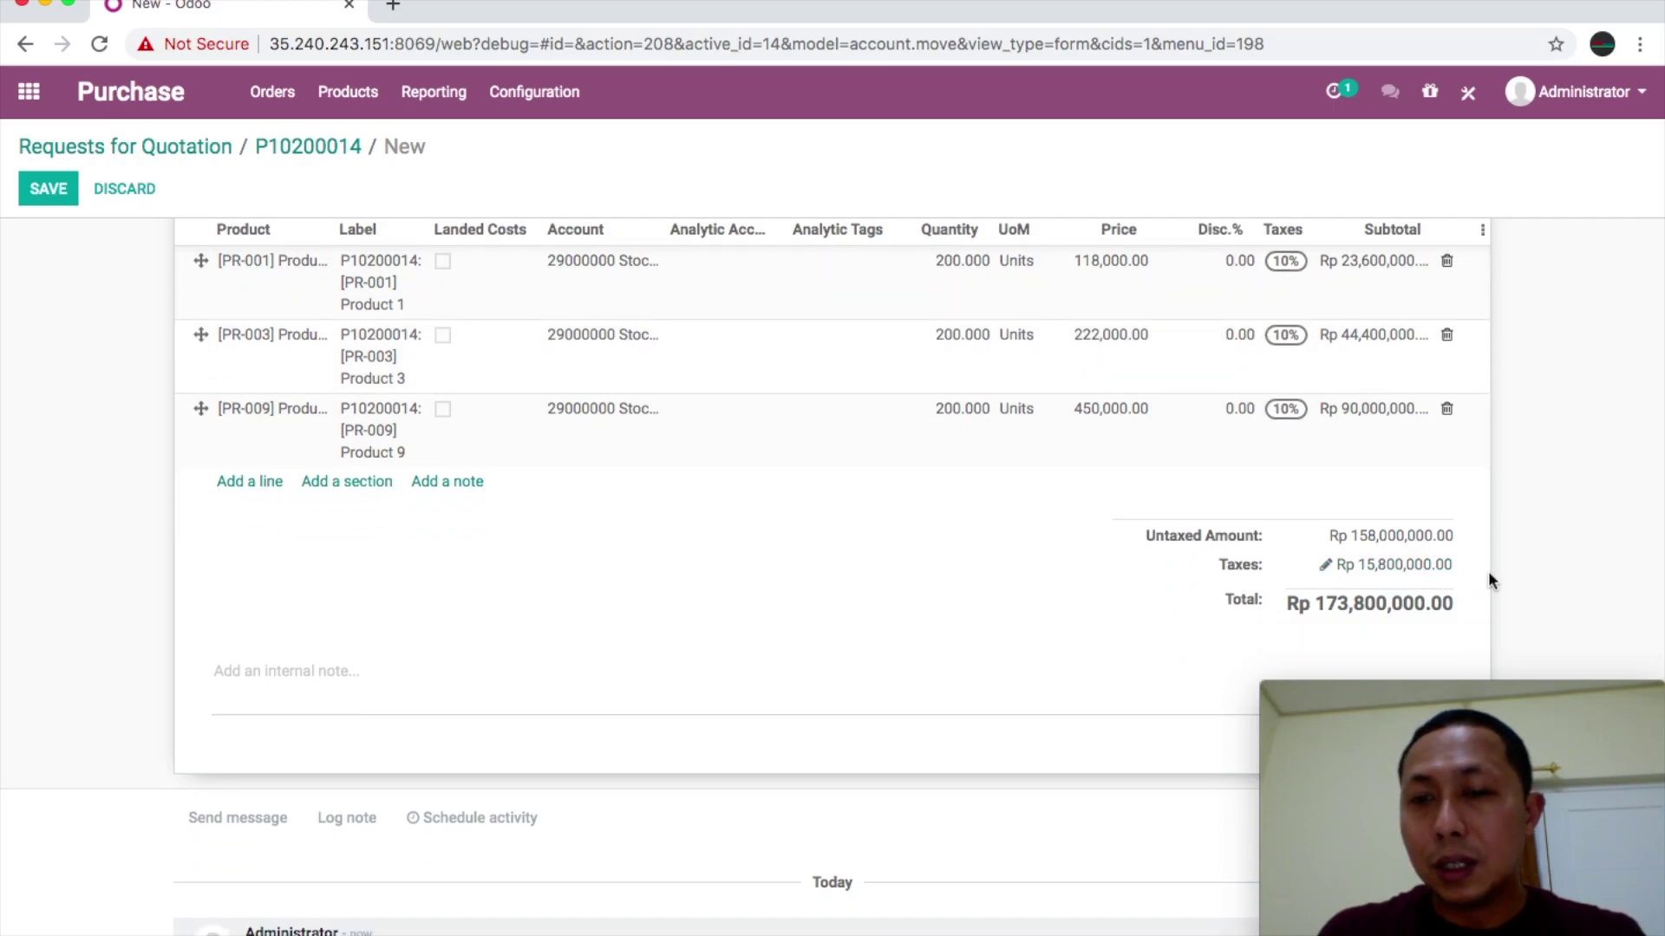
scroll(780, 579, "up", 5)
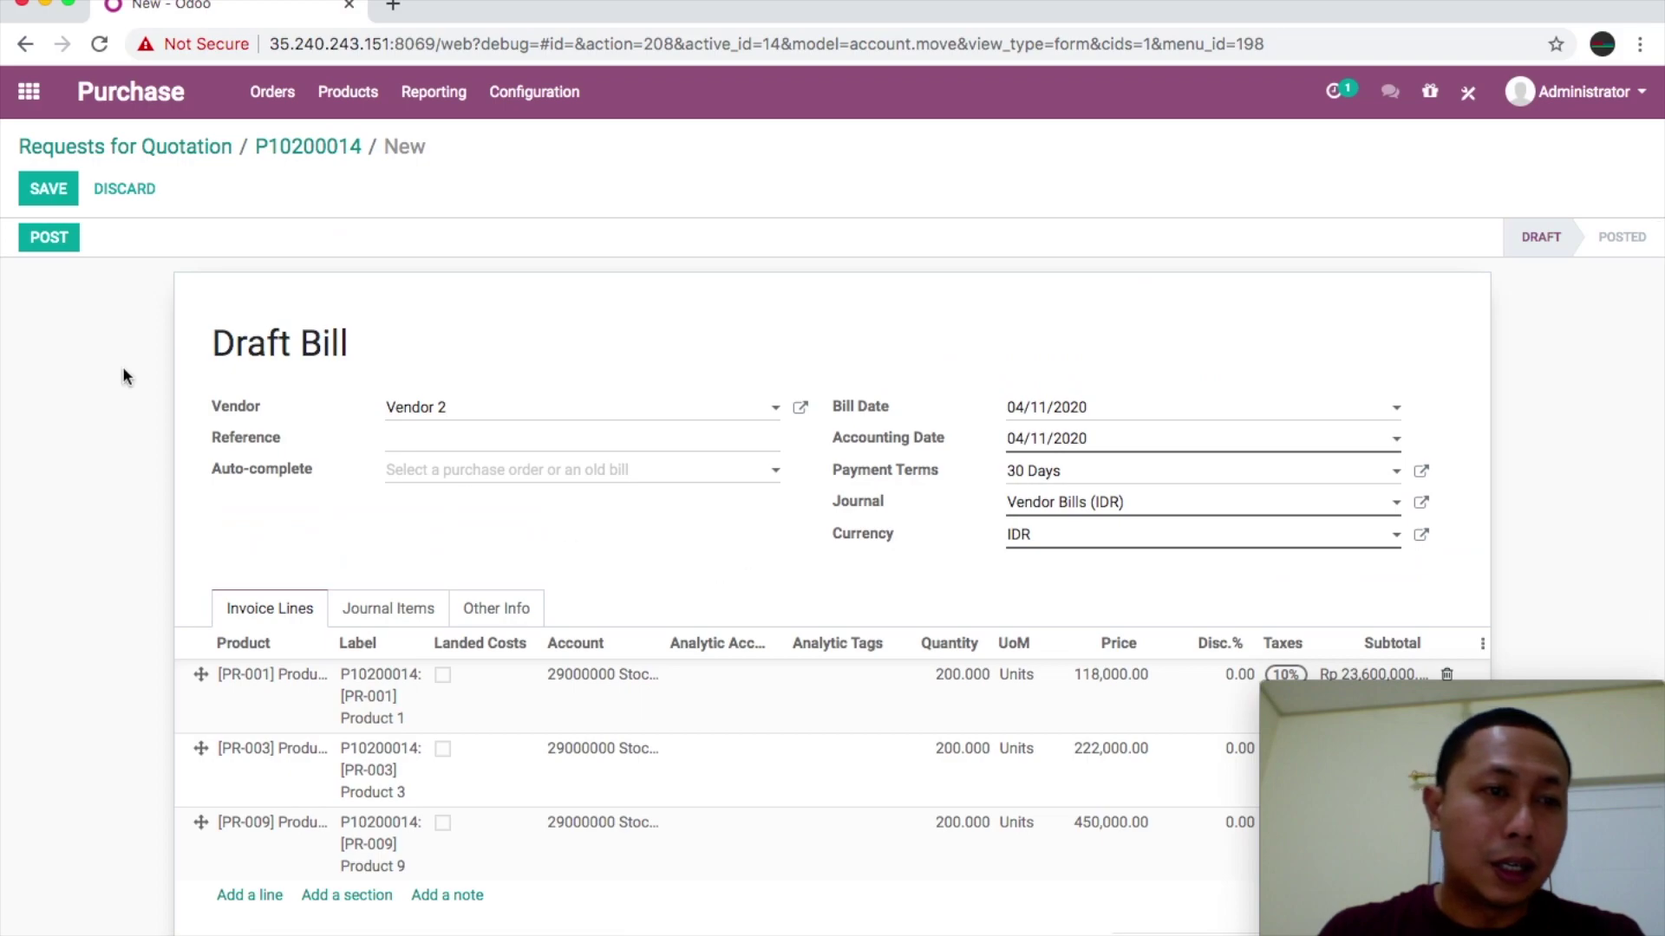
left_click(55, 243)
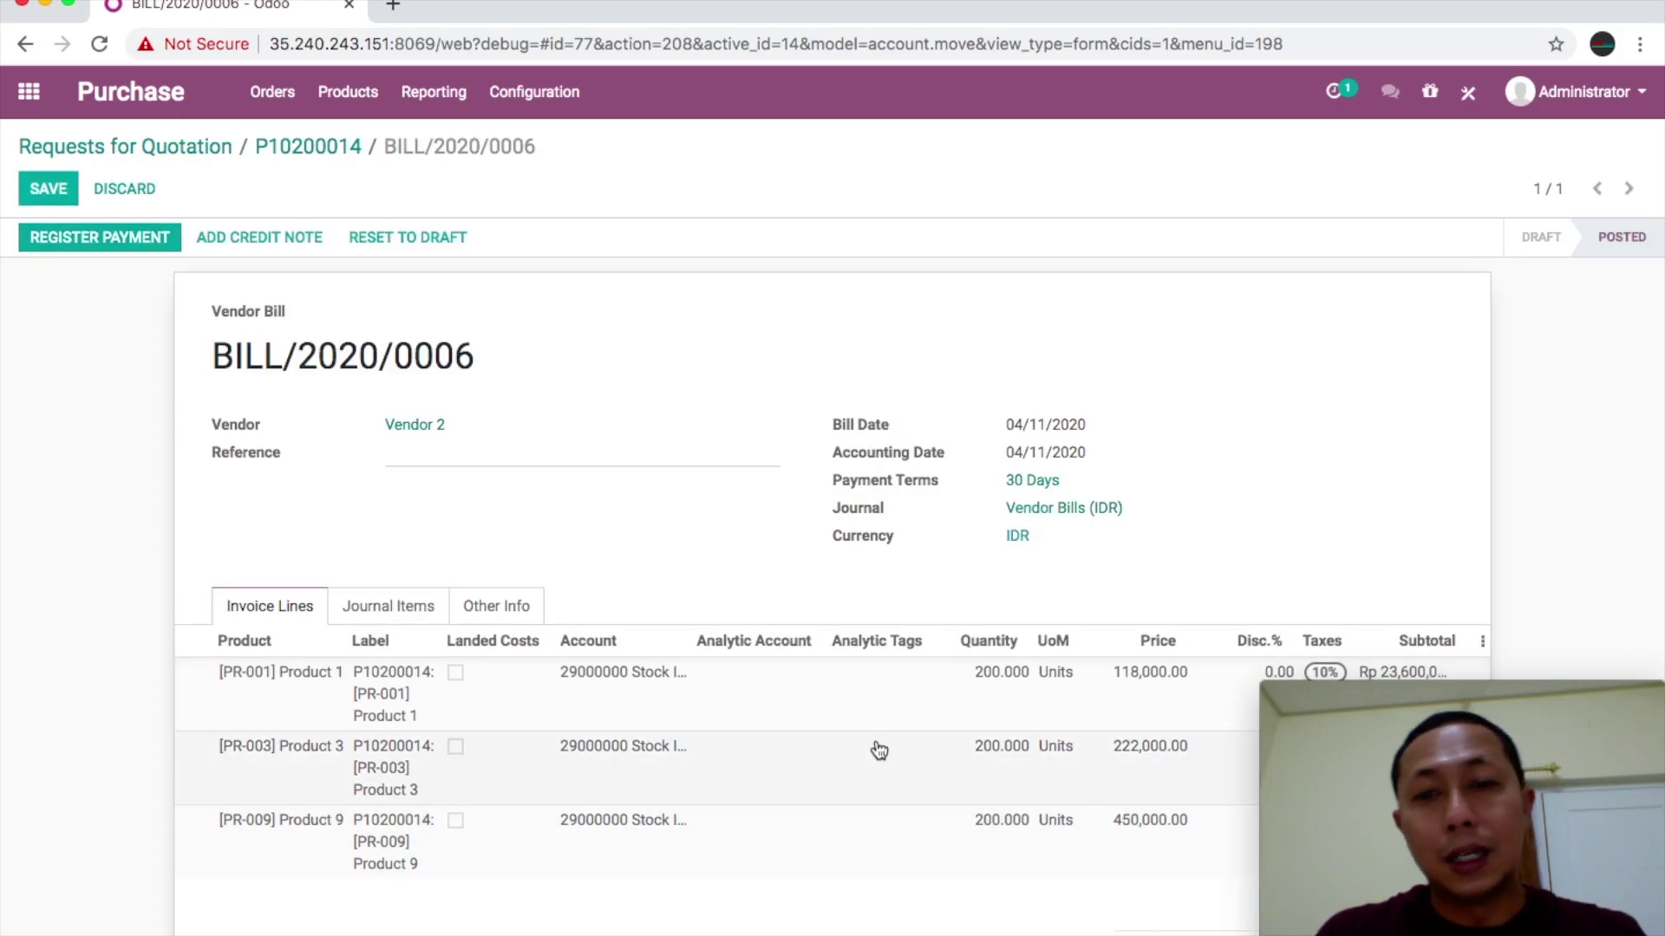
scroll(940, 780, "down", 6)
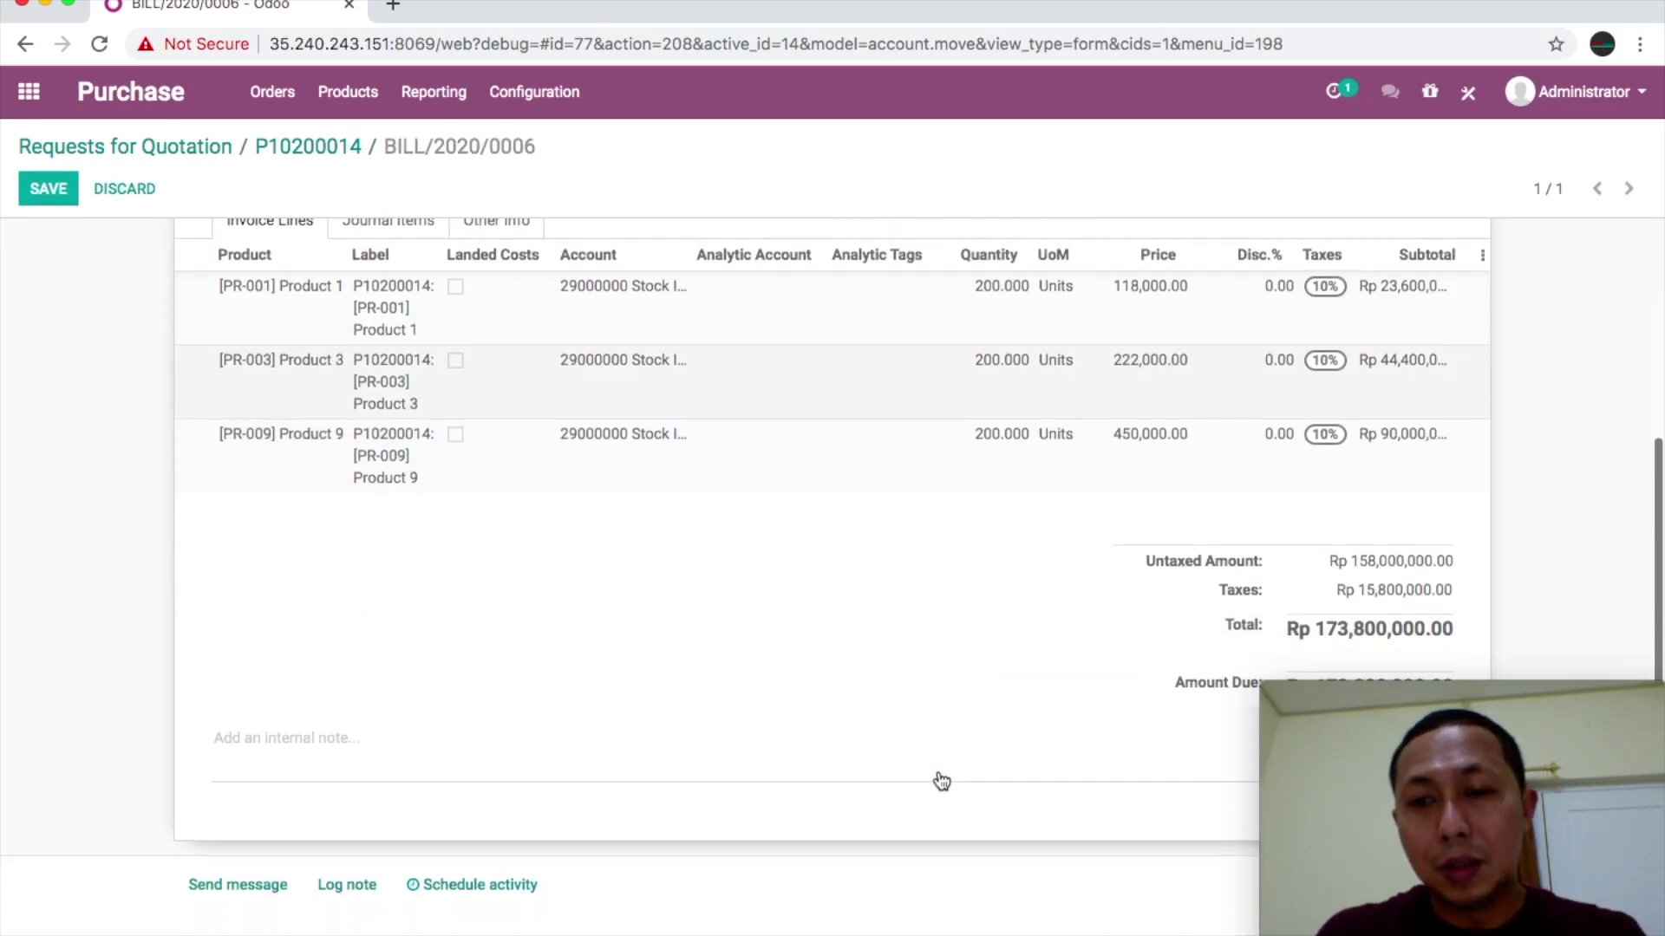
scroll(941, 780, "up", 6)
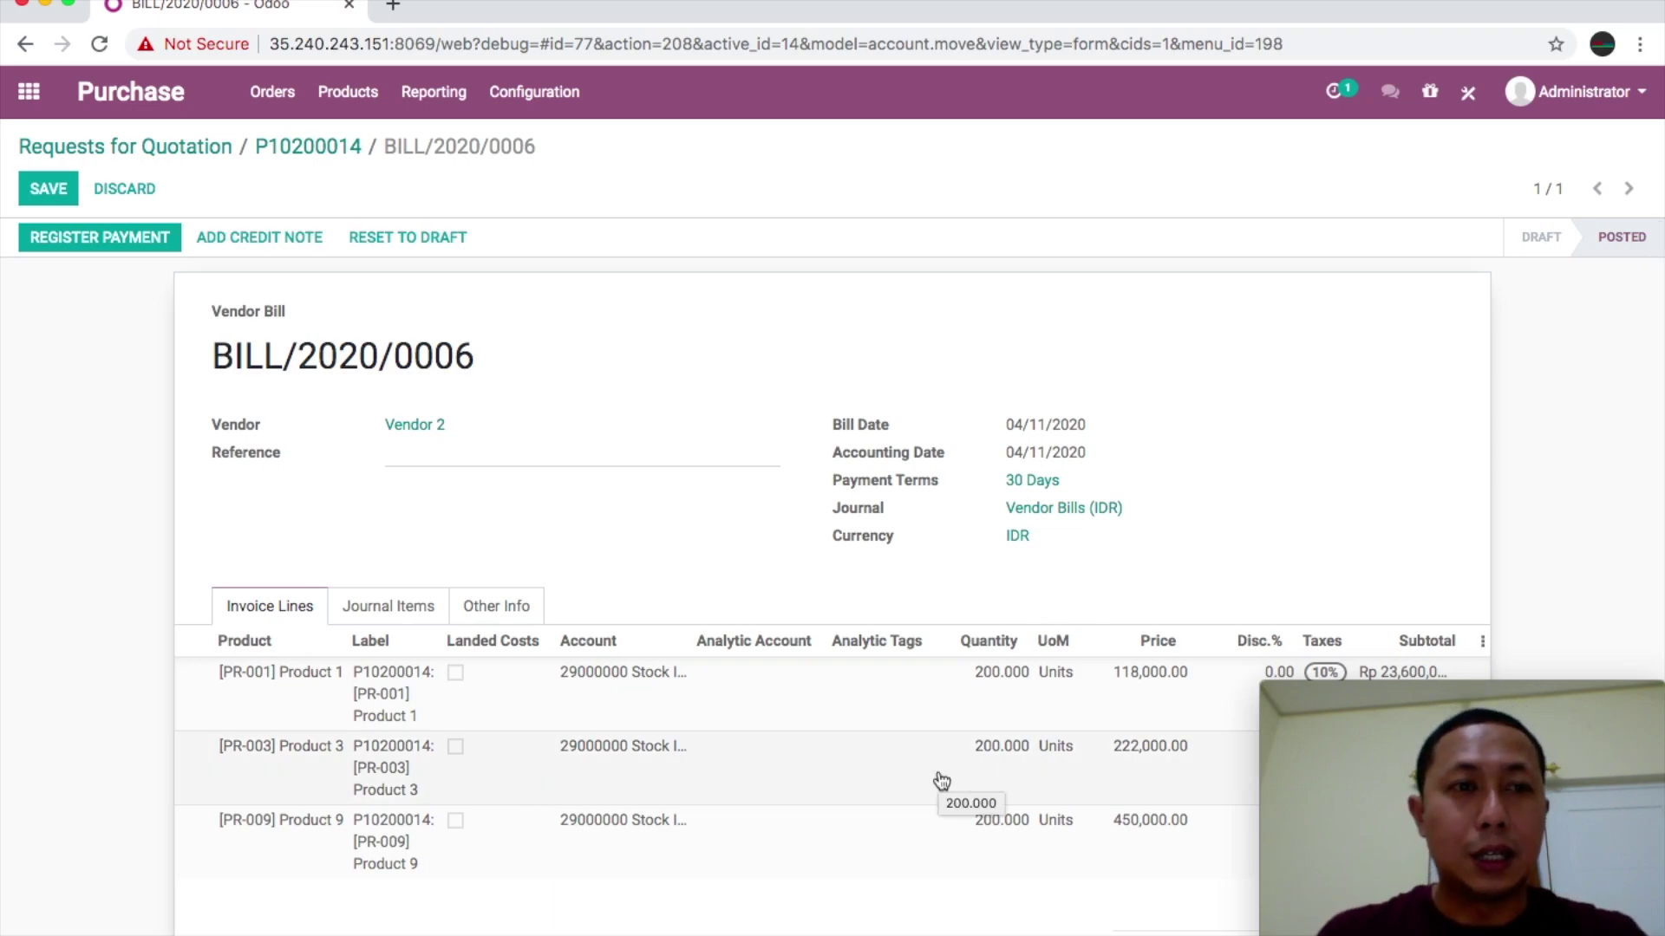
From the Purchase app's list of purchase orders, create a new order with Vendor 3 as the vendor.
left_click(30, 95)
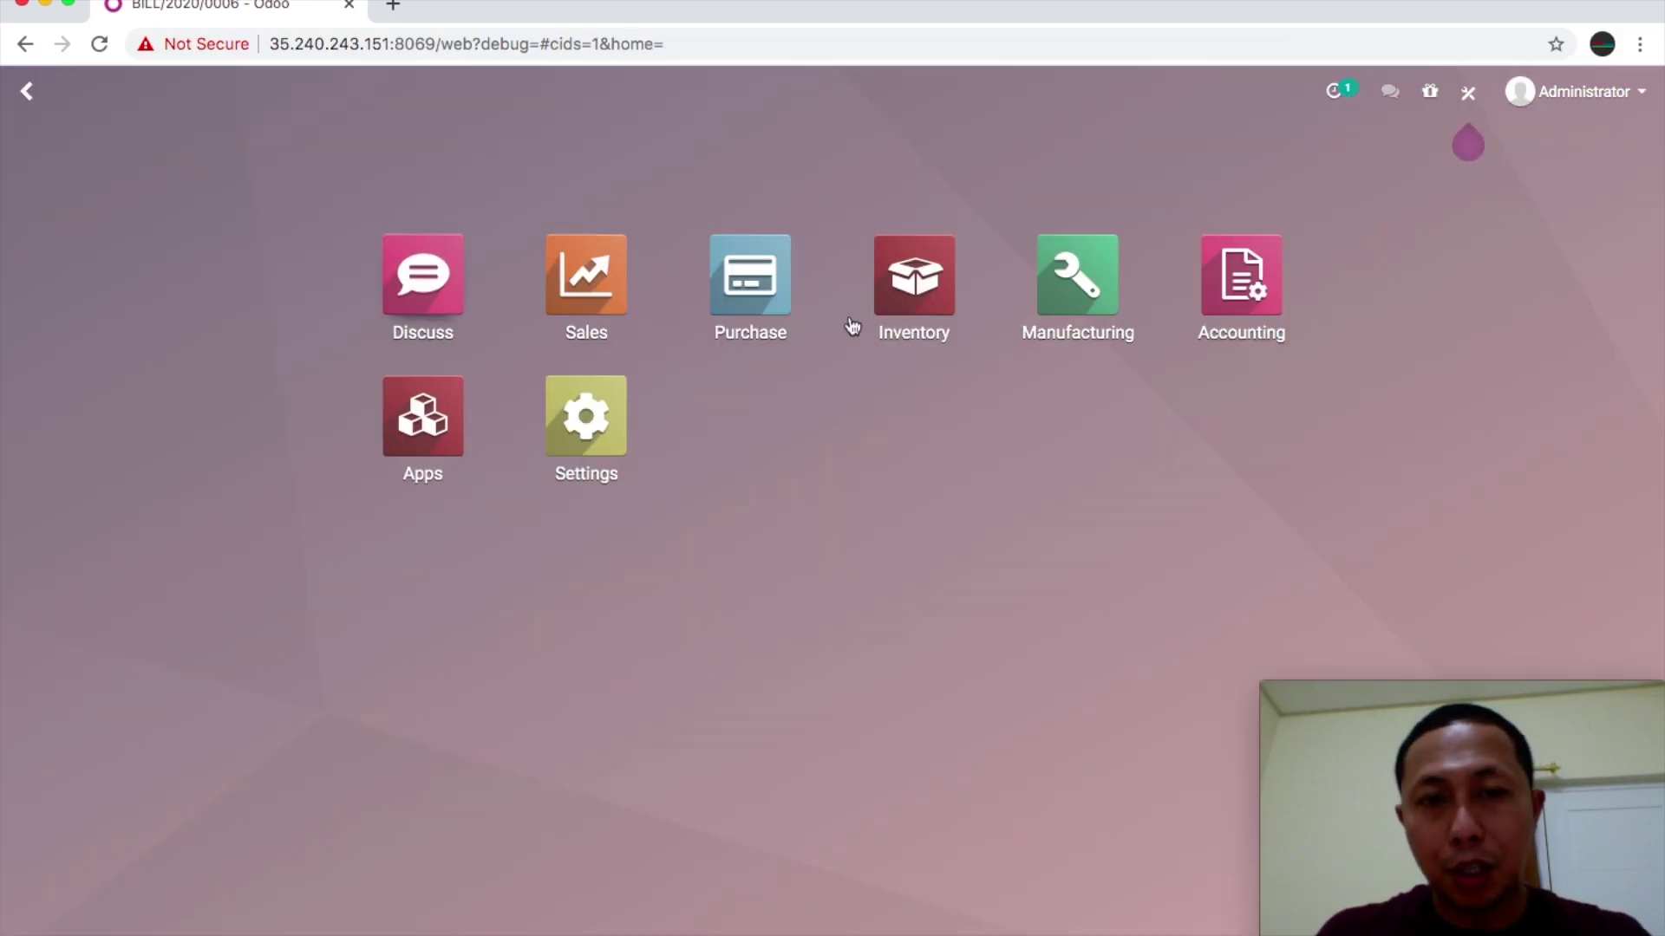
left_click(754, 286)
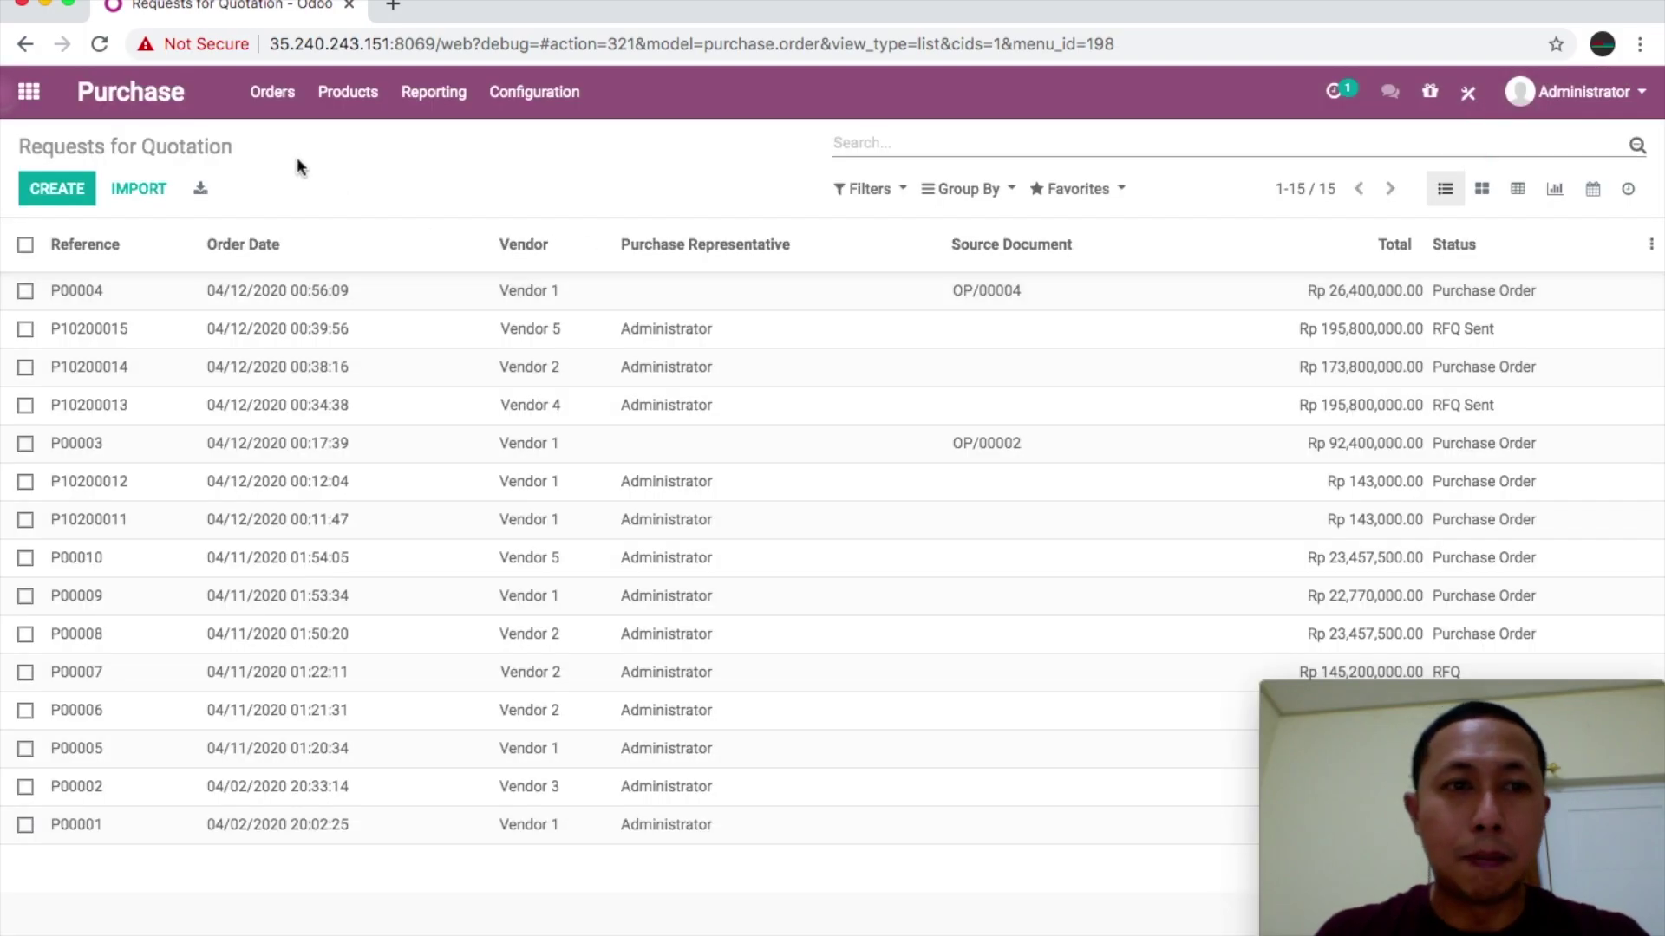
left_click(278, 99)
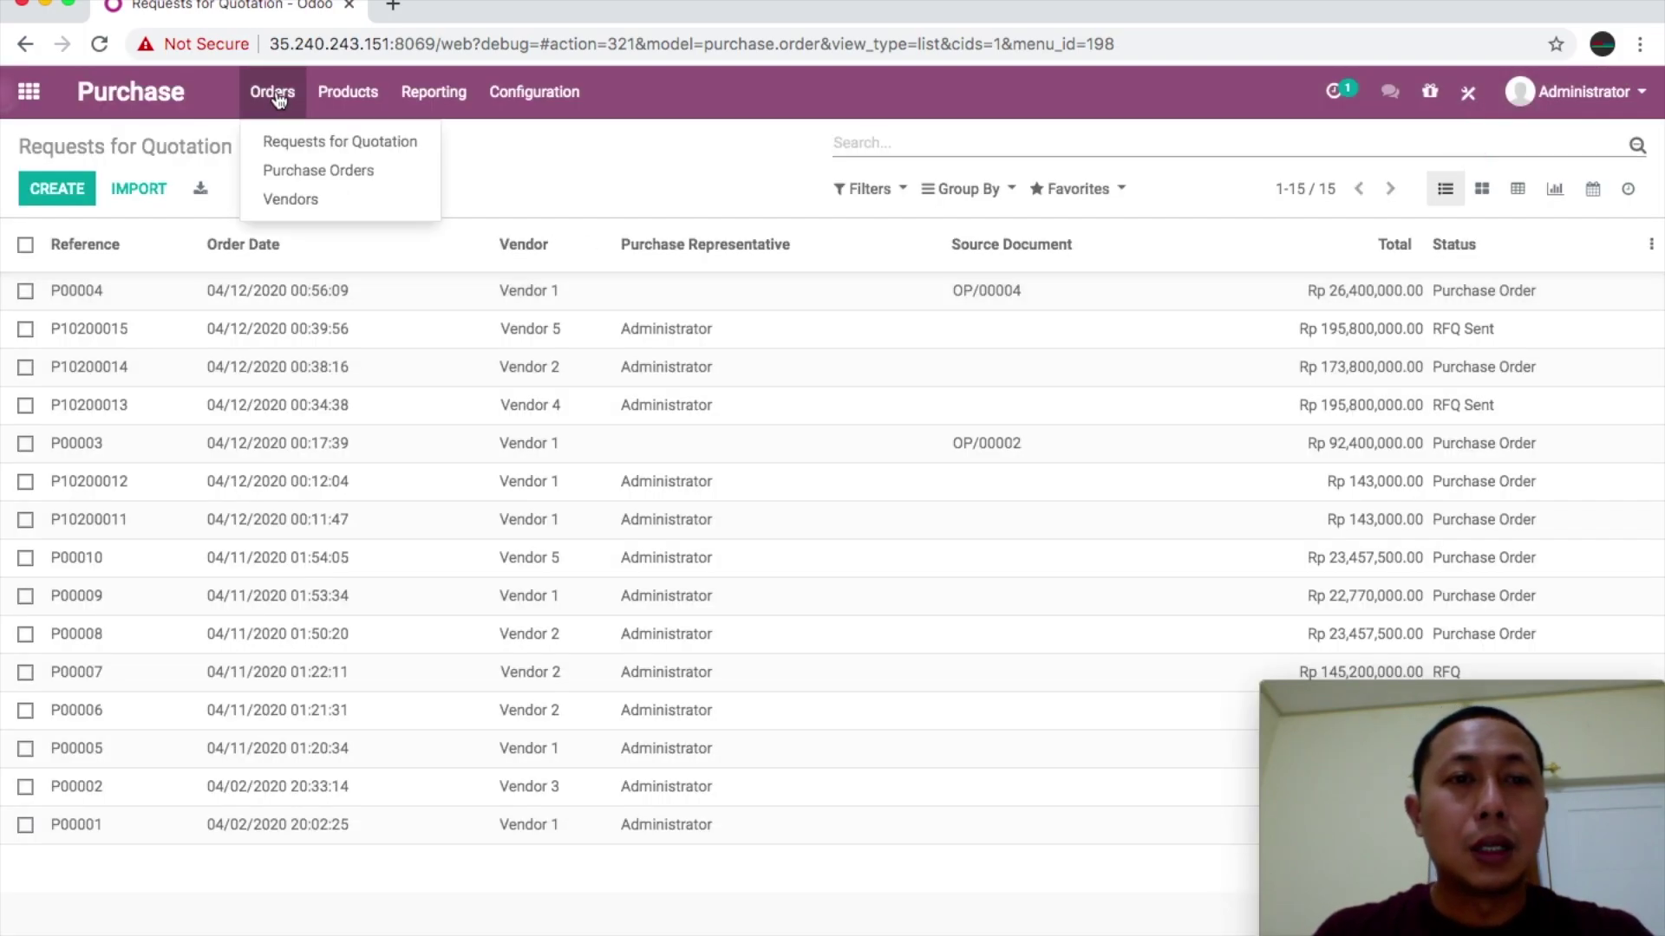
left_click(323, 177)
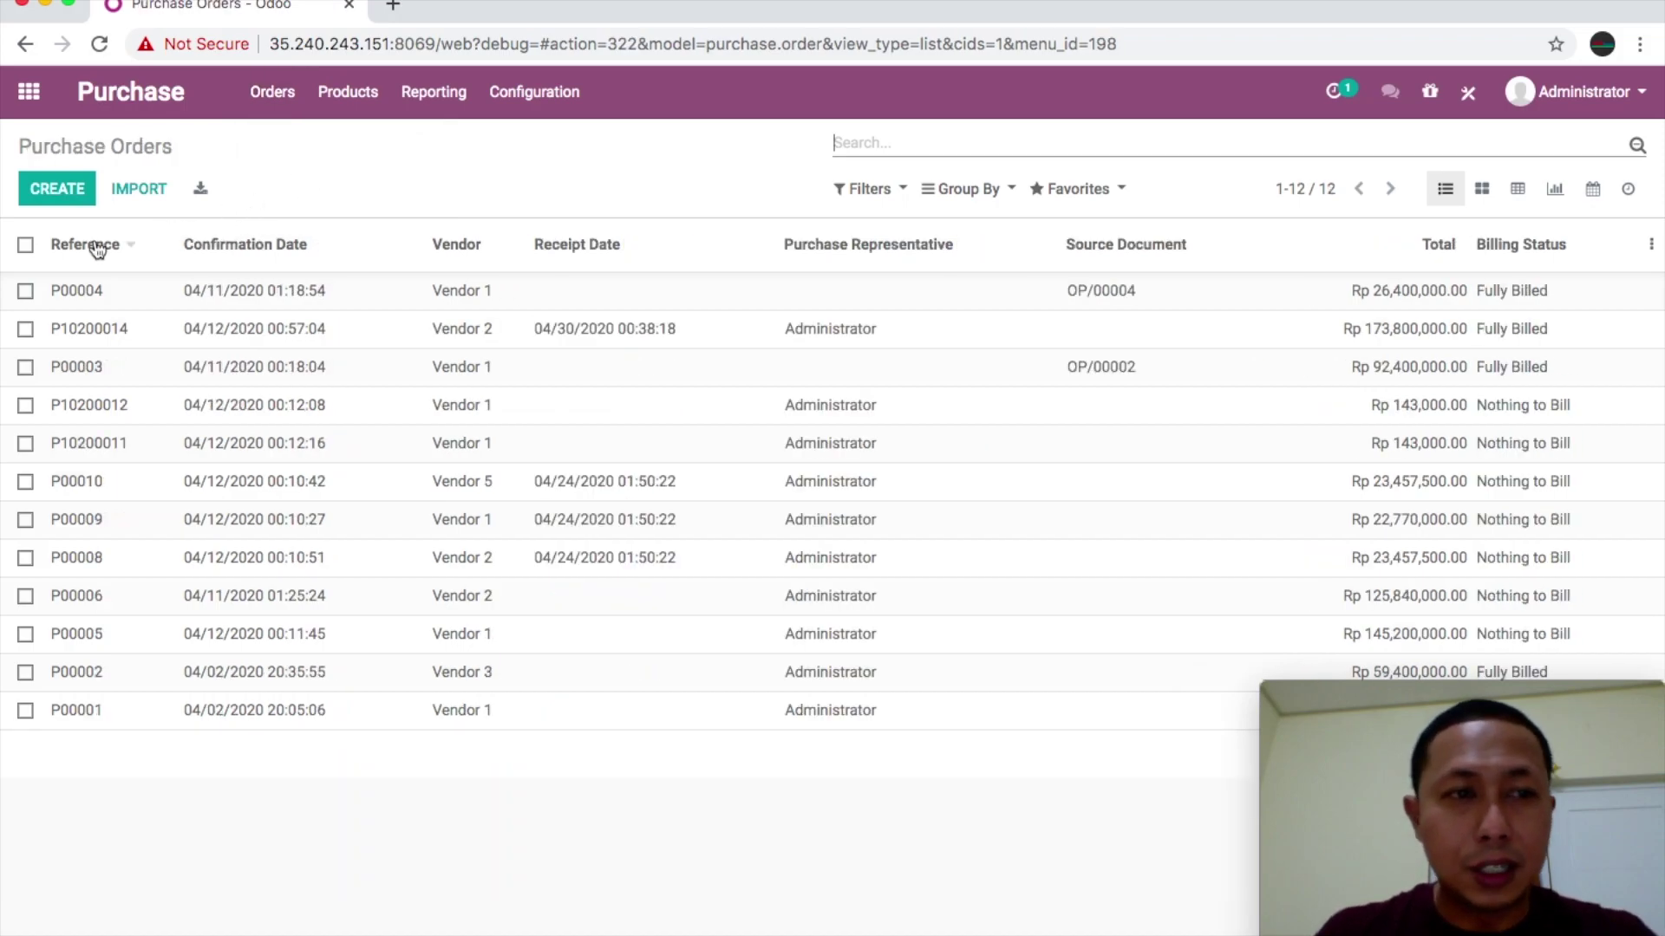
left_click(51, 193)
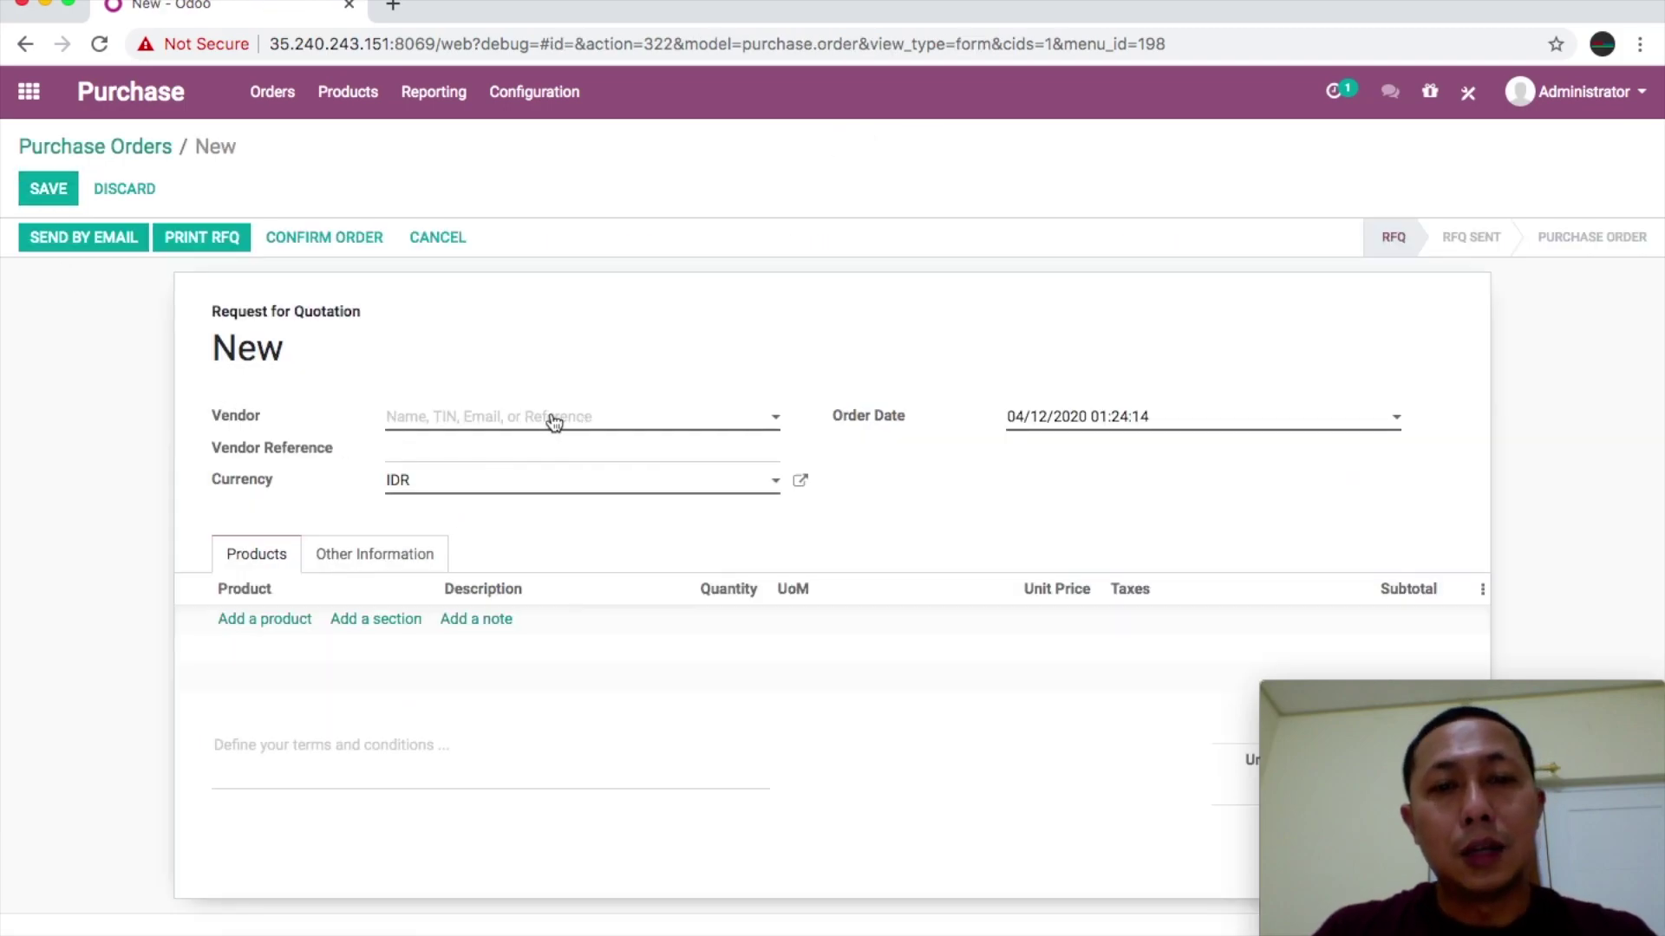
left_click(550, 419)
left_click(532, 522)
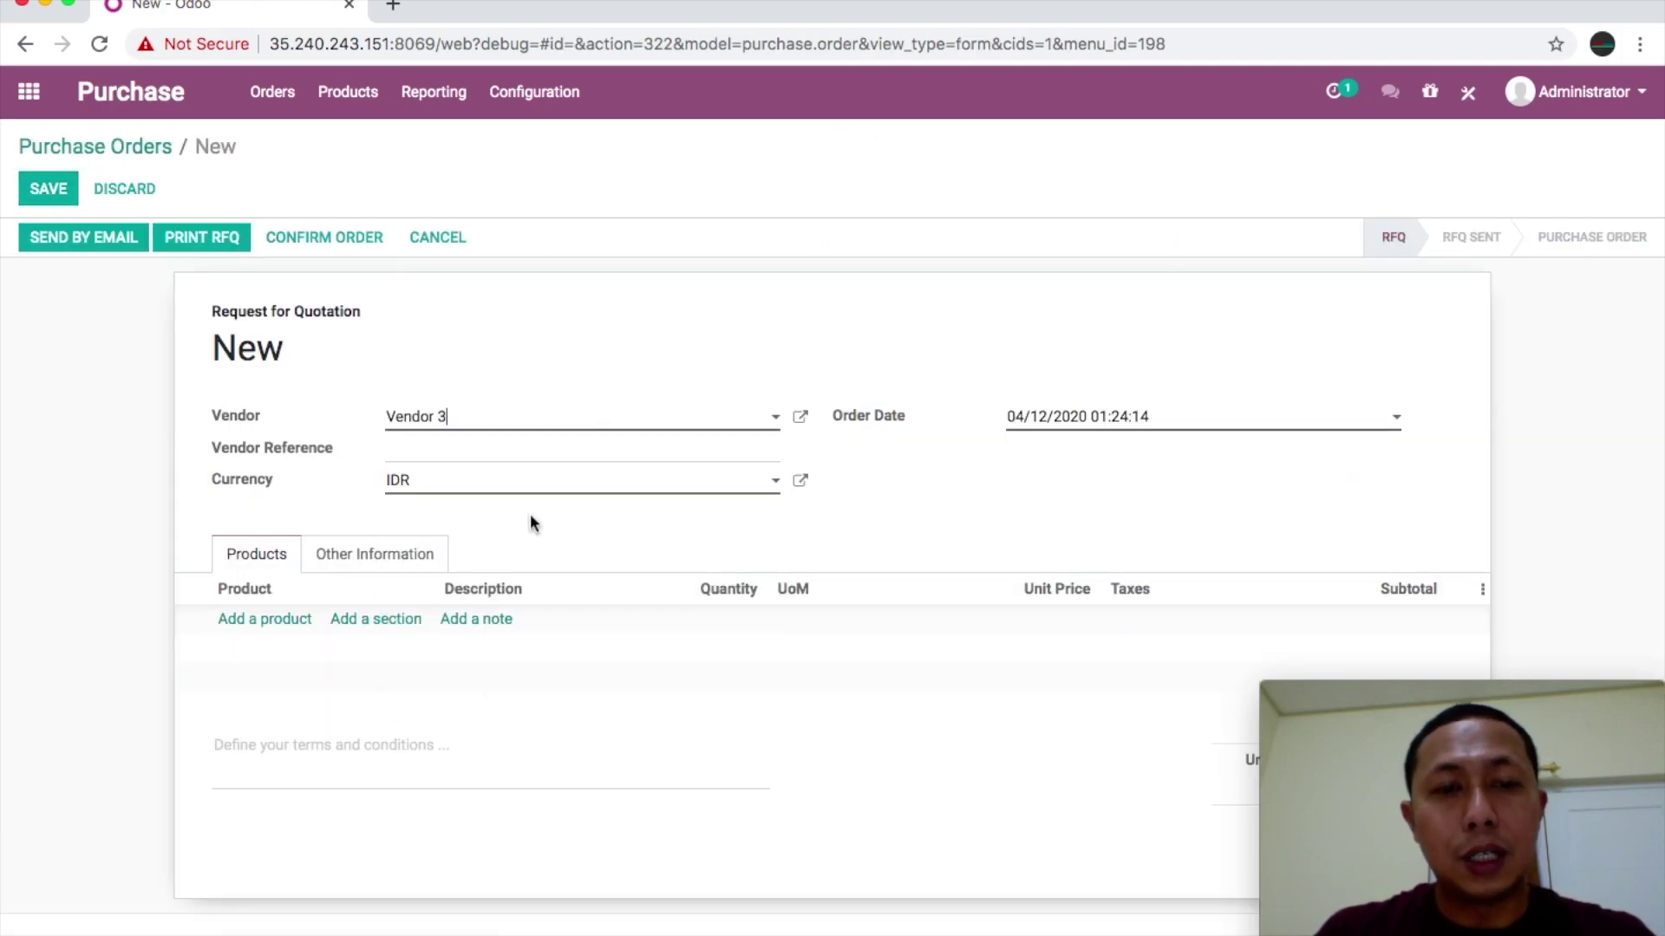
Add a line for [PR-001] Product 1 to Vendor 3's order with quantity 300 and unit price 100000.
left_click(272, 621)
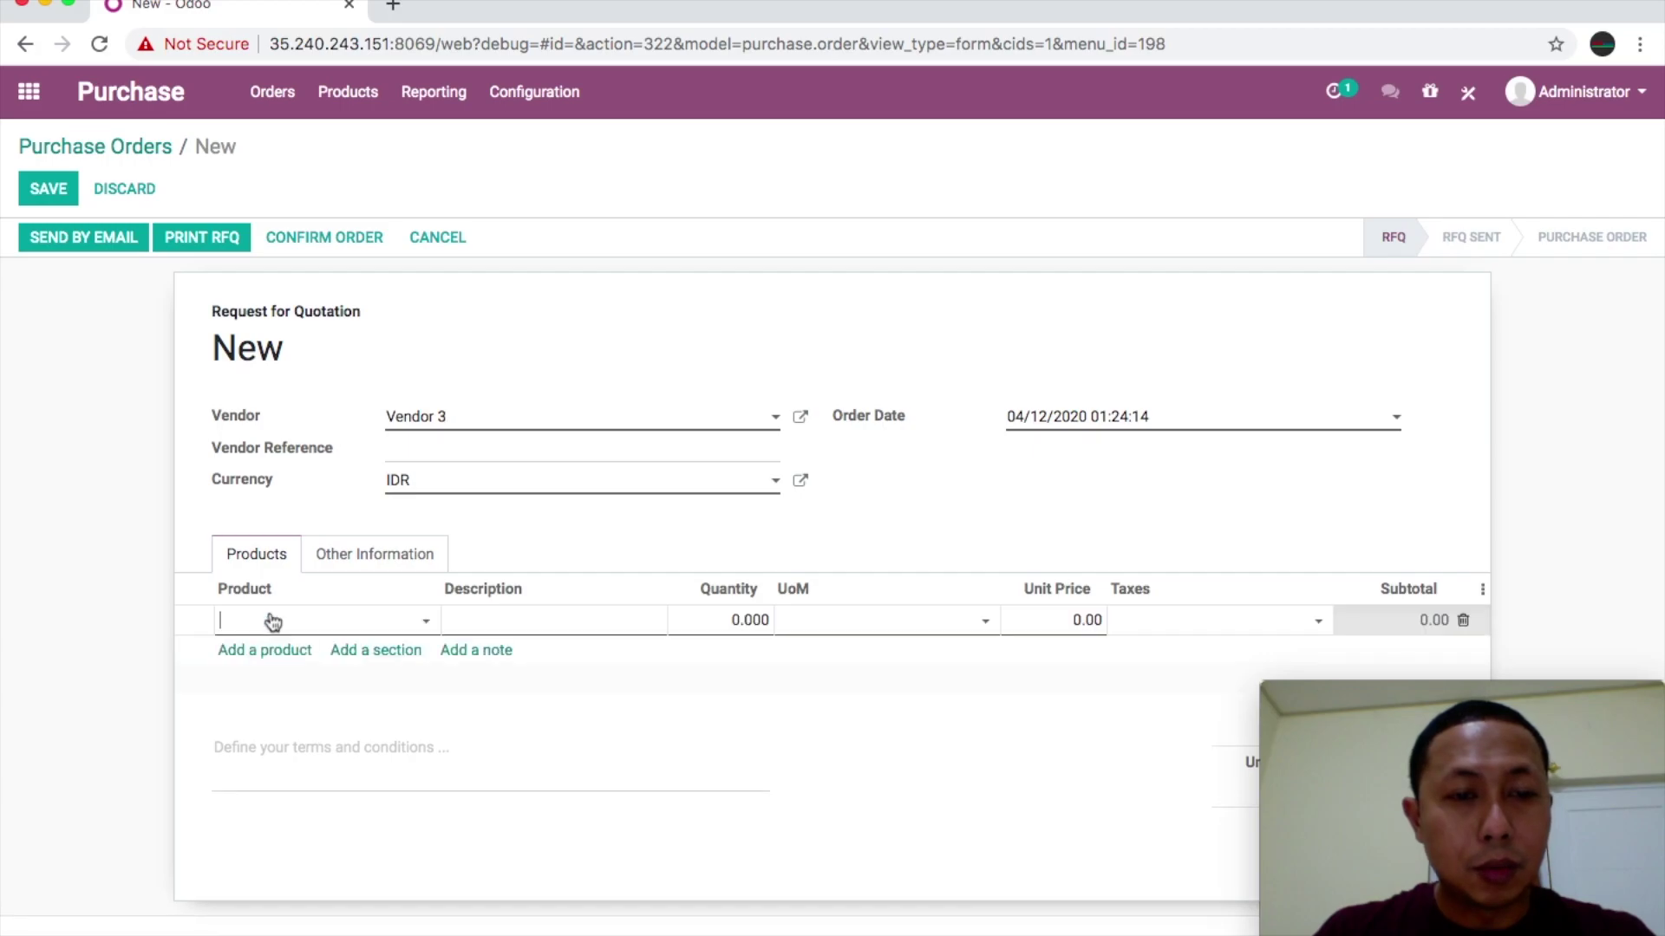
left_click(312, 623)
left_click(319, 852)
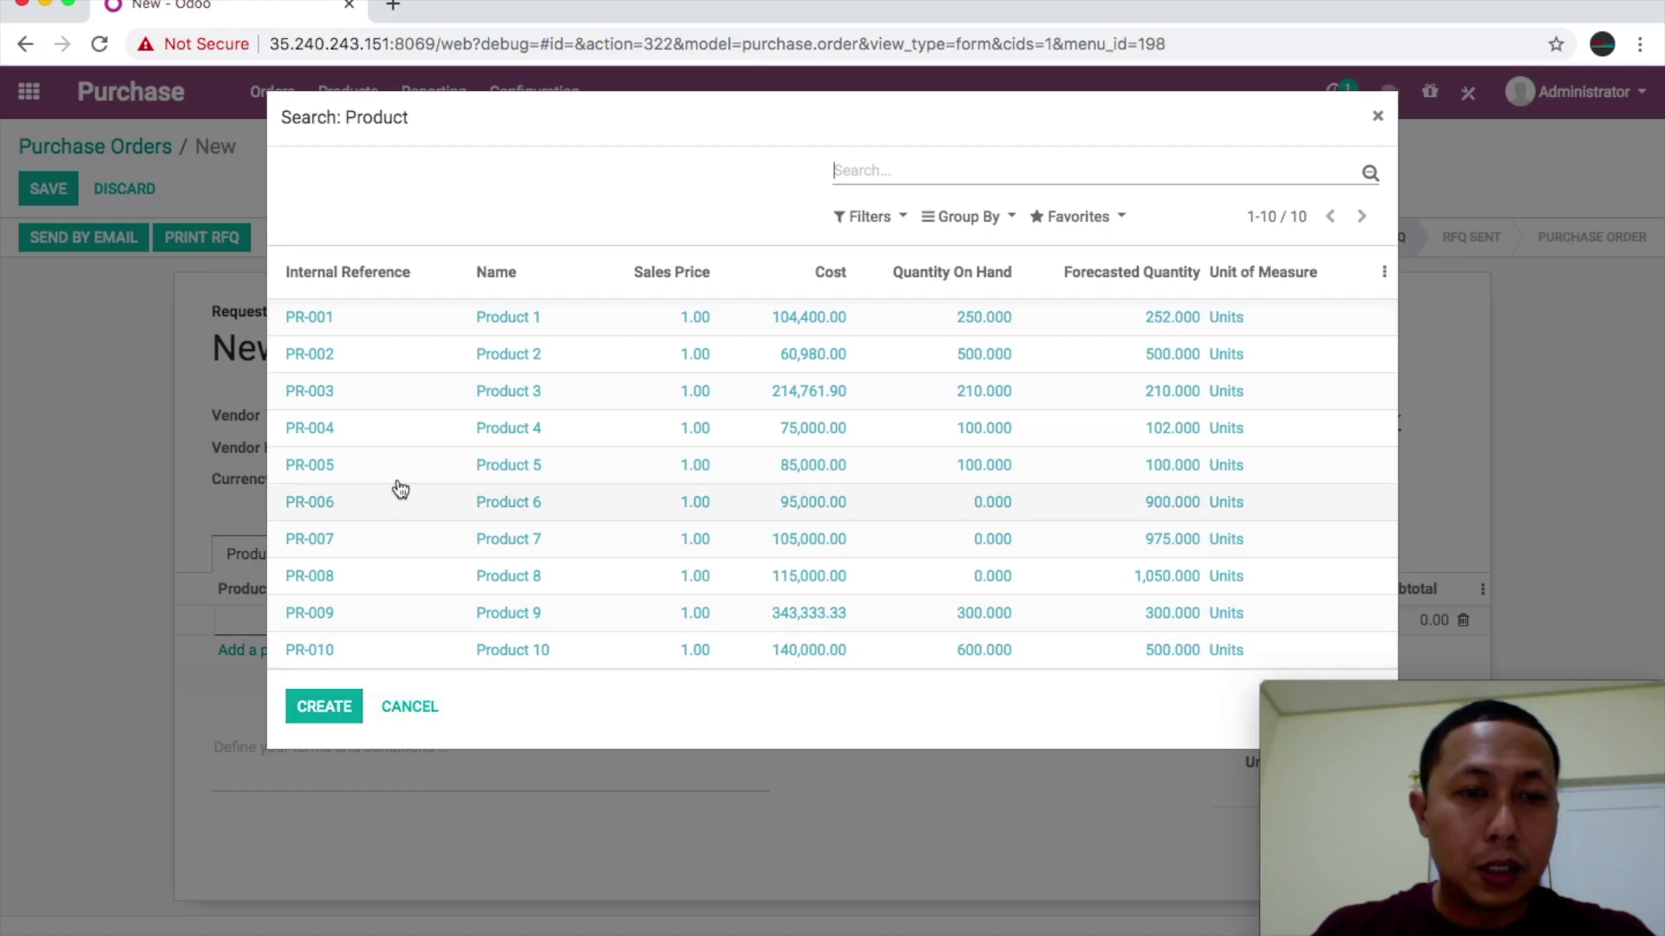
key("Escape")
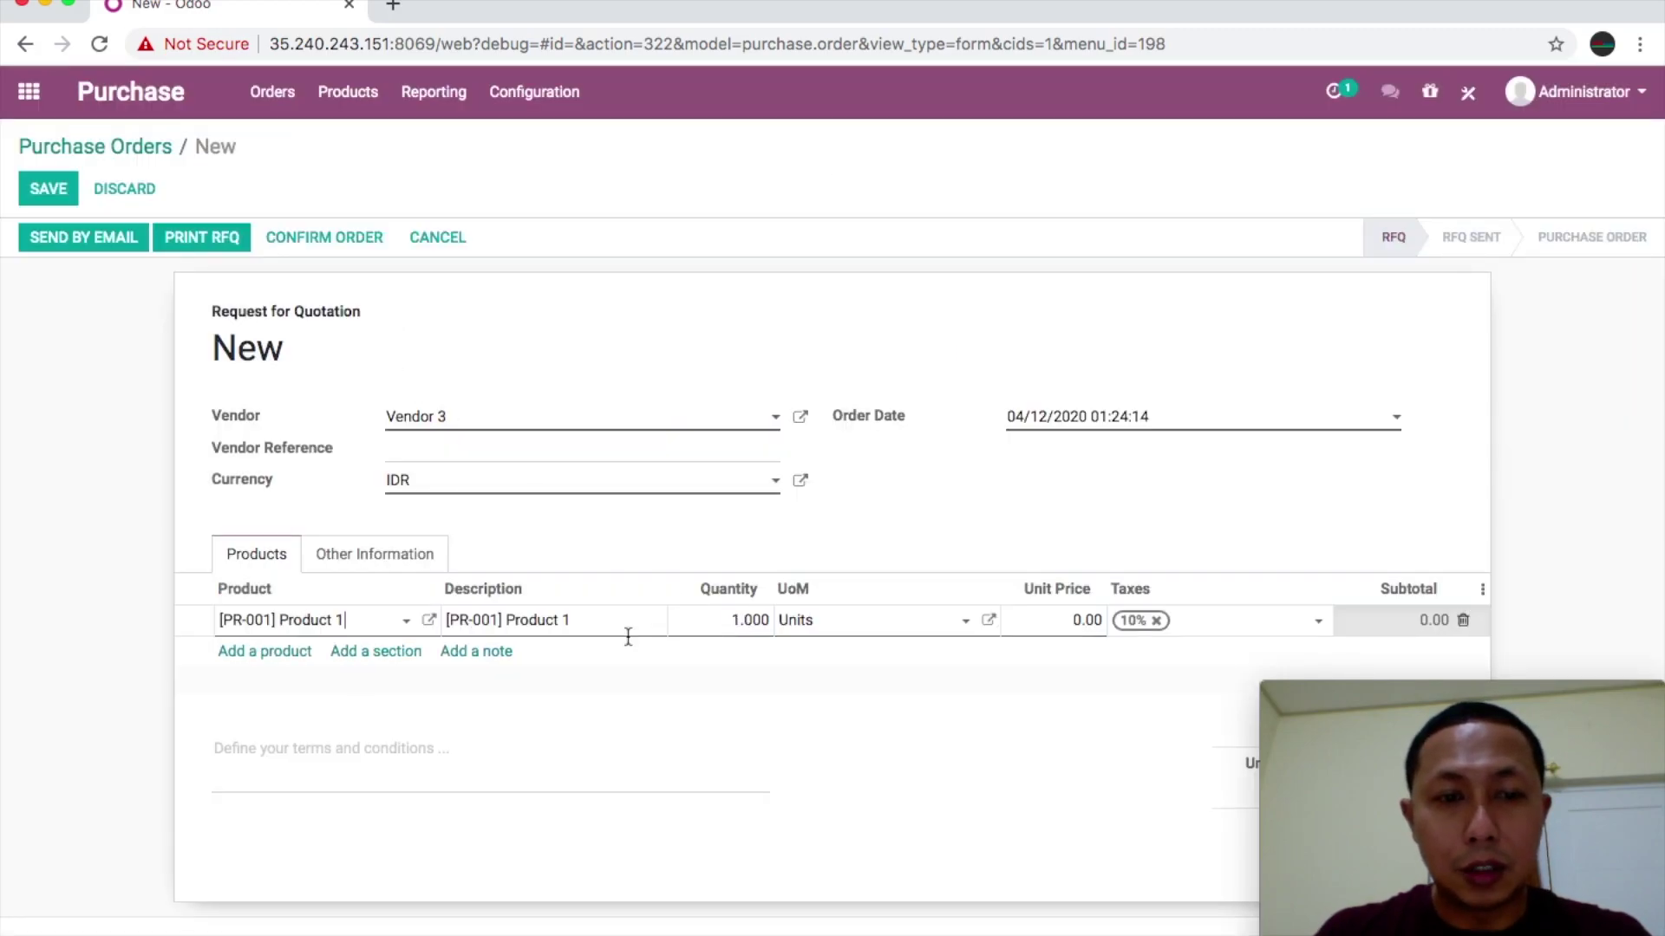
left_click(736, 618)
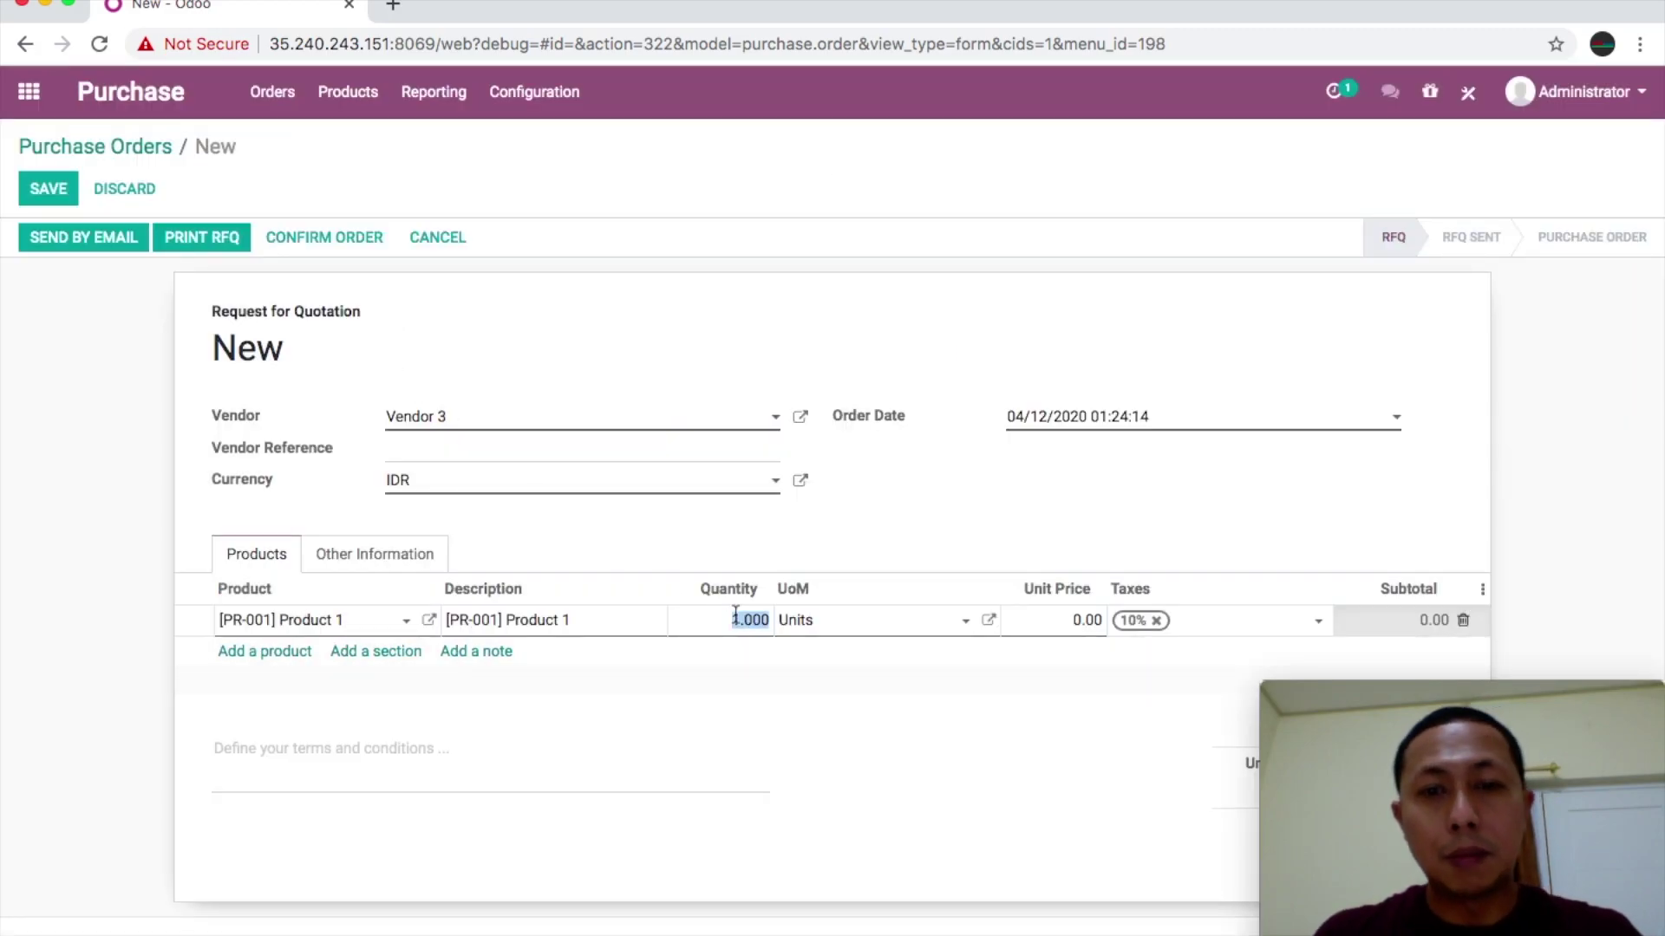
type("300")
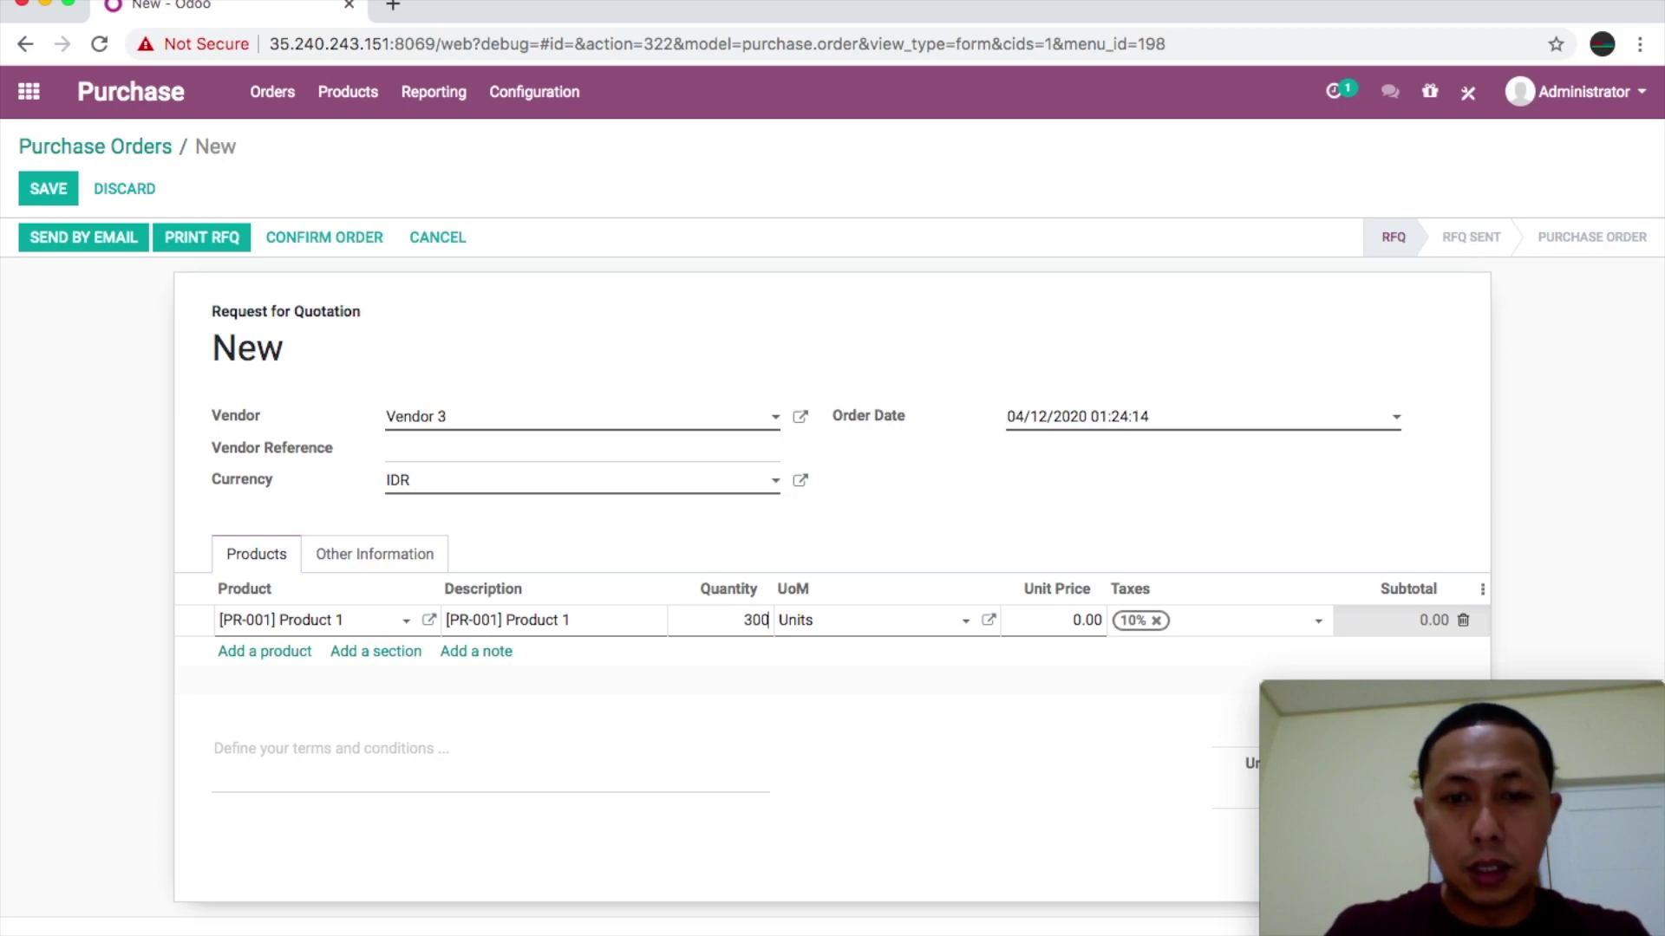
left_click(1075, 622)
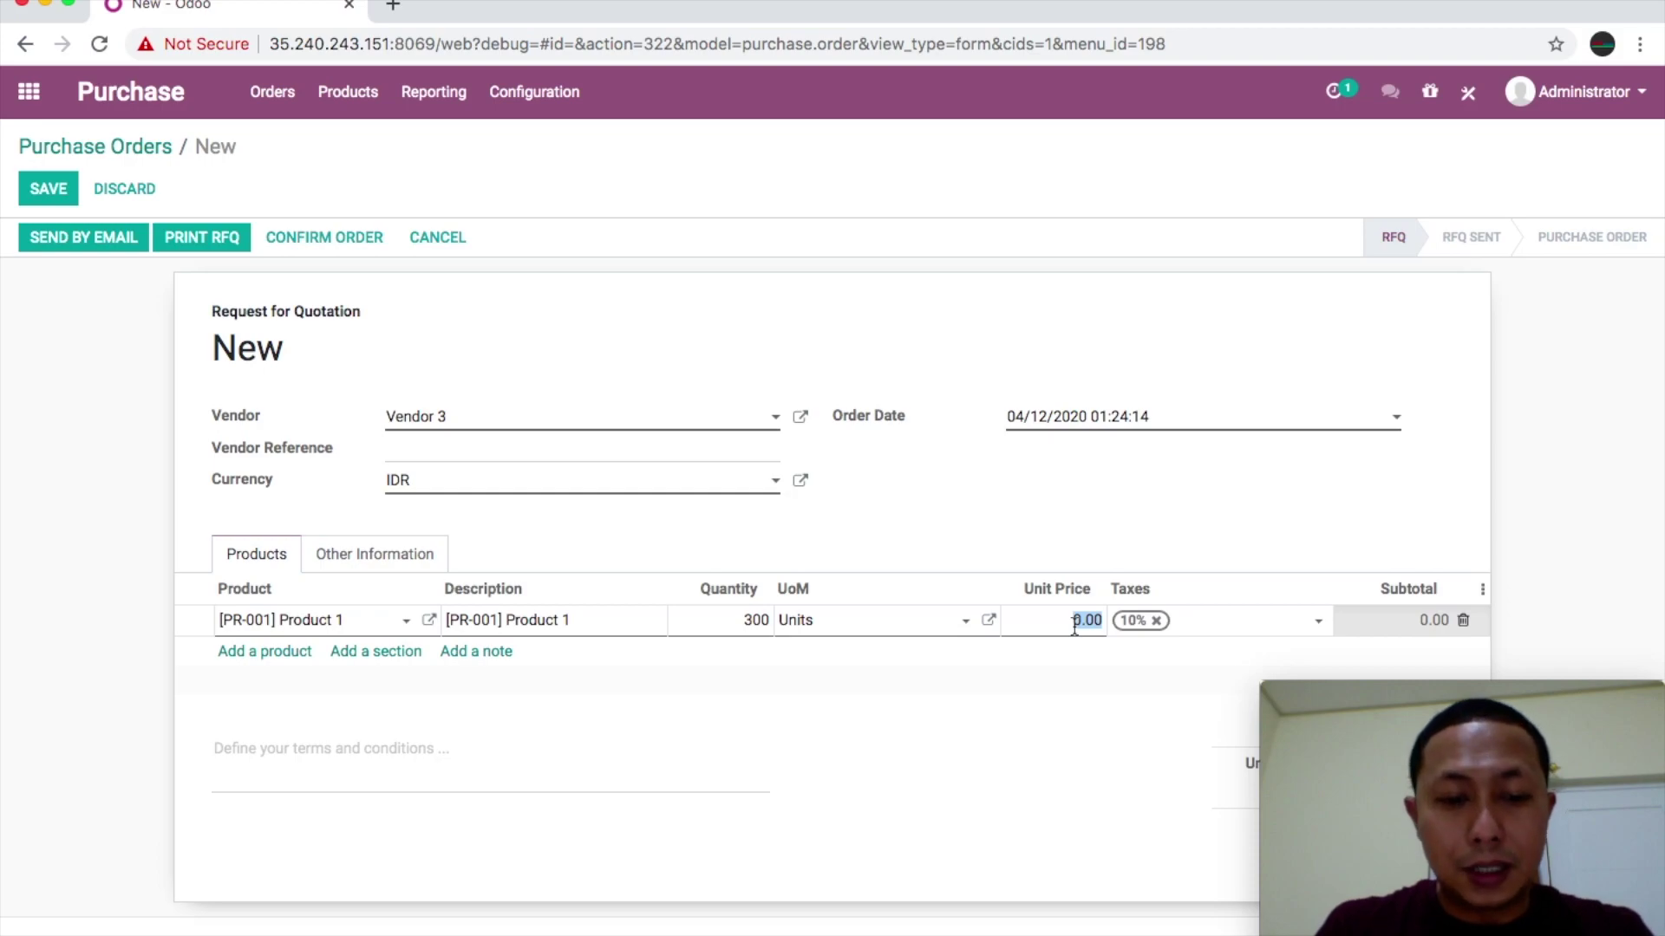
type("200")
key("BackSpace")
key("BackSpace")
type("100000")
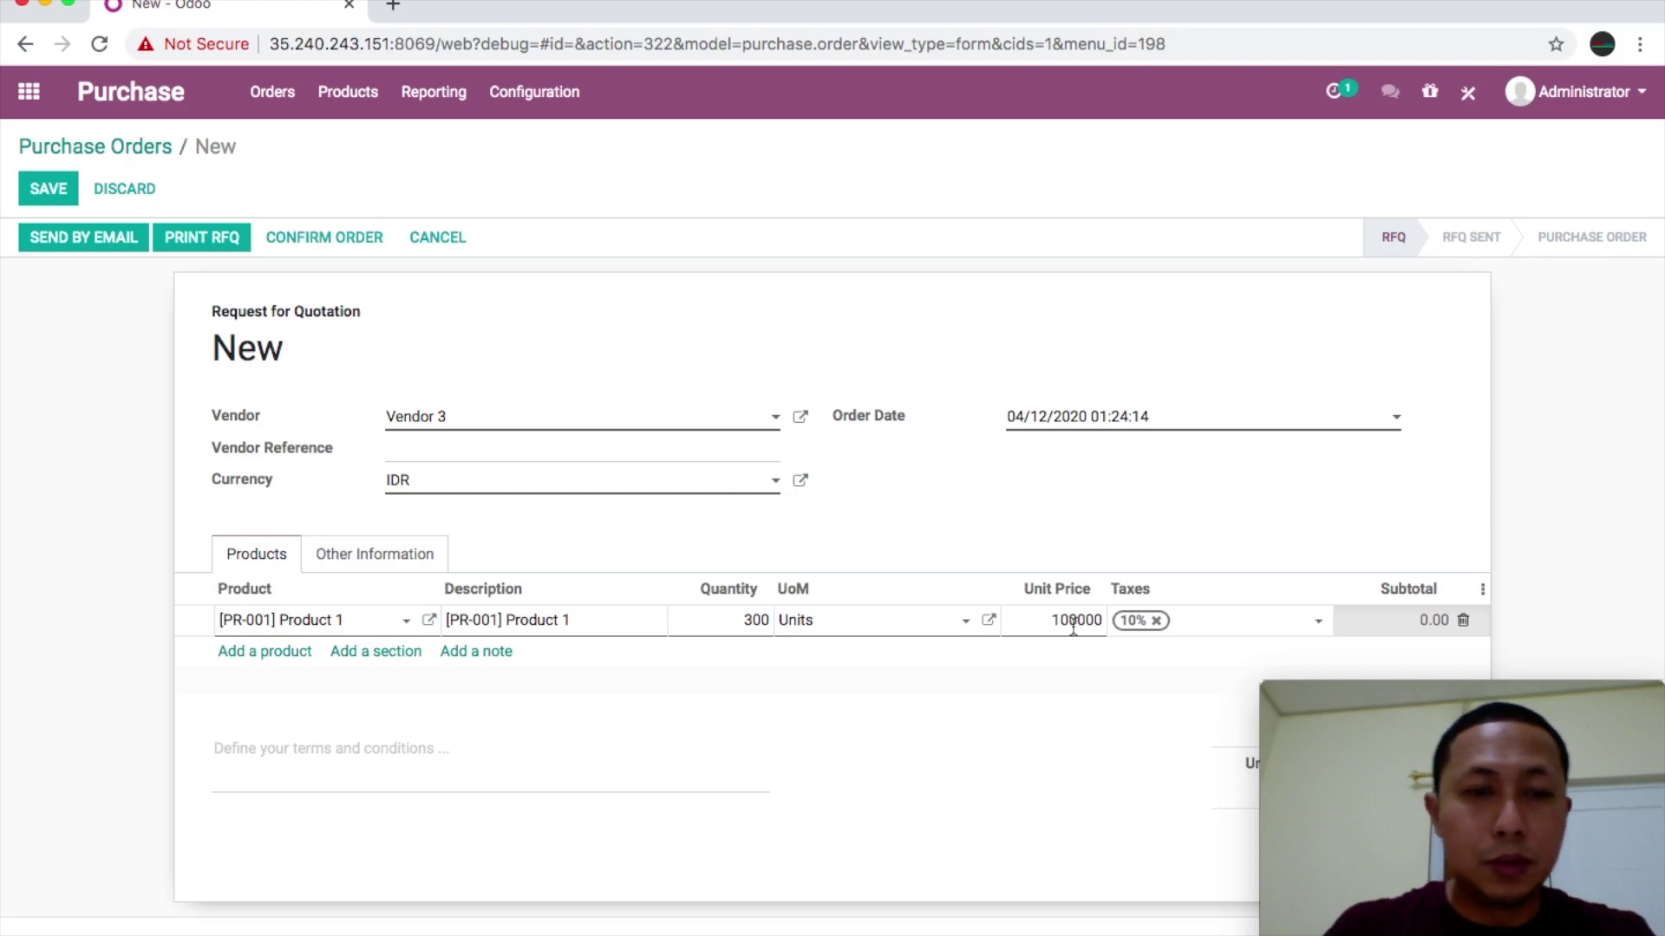
Add a second line for [PR-009] Product 9 with quantity 300 and unit price 480000.
left_click(267, 652)
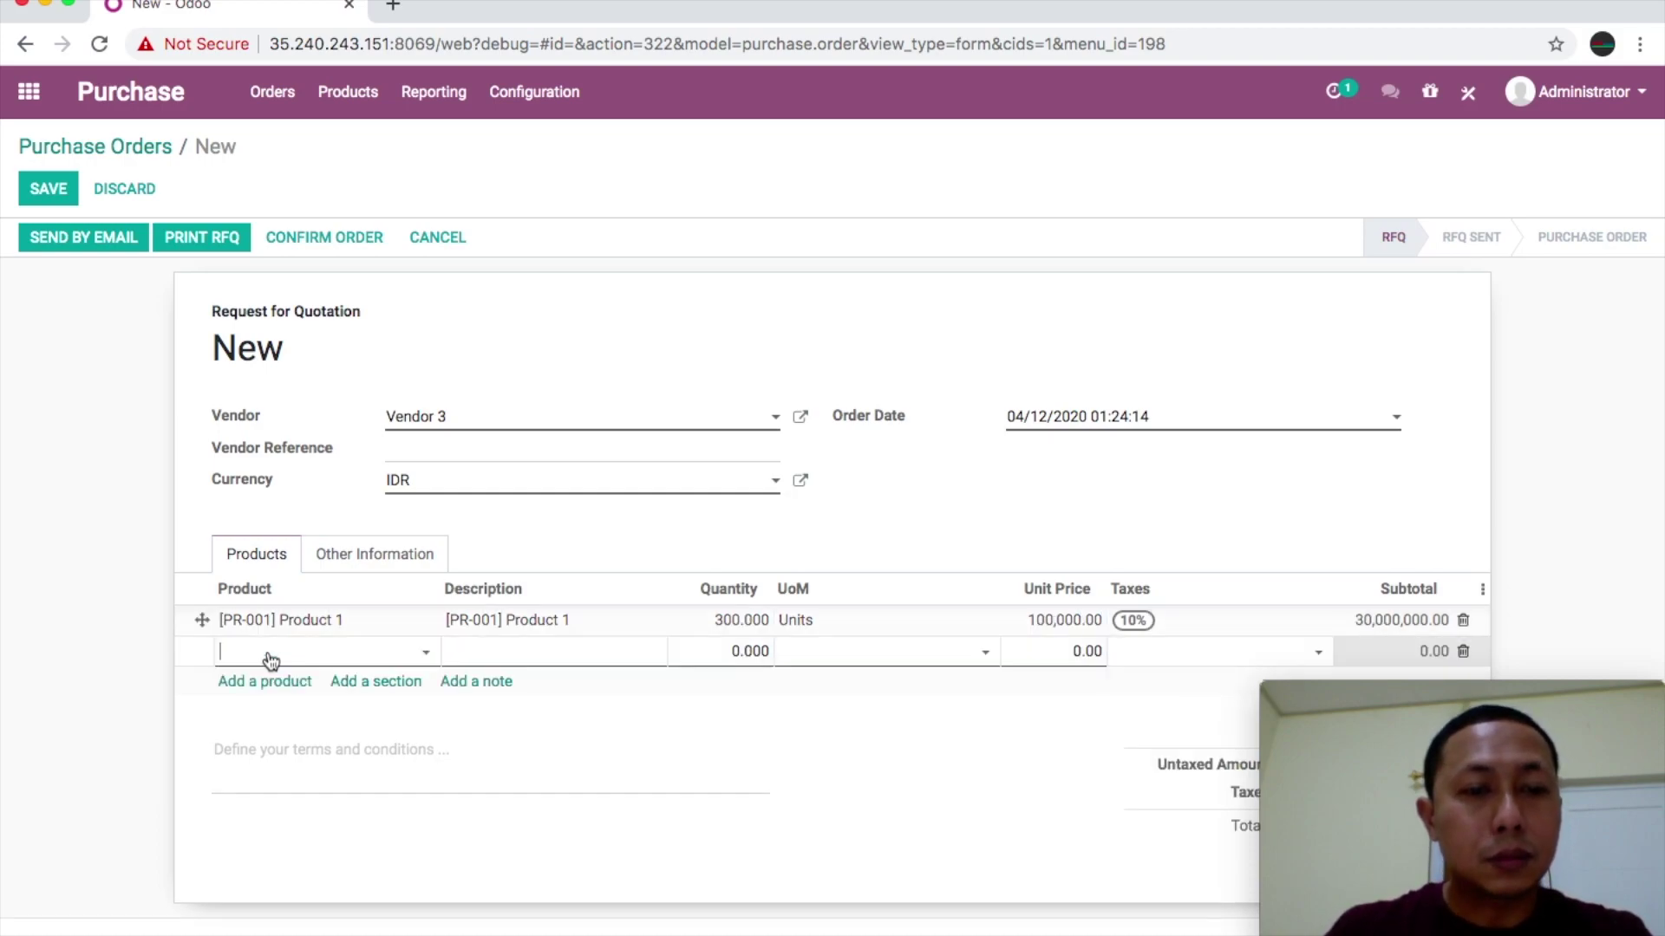
left_click(270, 657)
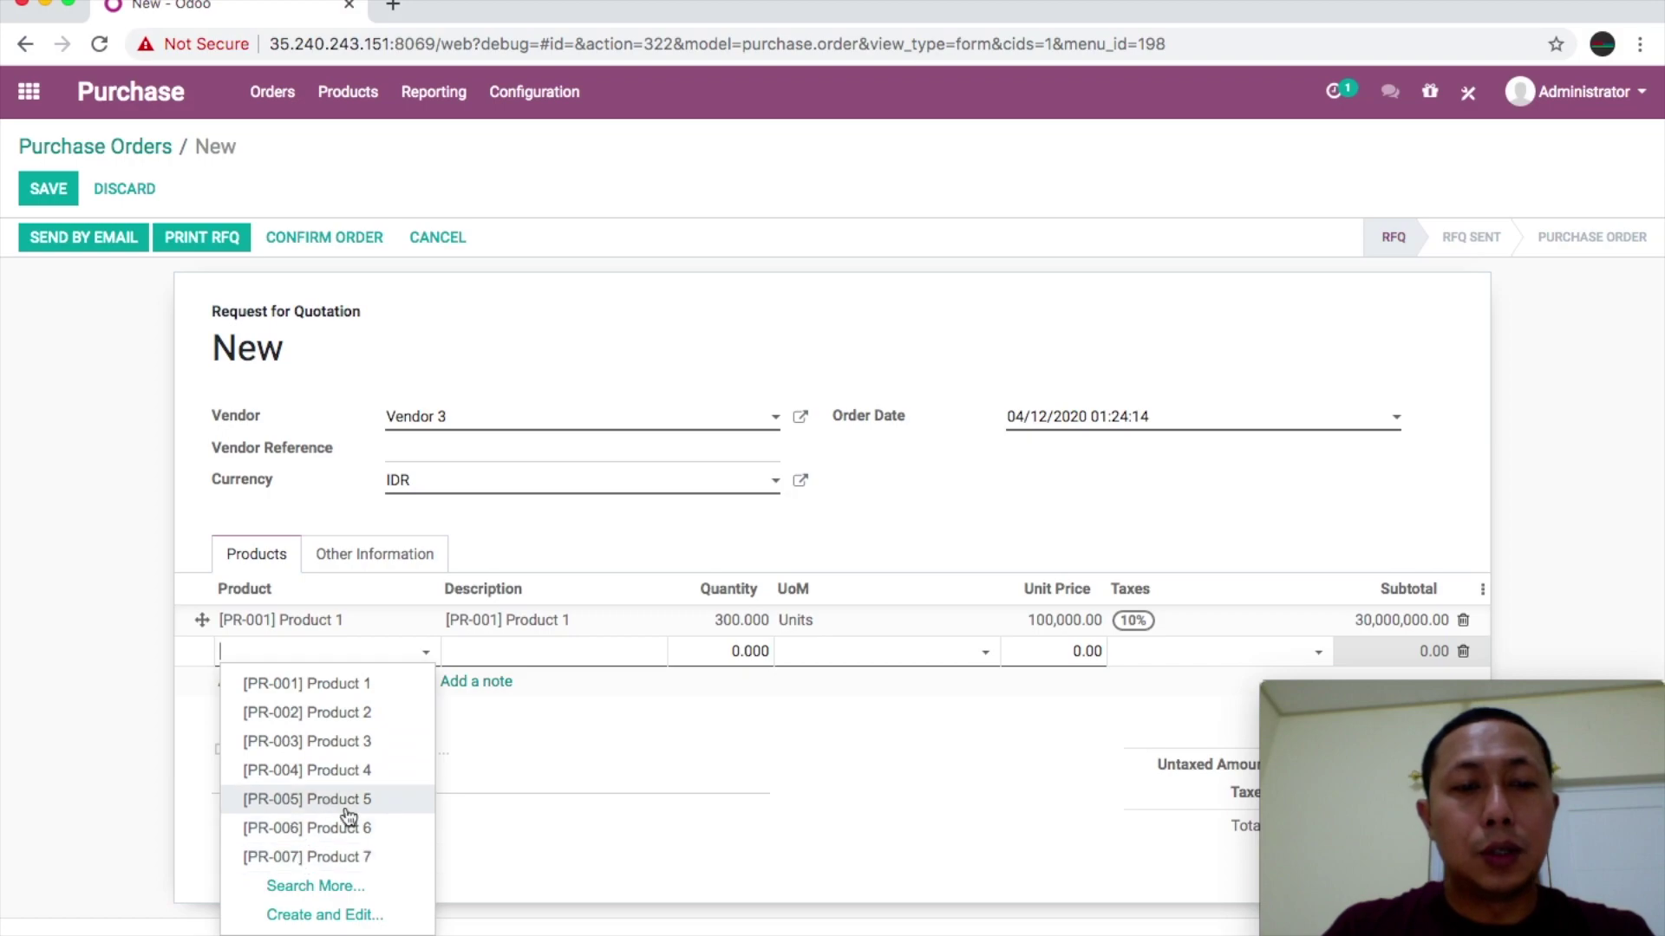
type("9")
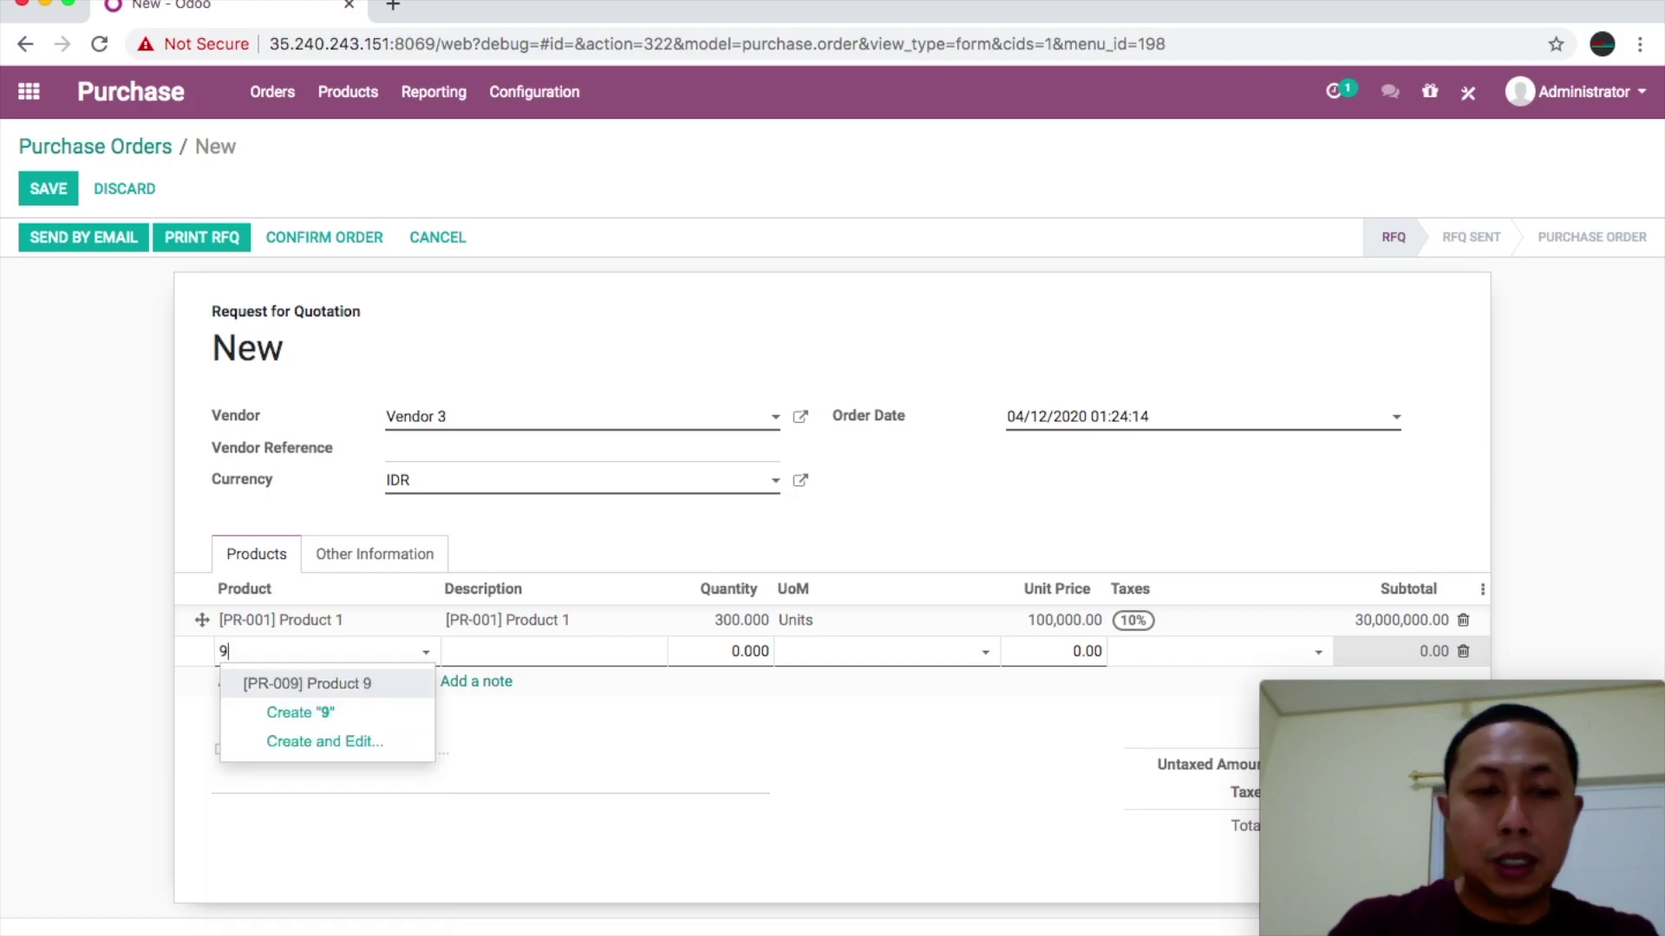
left_click(372, 683)
left_click(743, 642)
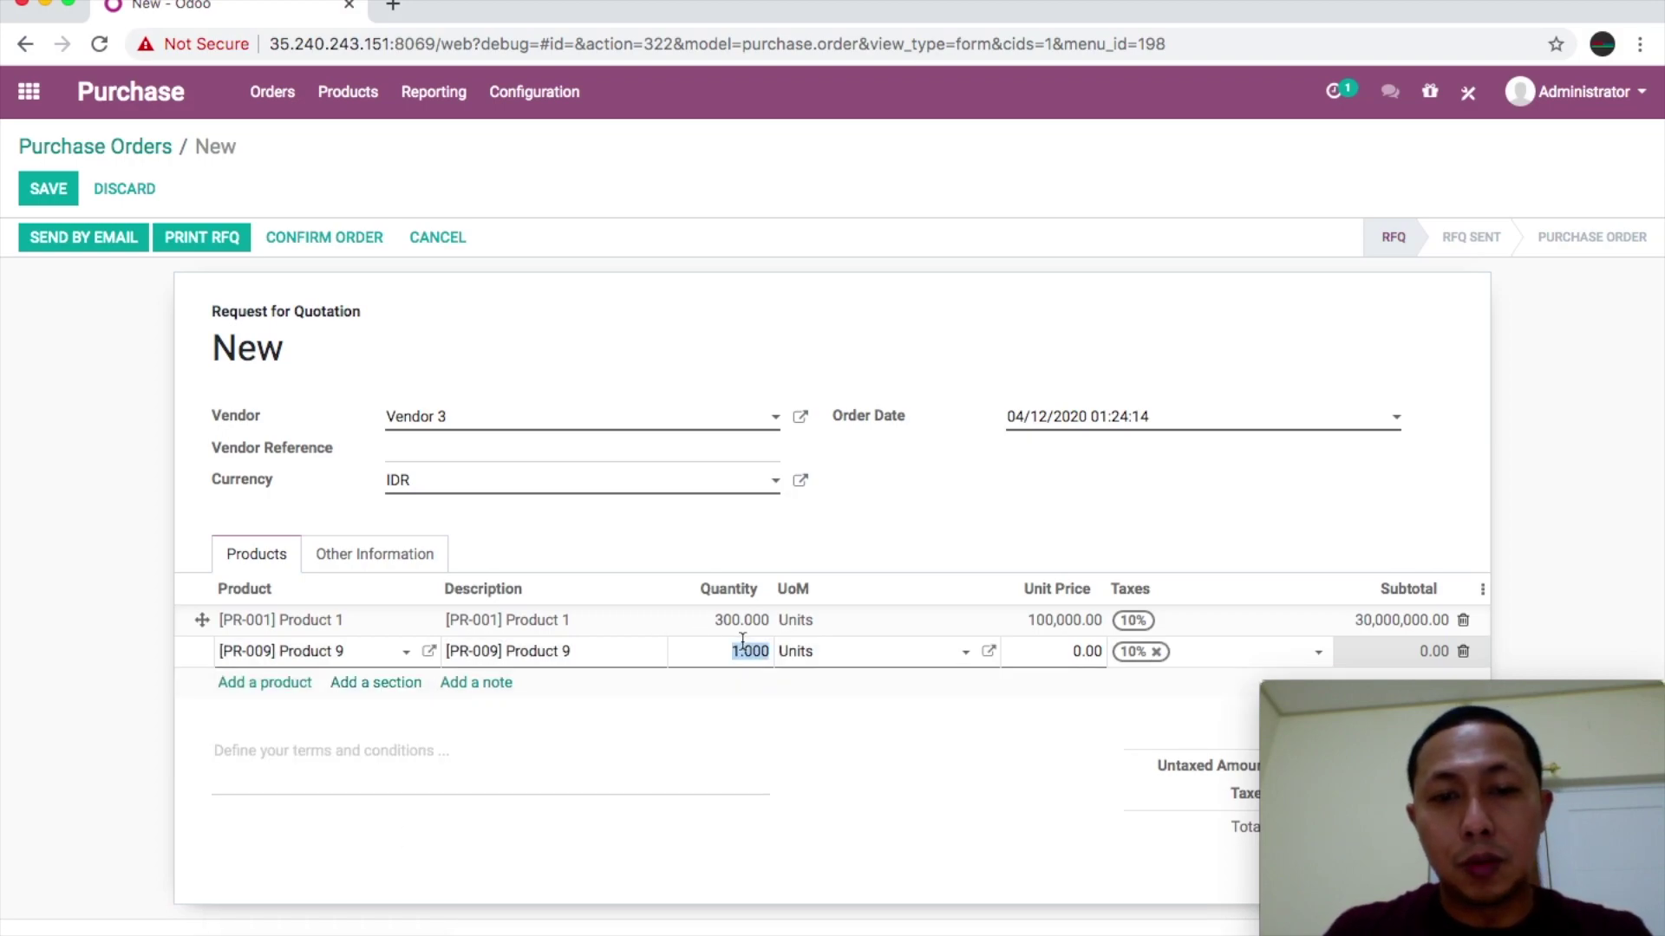
type("300")
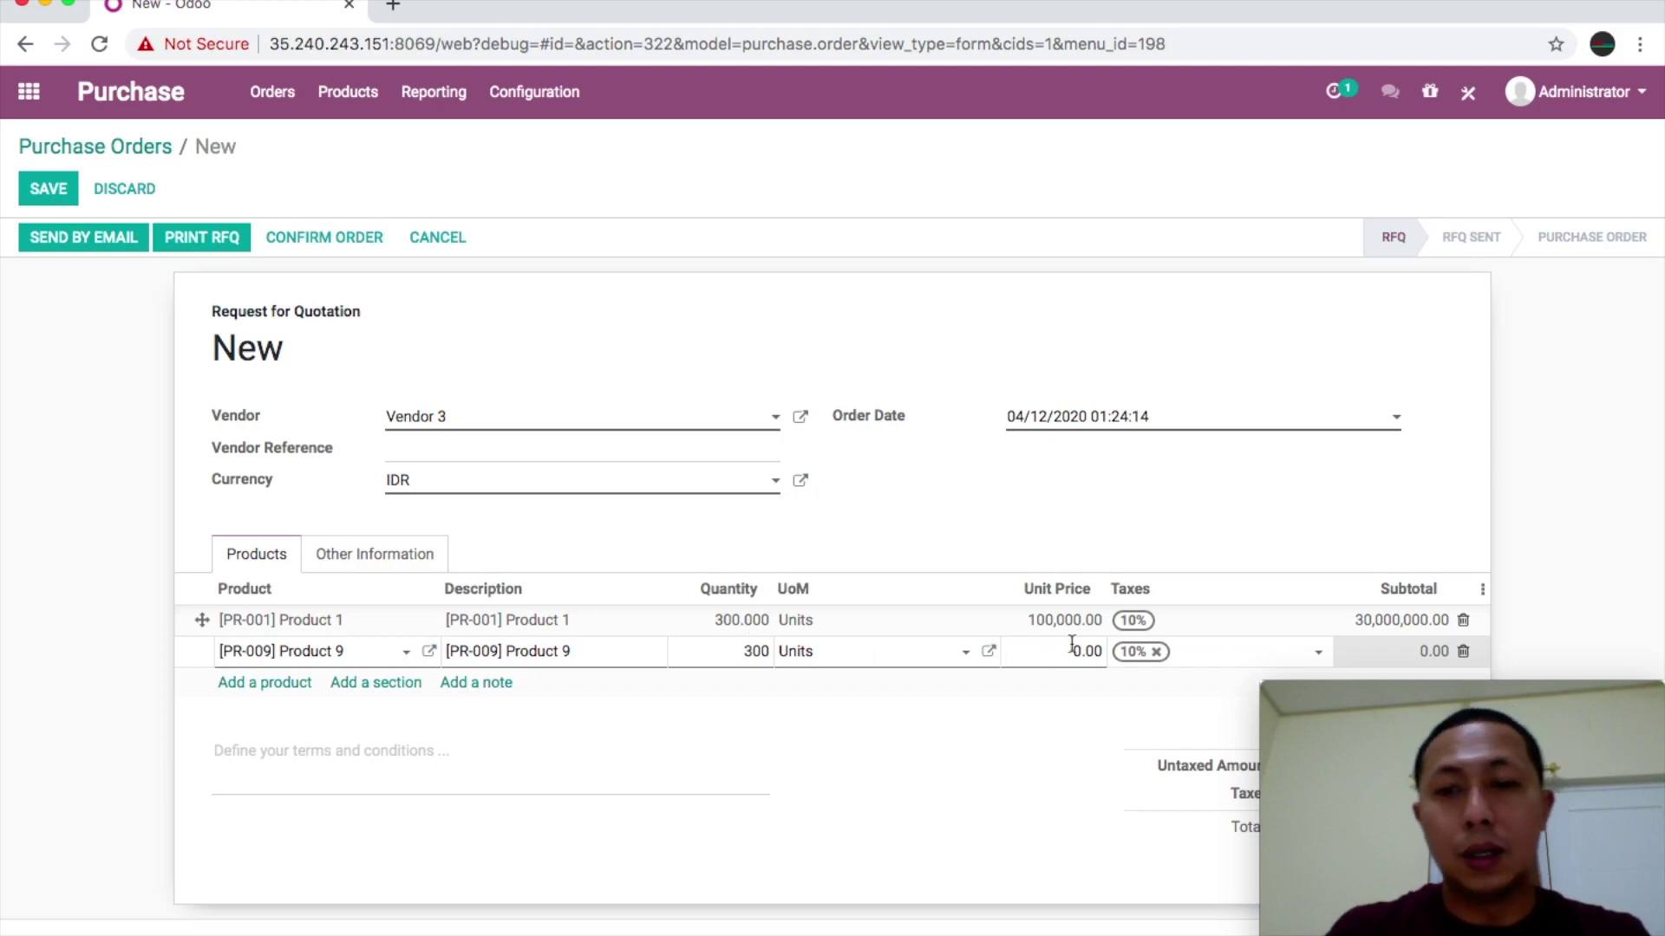
left_click(1086, 652)
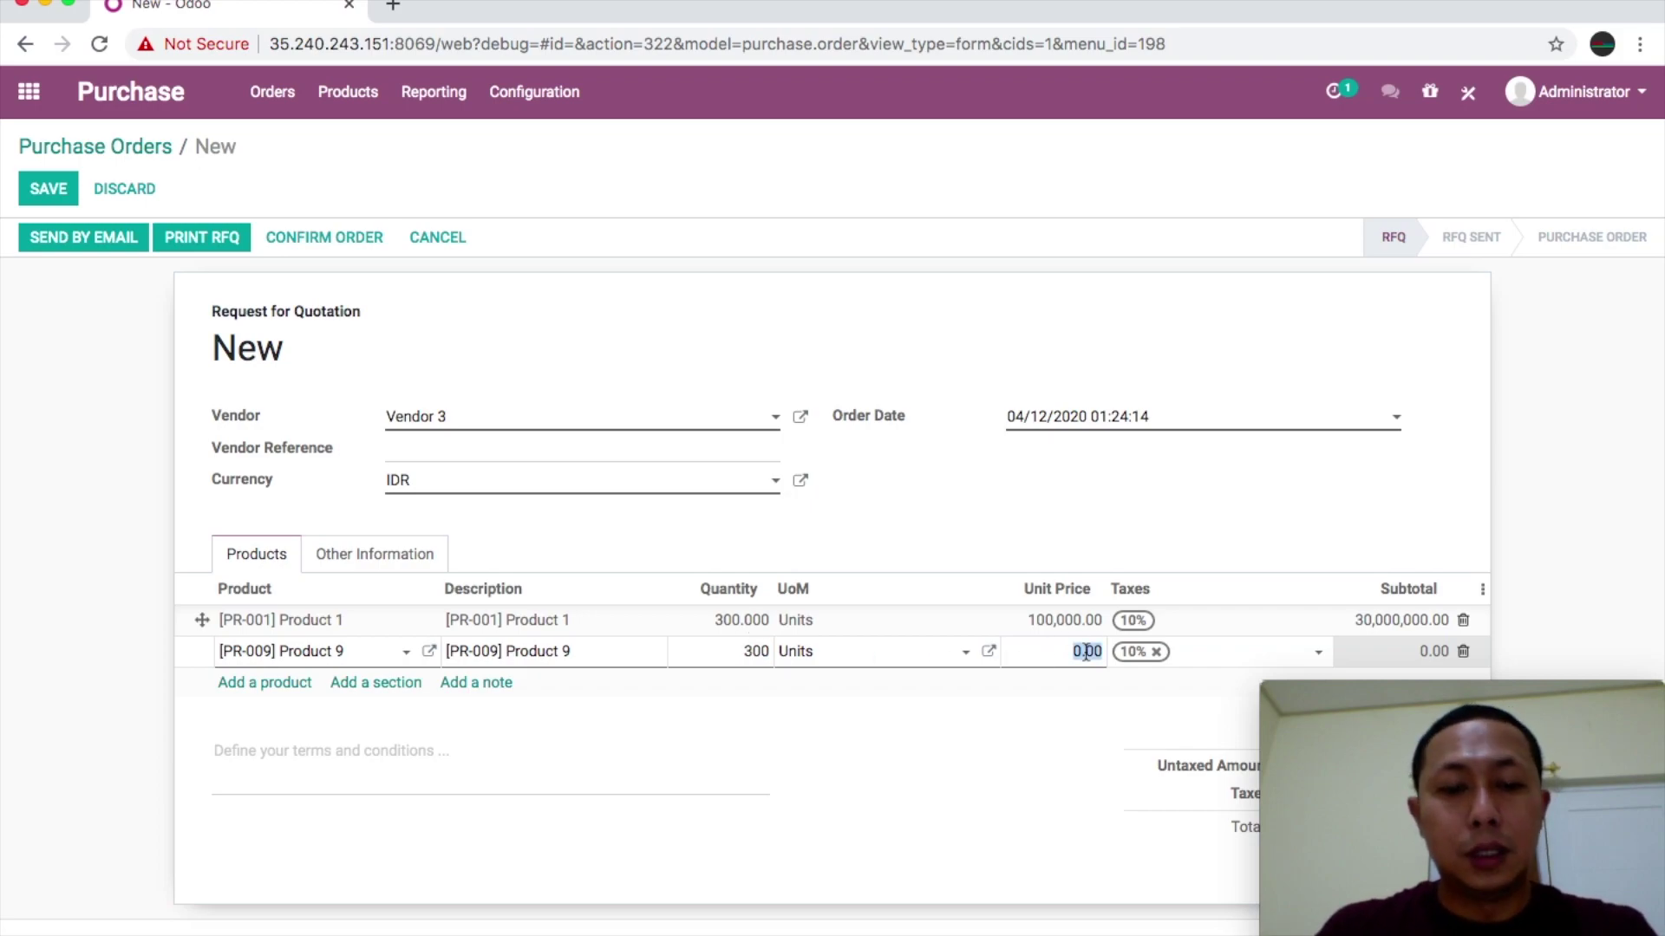
type("480000")
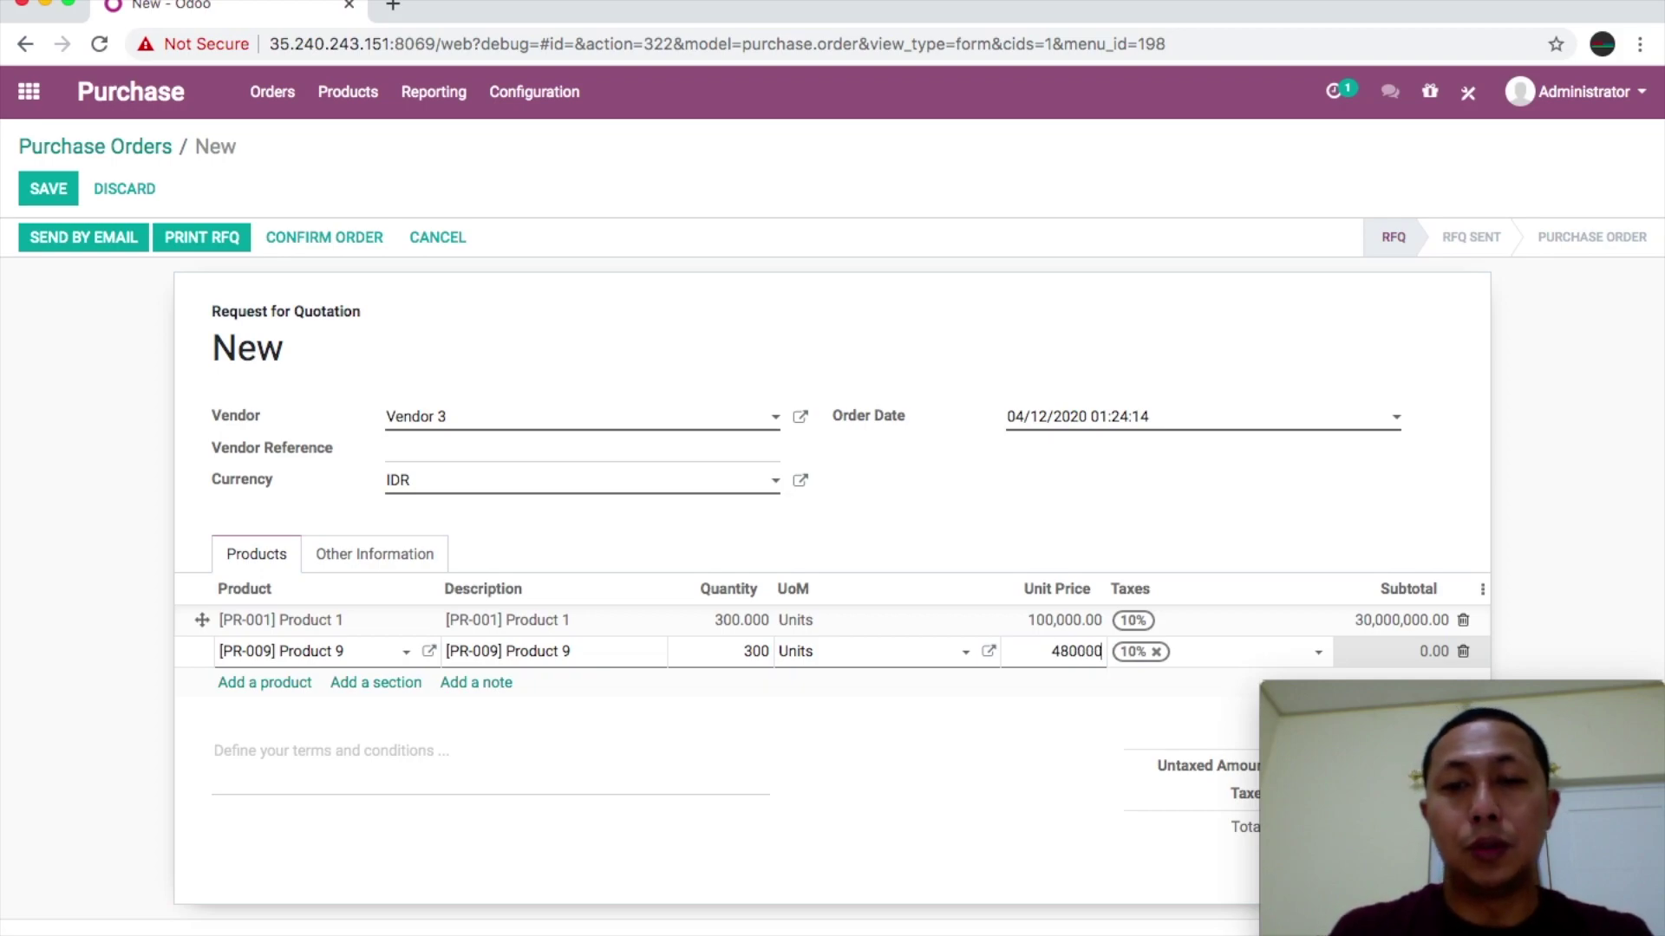
left_click(1066, 492)
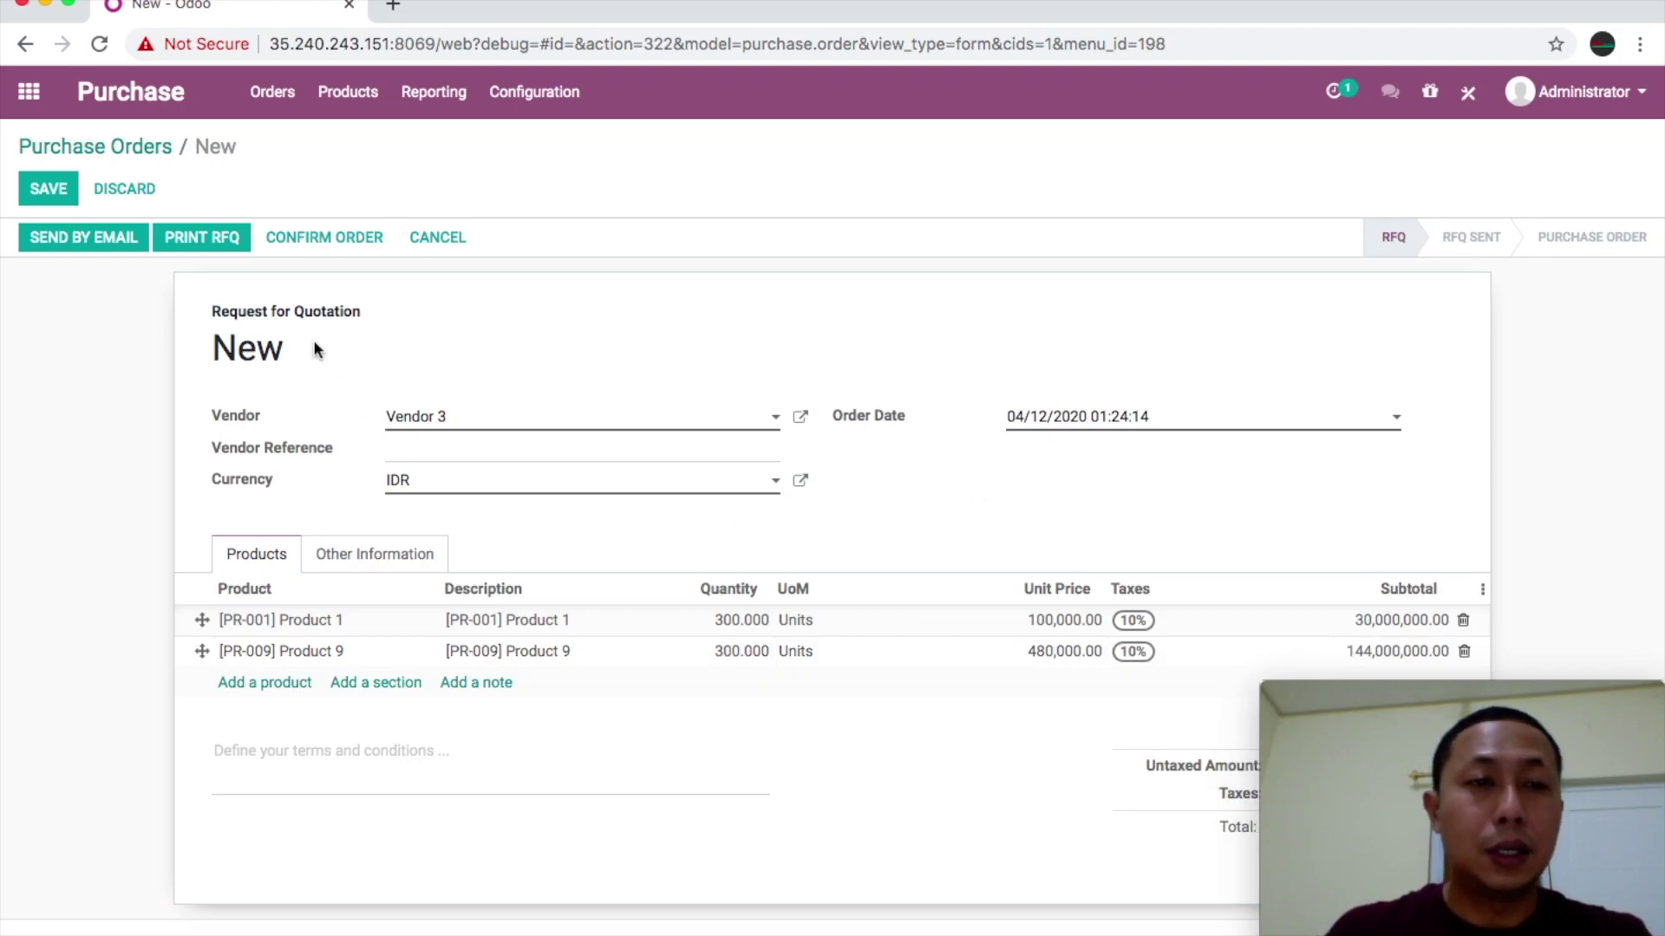
Confirm Vendor 3's order as a purchase order and review its product lines and totals.
left_click(340, 238)
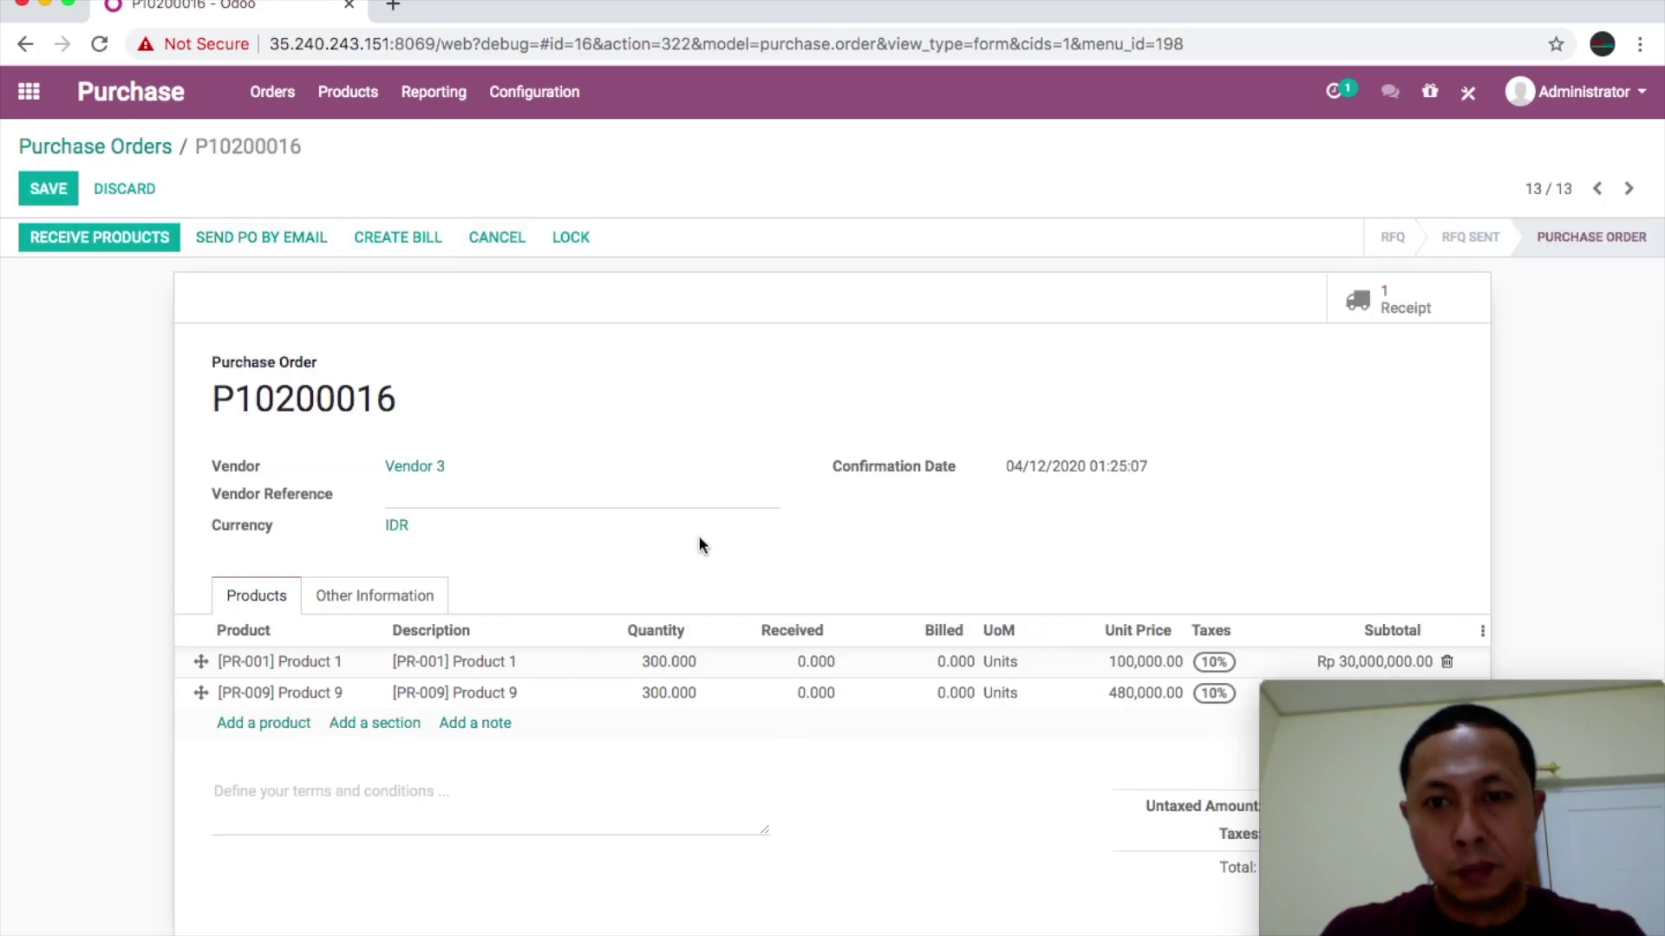
scroll(698, 539, "down", 5)
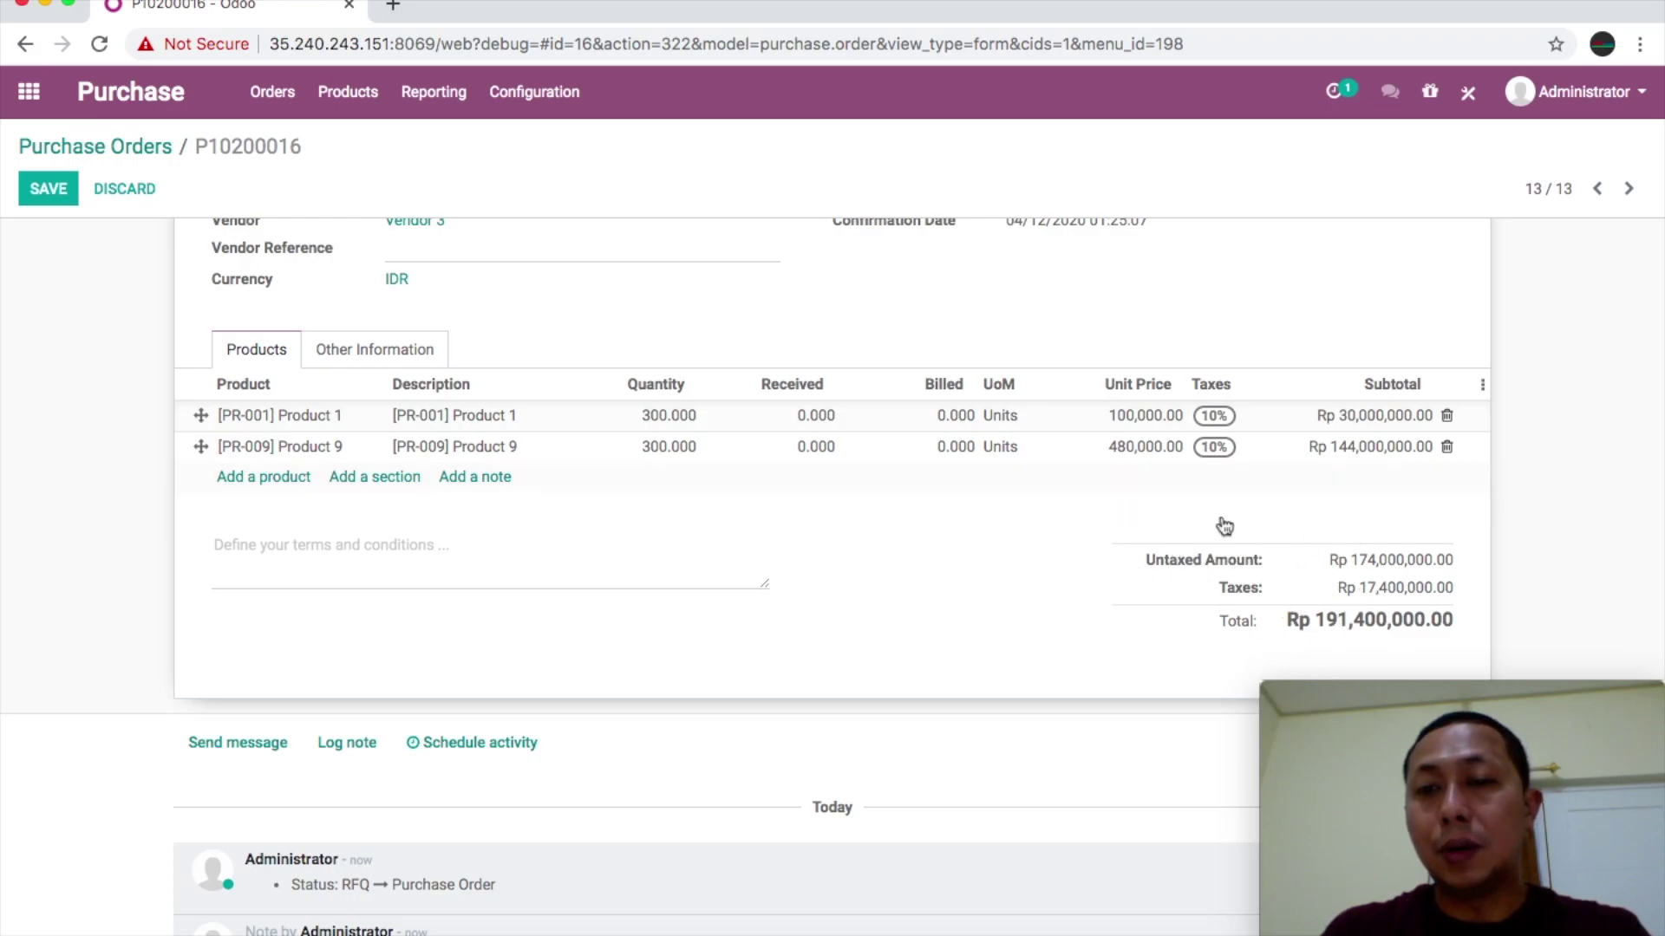
scroll(945, 620, "up", 3)
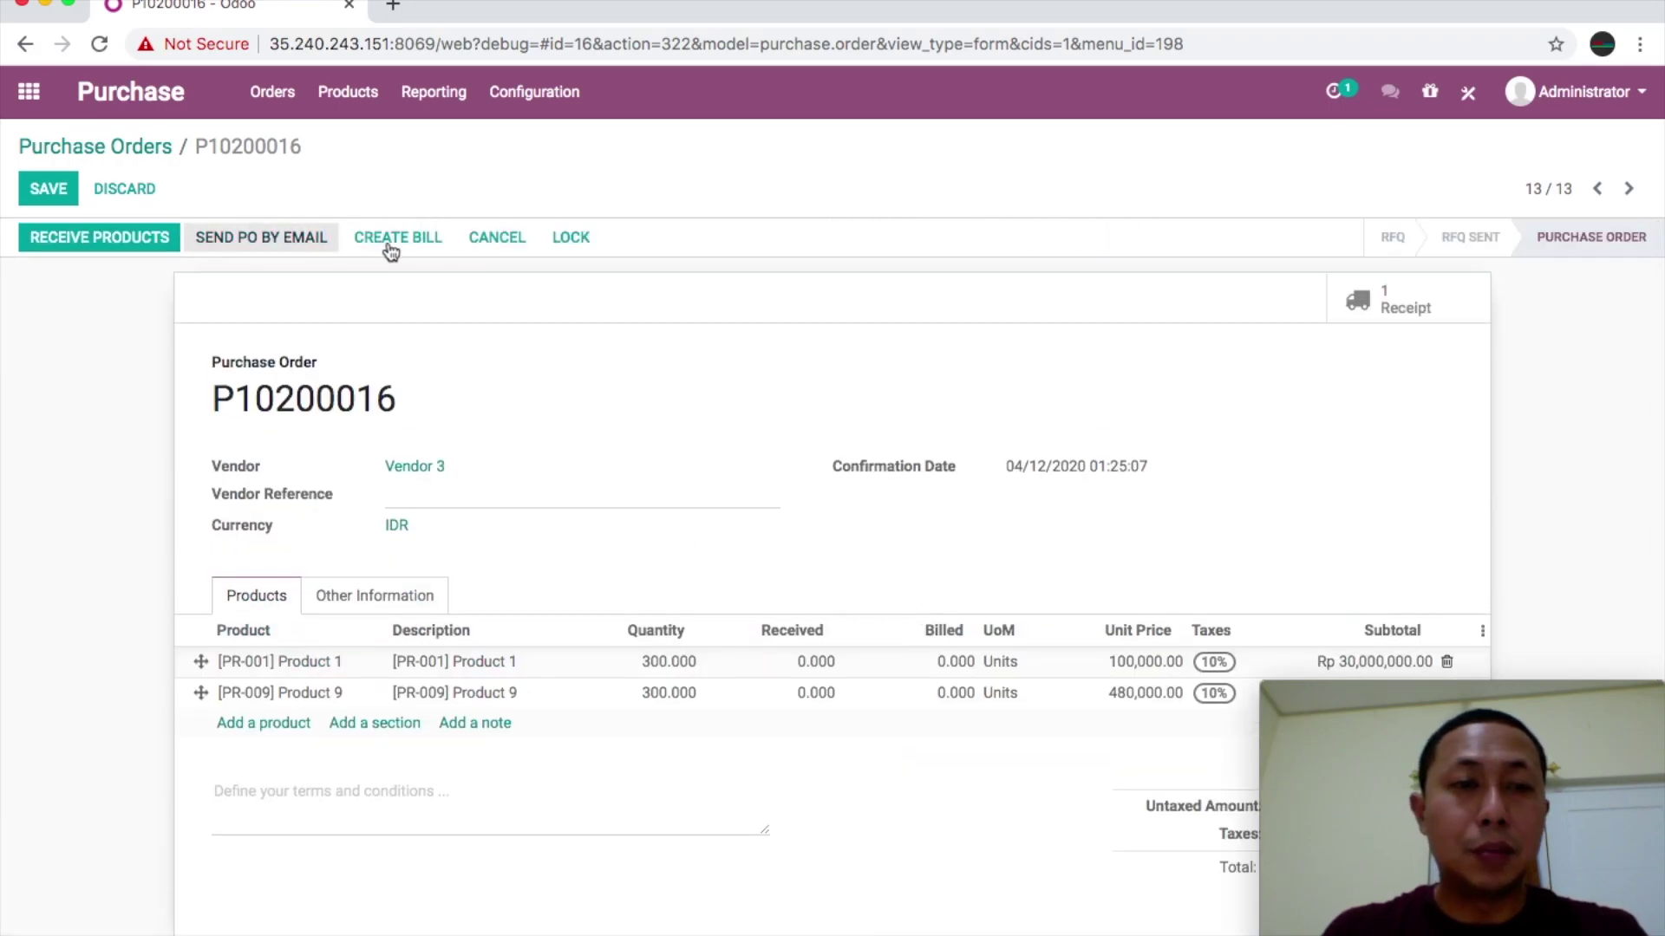
On the receipt of Vendor 3's order, record 200 units of [PR-001] Product 1 as done into WH/Stock.
left_click(1358, 304)
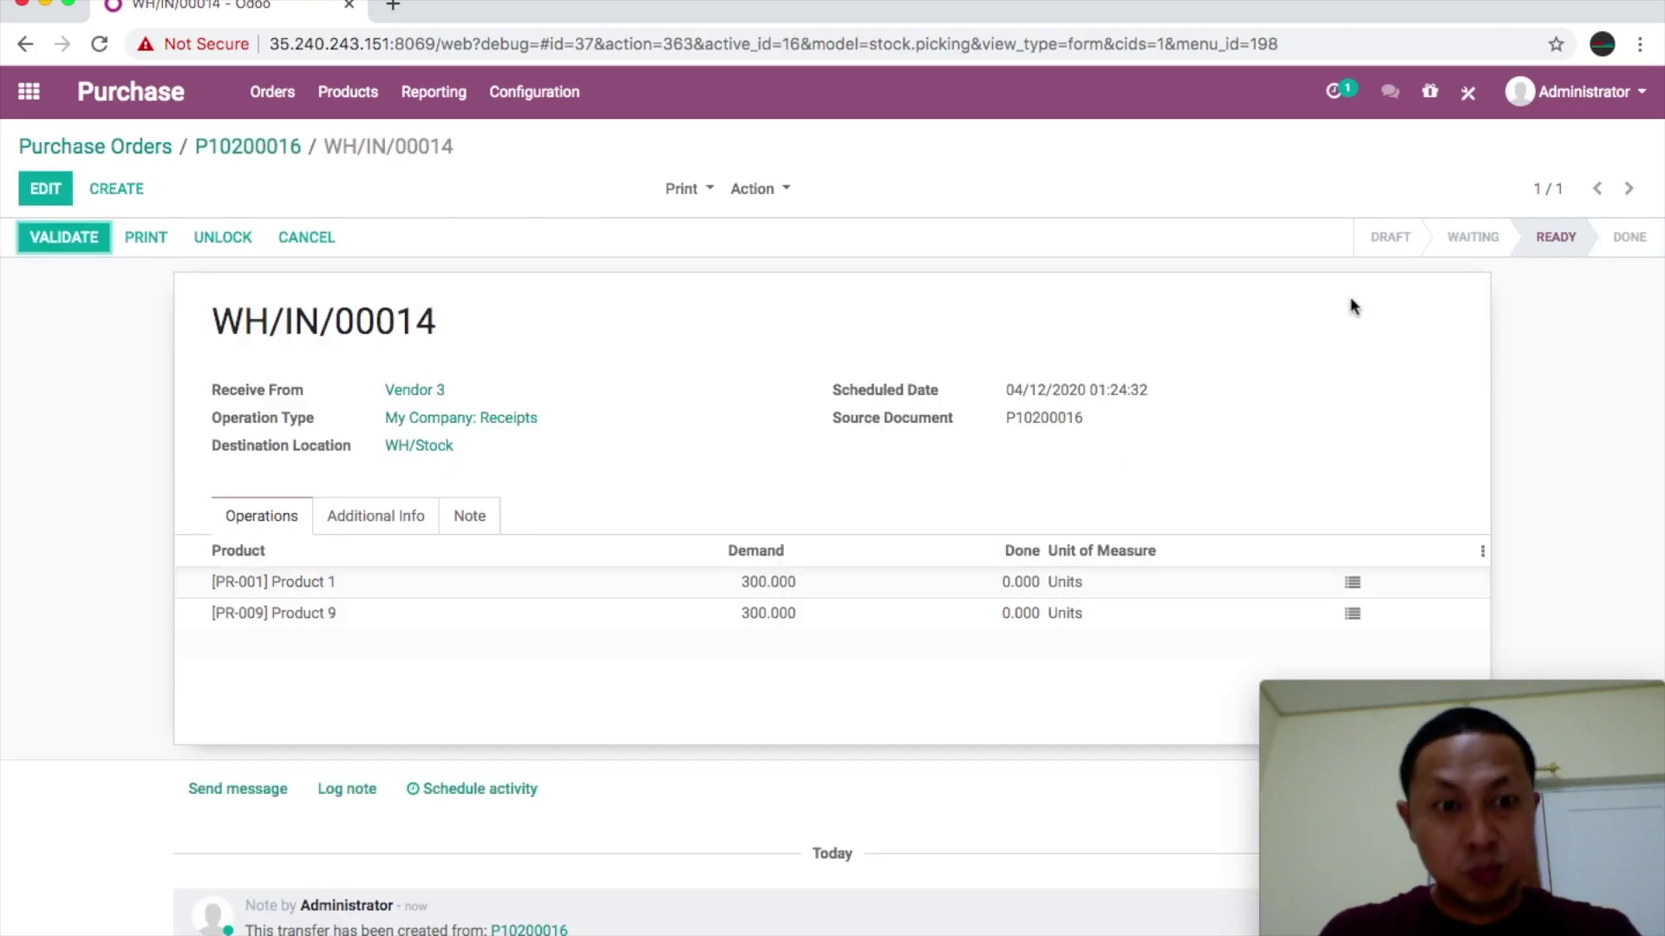
scroll(851, 523, "down", 2)
scroll(852, 523, "up", 2)
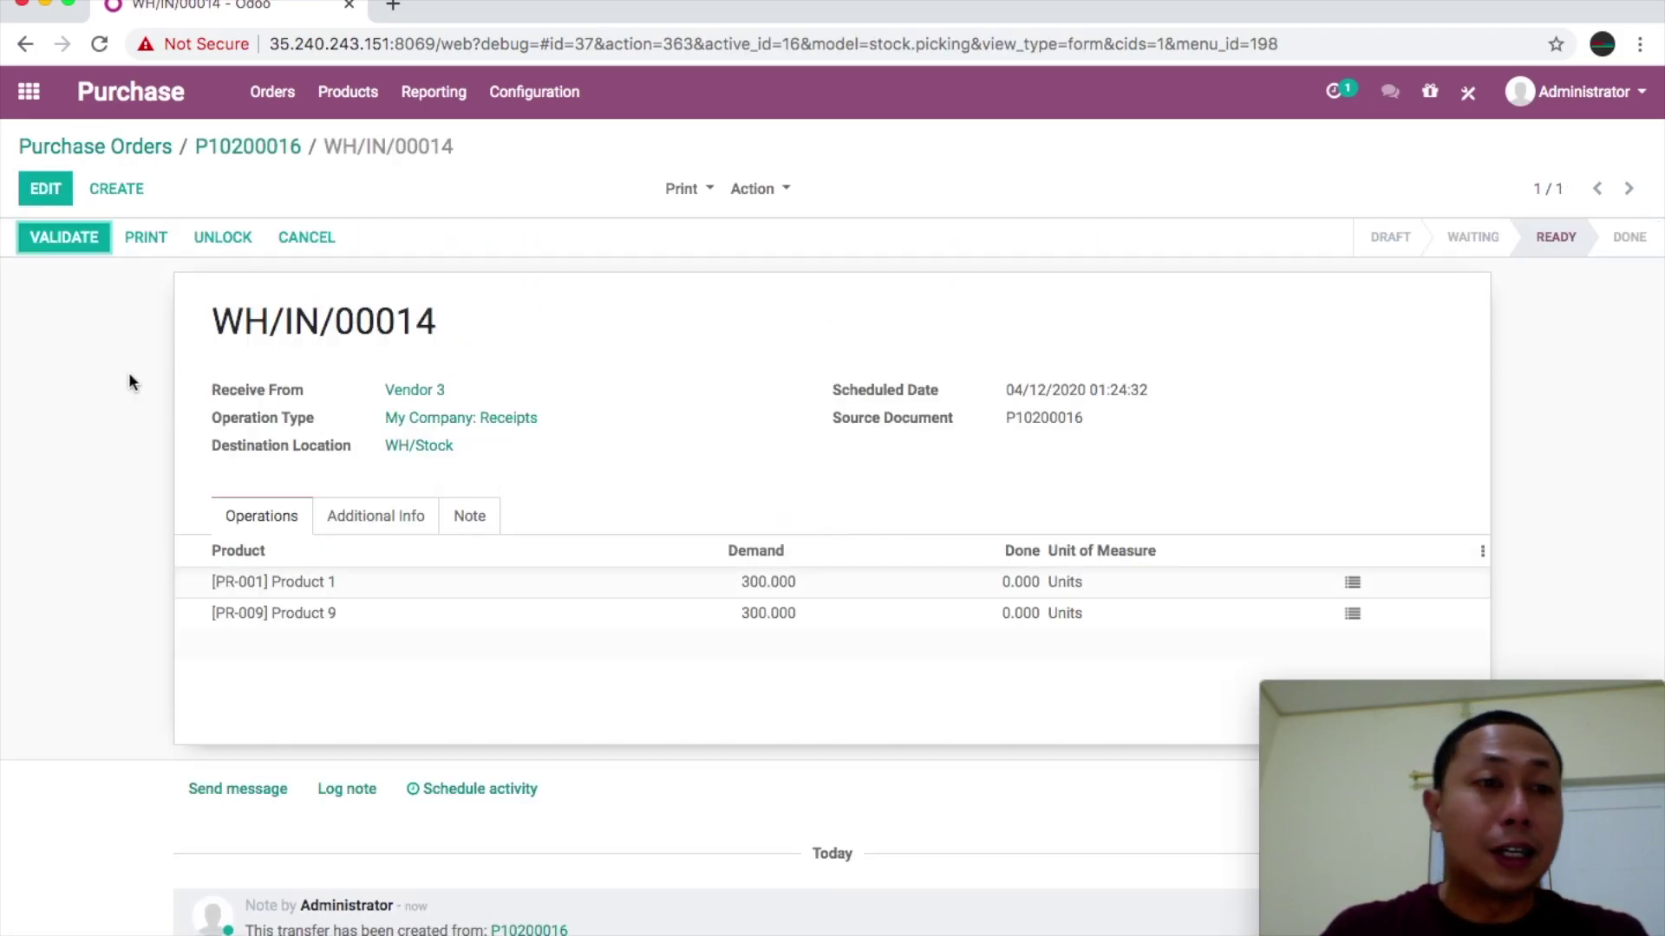
left_click(45, 191)
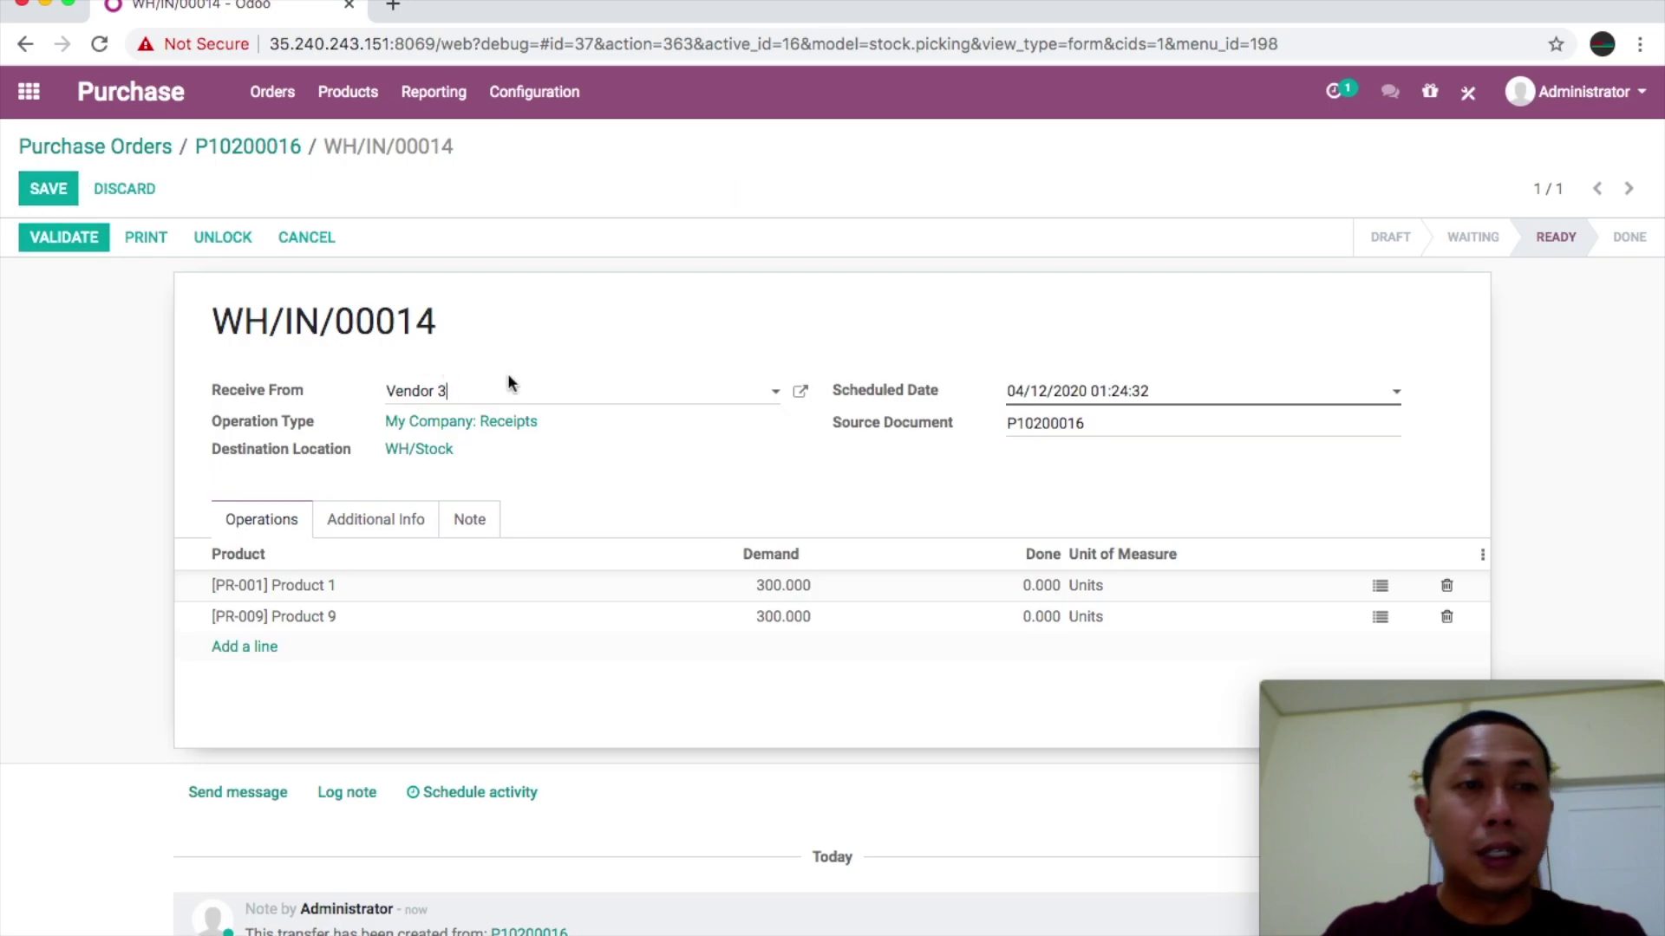
left_click(1381, 585)
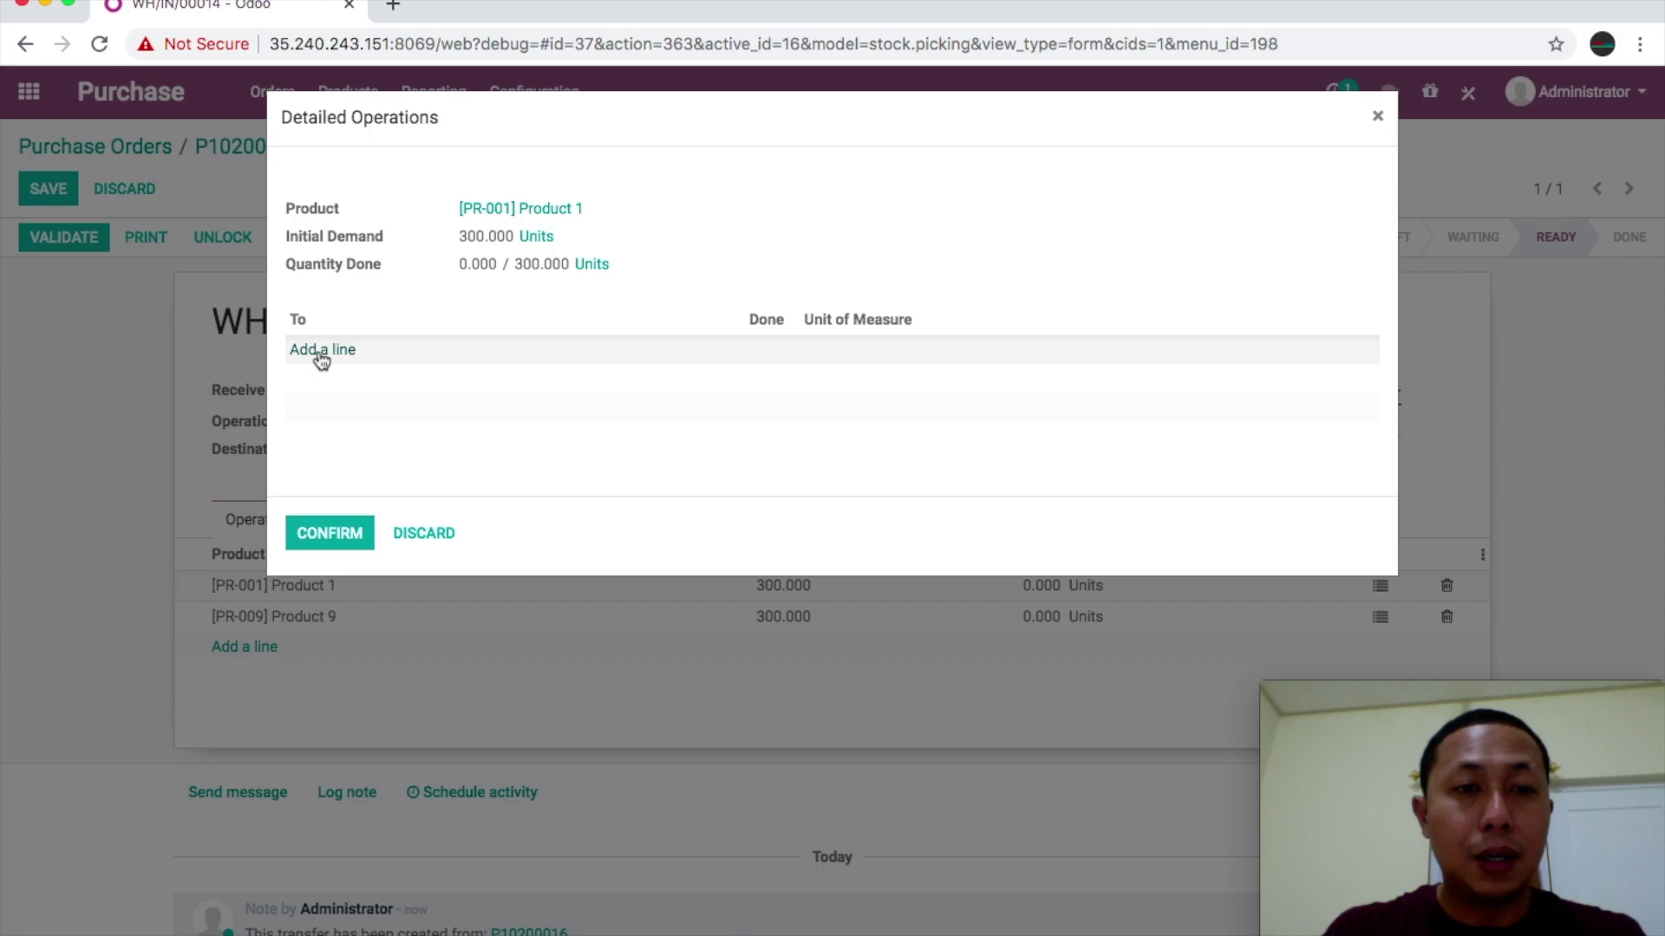
left_click(321, 351)
left_click(759, 352)
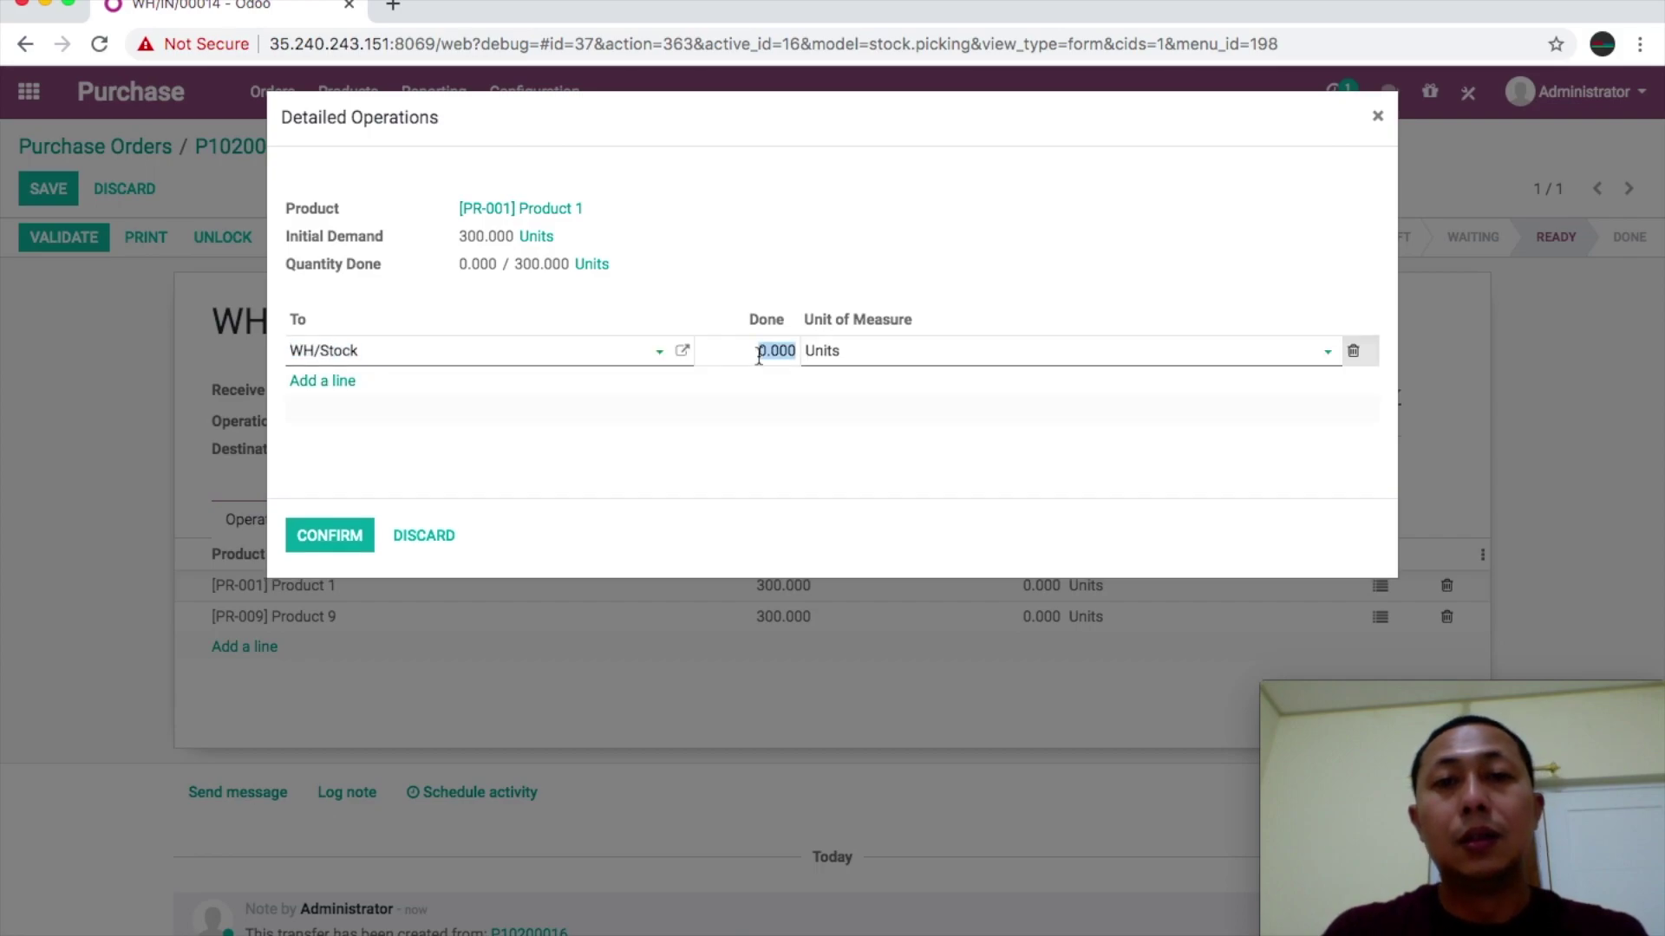
type("200")
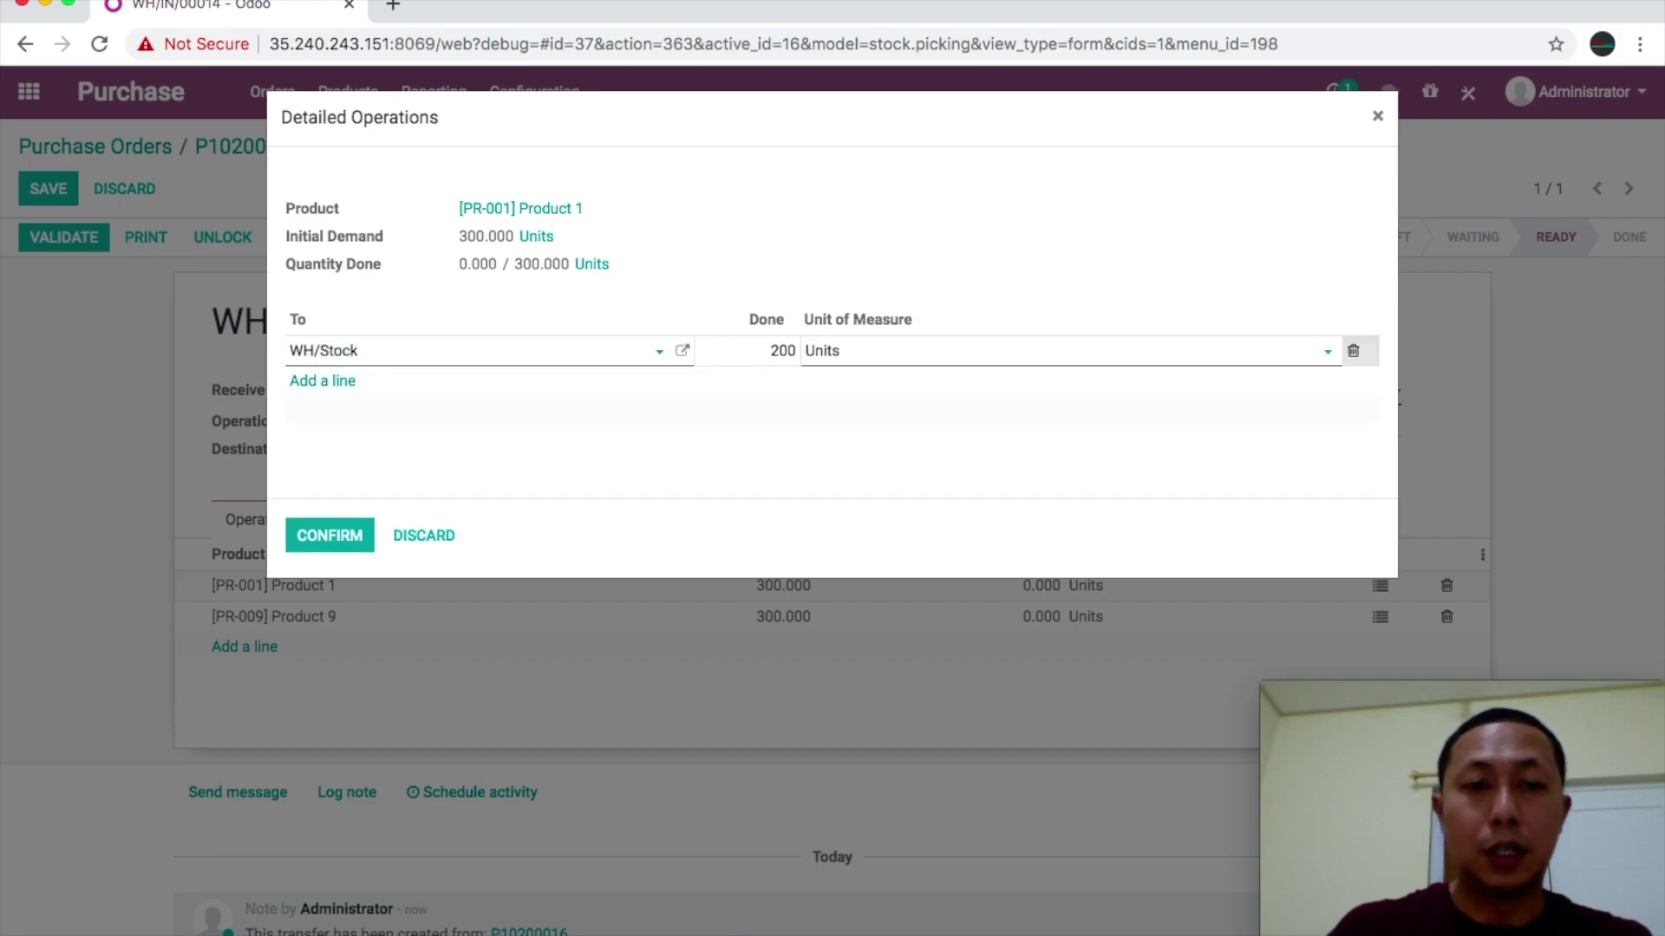
left_click(330, 539)
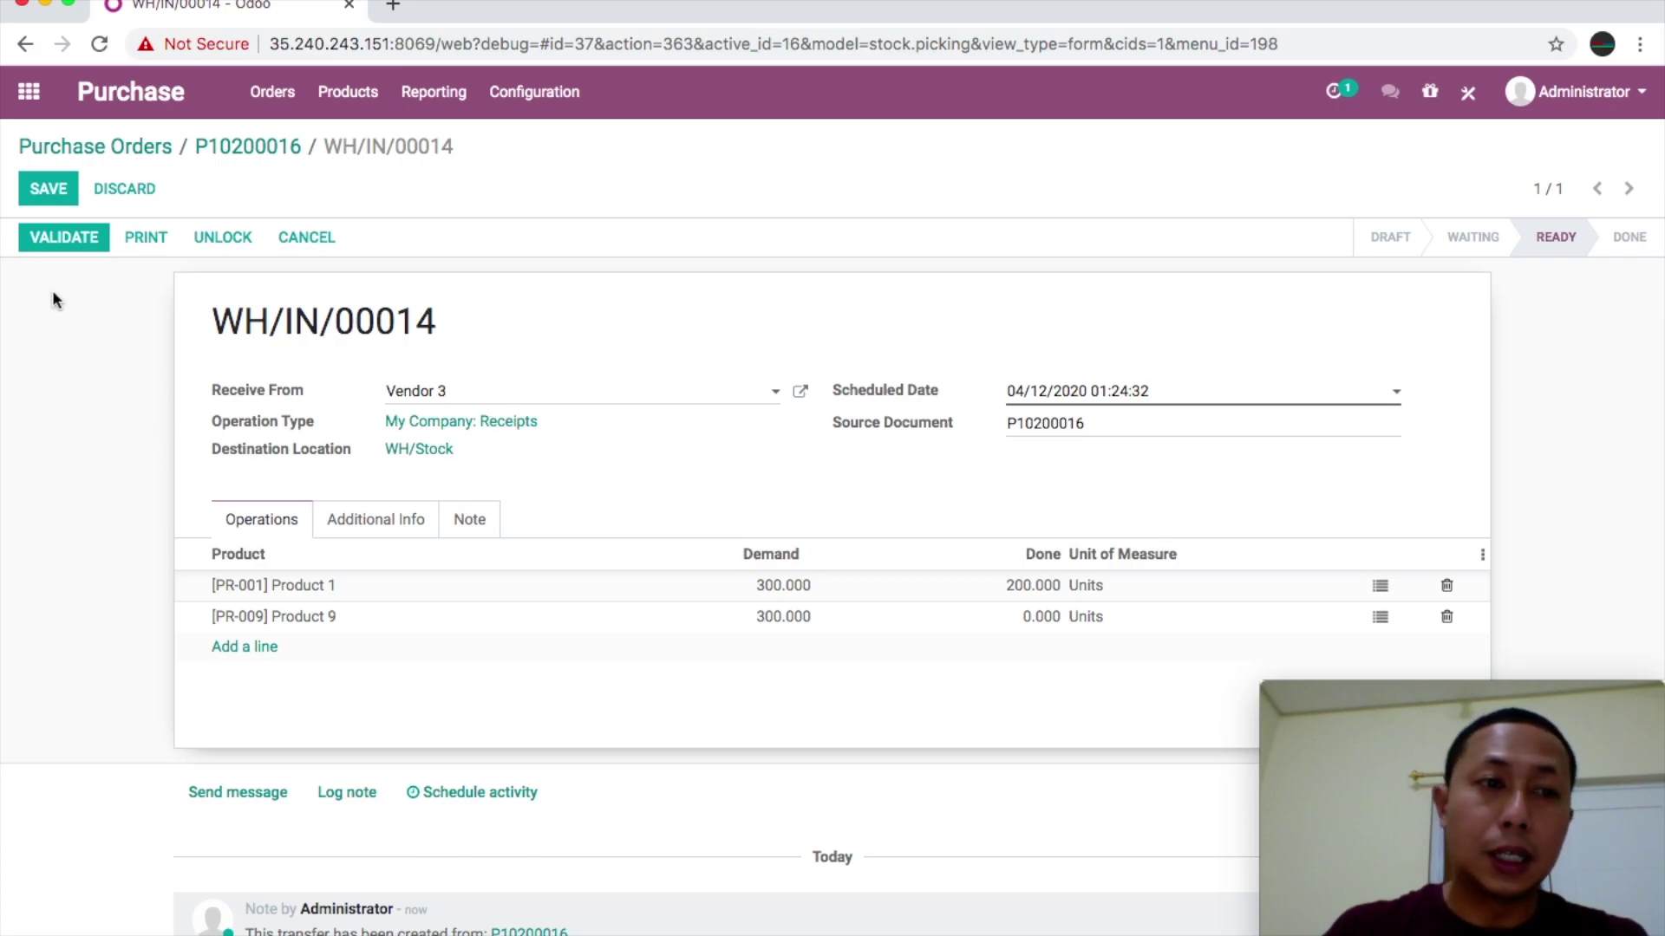
Validate the partial receipt with a backorder for the remaining products and save it.
left_click(52, 236)
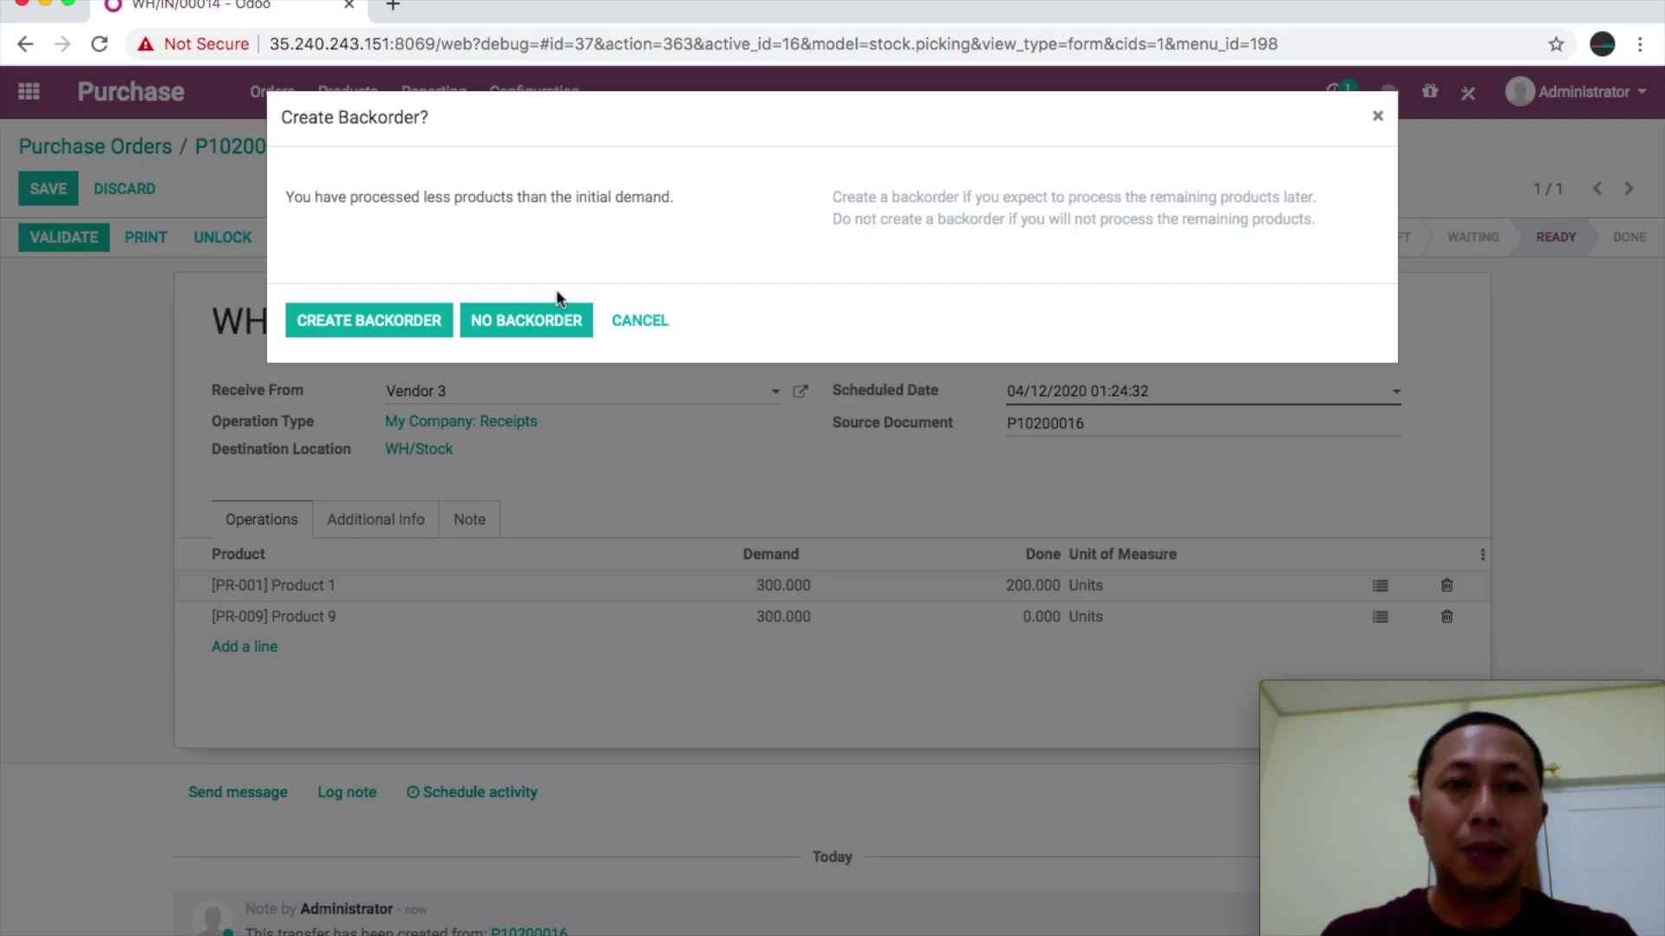
left_click(368, 326)
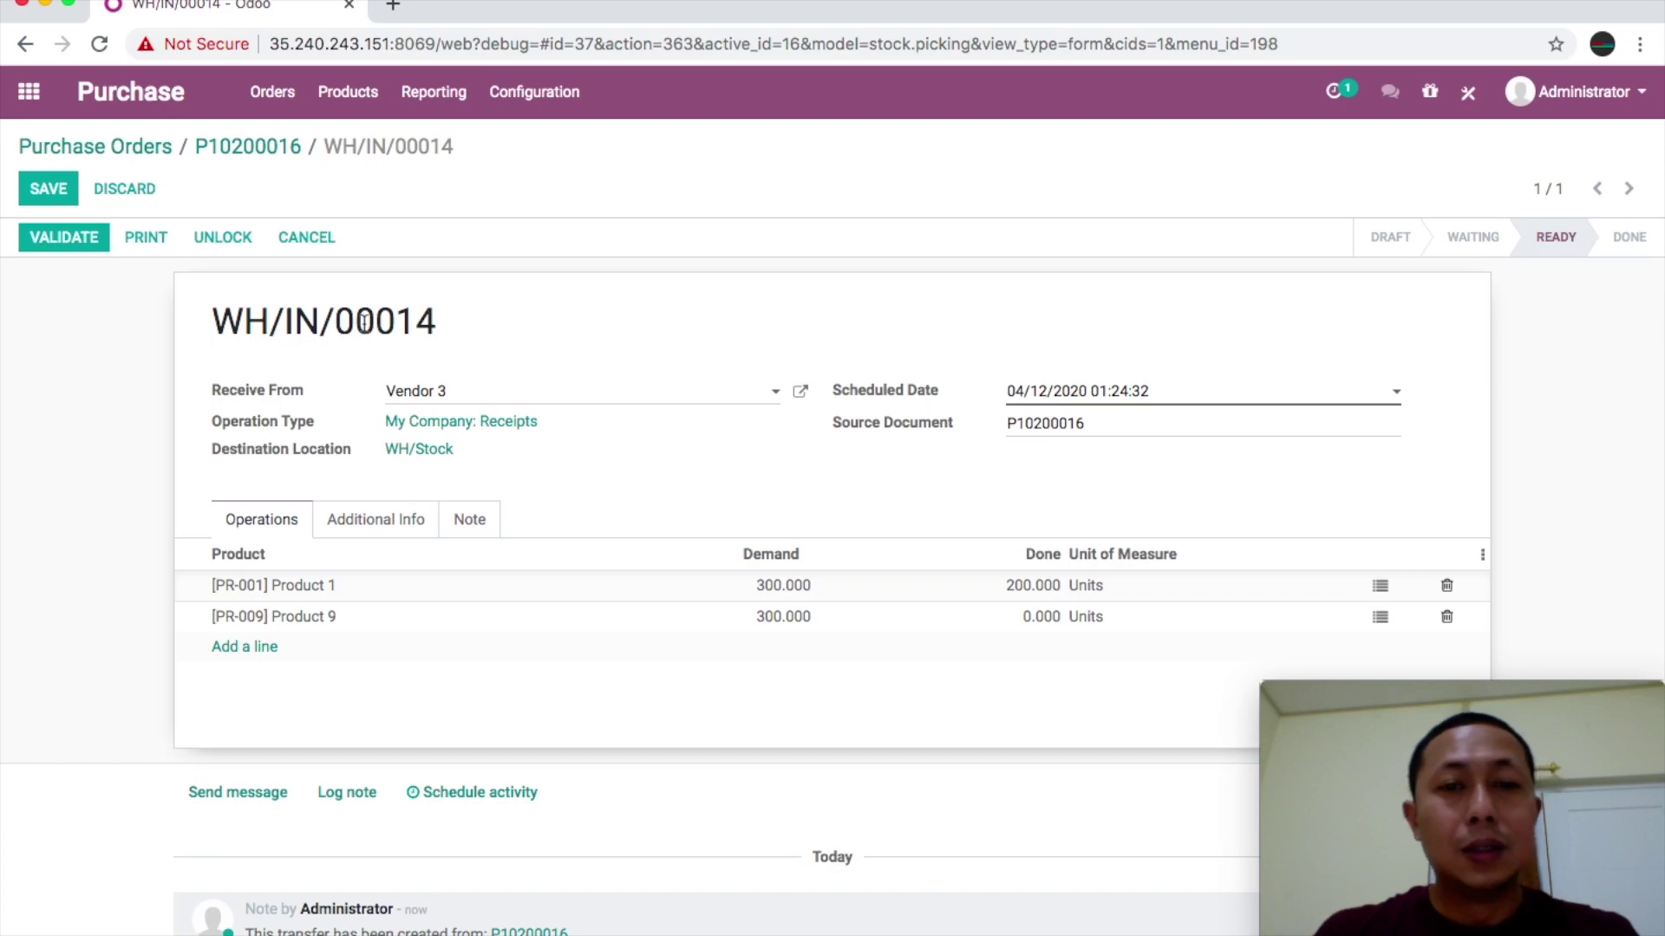
left_click(49, 191)
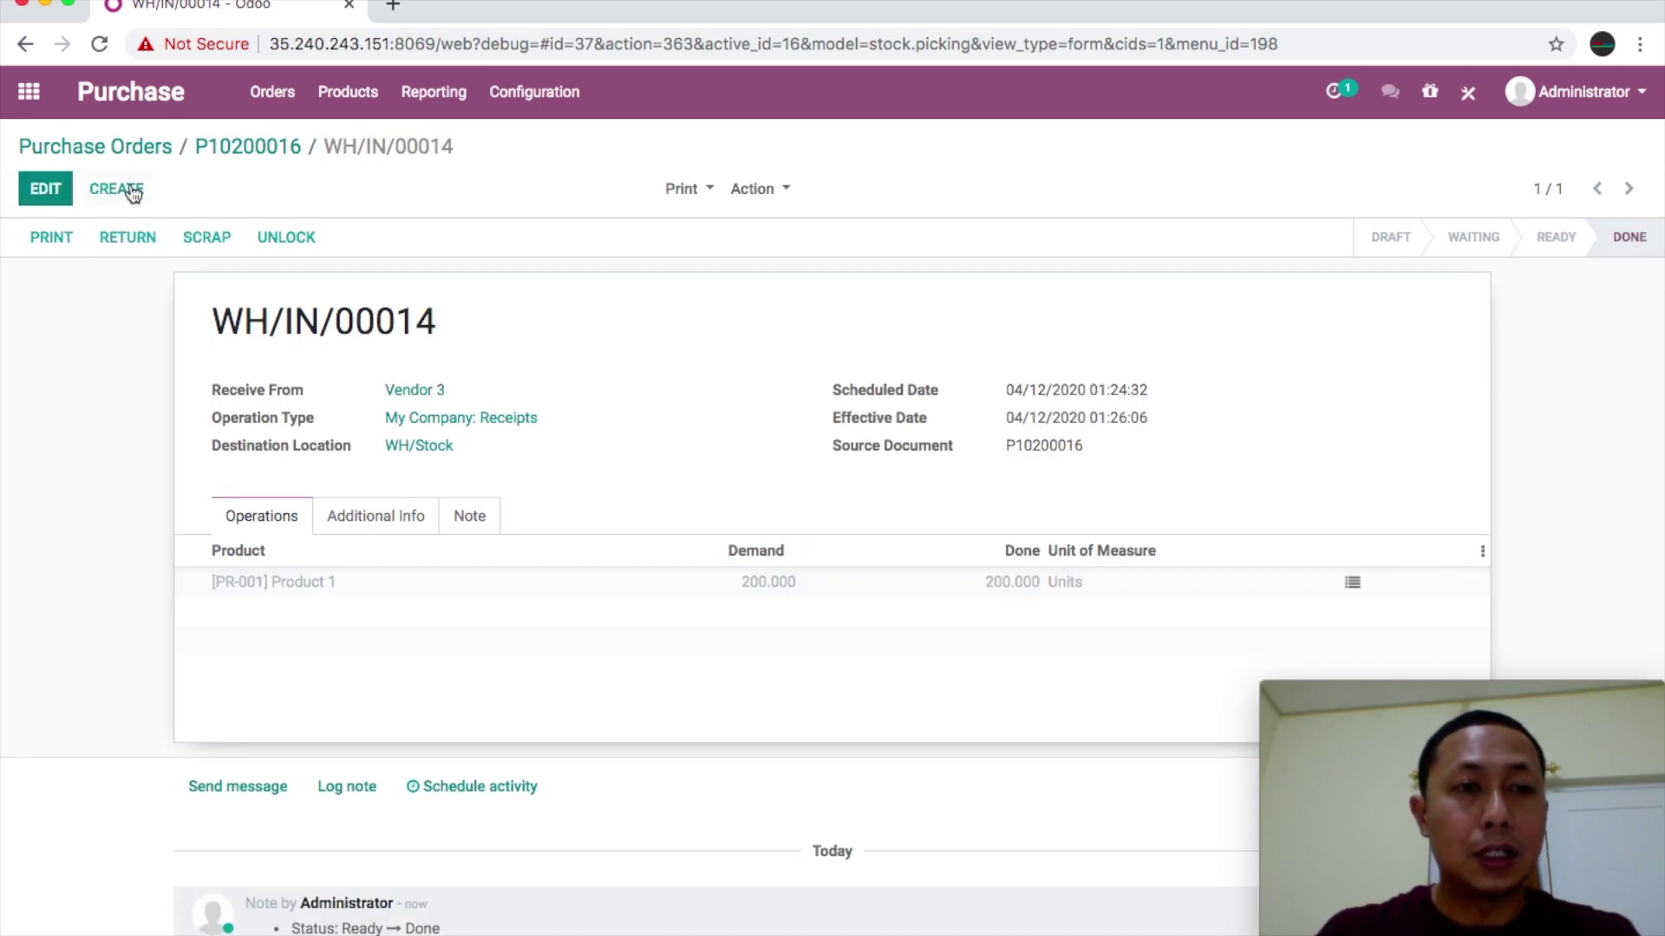
On the backorder receipt of Vendor 3's order, record 300 units of [PR-009] Product 9 as done into WH/Stock.
left_click(251, 148)
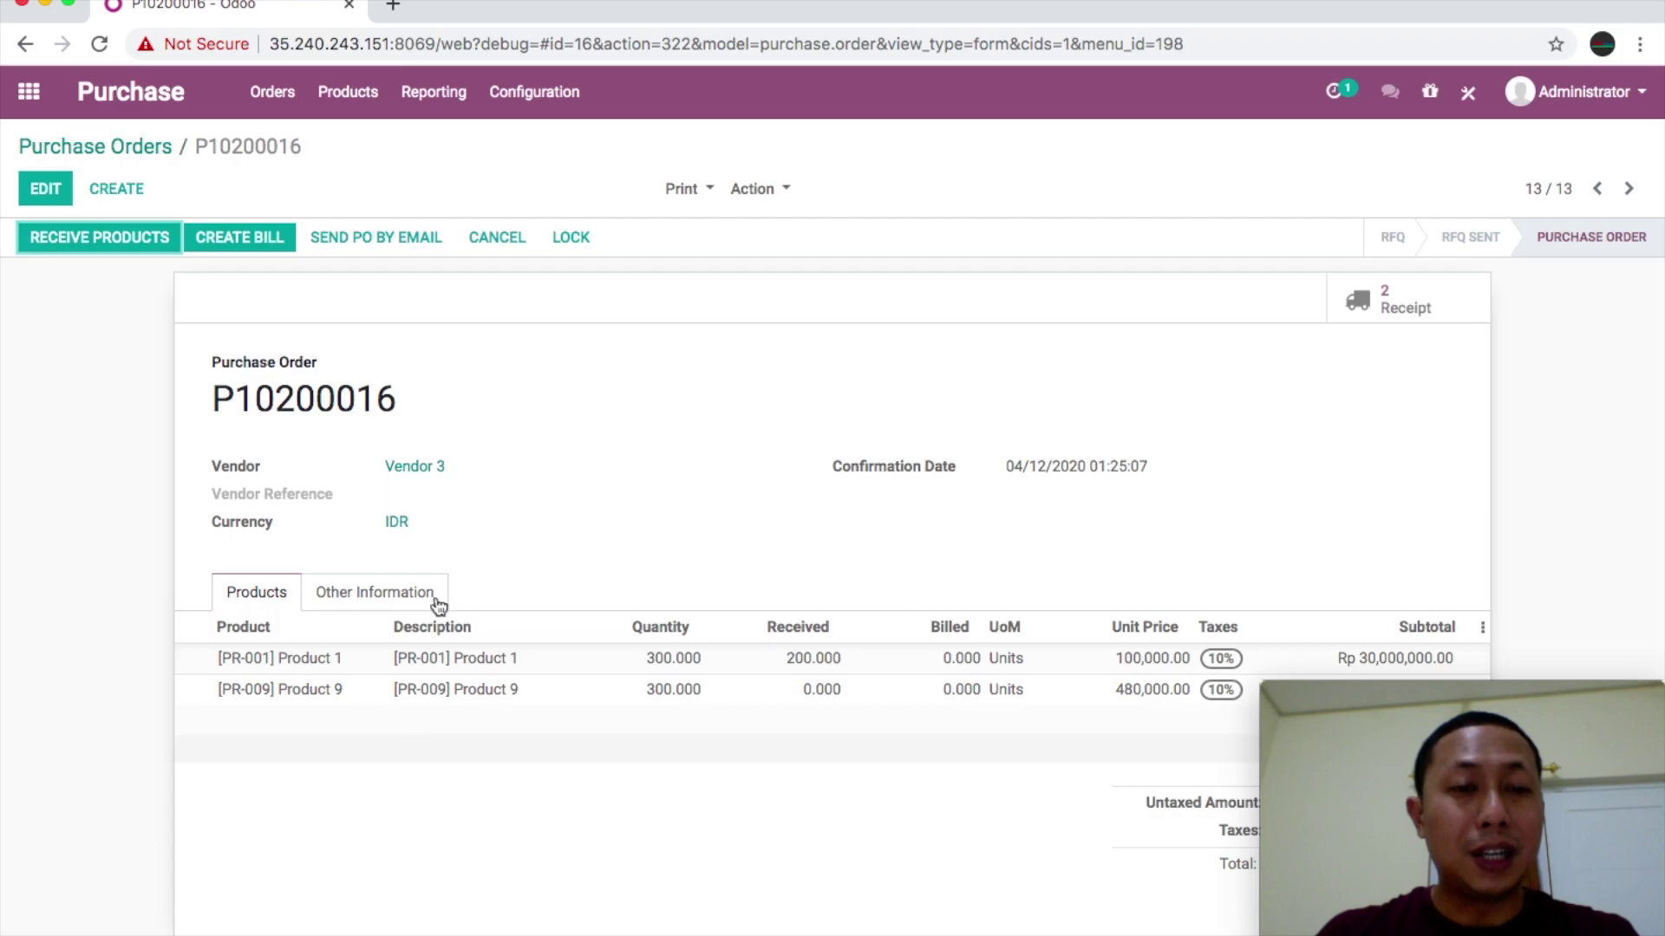
left_click(66, 243)
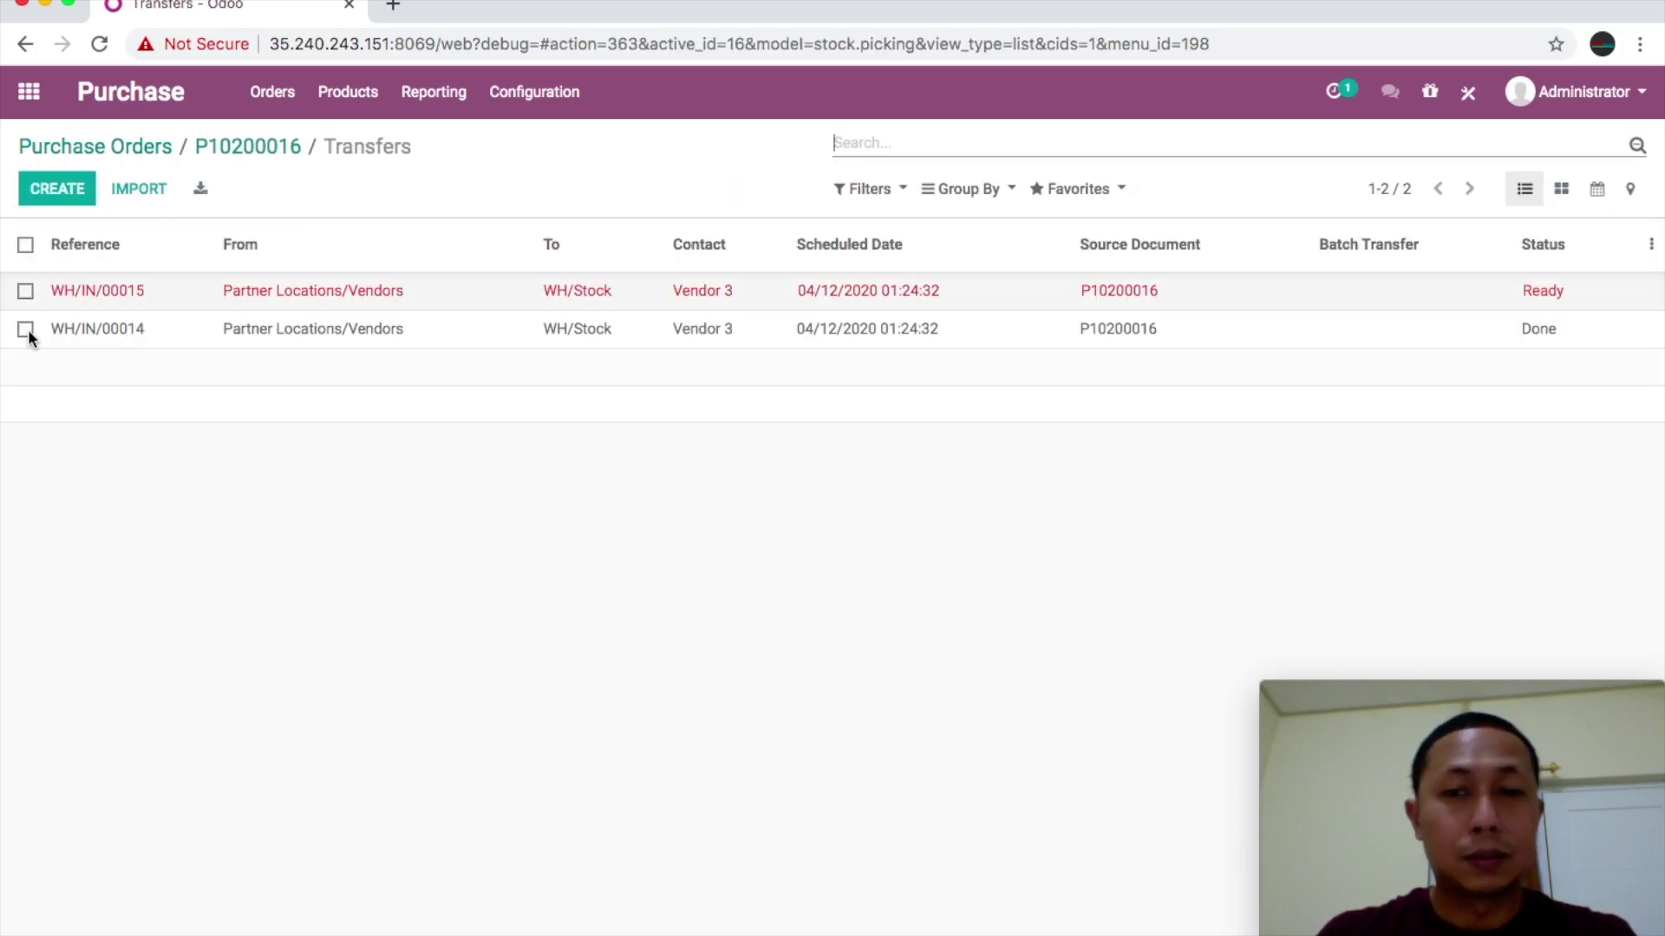
left_click(595, 299)
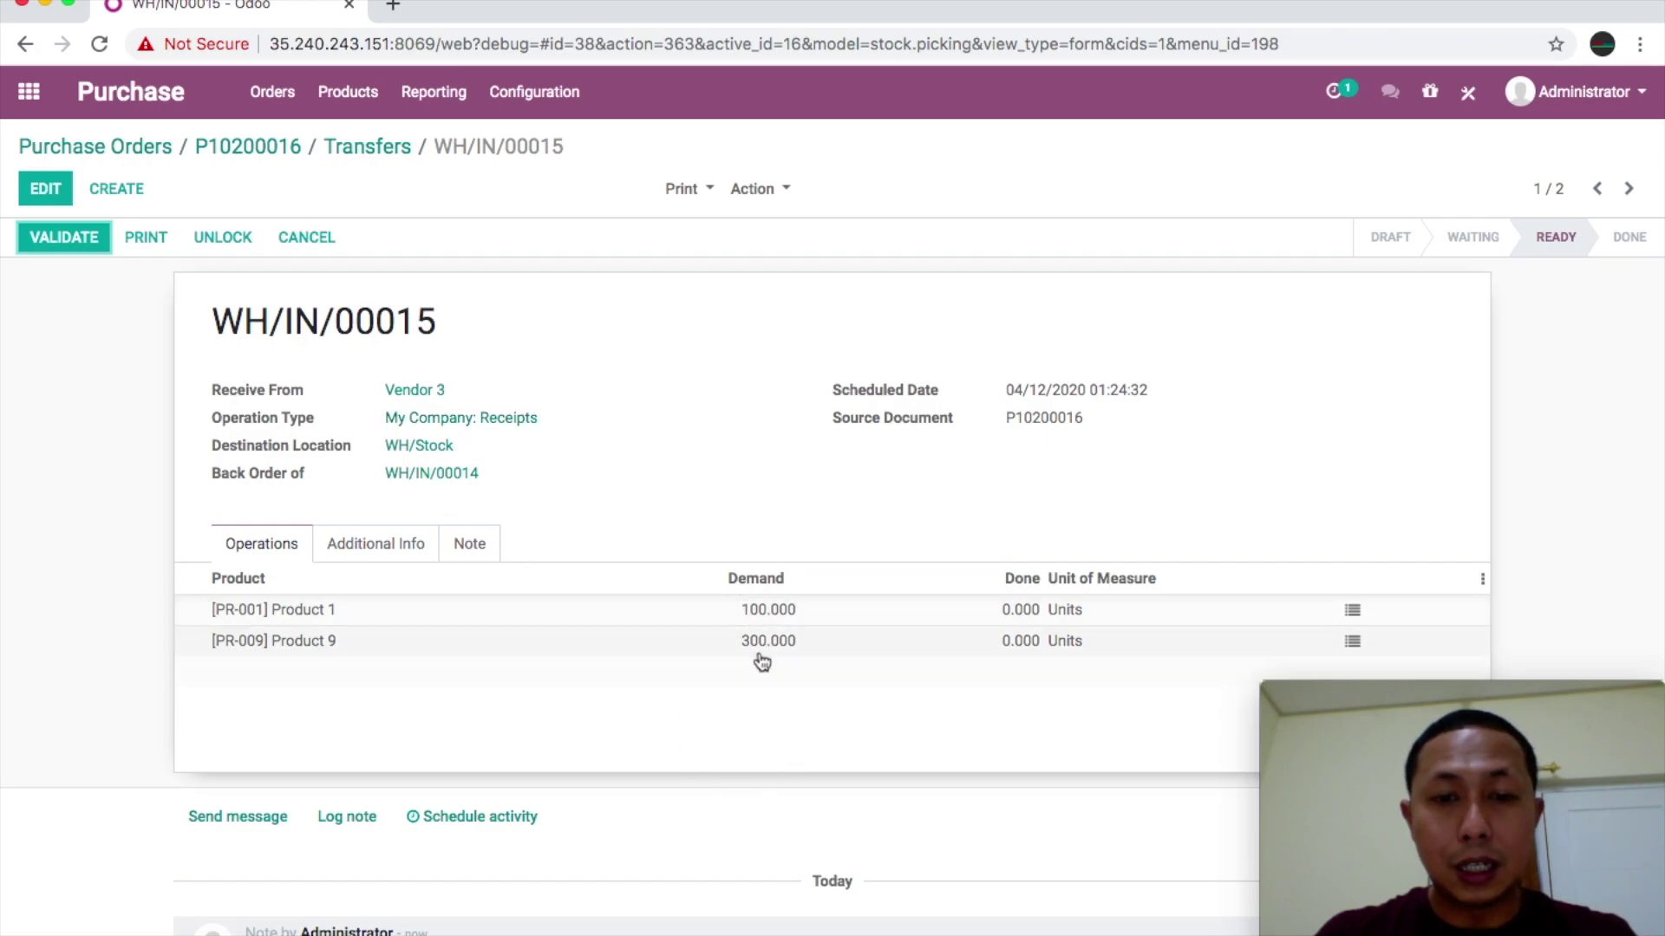
left_click(1353, 643)
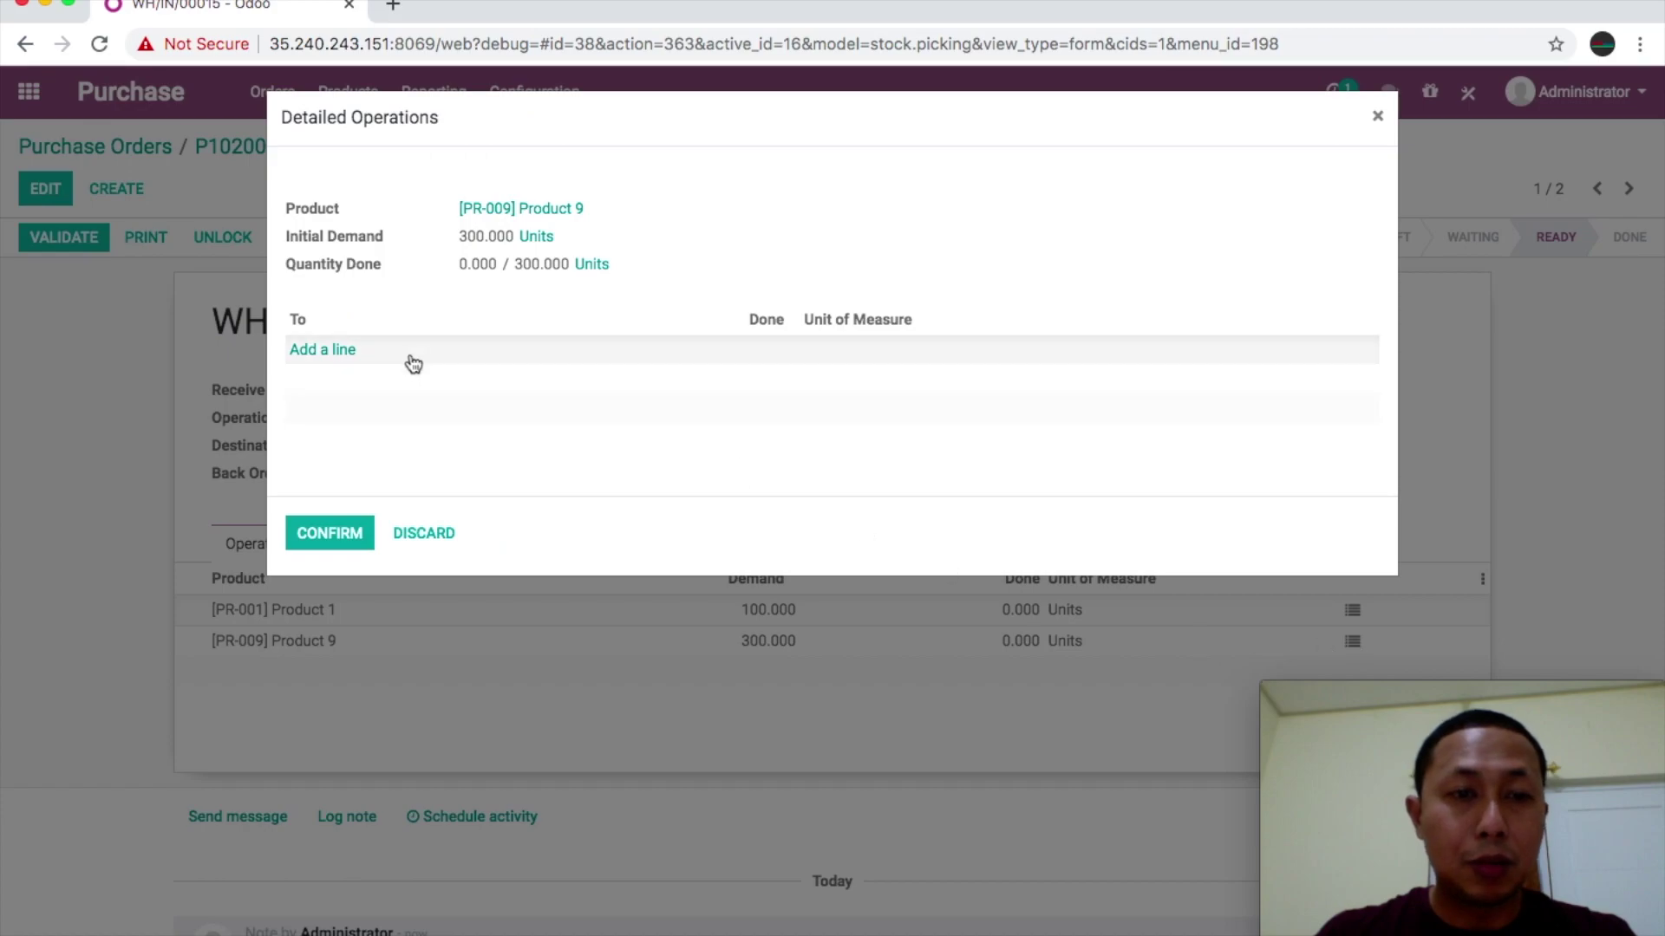
left_click(343, 351)
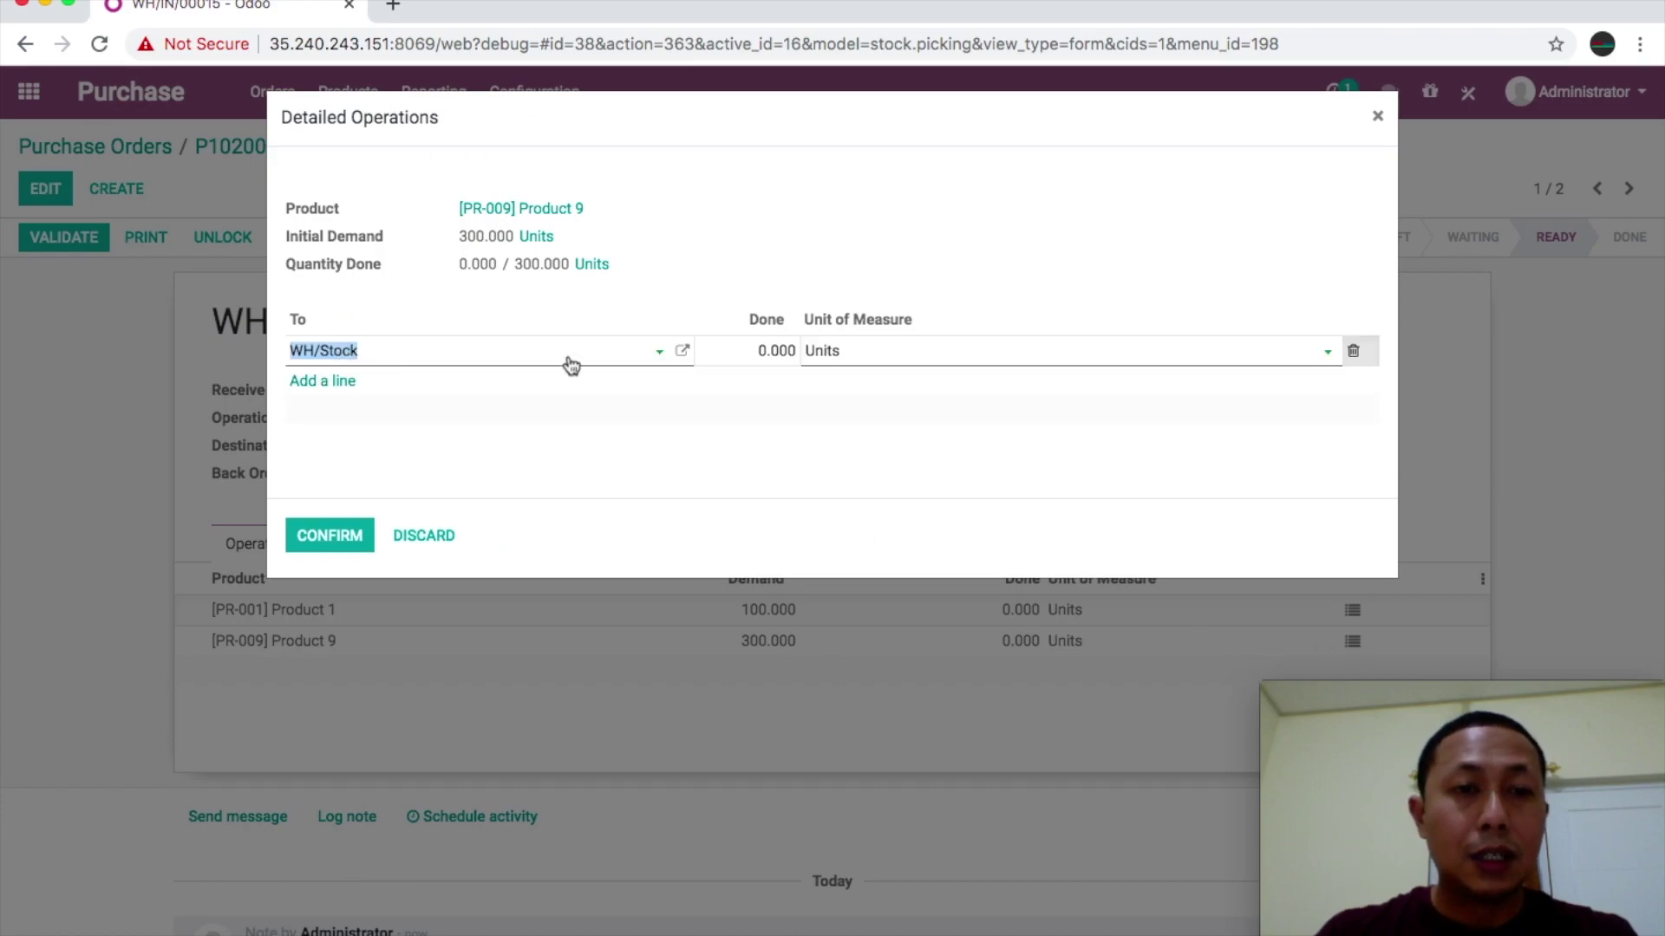
left_click(760, 352)
type("300")
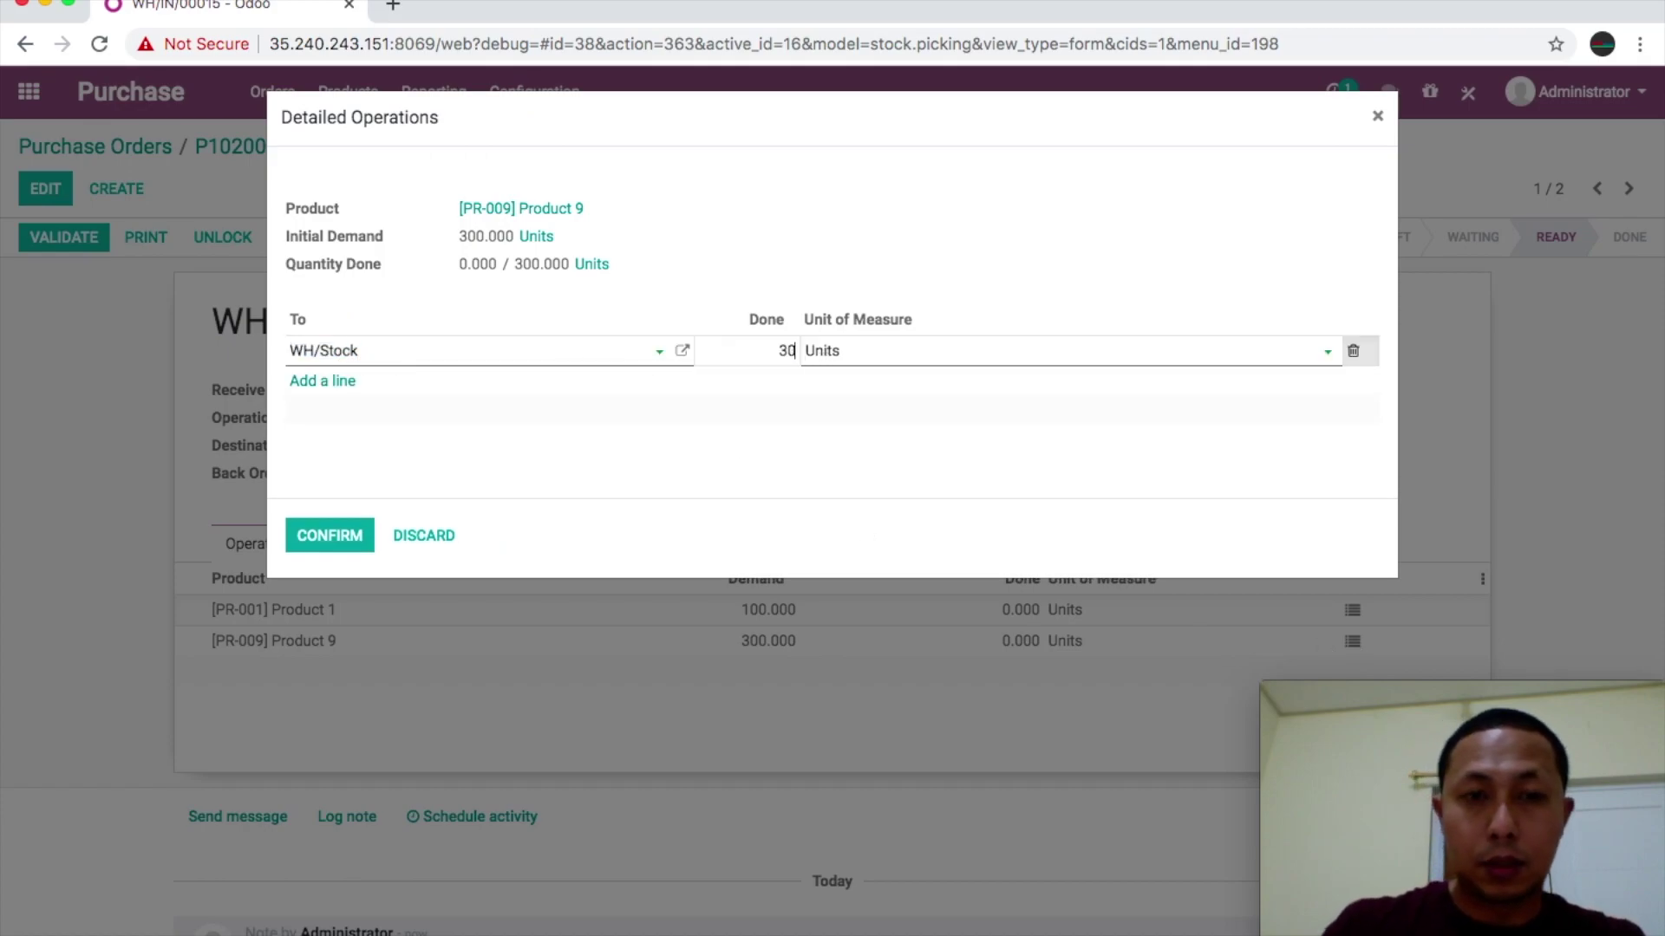
left_click(871, 218)
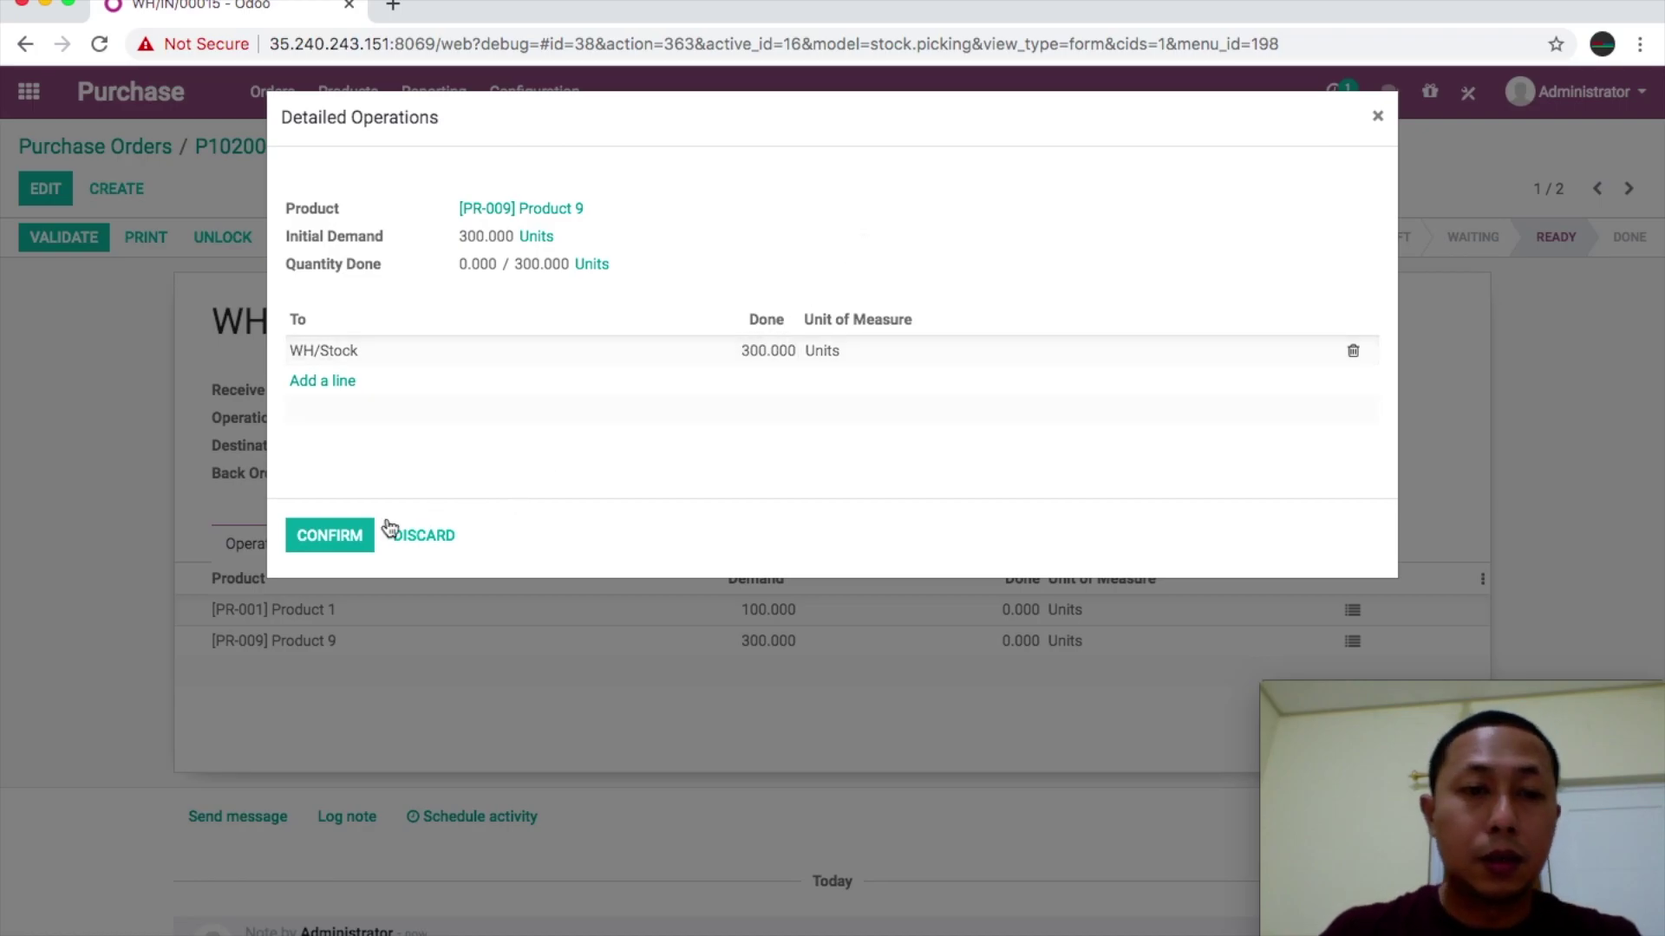
left_click(335, 538)
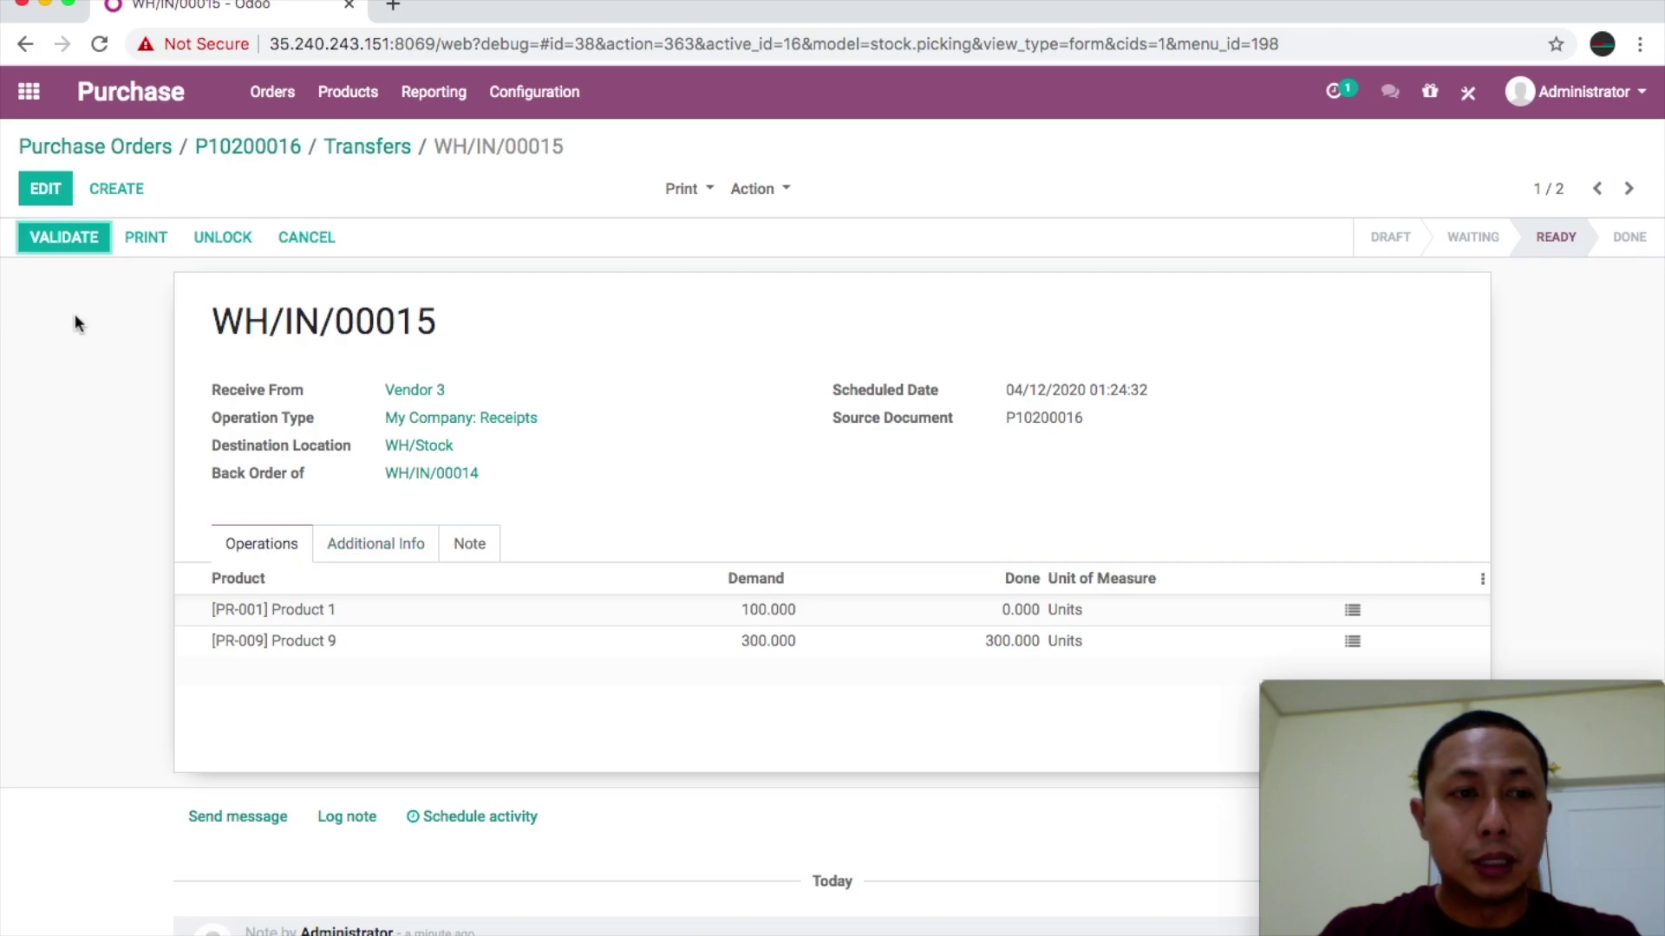
Validate the backorder receipt without creating another backorder and return to Vendor 3's purchase order.
left_click(69, 239)
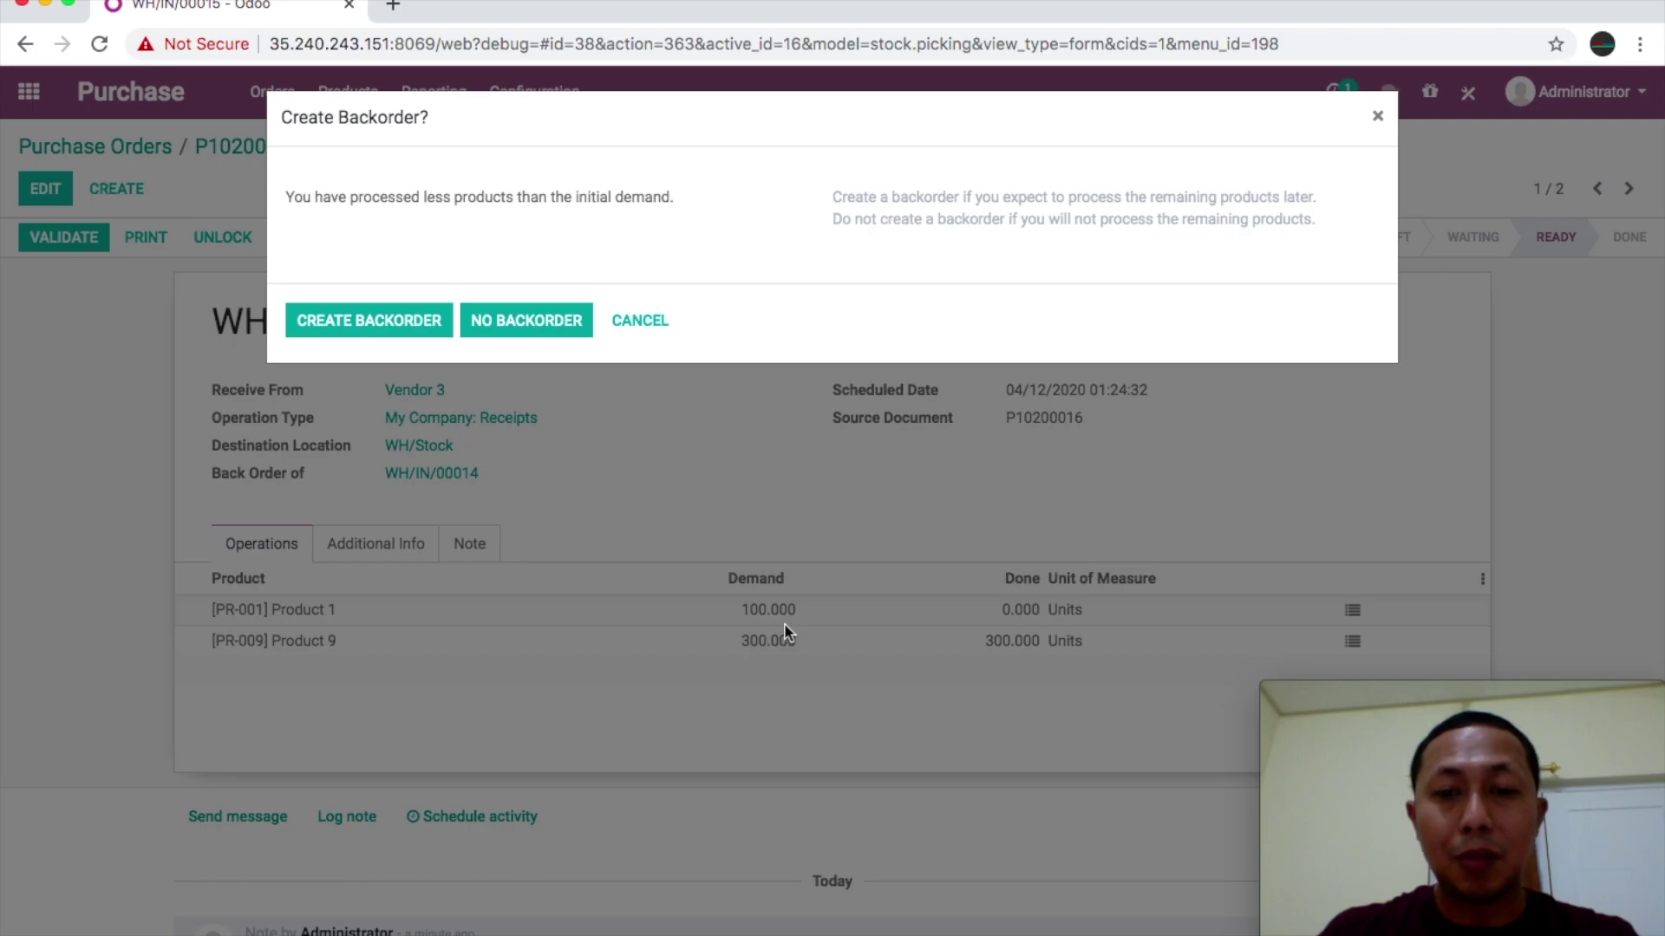
left_click(520, 319)
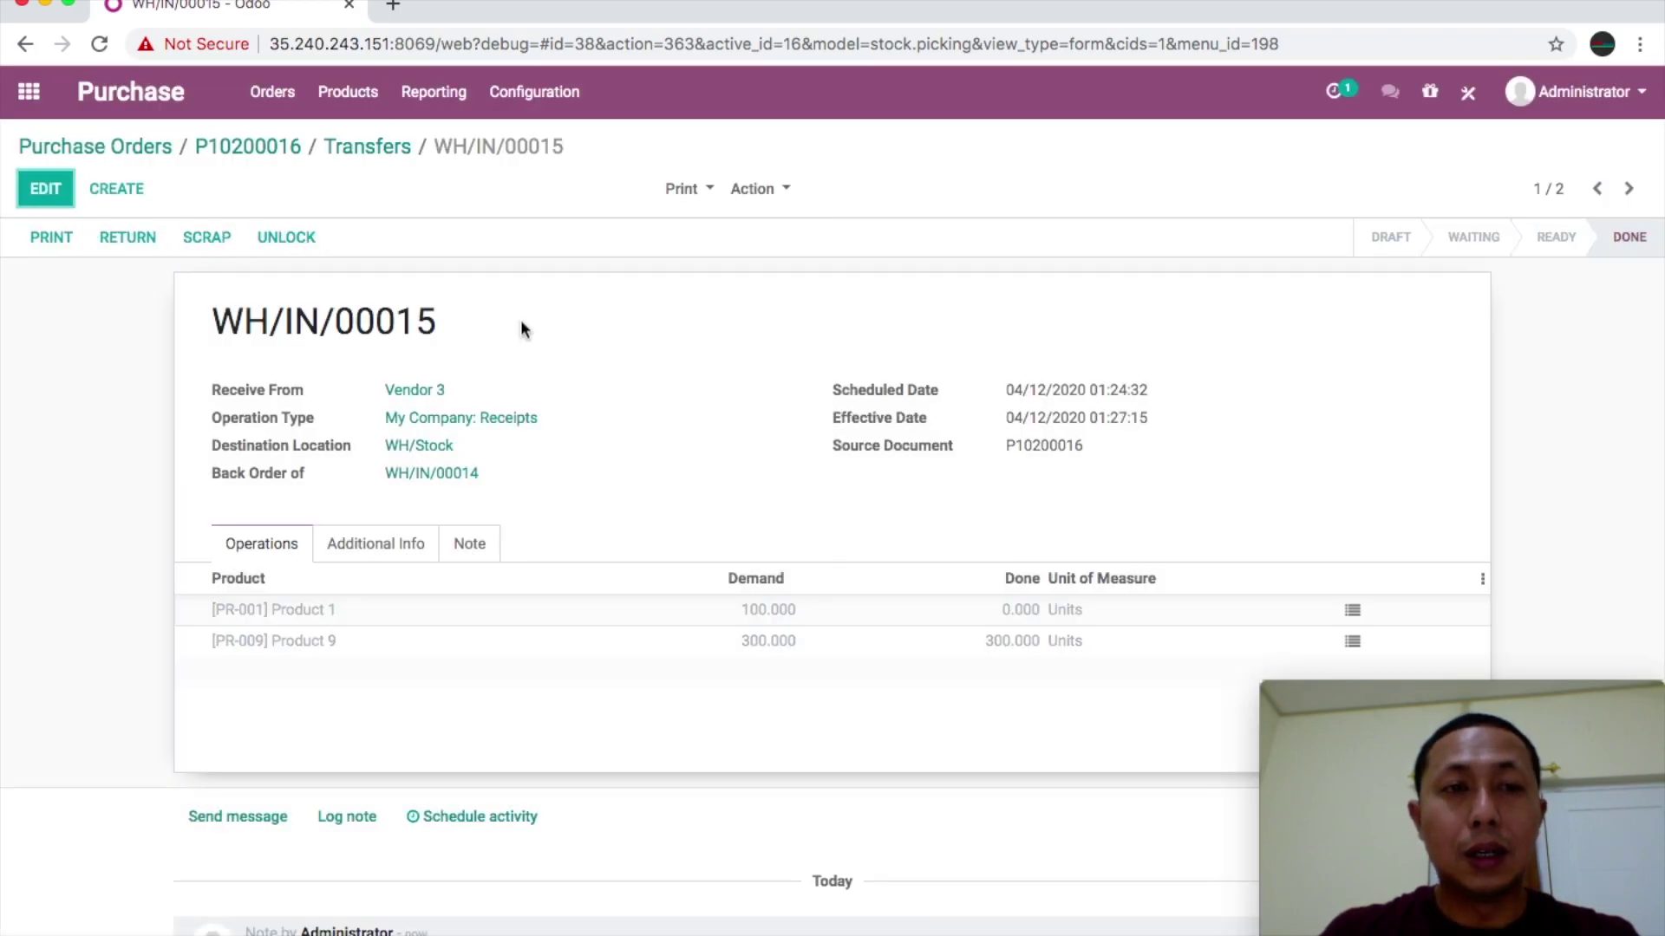
left_click(271, 149)
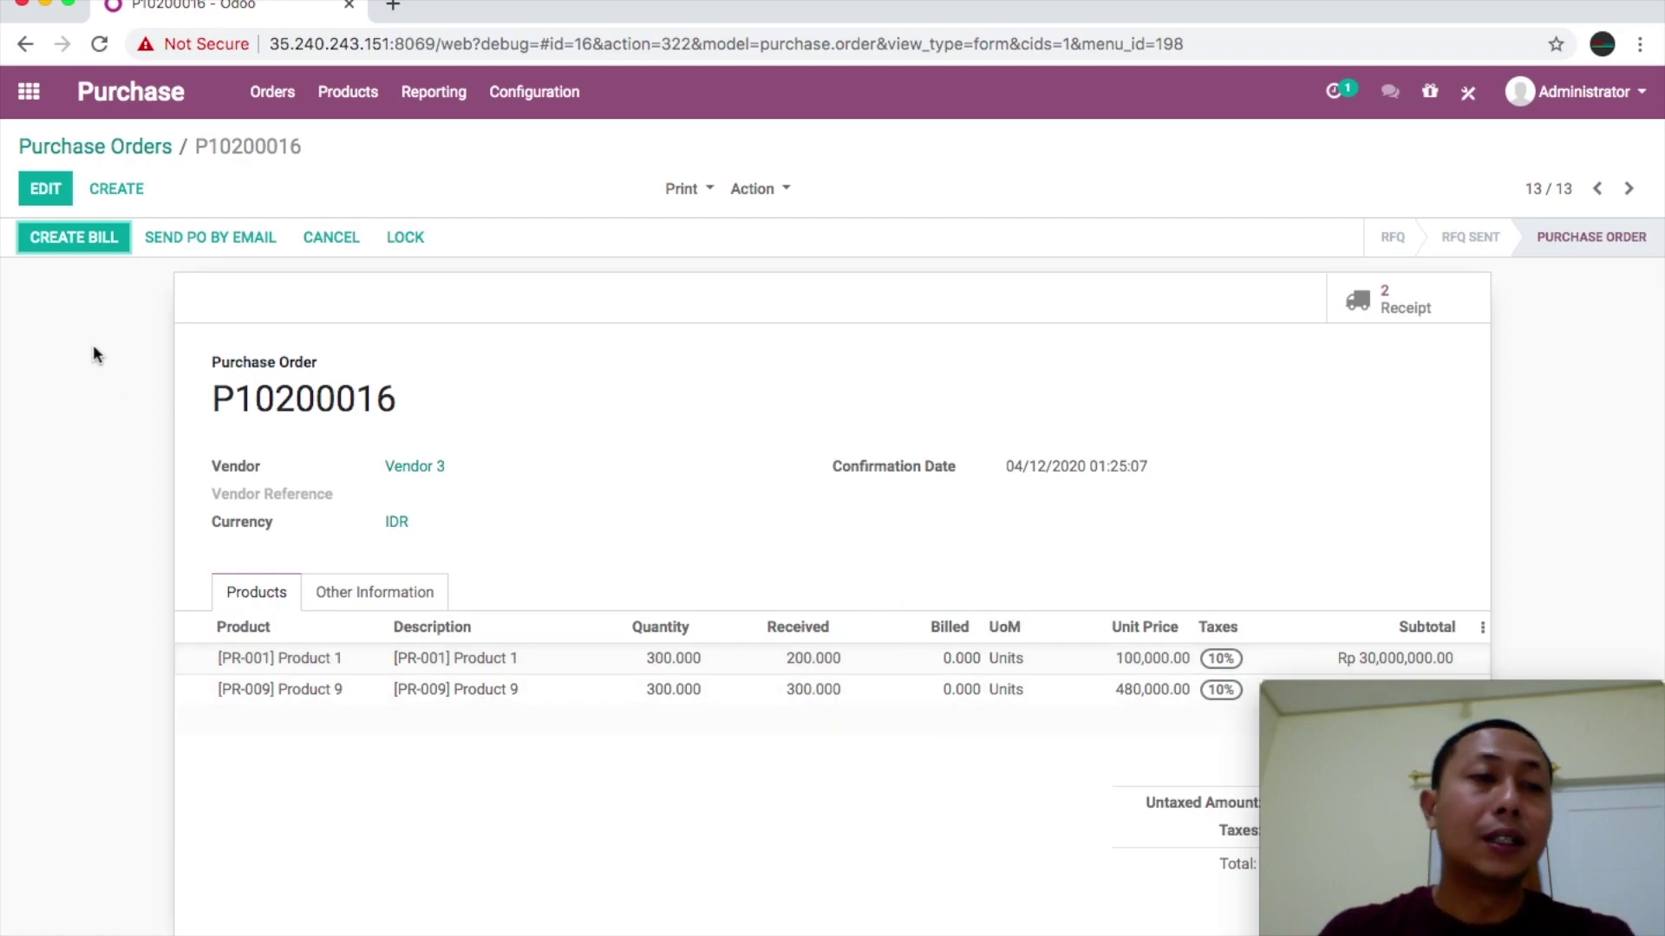
Create the vendor bill from Vendor 3's order, check its invoice lines and post it.
left_click(79, 242)
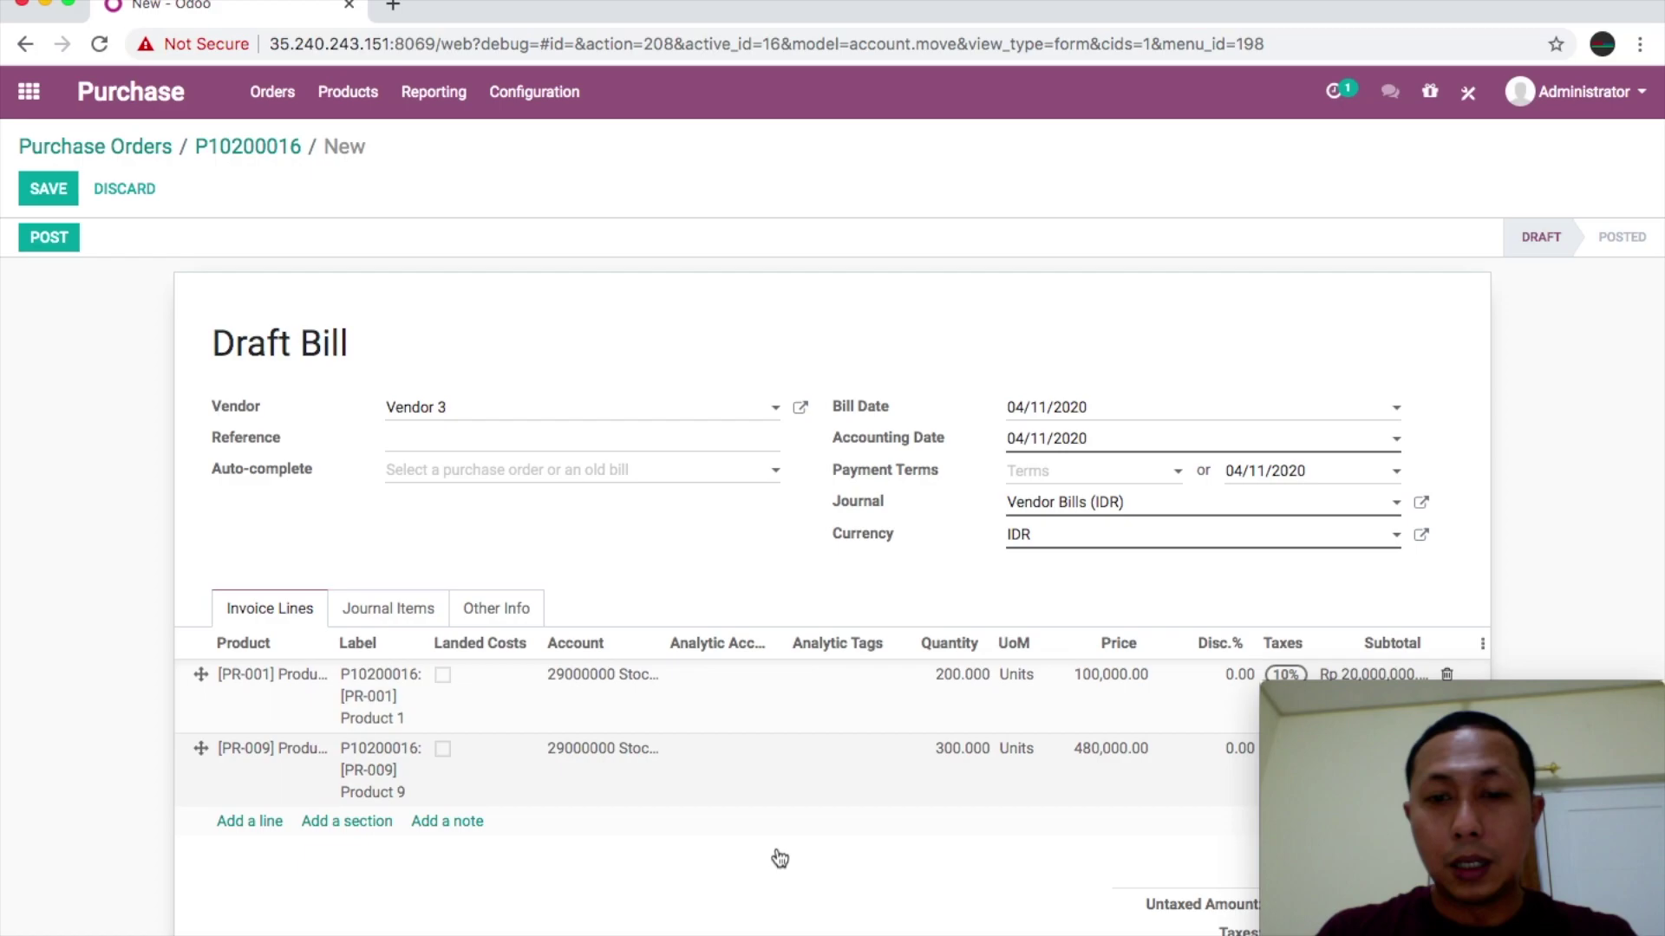
scroll(781, 860, "down", 1)
scroll(783, 862, "down", 5)
scroll(782, 862, "up", 2)
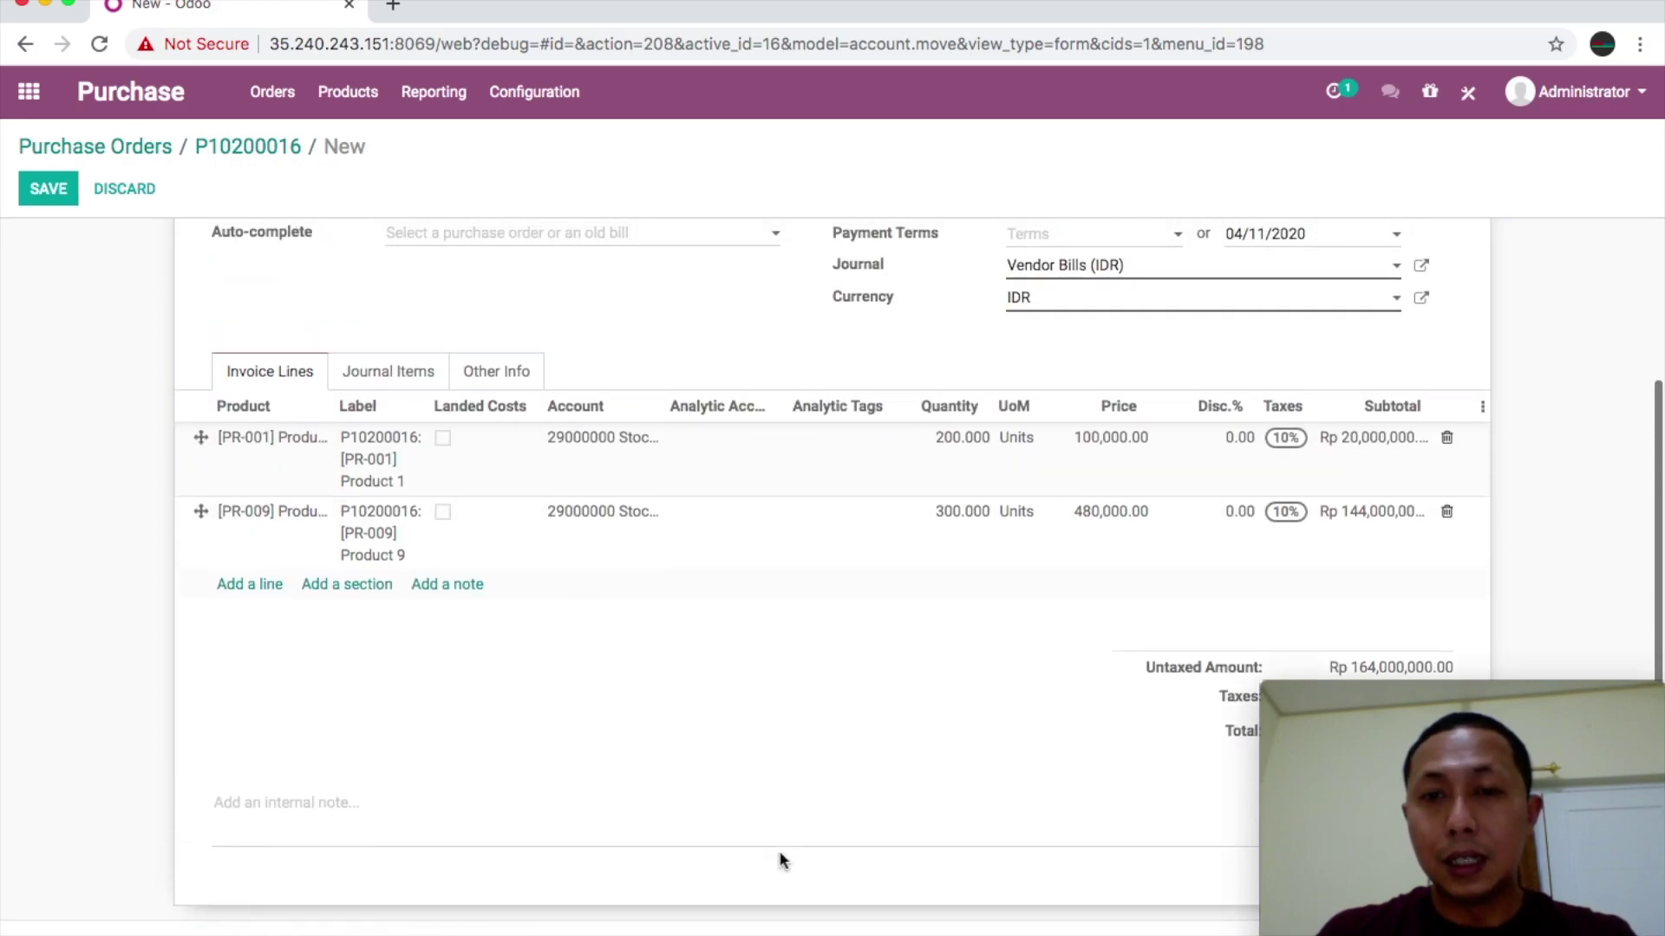
scroll(782, 862, "up", 1)
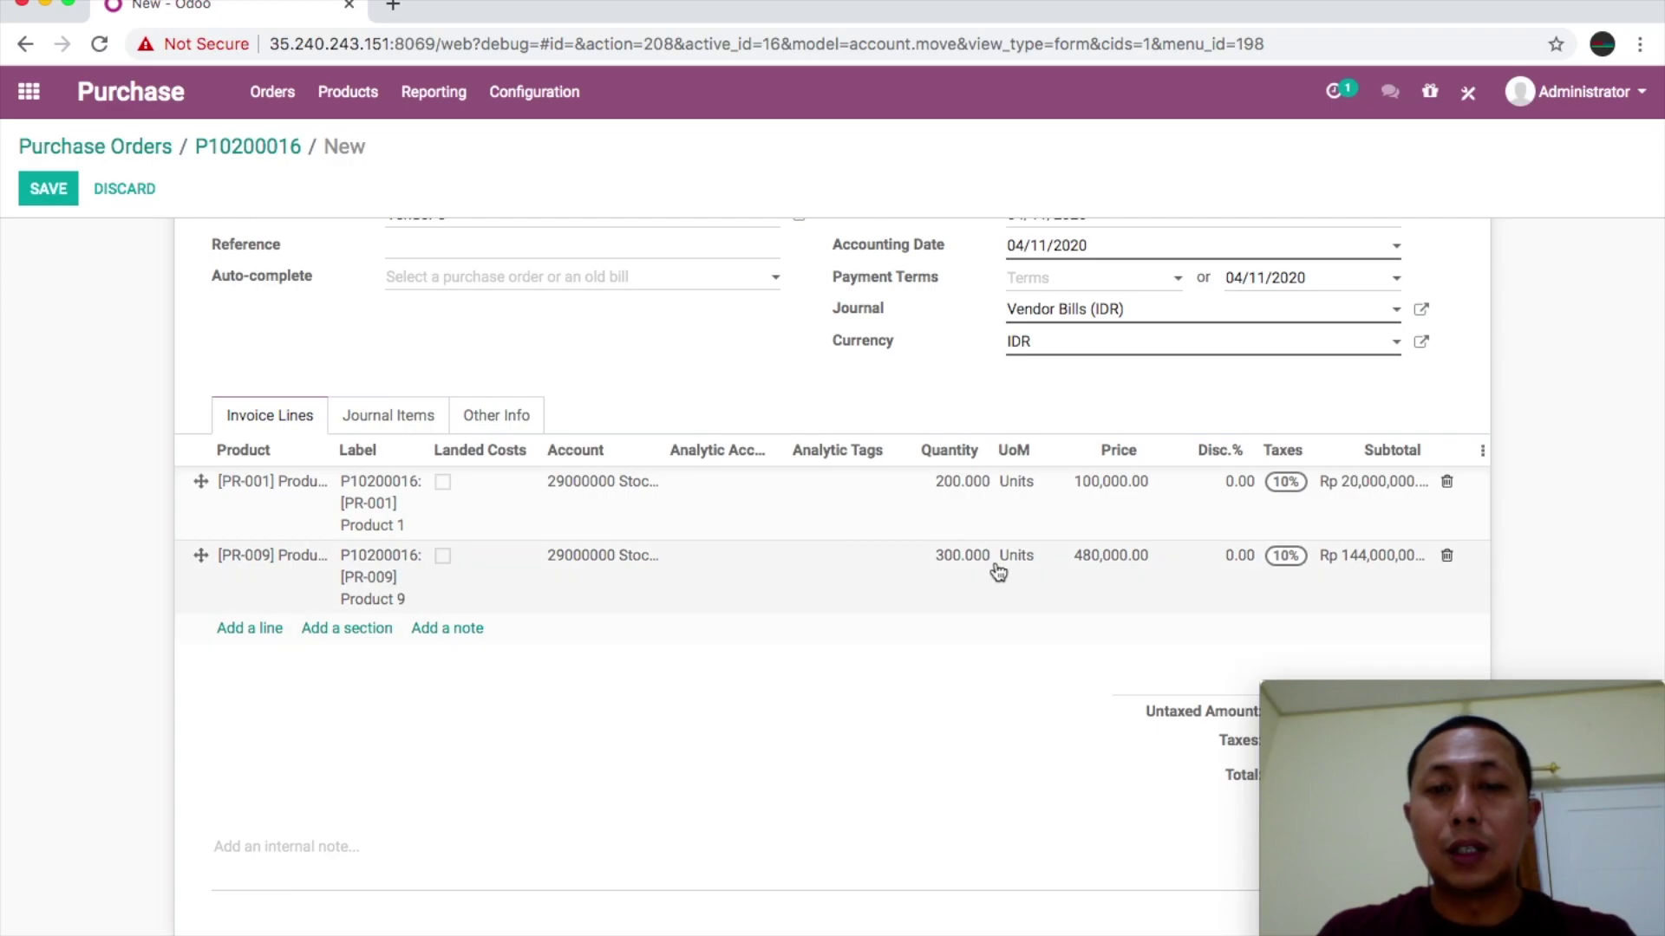
scroll(1130, 584, "up", 3)
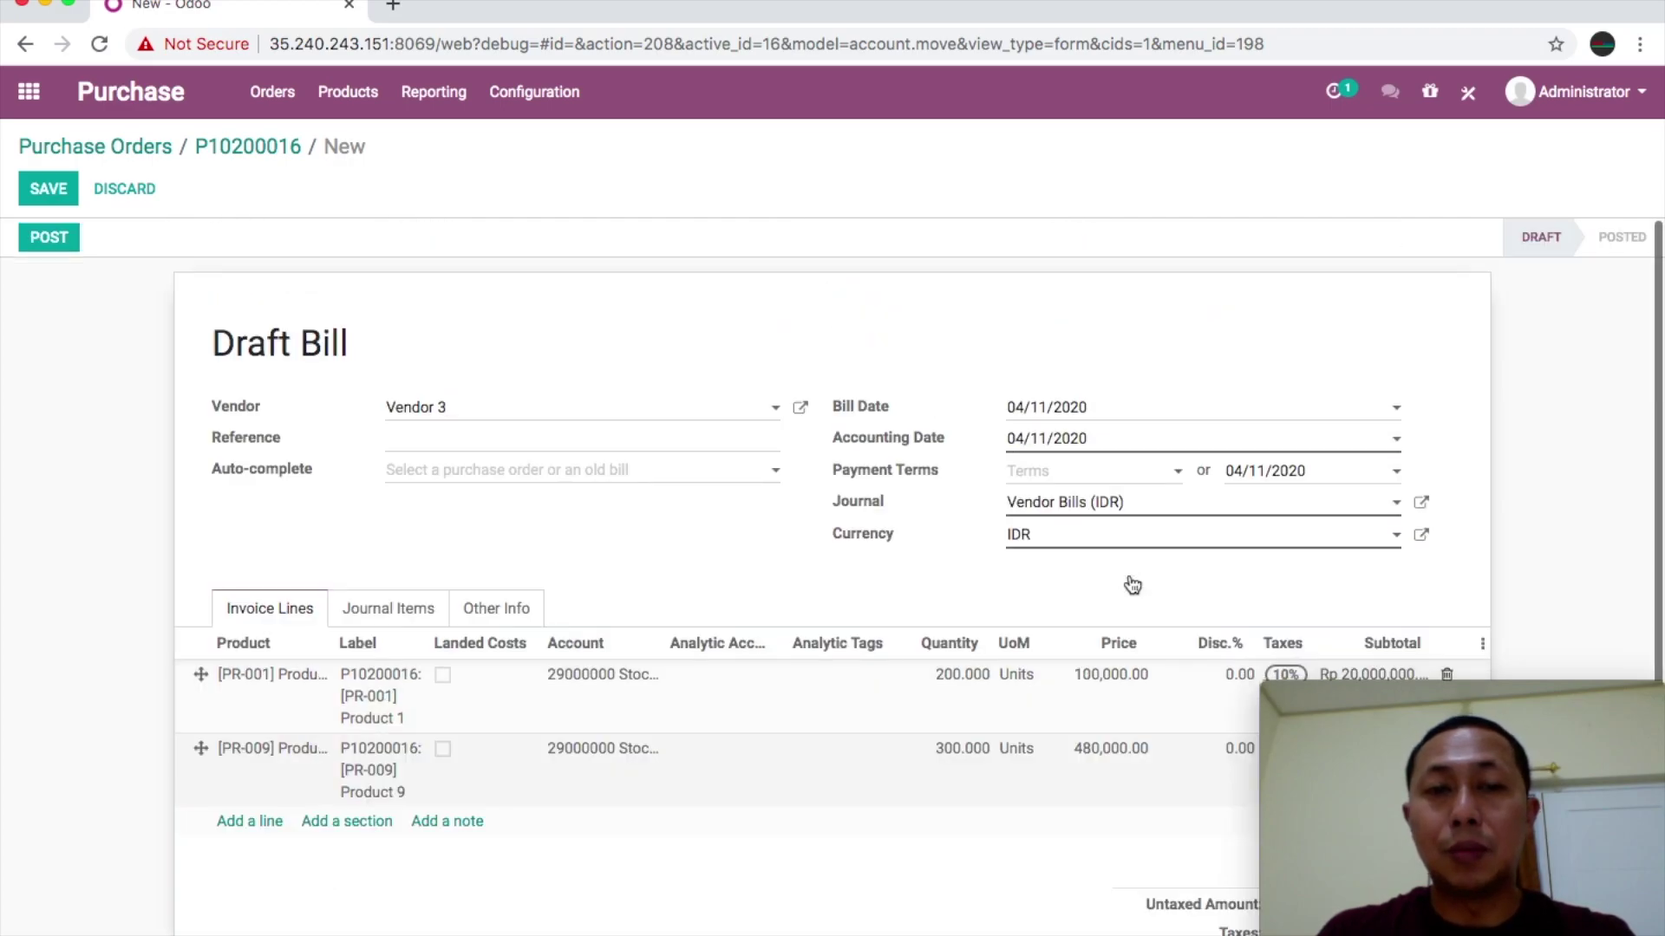
left_click(50, 236)
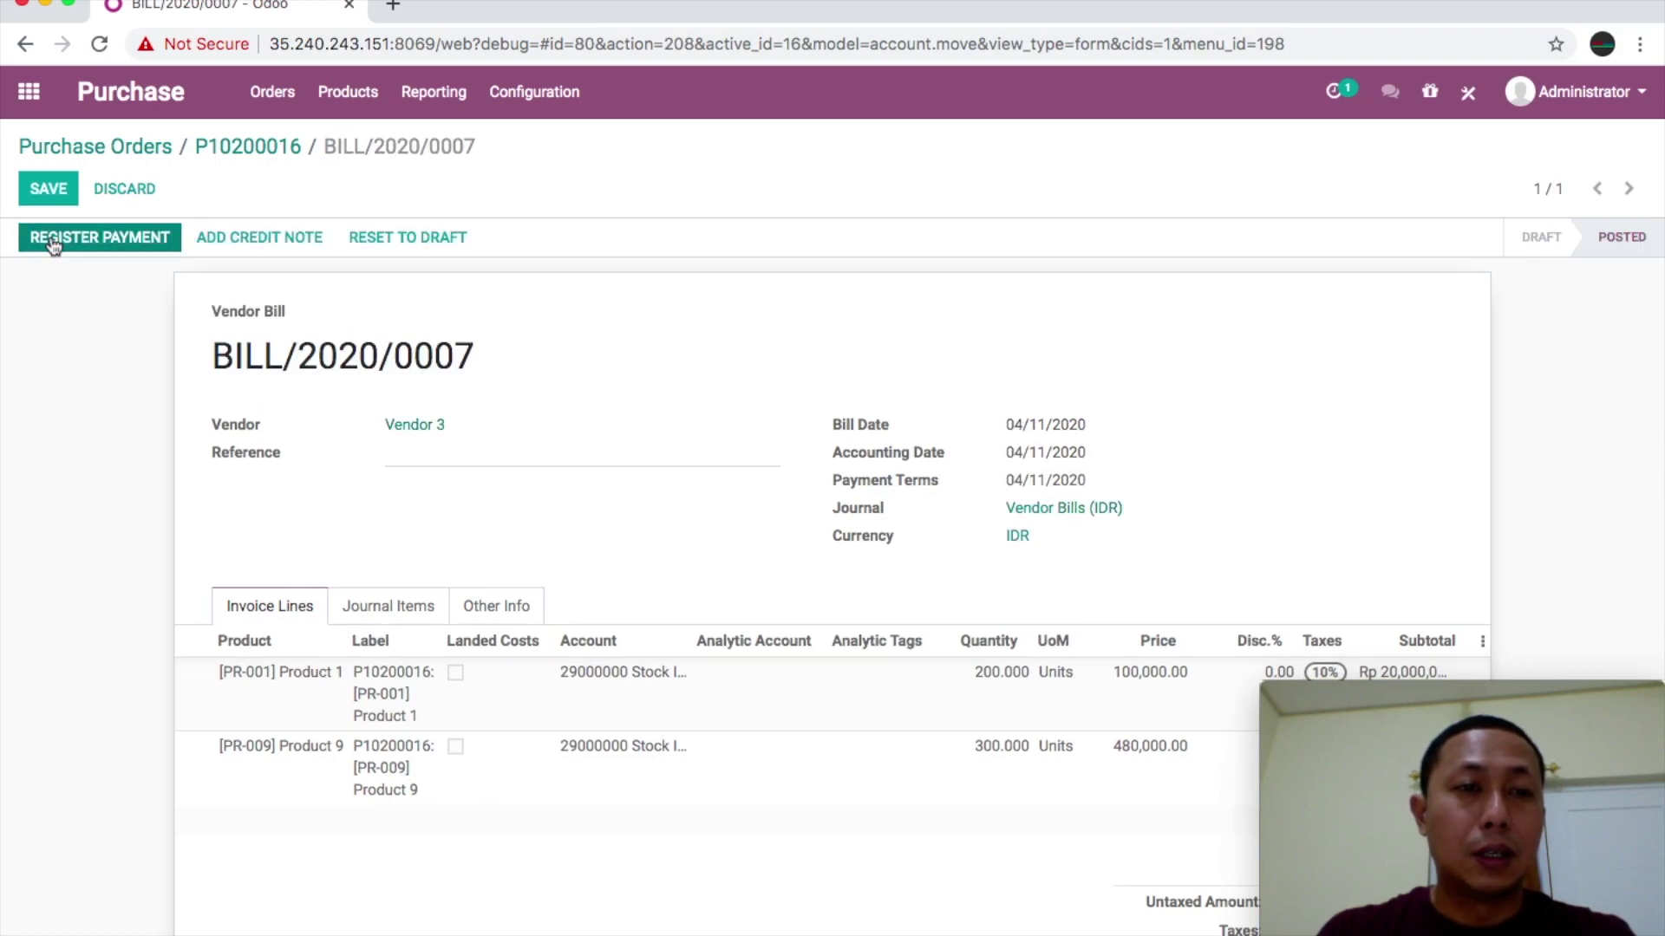
scroll(699, 676, "down", 5)
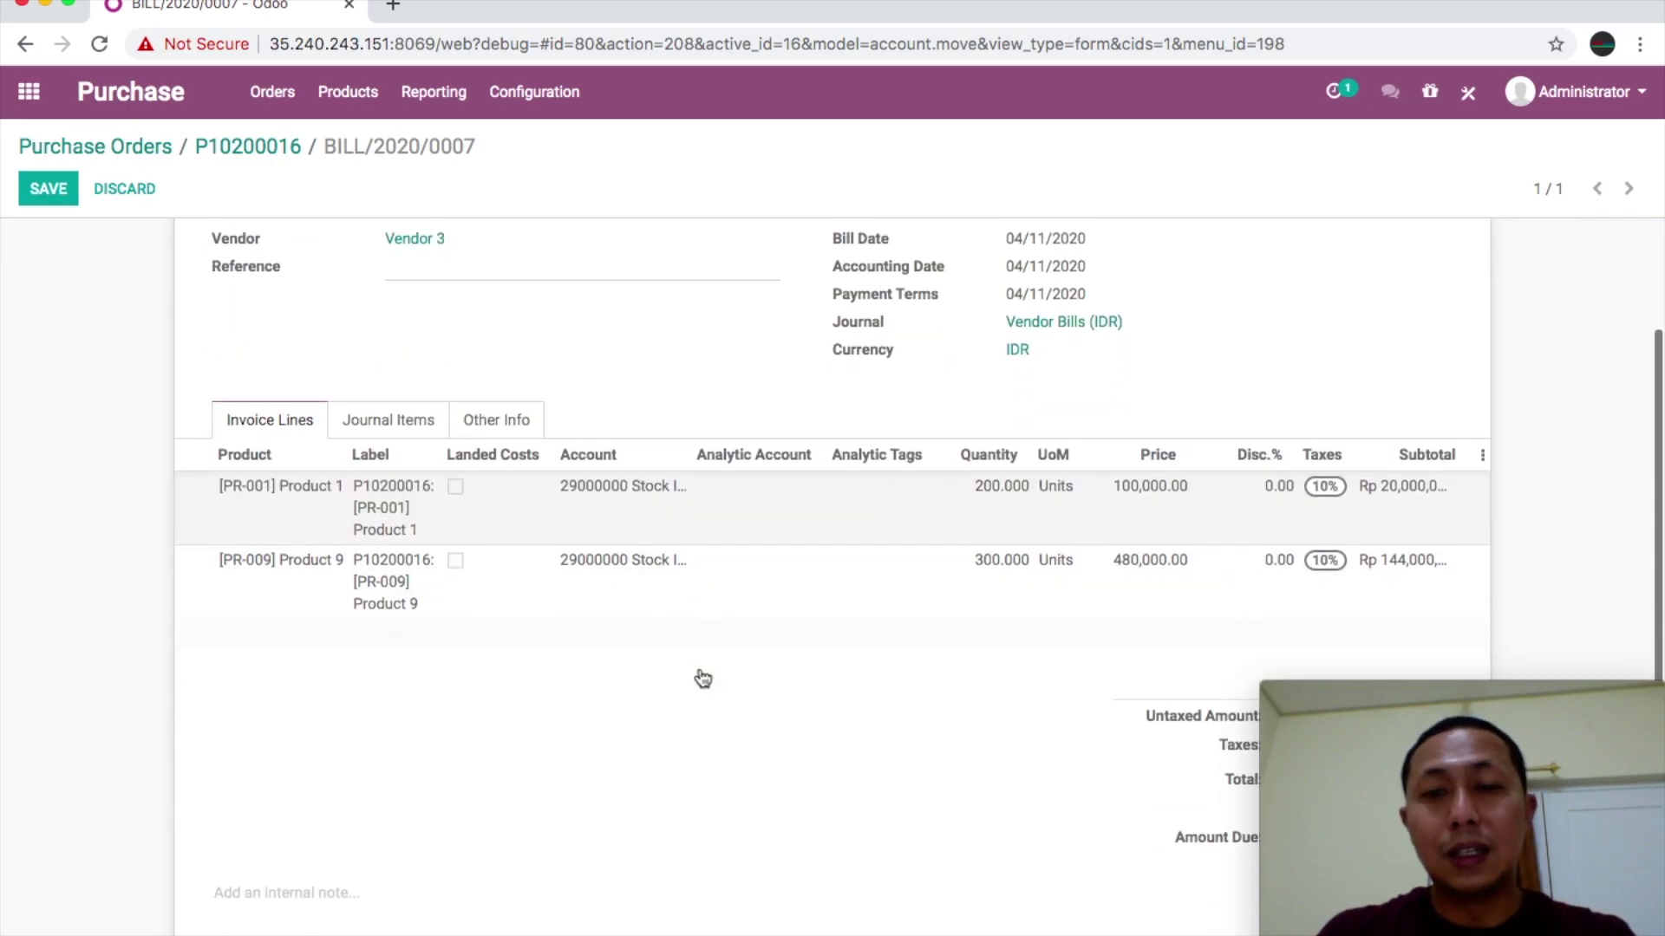
scroll(701, 677, "up", 4)
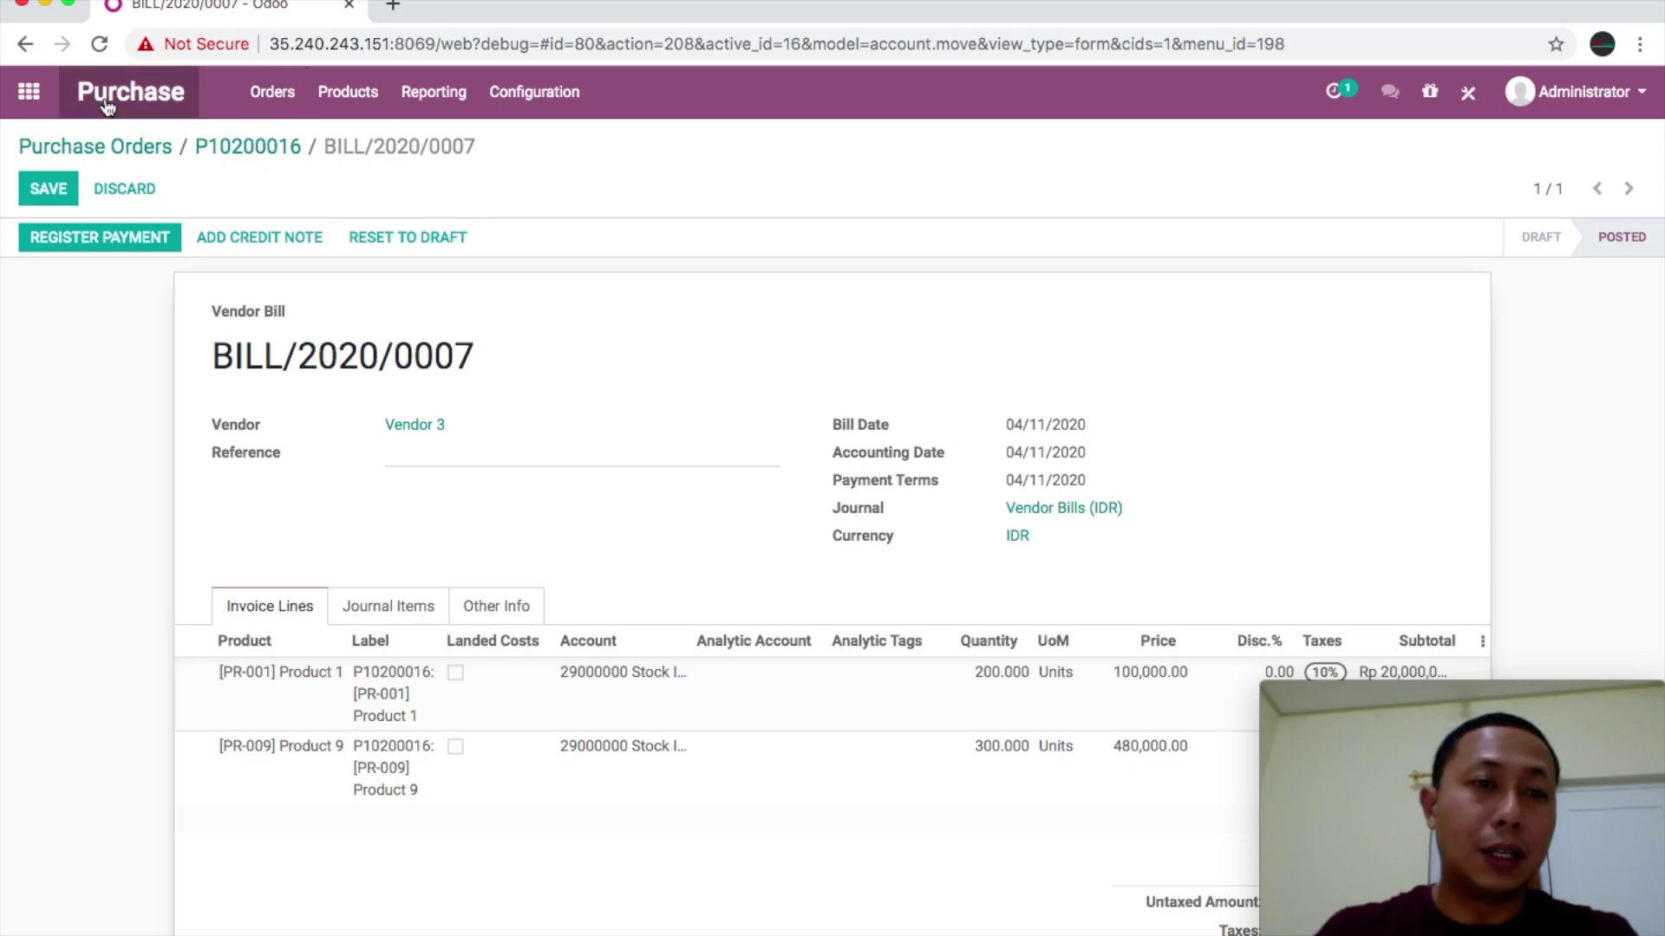
Reopen Vendor 3's order from the purchase orders list and examine its billed quantities, linked receipts and vendor bill.
left_click(274, 94)
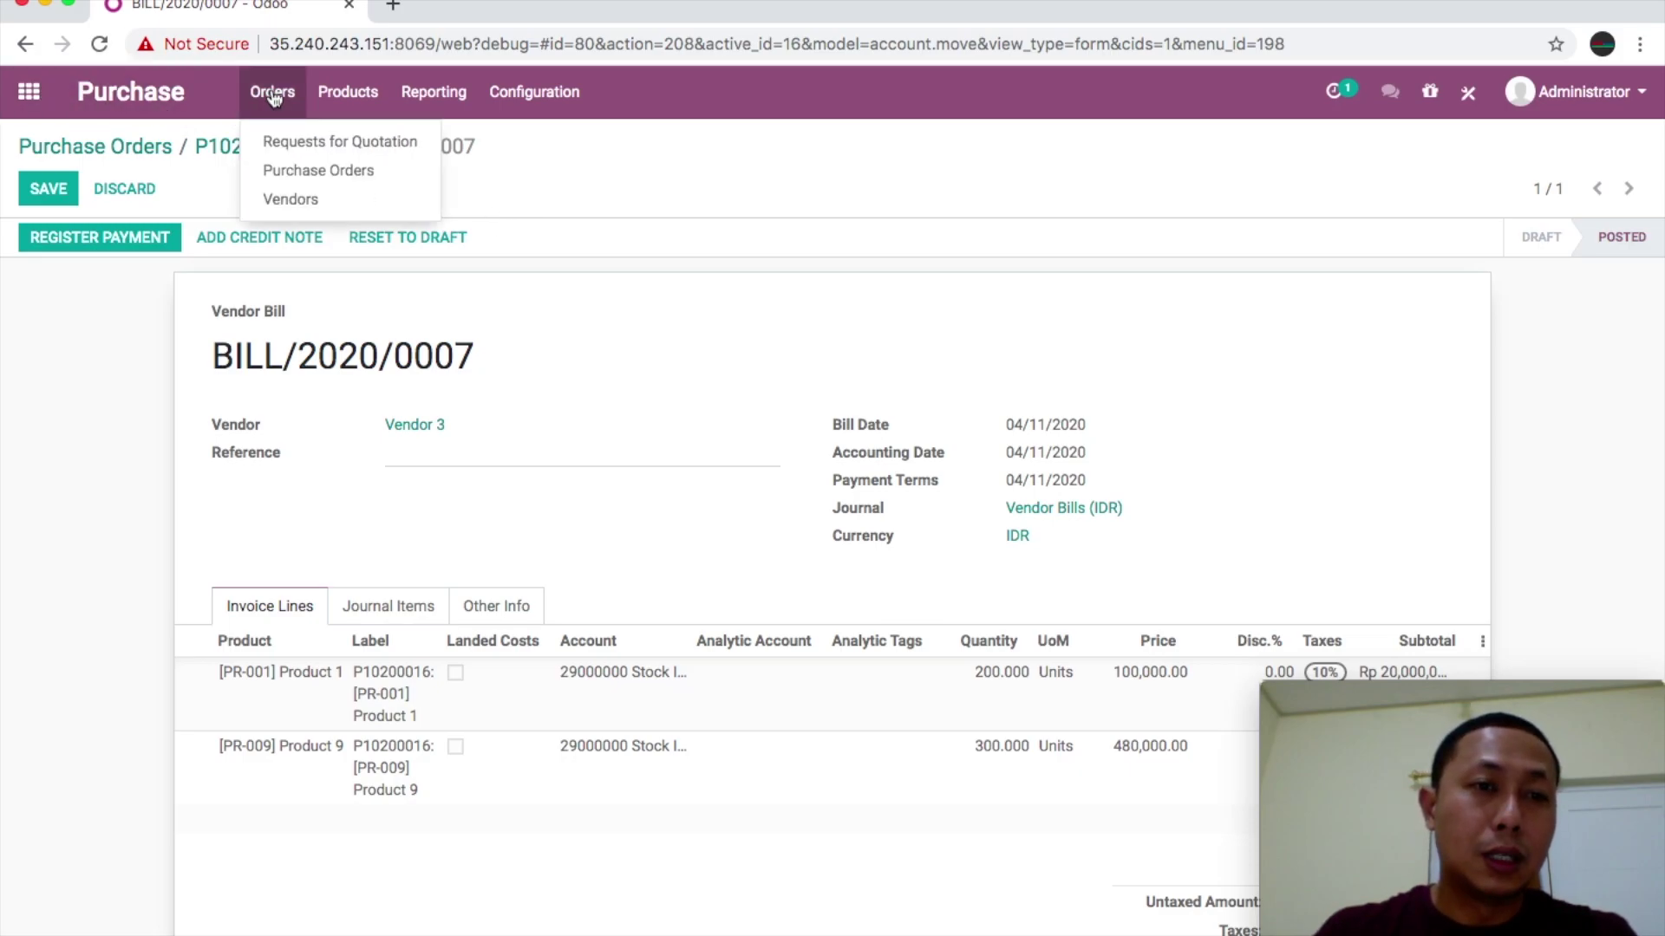
left_click(282, 172)
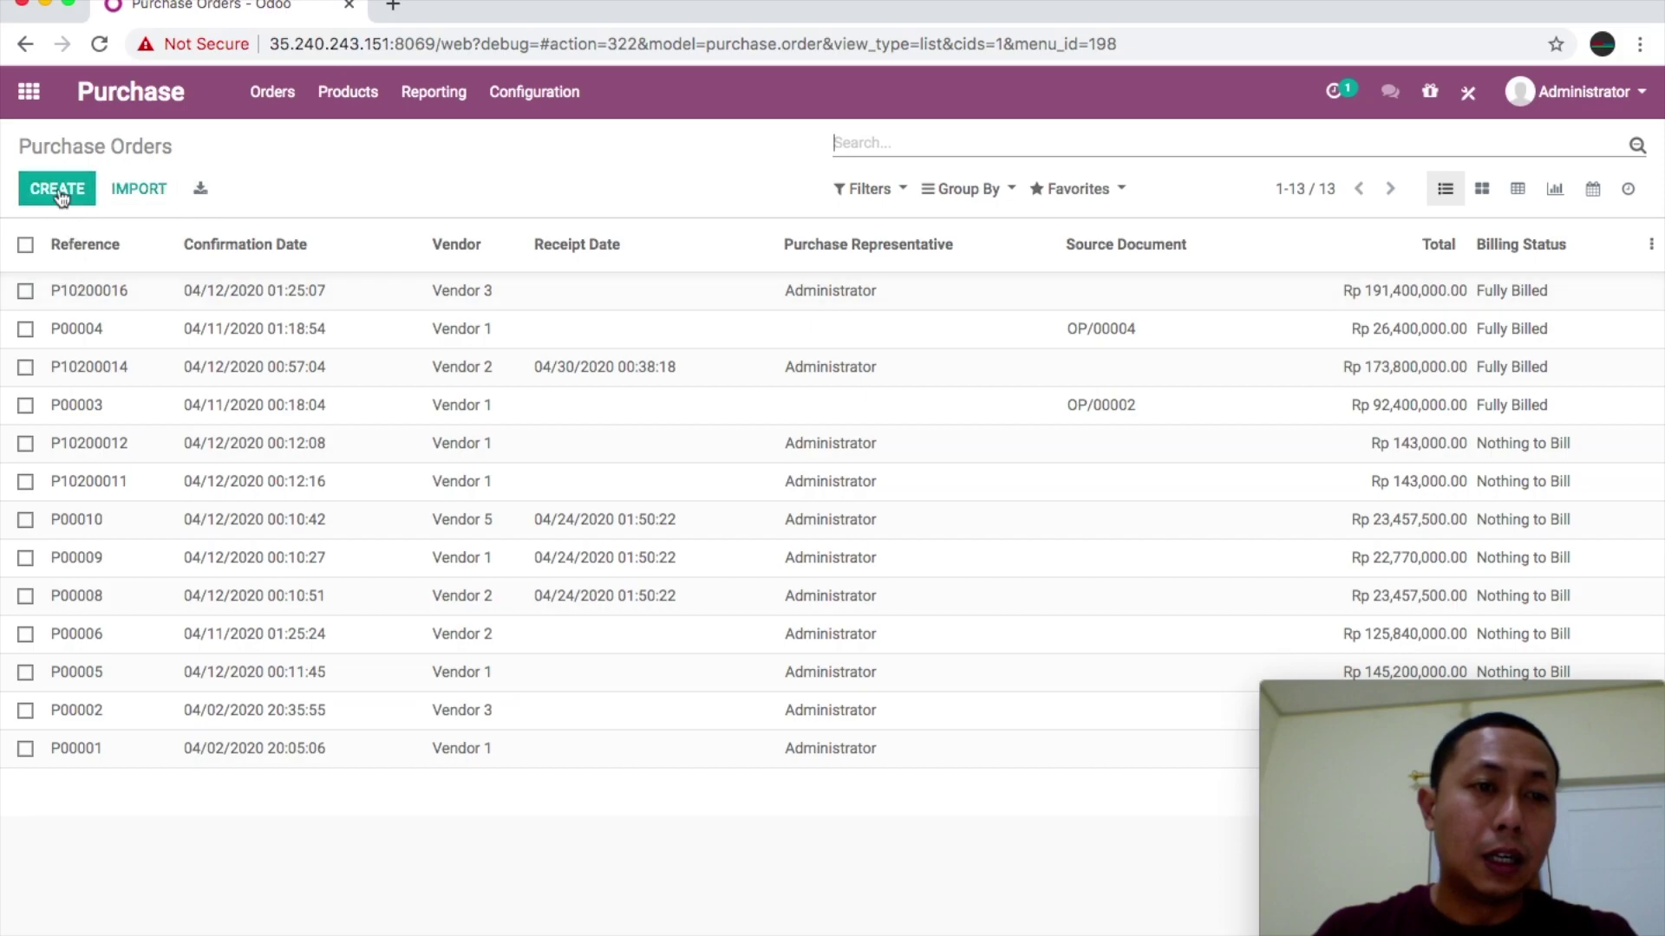
left_click(73, 292)
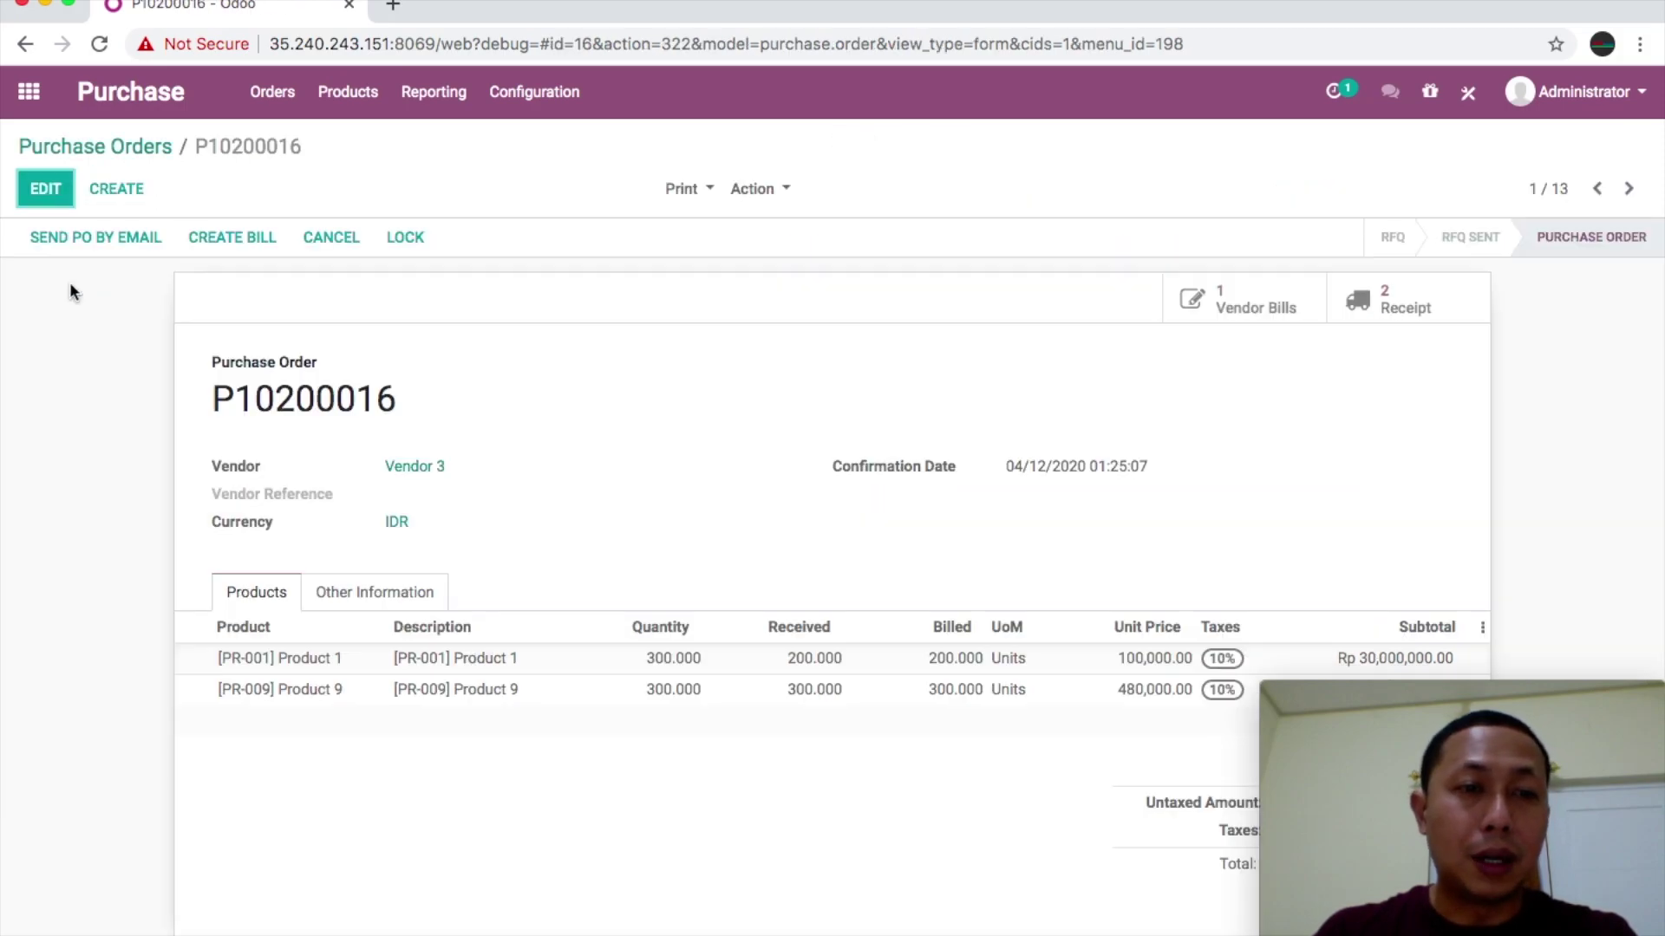
left_click(1359, 297)
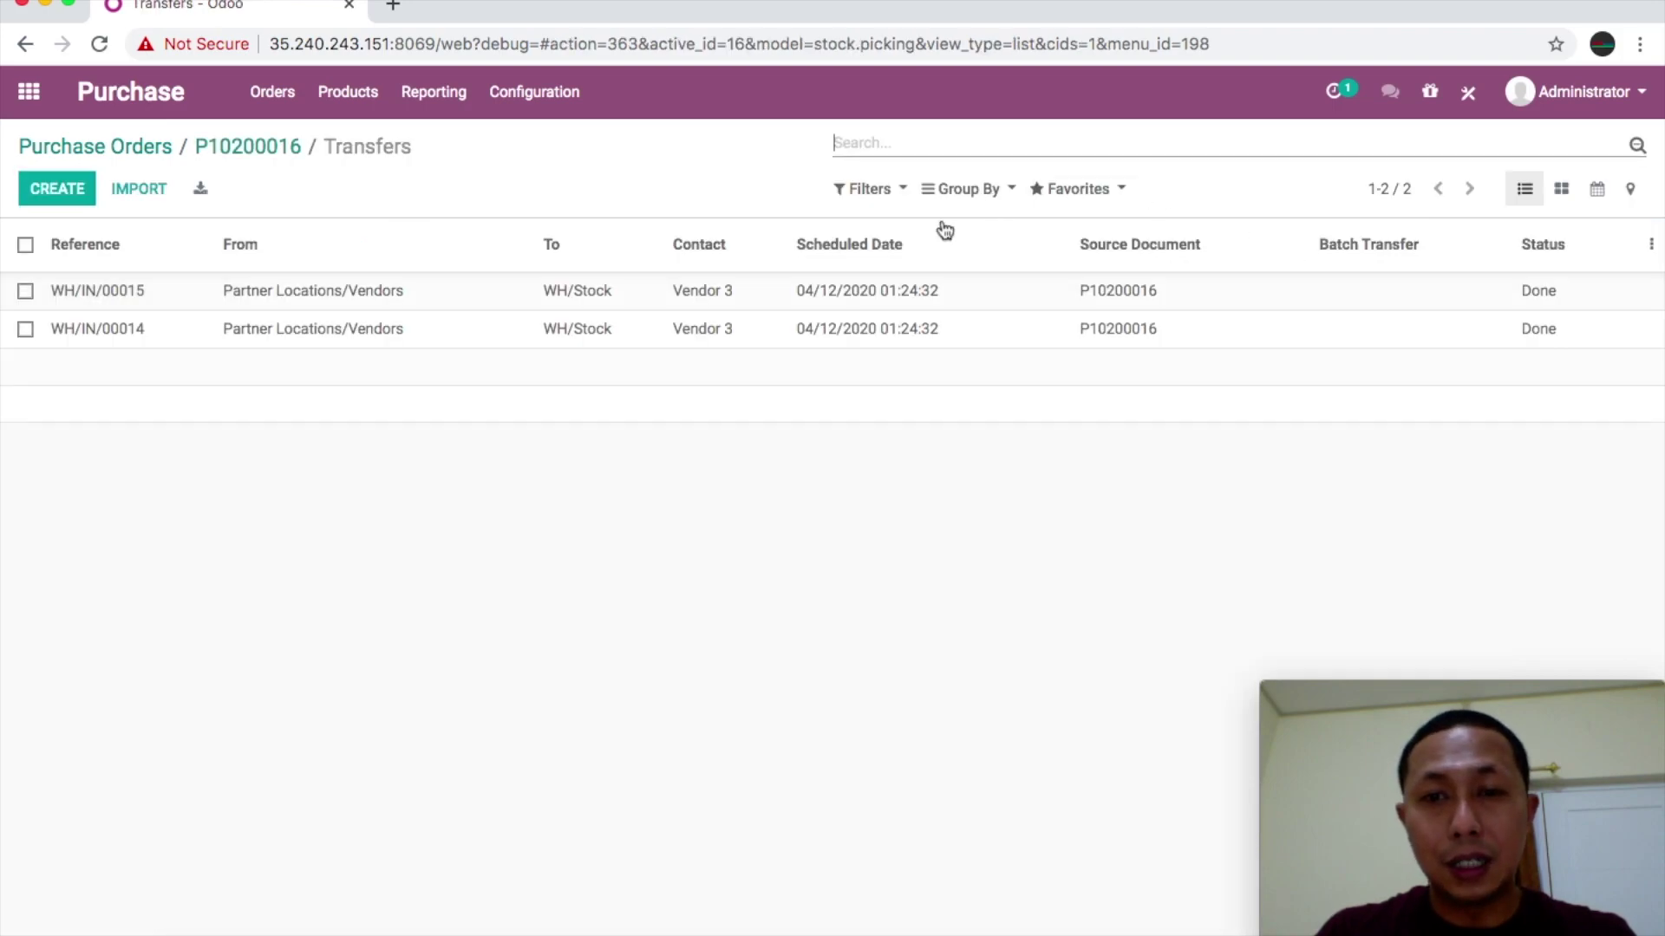
left_click(250, 149)
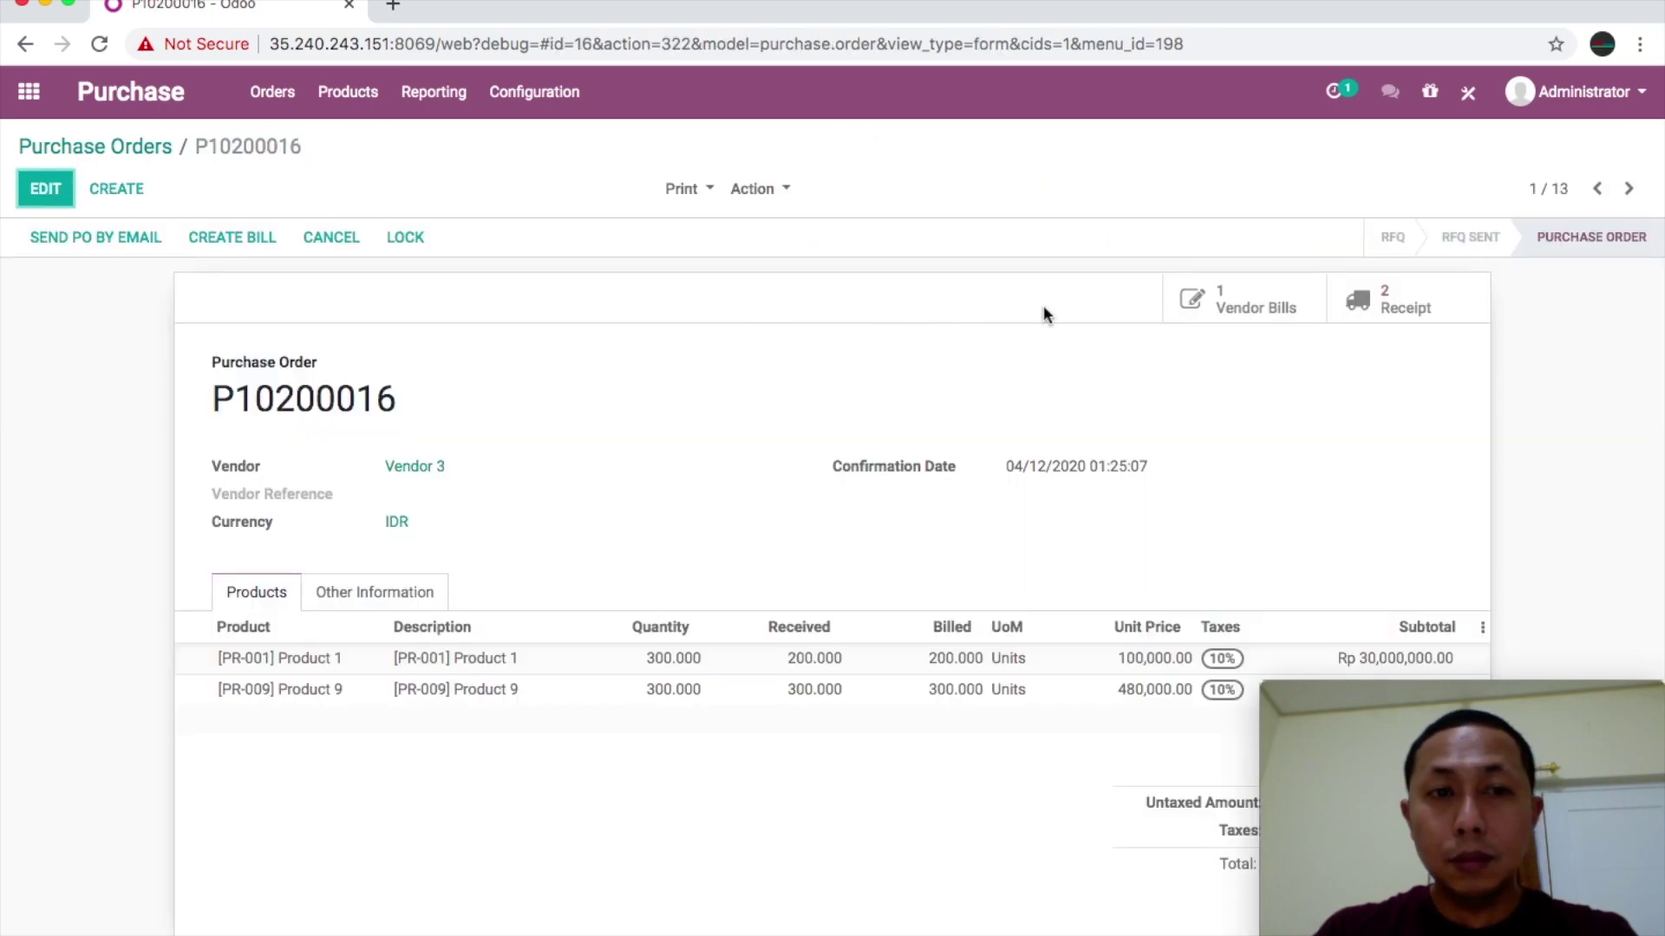
left_click(1197, 307)
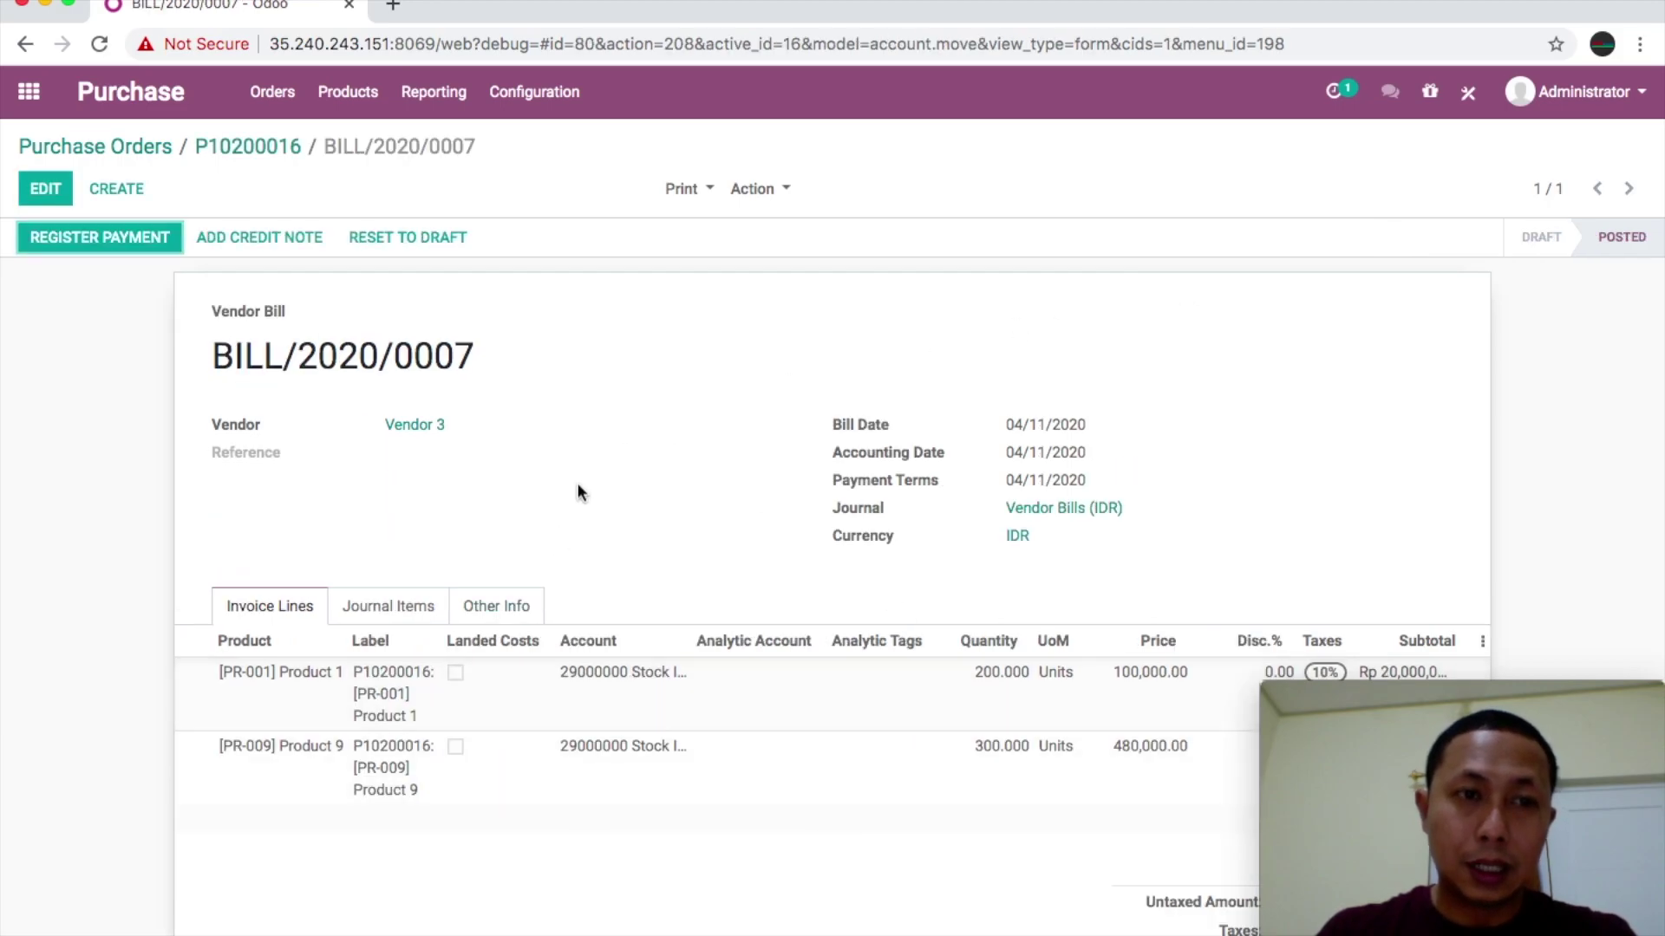
left_click(253, 147)
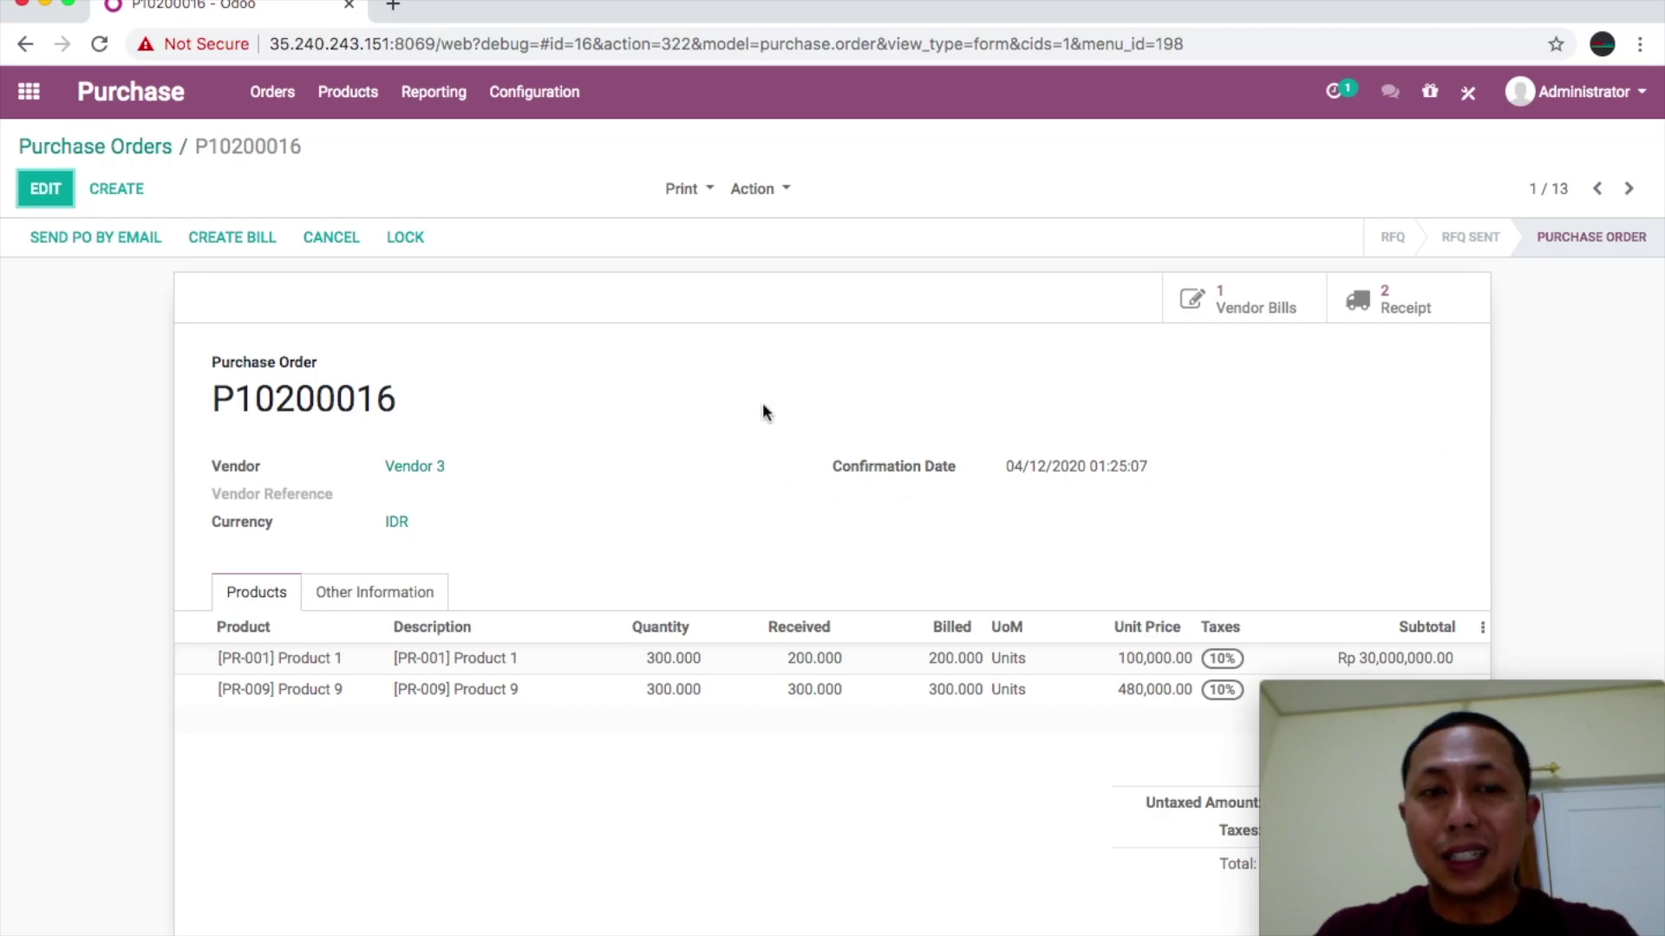
From Vendor 3's order, open receipt WH/IN/00015 and create a return of 50 units of [PR-009] Product 9 to Partner Locations/Vendors.
scroll(623, 559, "down", 3)
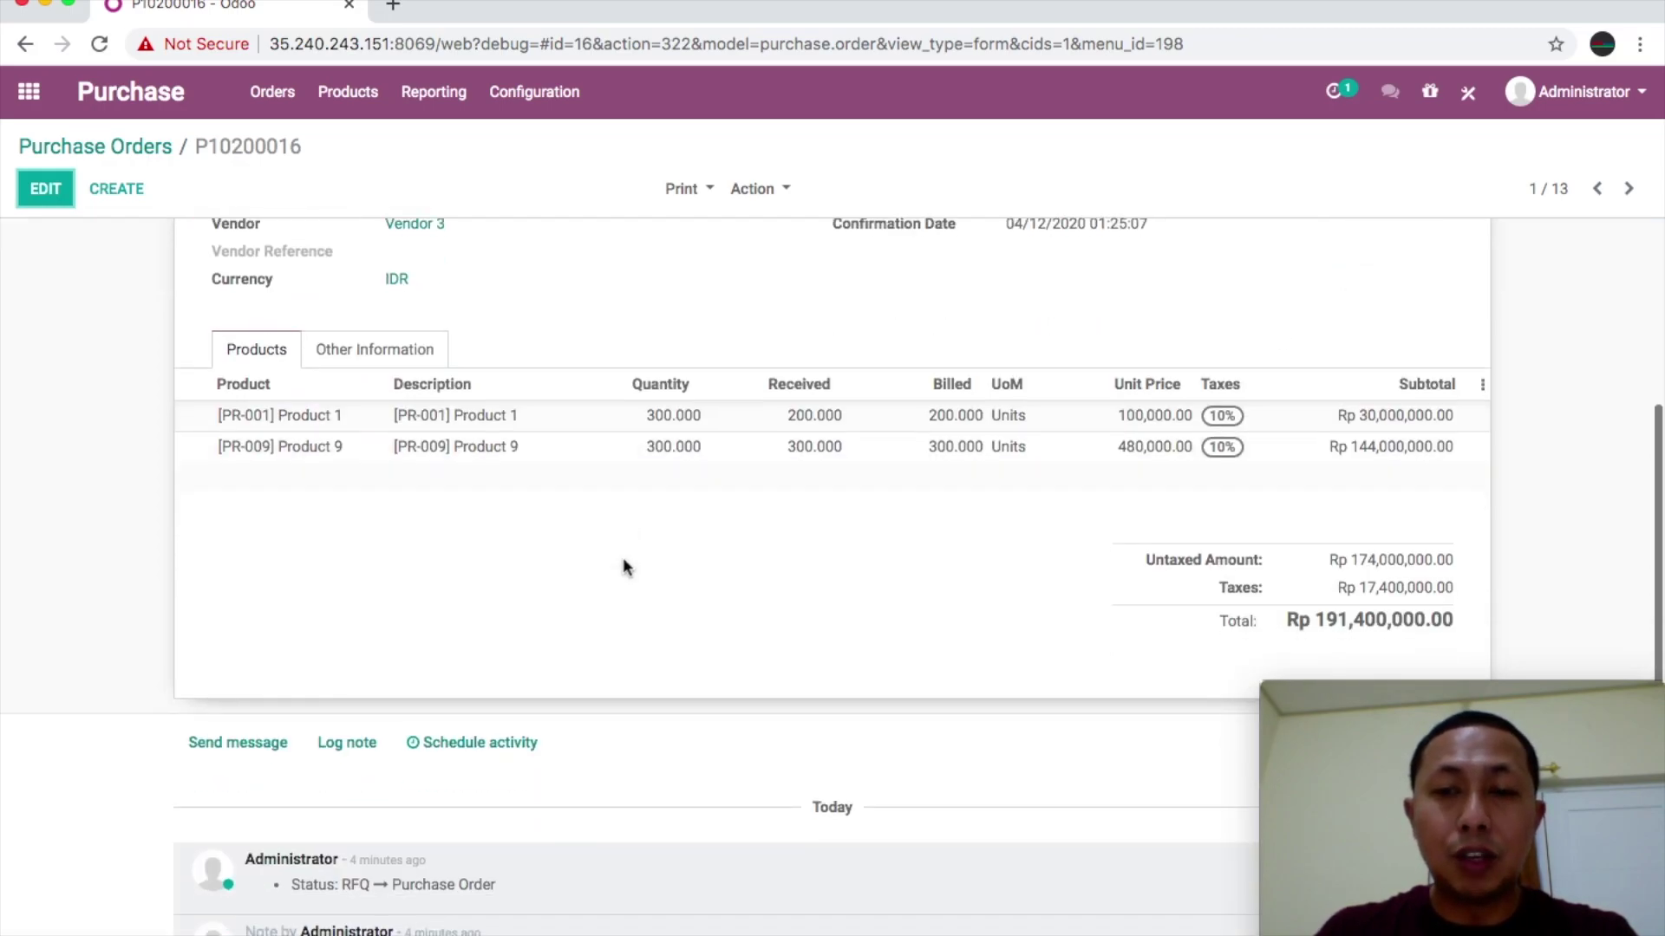
scroll(625, 567, "up", 3)
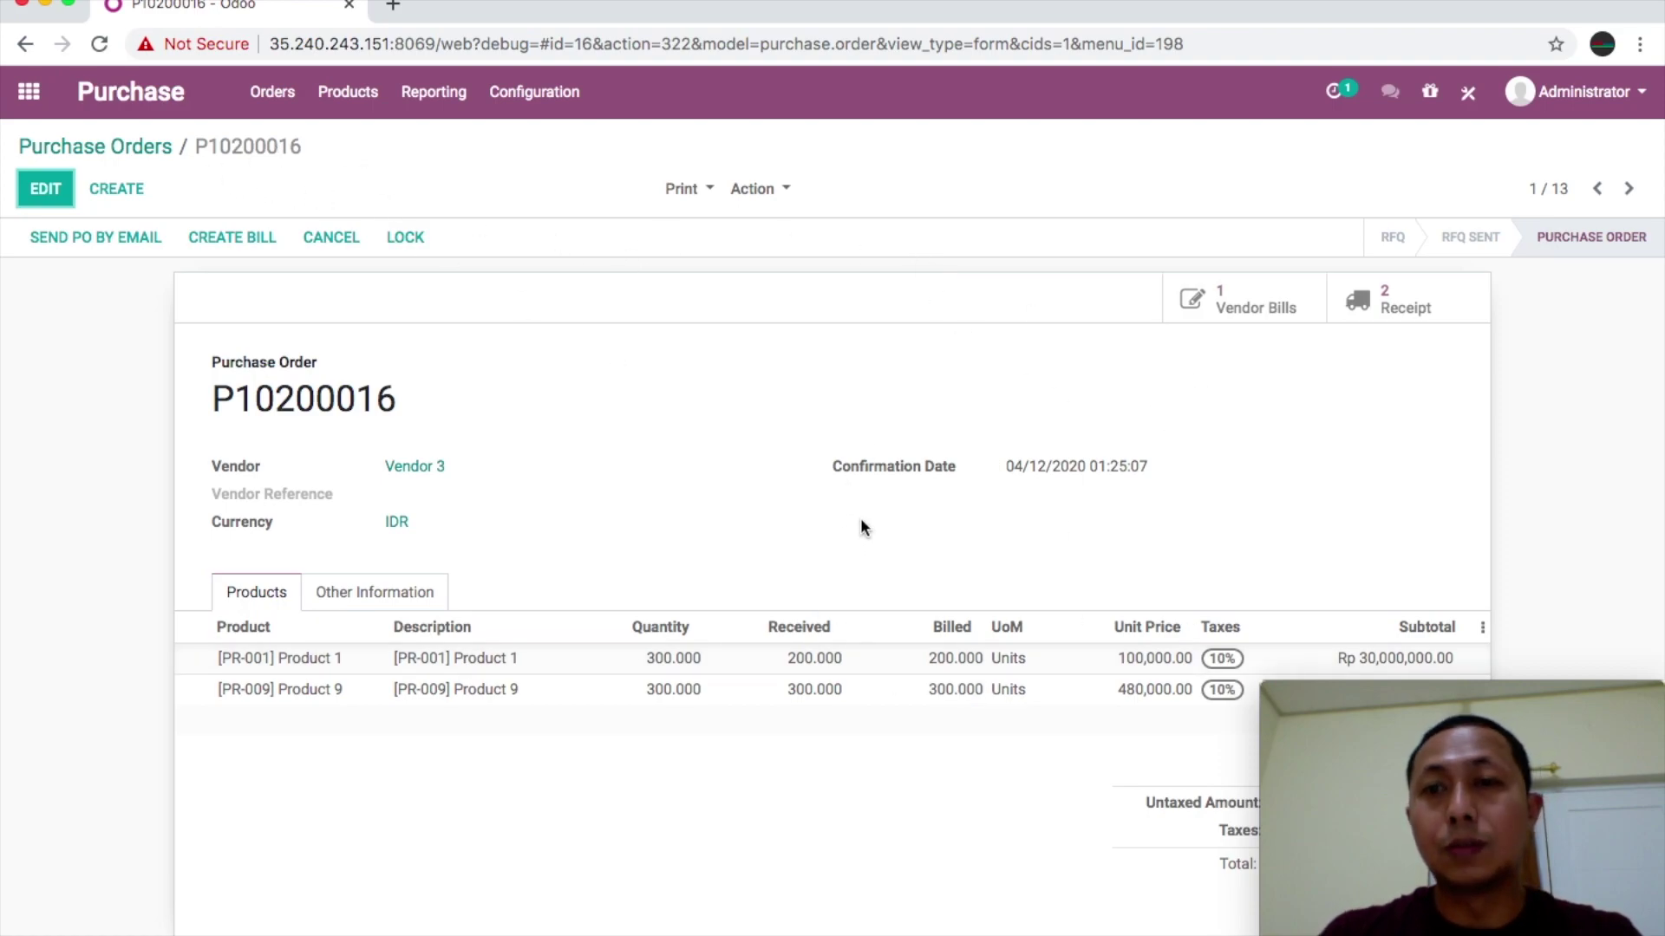
left_click(1361, 302)
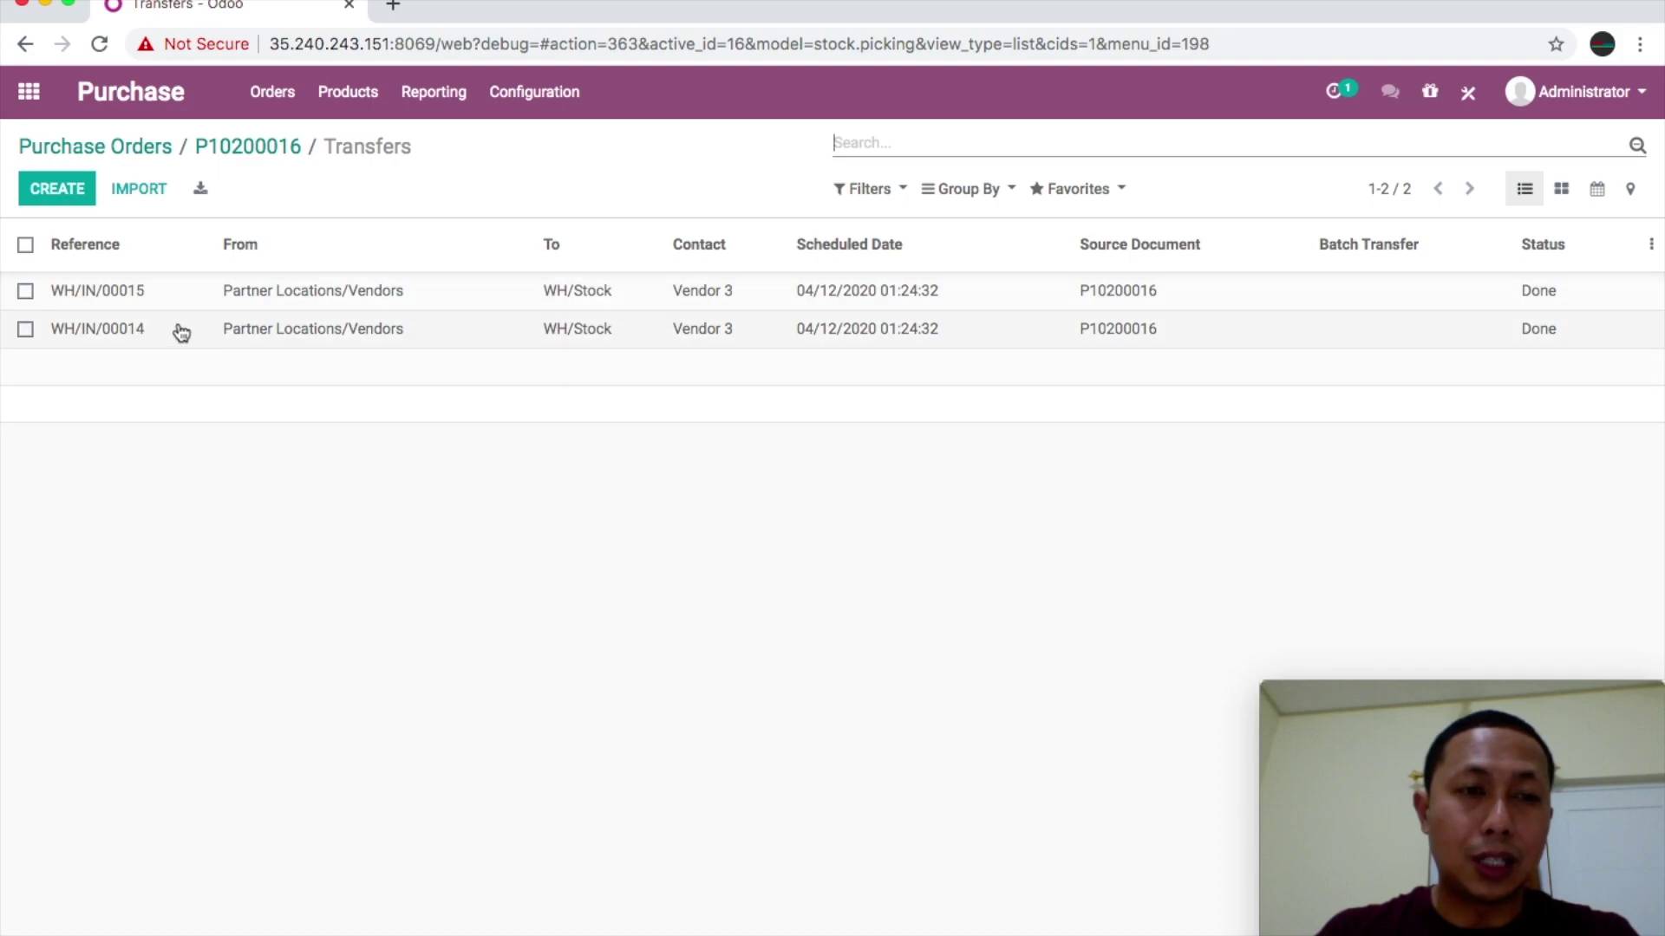
left_click(135, 304)
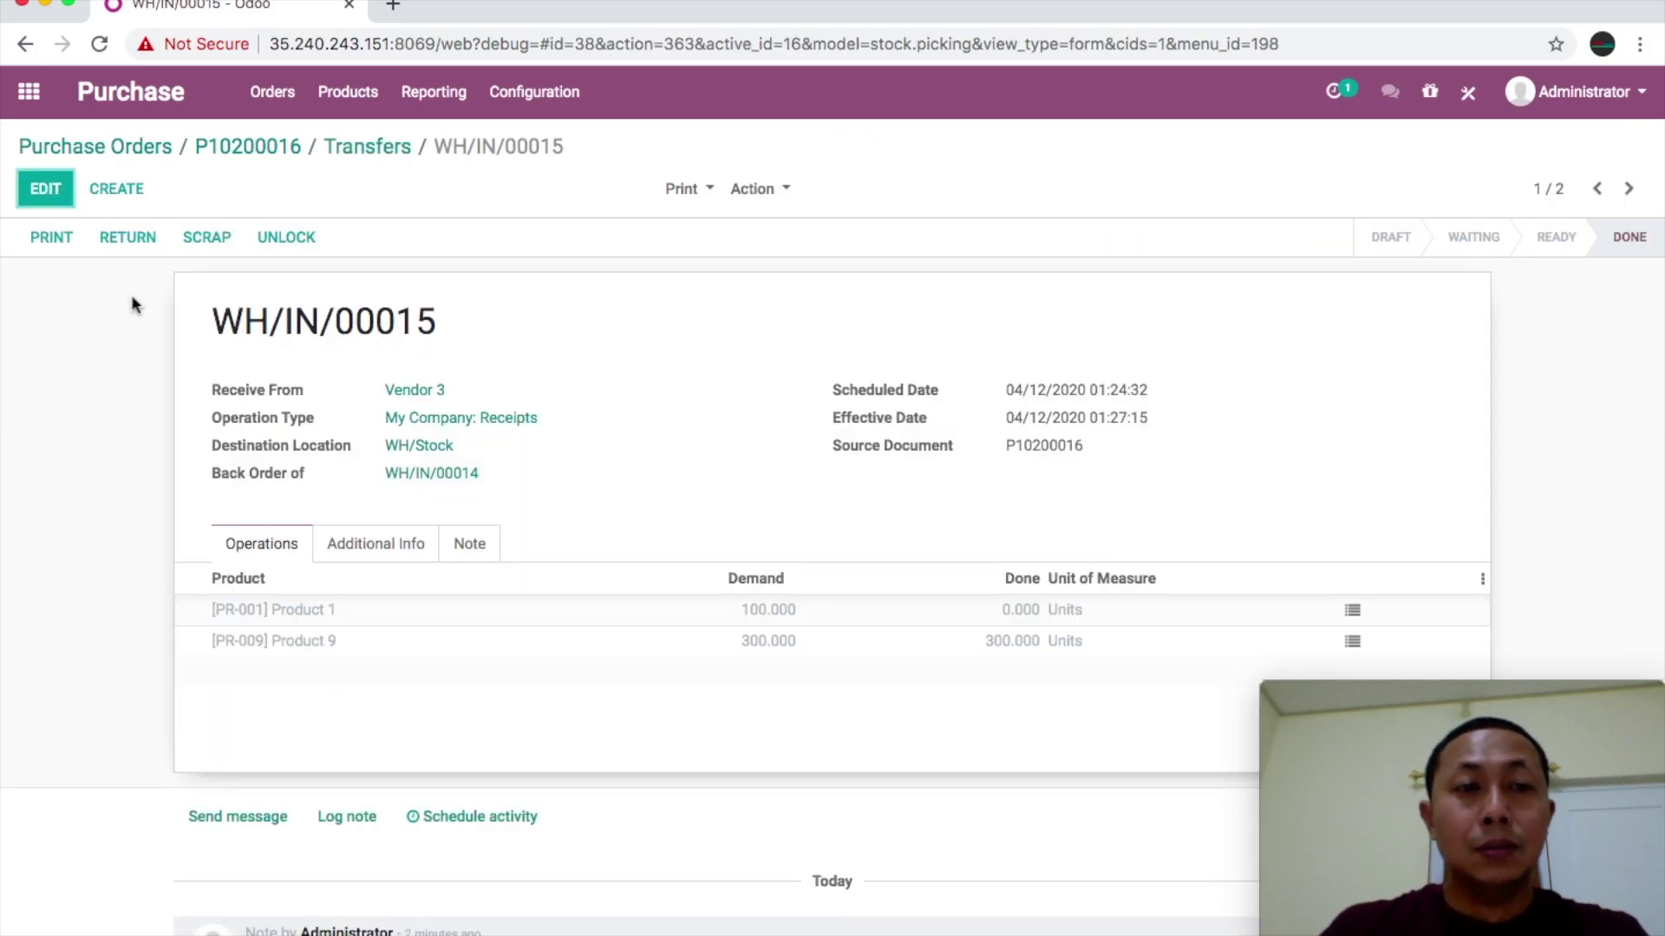
scroll(687, 587, "down", 2)
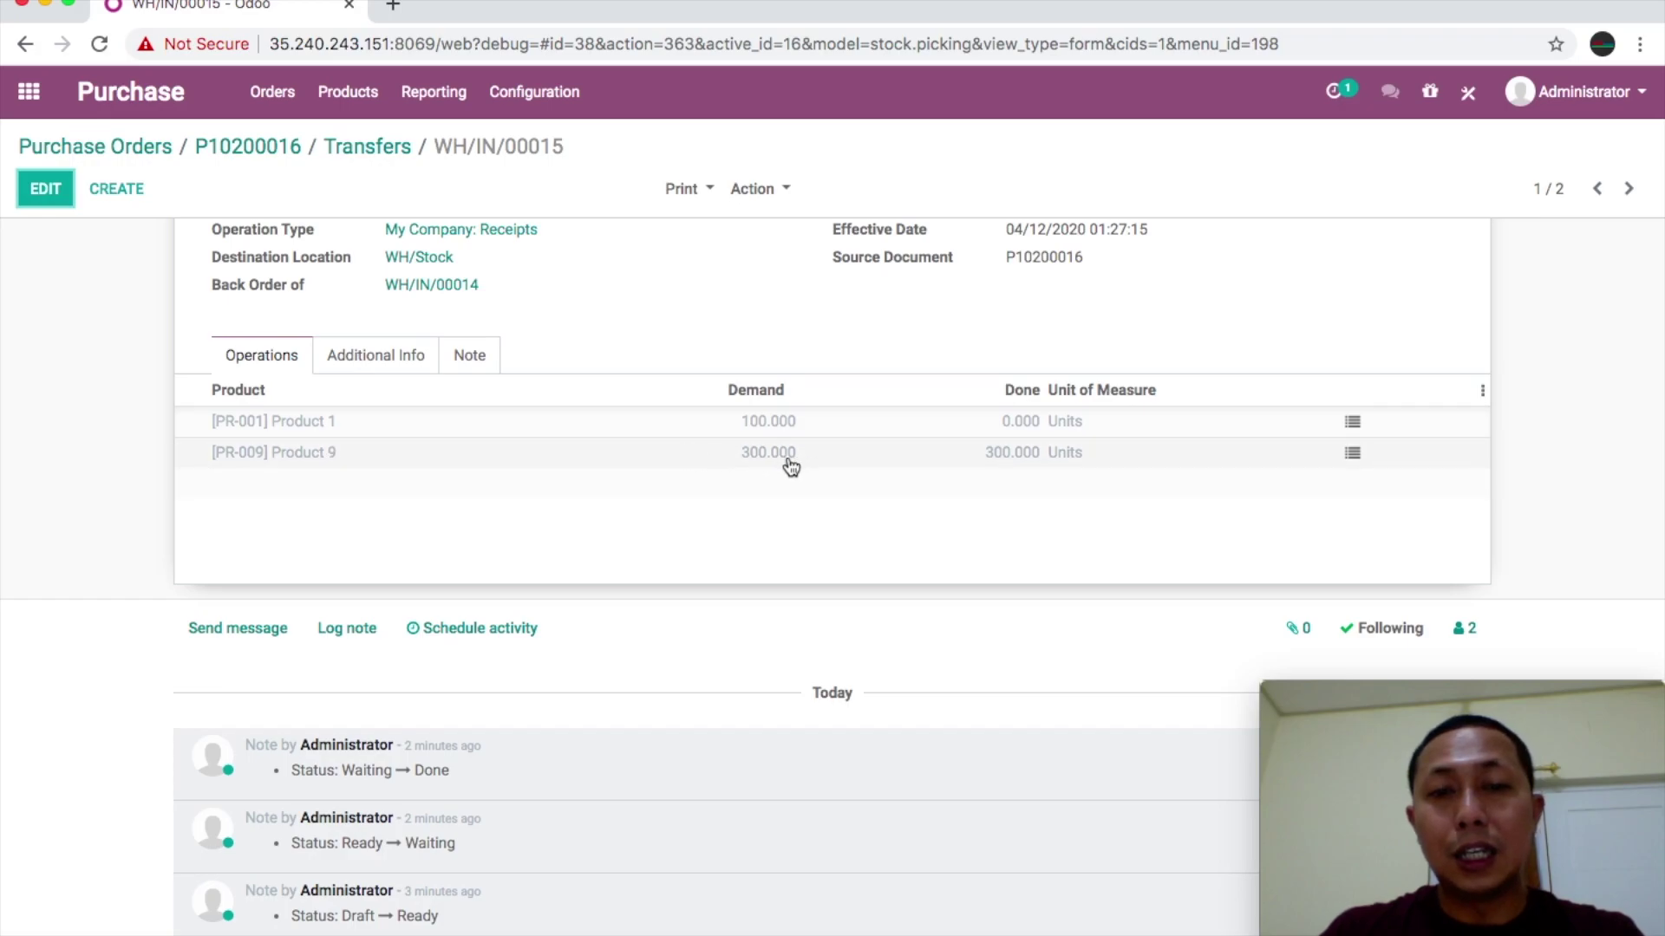
scroll(616, 471, "up", 2)
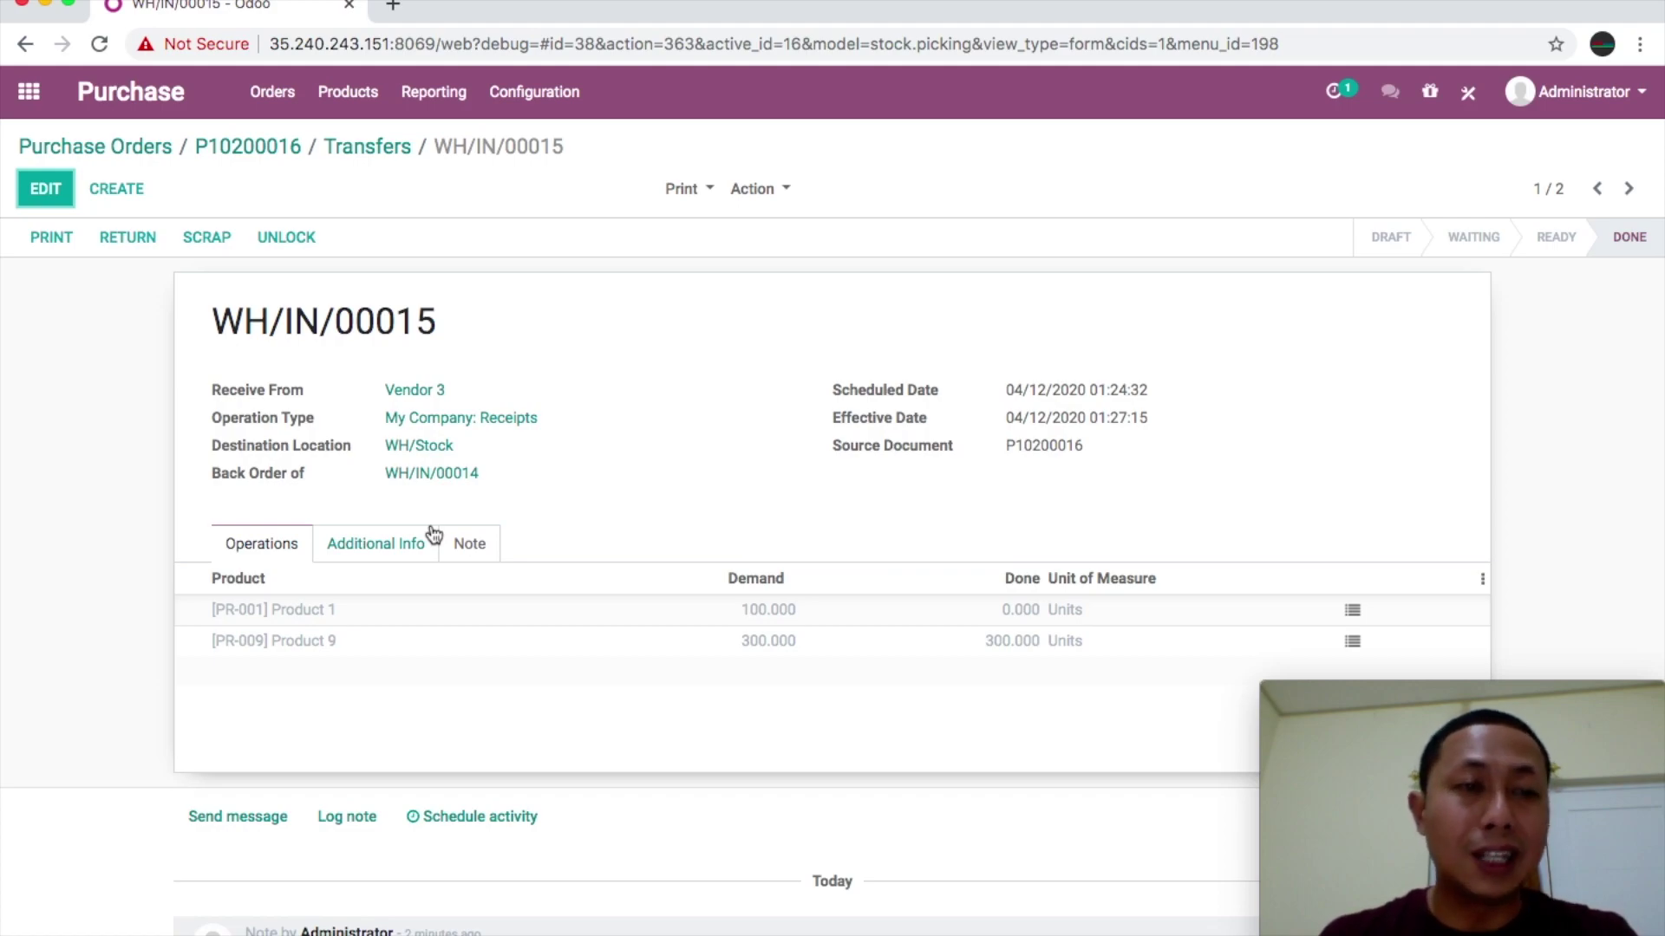
left_click(135, 250)
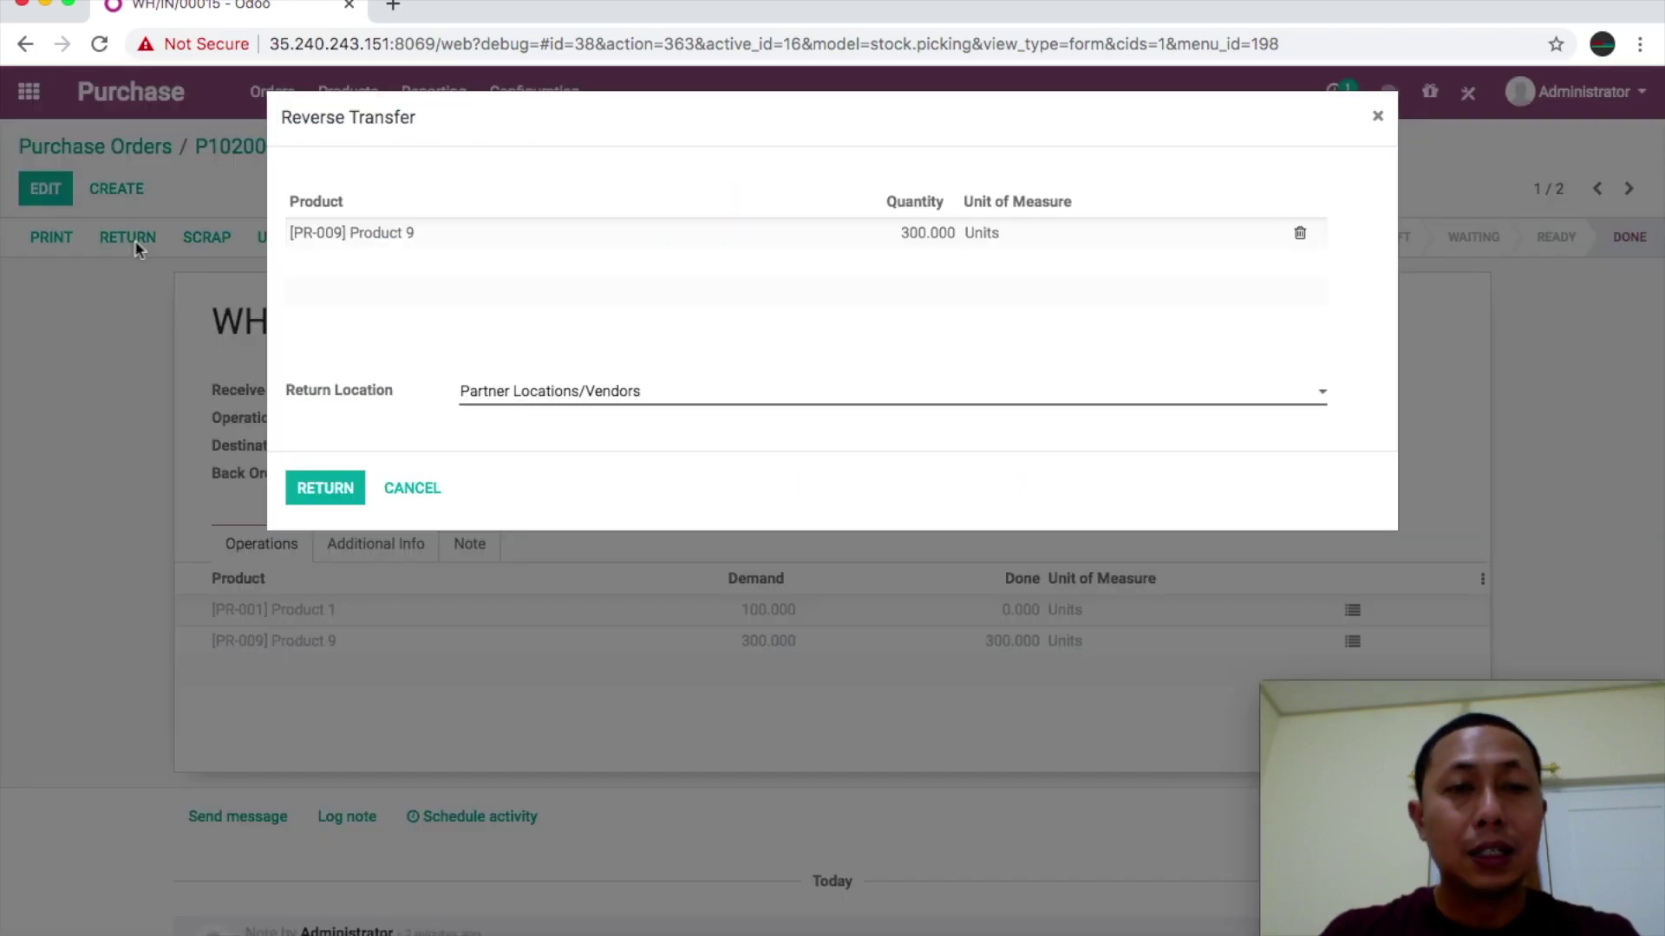
left_click(925, 236)
type("50")
left_click(969, 334)
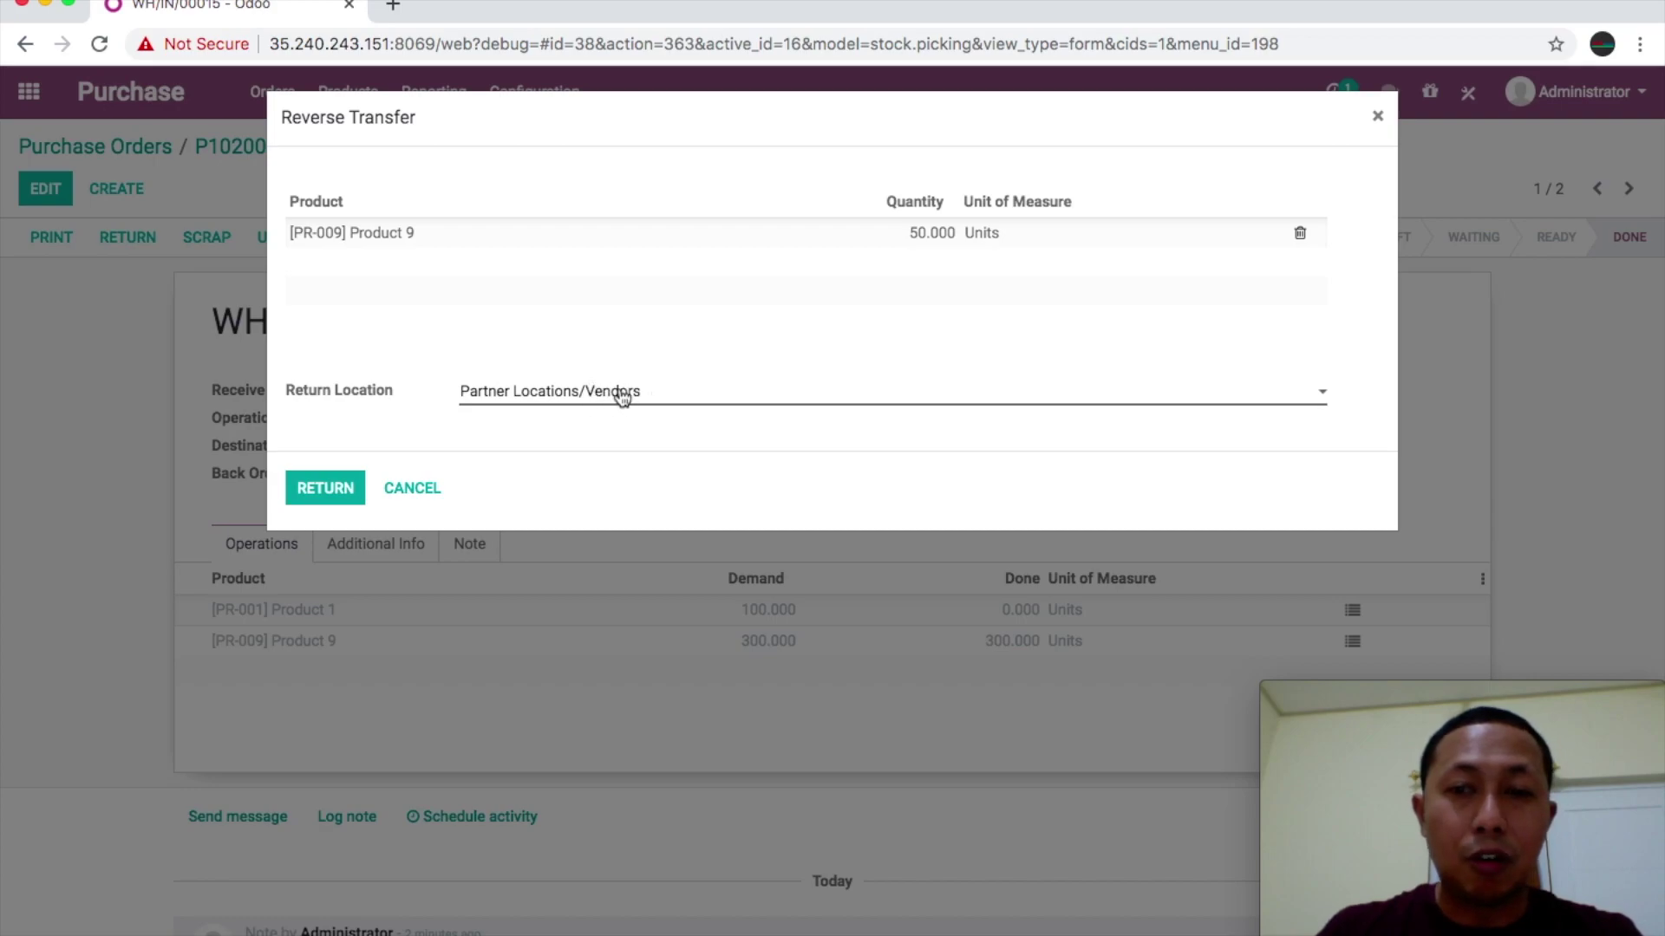
left_click(332, 491)
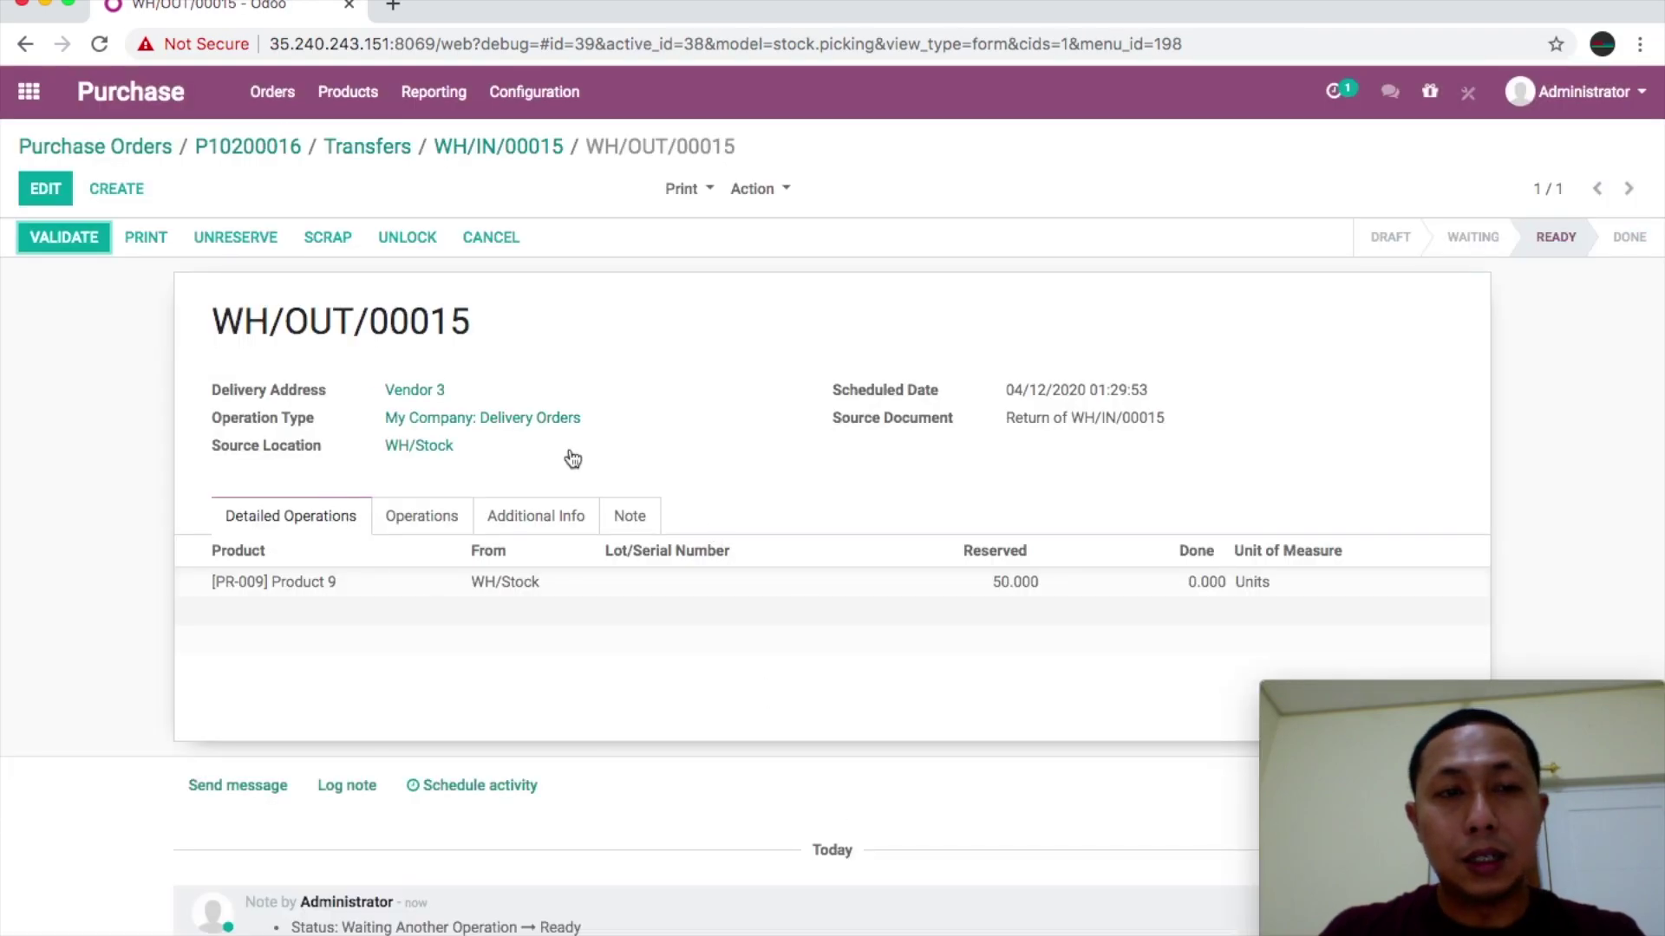
Validate the return delivery to Vendor 3 as an immediate transfer of all quantities and go back to the purchase order.
left_click(51, 244)
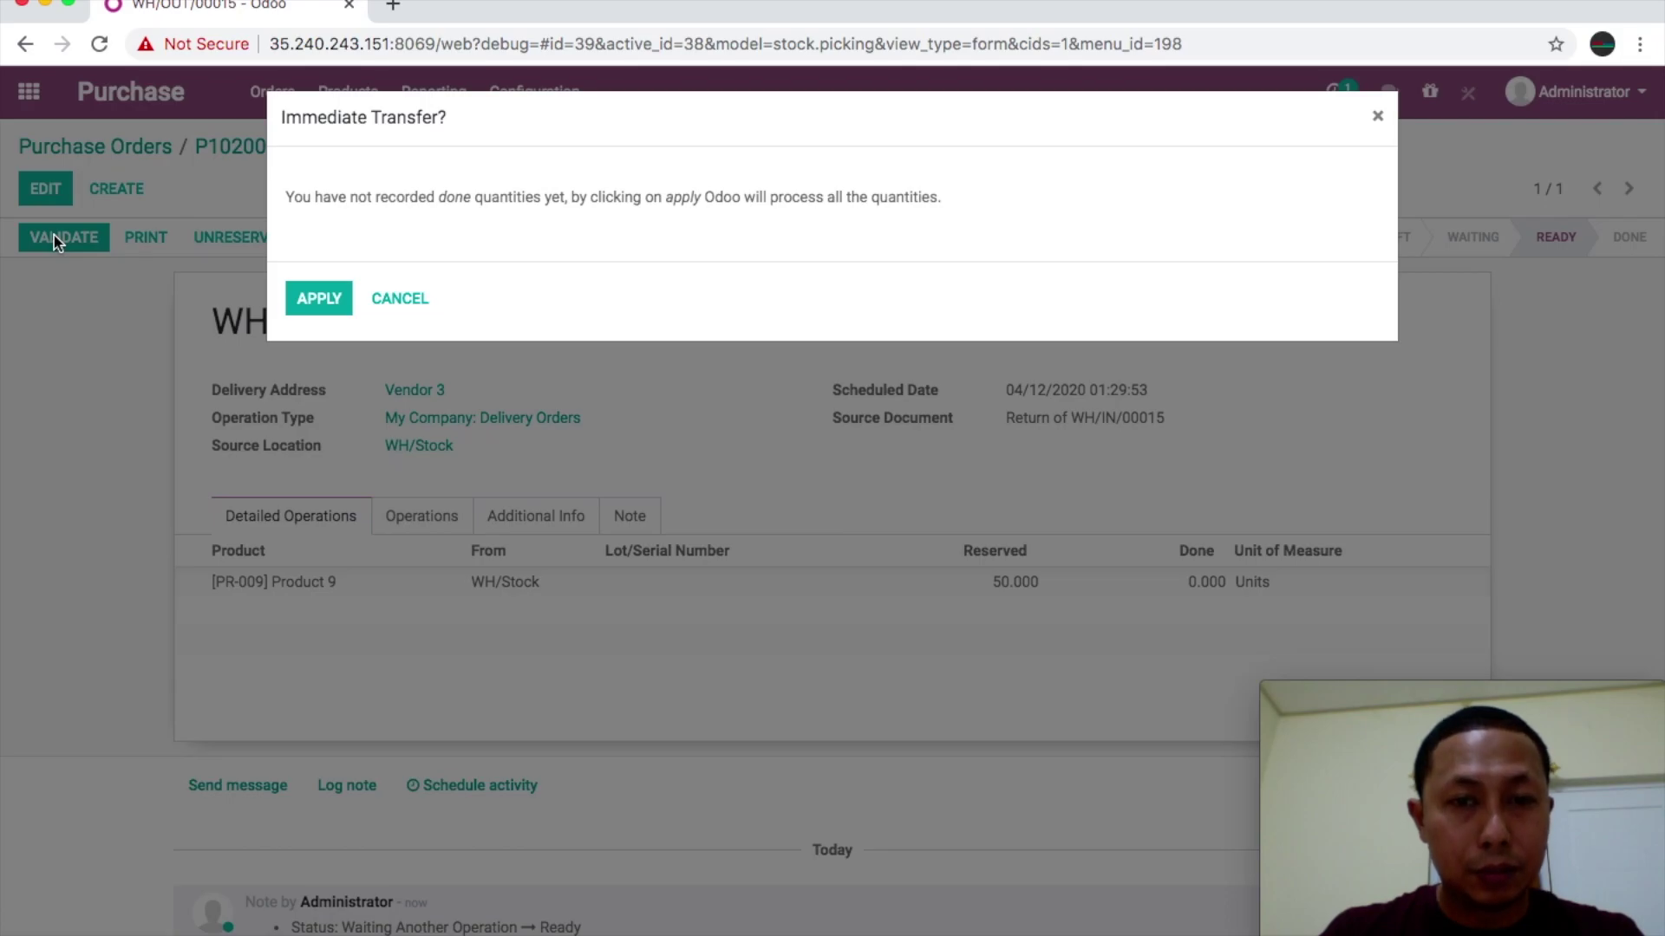
left_click(315, 295)
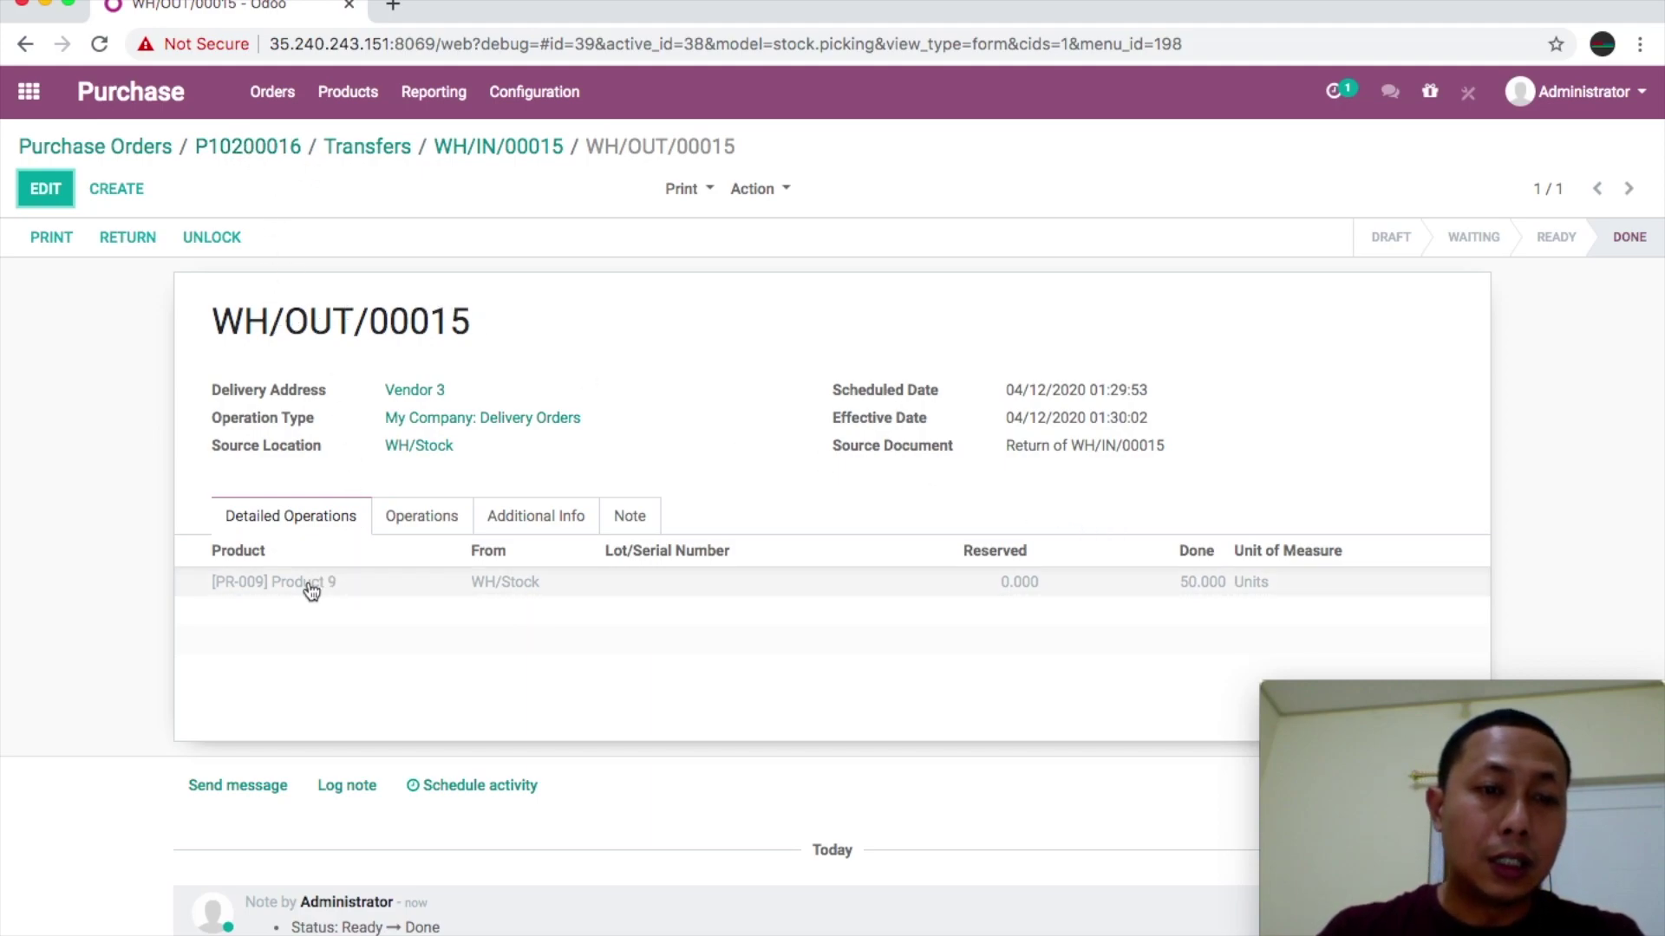
left_click(263, 153)
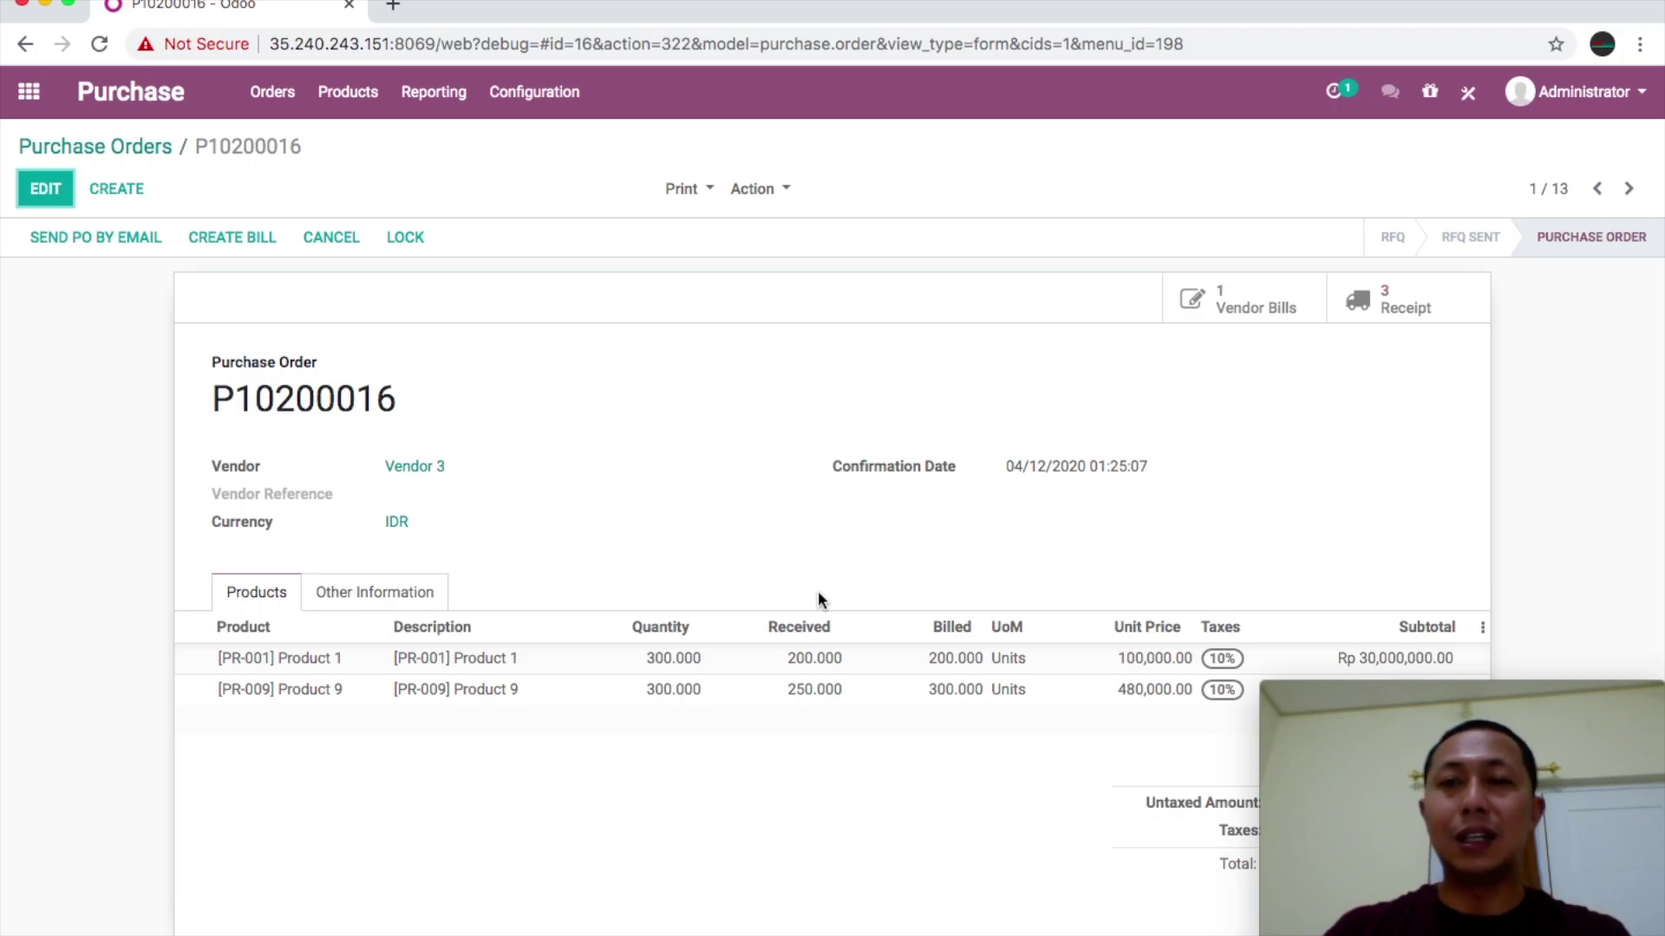
From the order's linked transfers, open the return delivery and create a reverse transfer of its 50 units of Product 9 to WH/Stock.
left_click(1366, 305)
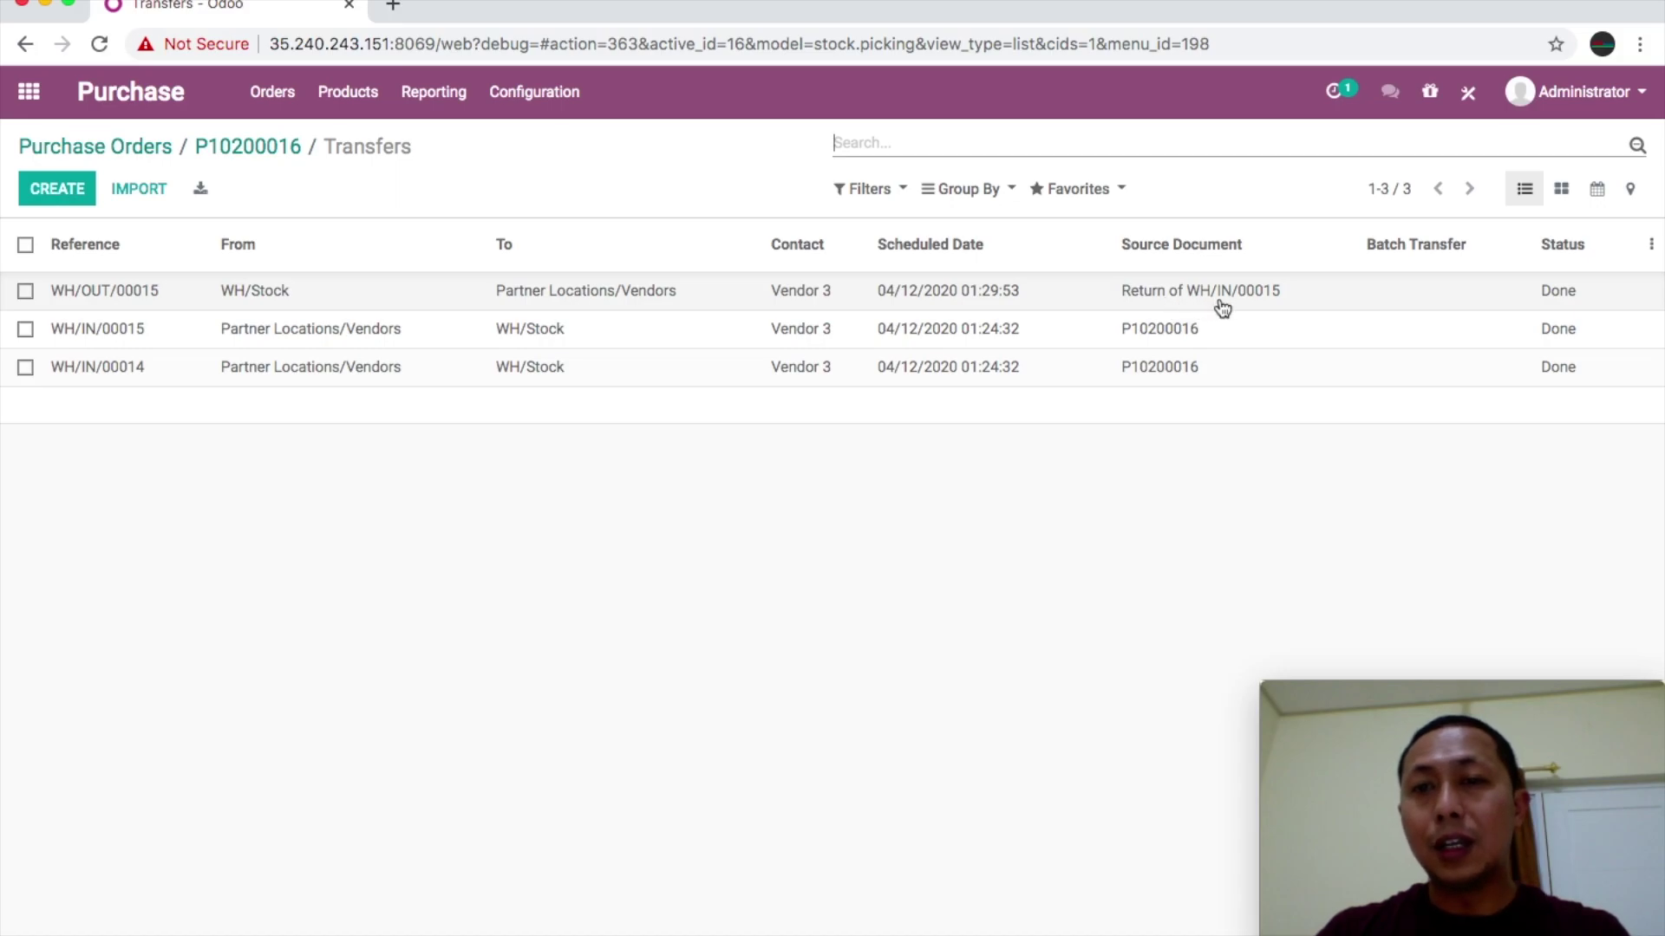
left_click(890, 301)
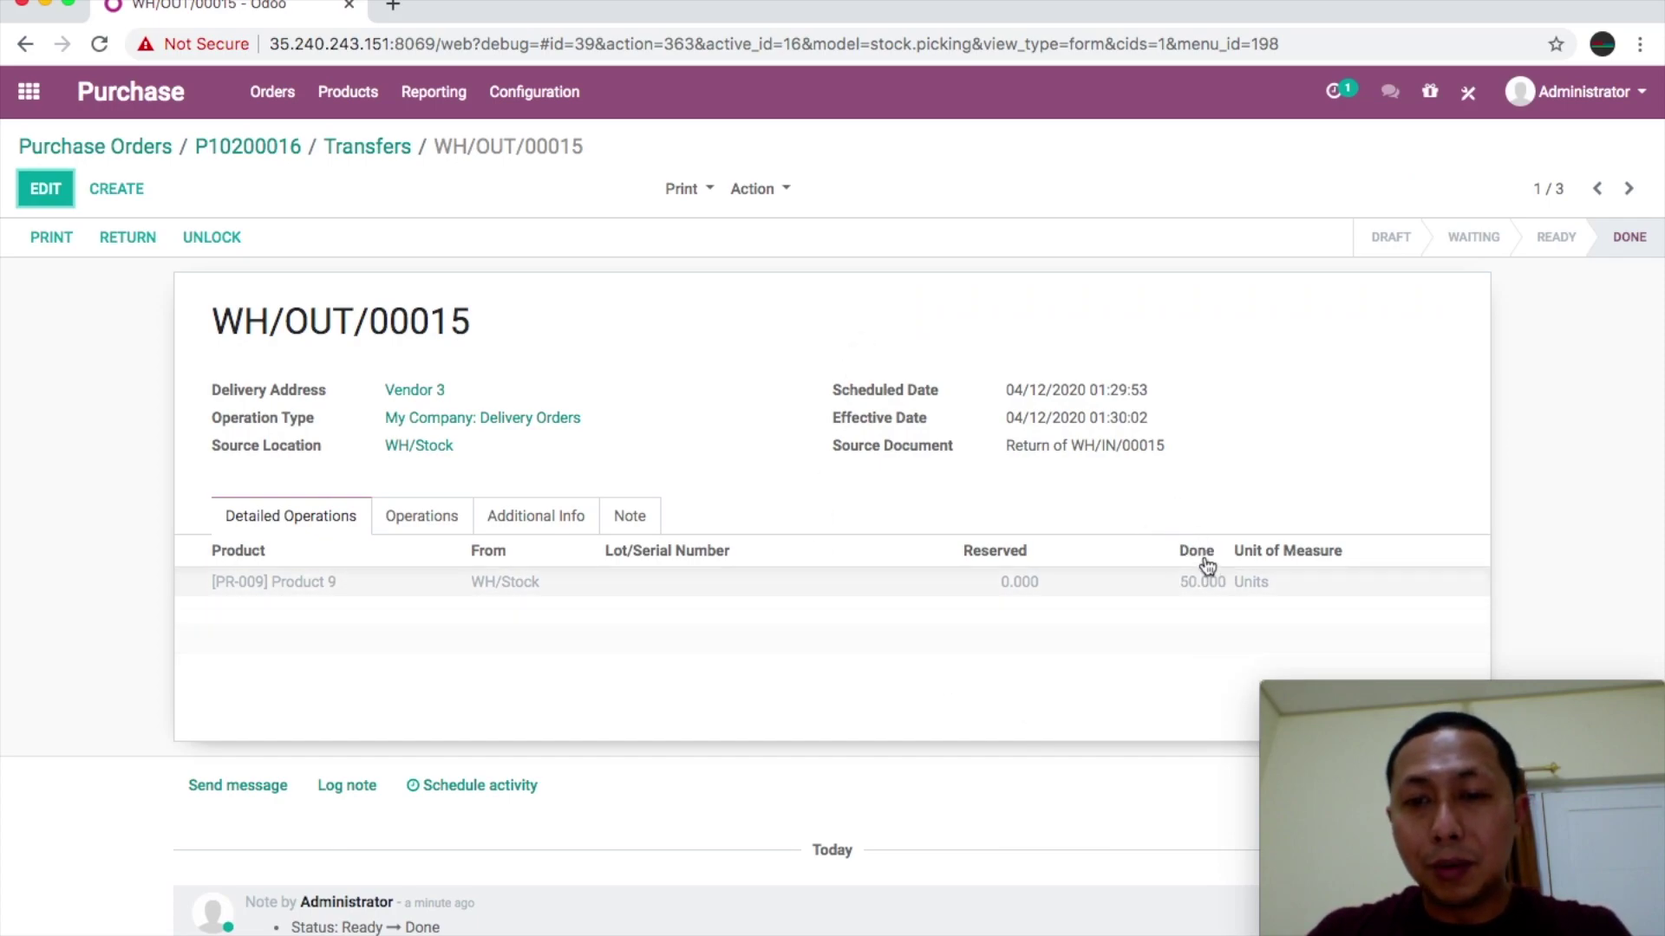
left_click(132, 240)
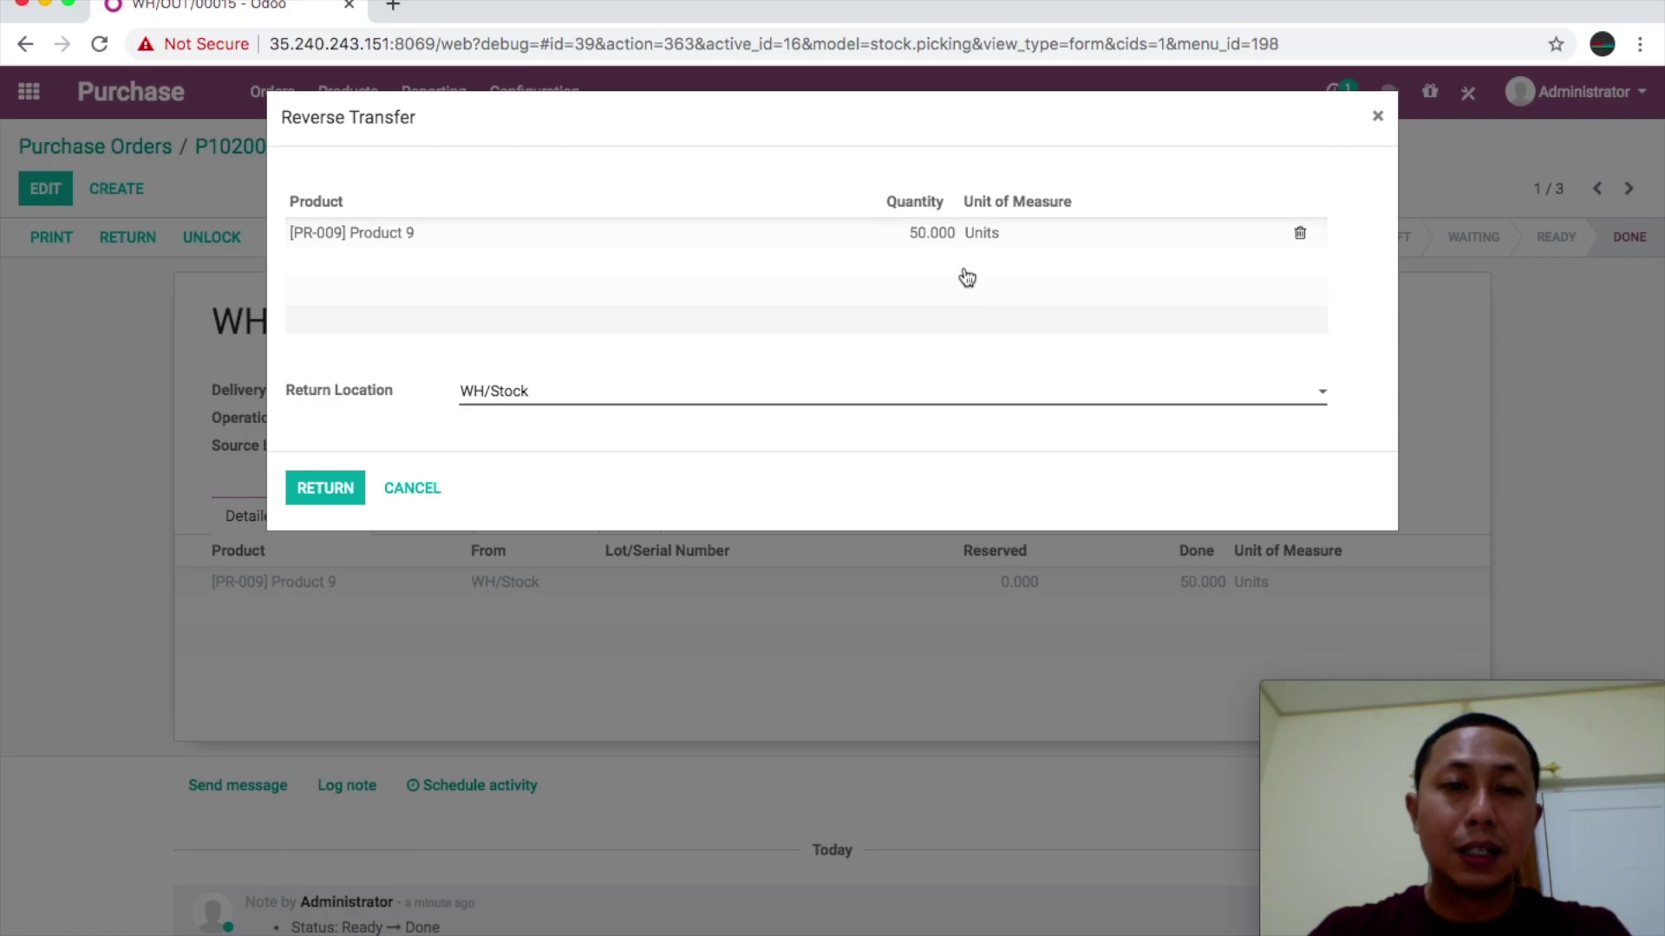
left_click(321, 493)
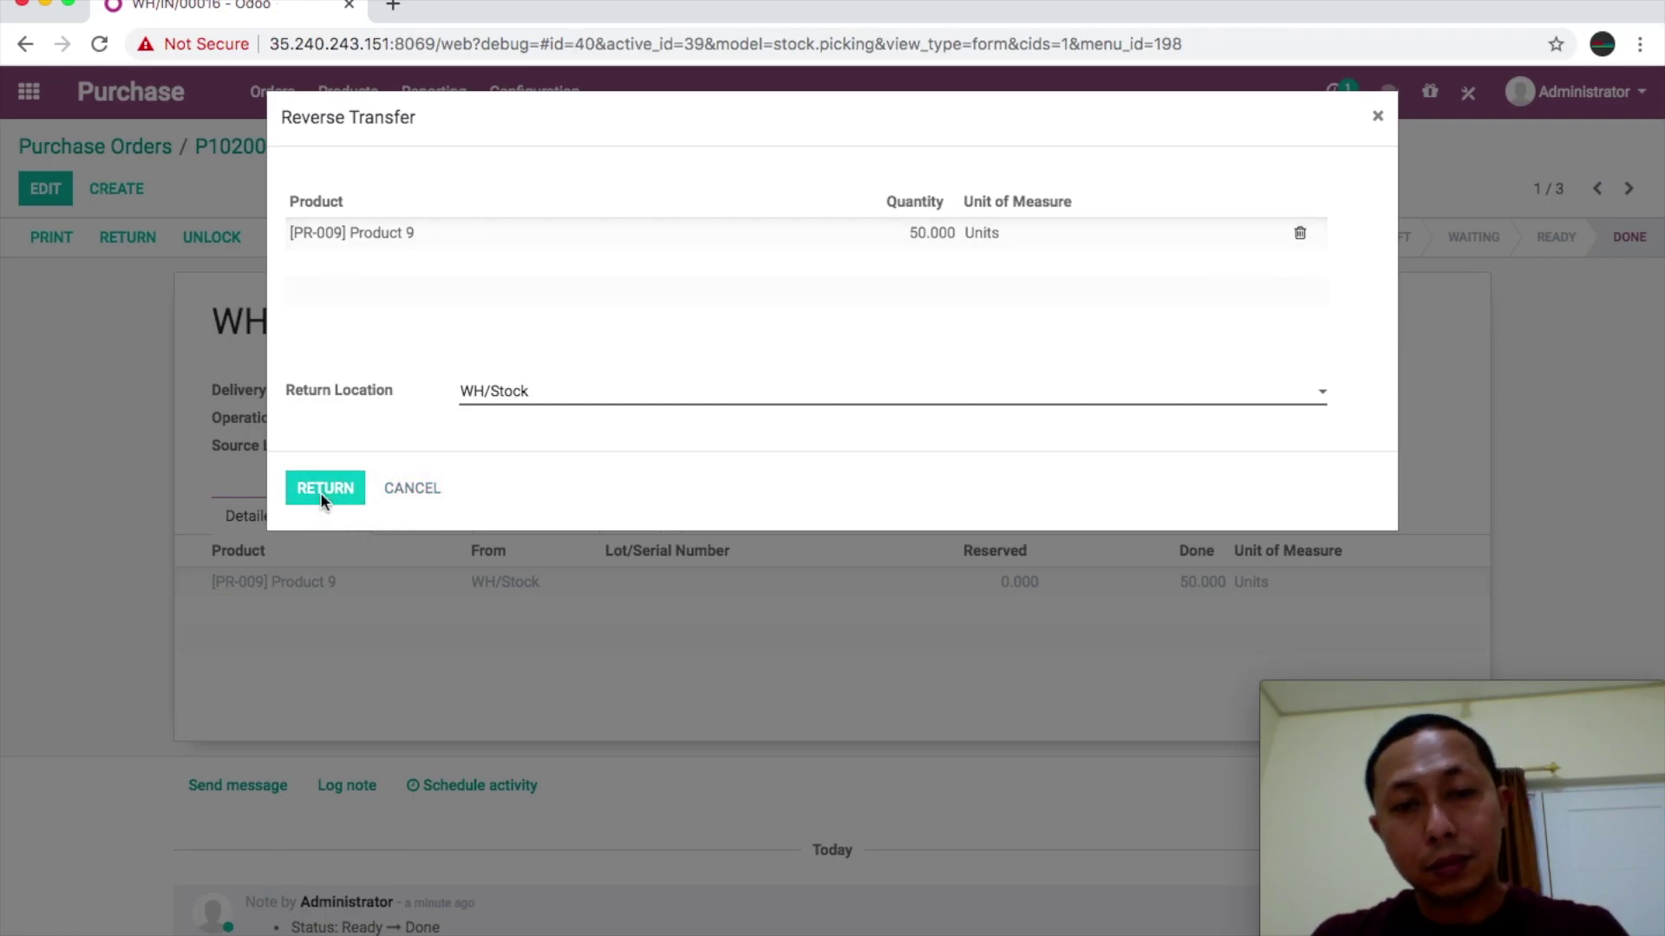
Validate the replacement receipt of Product 9 as an immediate transfer and go back to Vendor 3's purchase order.
left_click(56, 241)
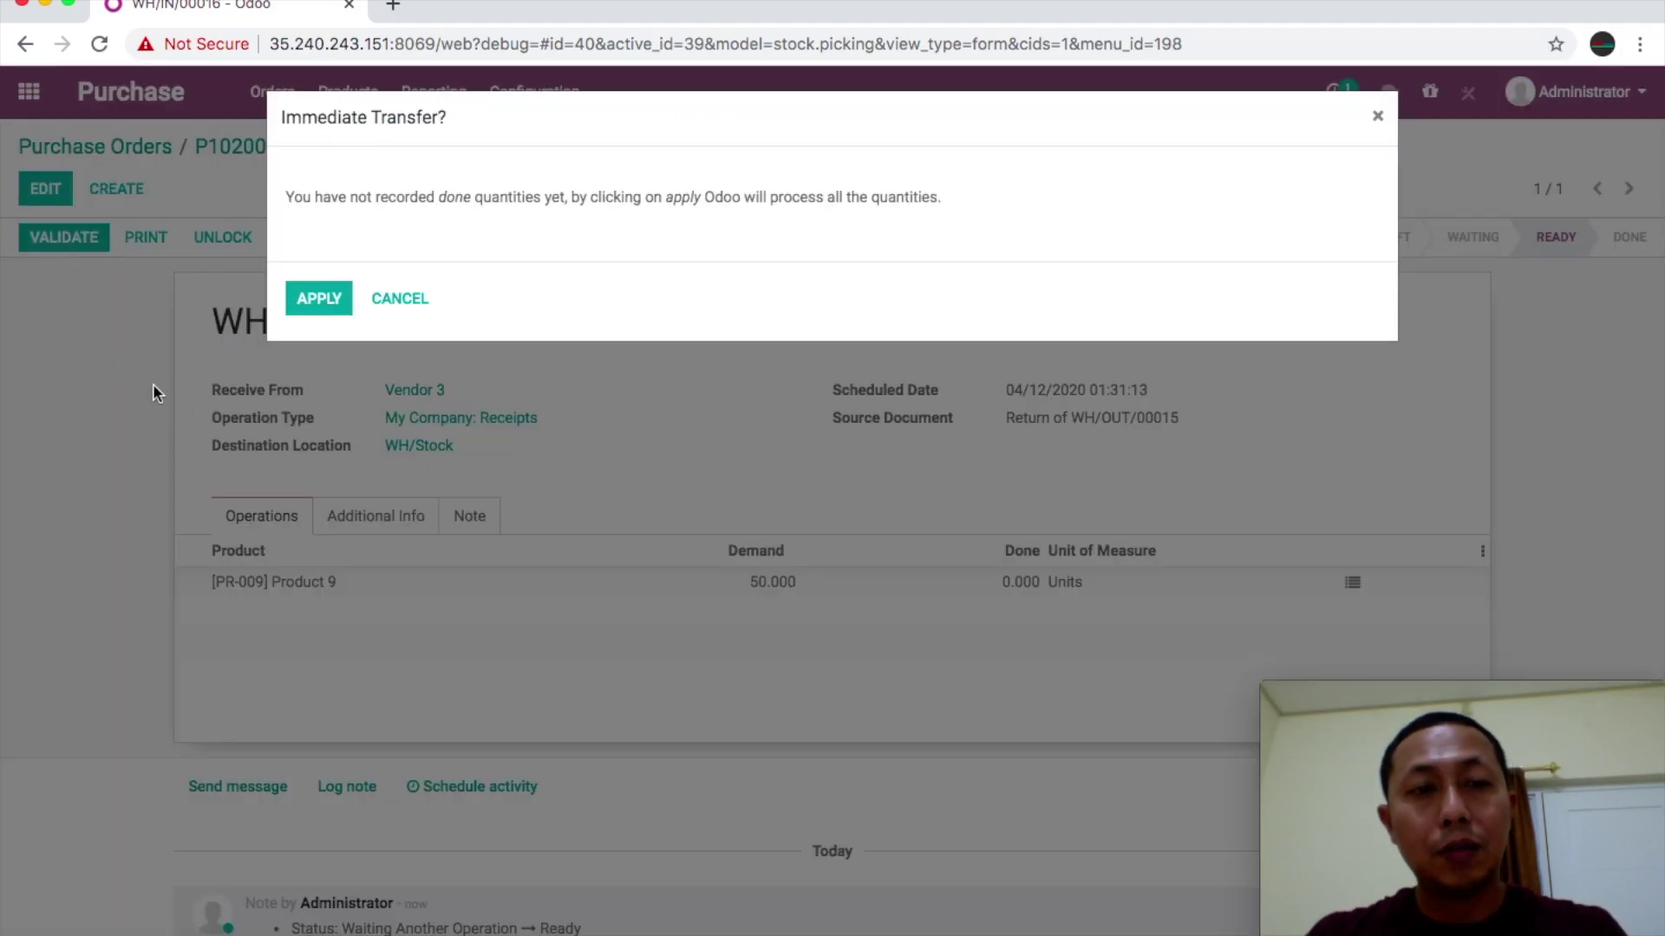
left_click(312, 301)
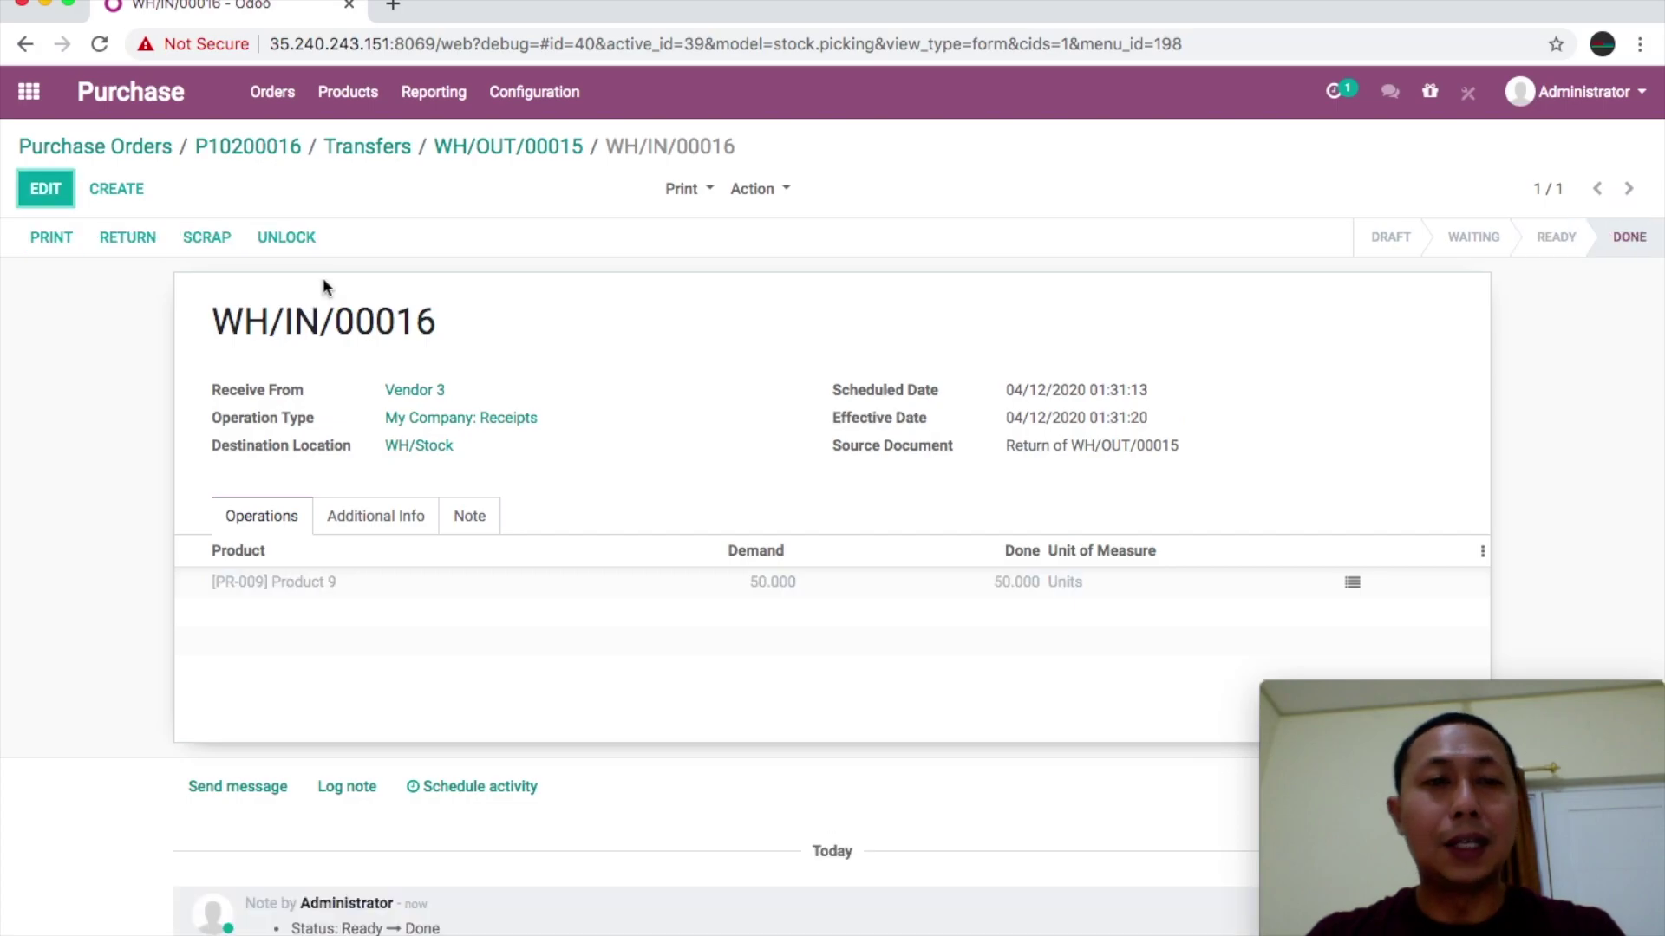
left_click(272, 149)
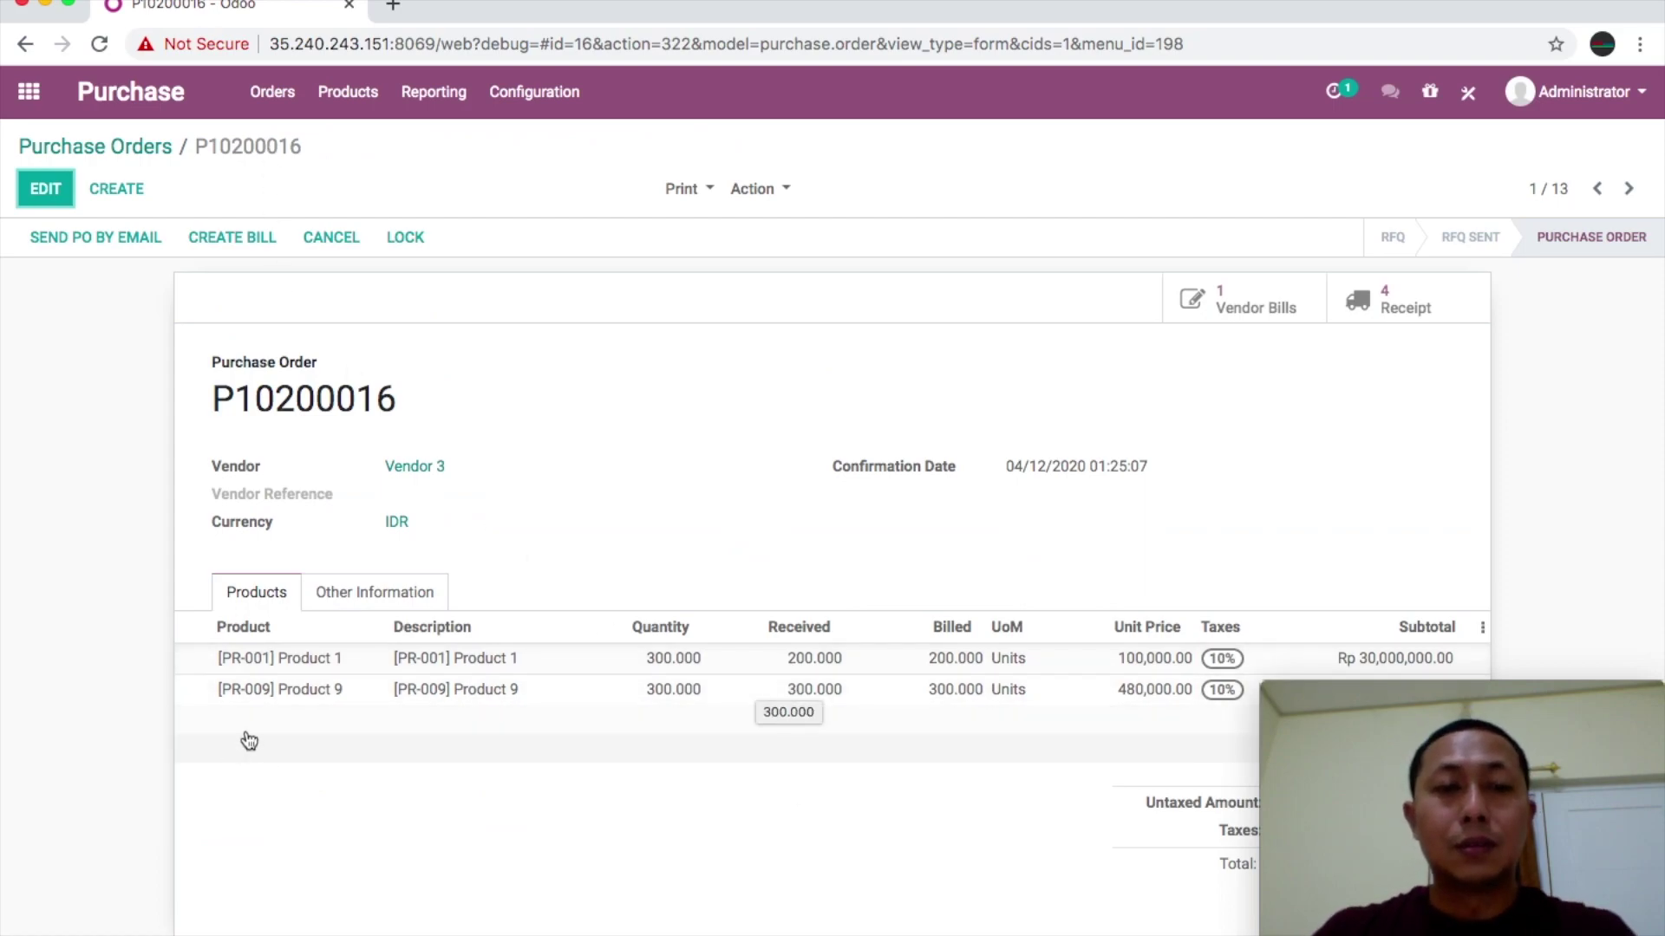
Open [PR-009] Product 9 from its order line and examine its on-hand quantity by location and its individual product moves.
left_click(310, 699)
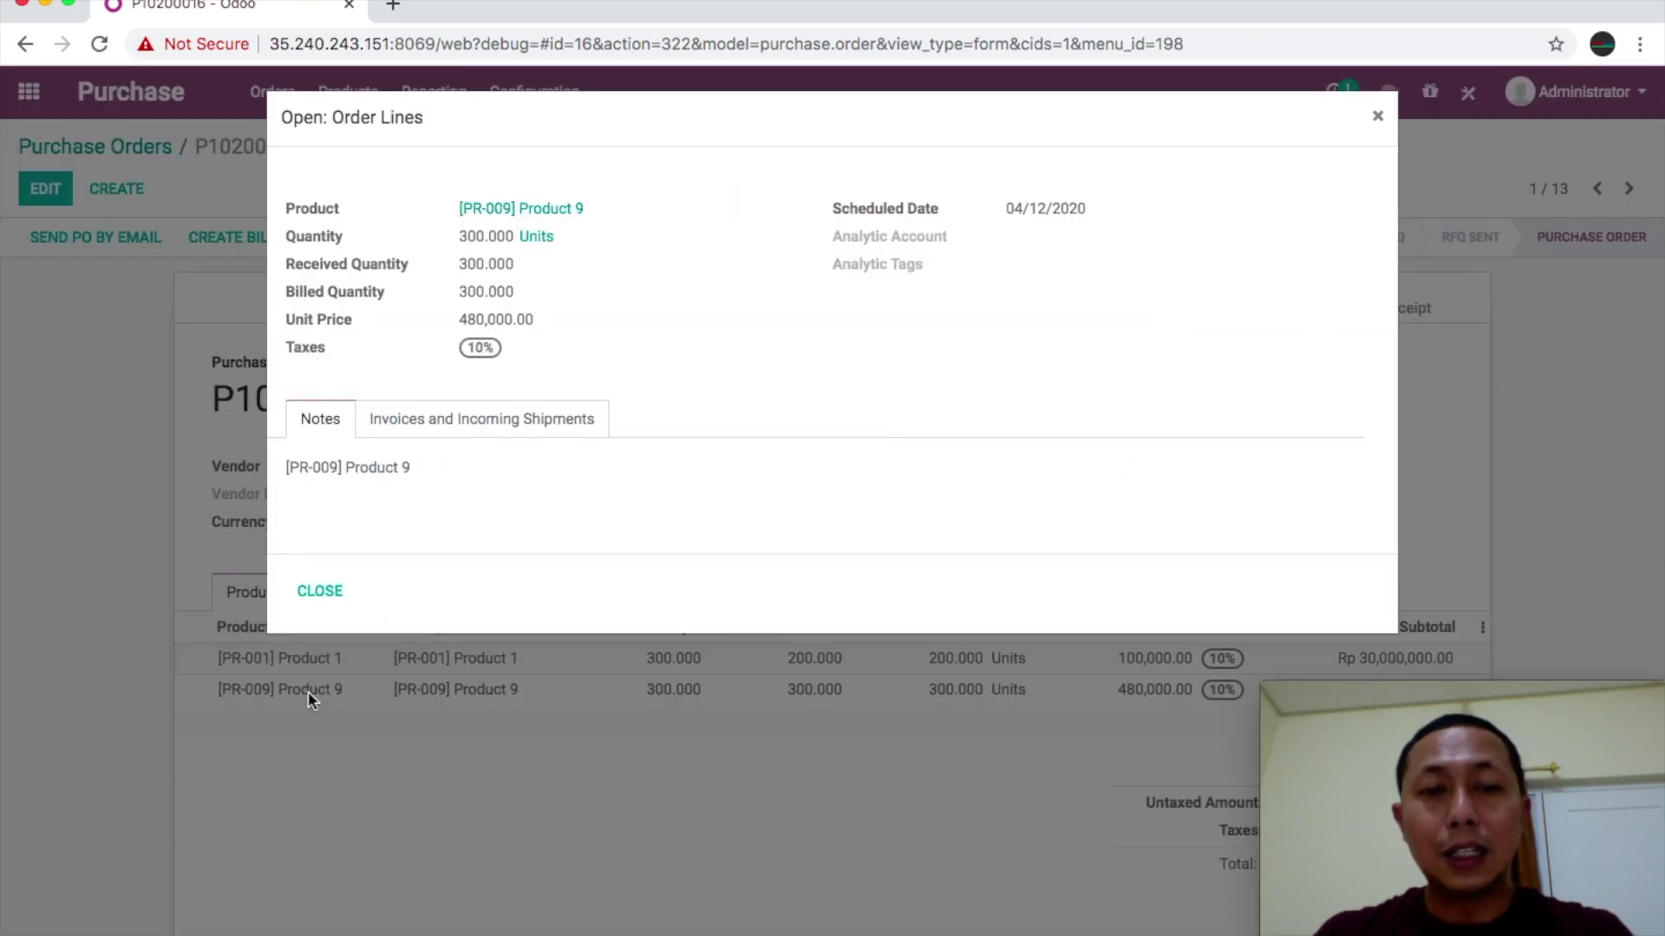
left_click(538, 213)
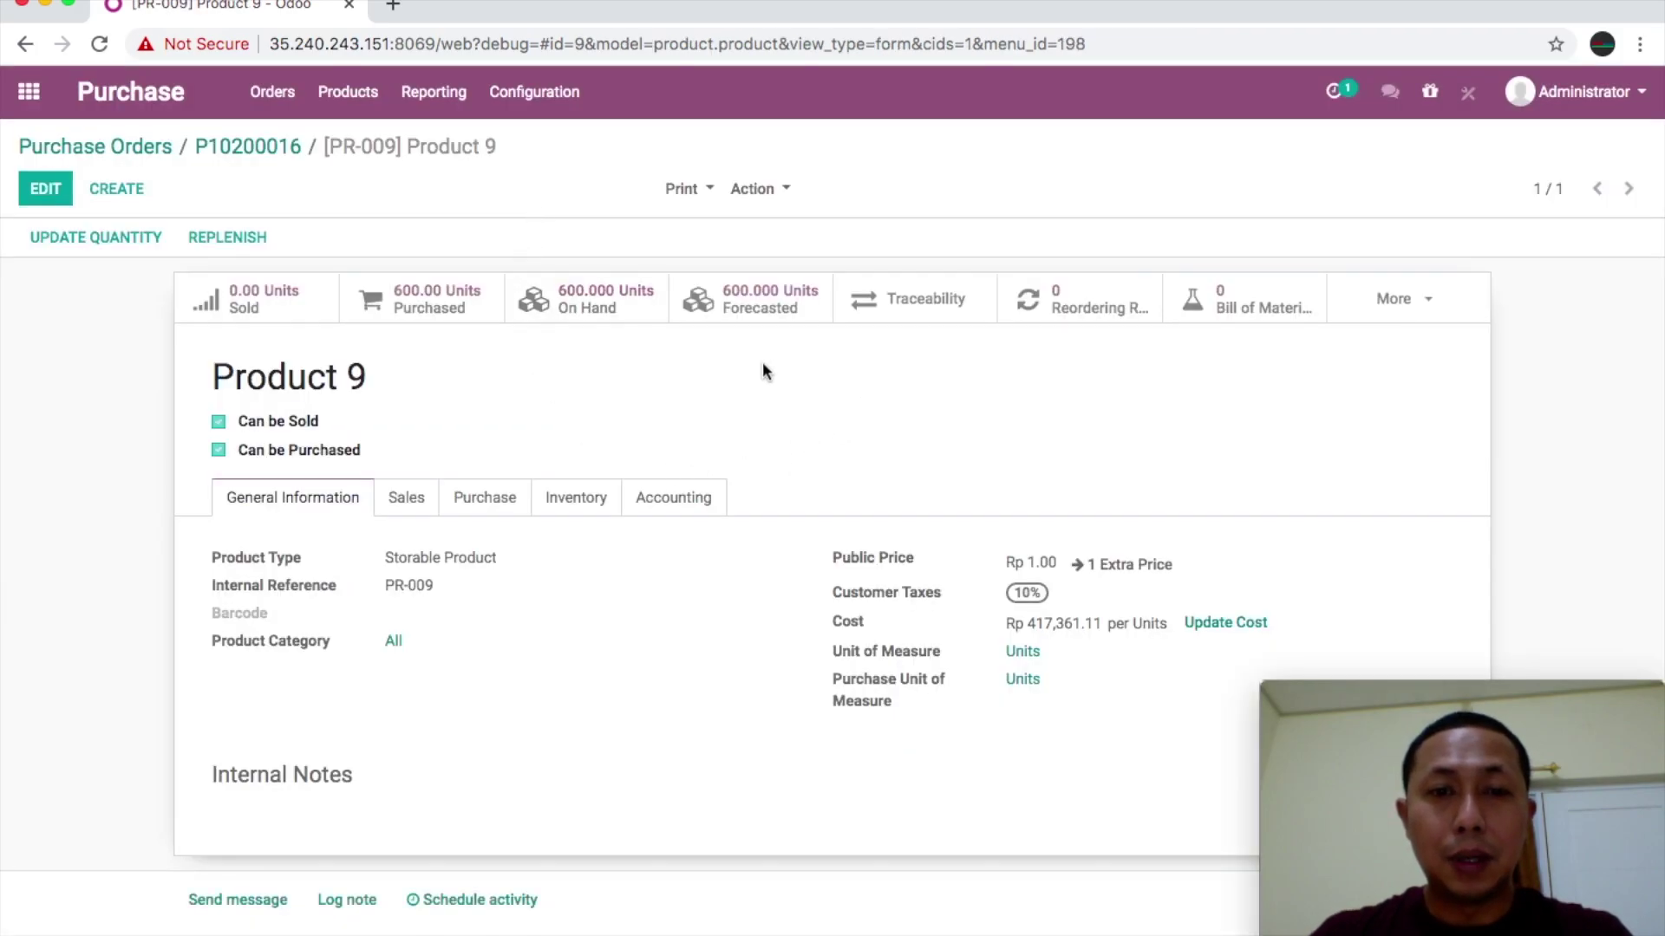
left_click(621, 292)
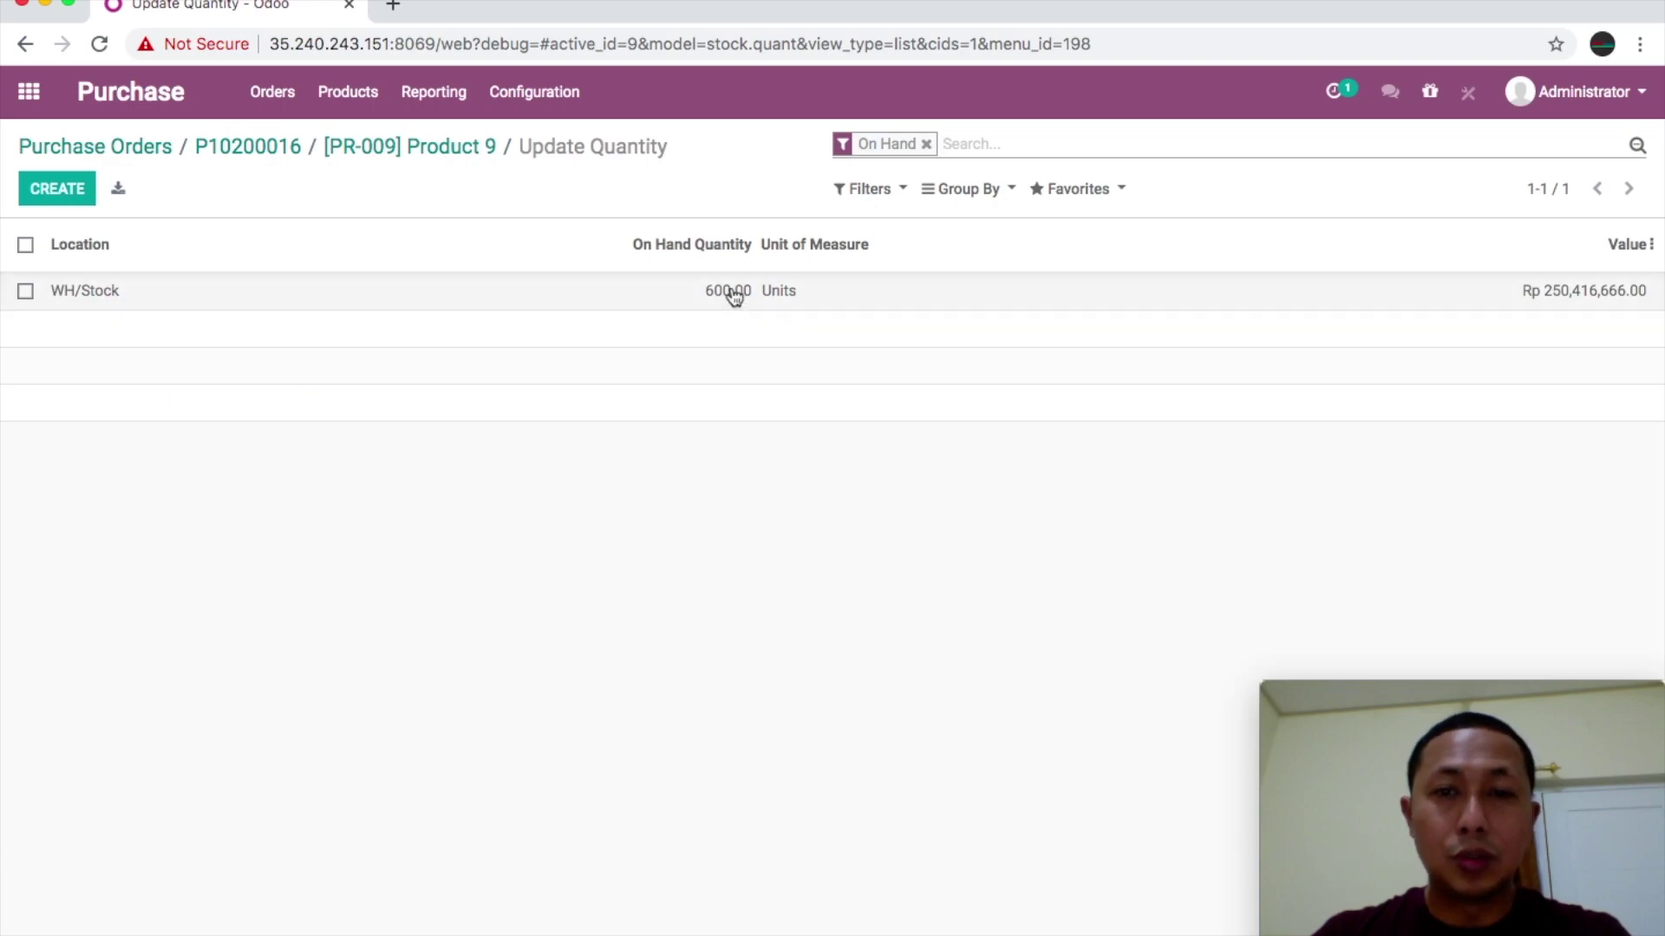
left_click(734, 293)
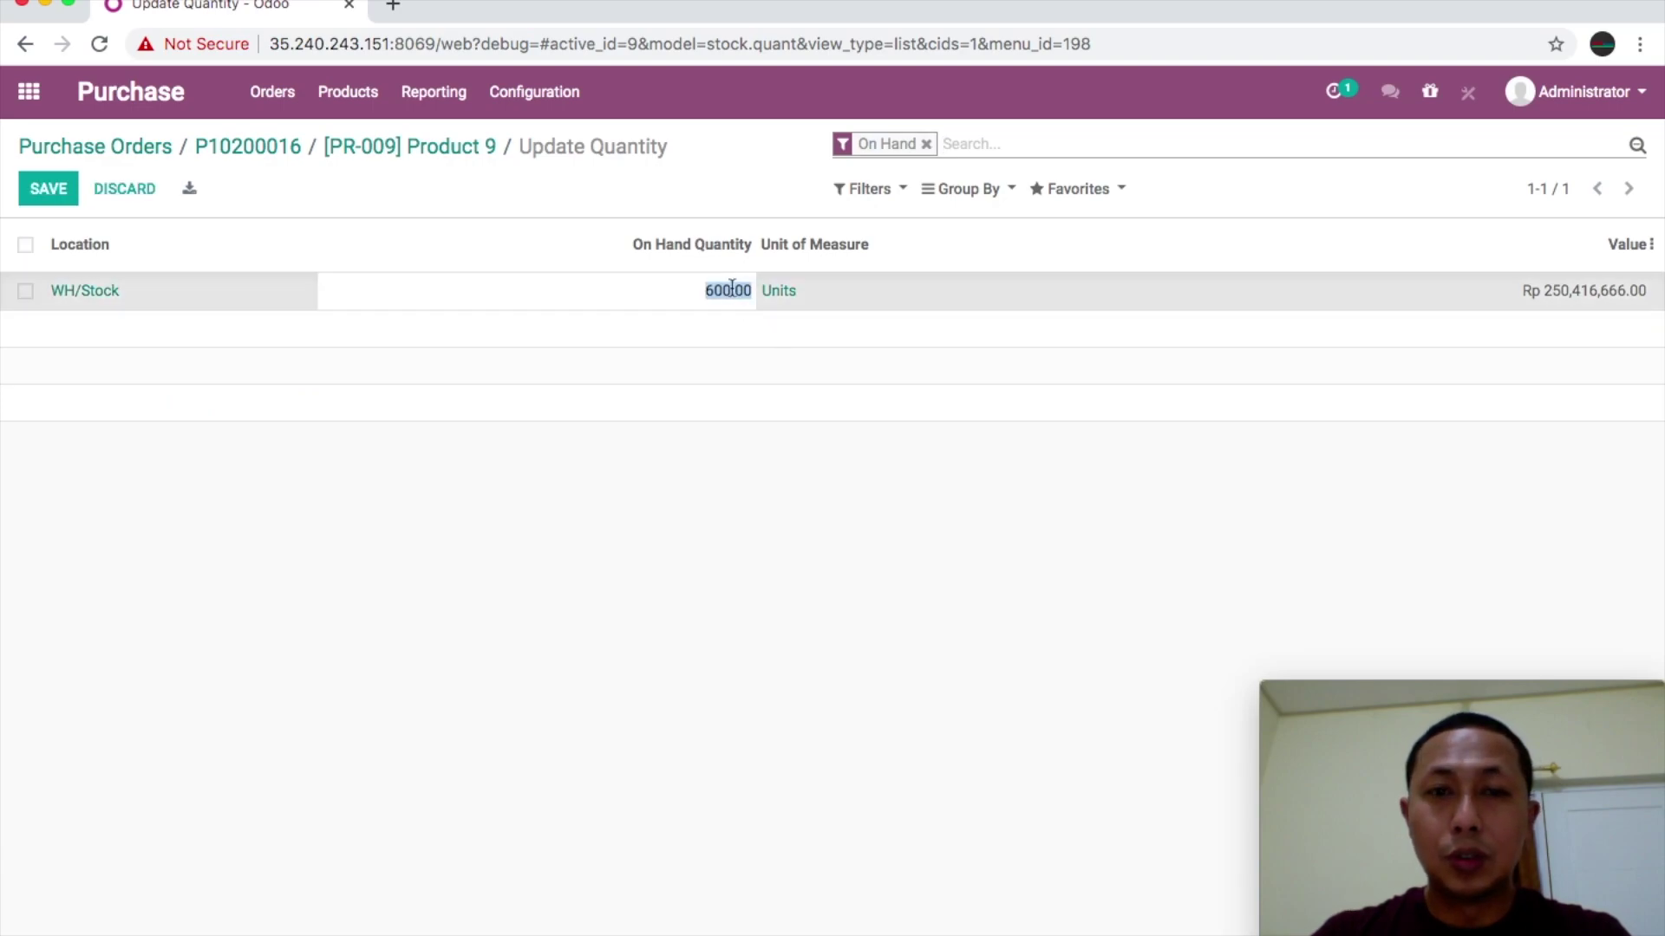
left_click(399, 149)
left_click(400, 147)
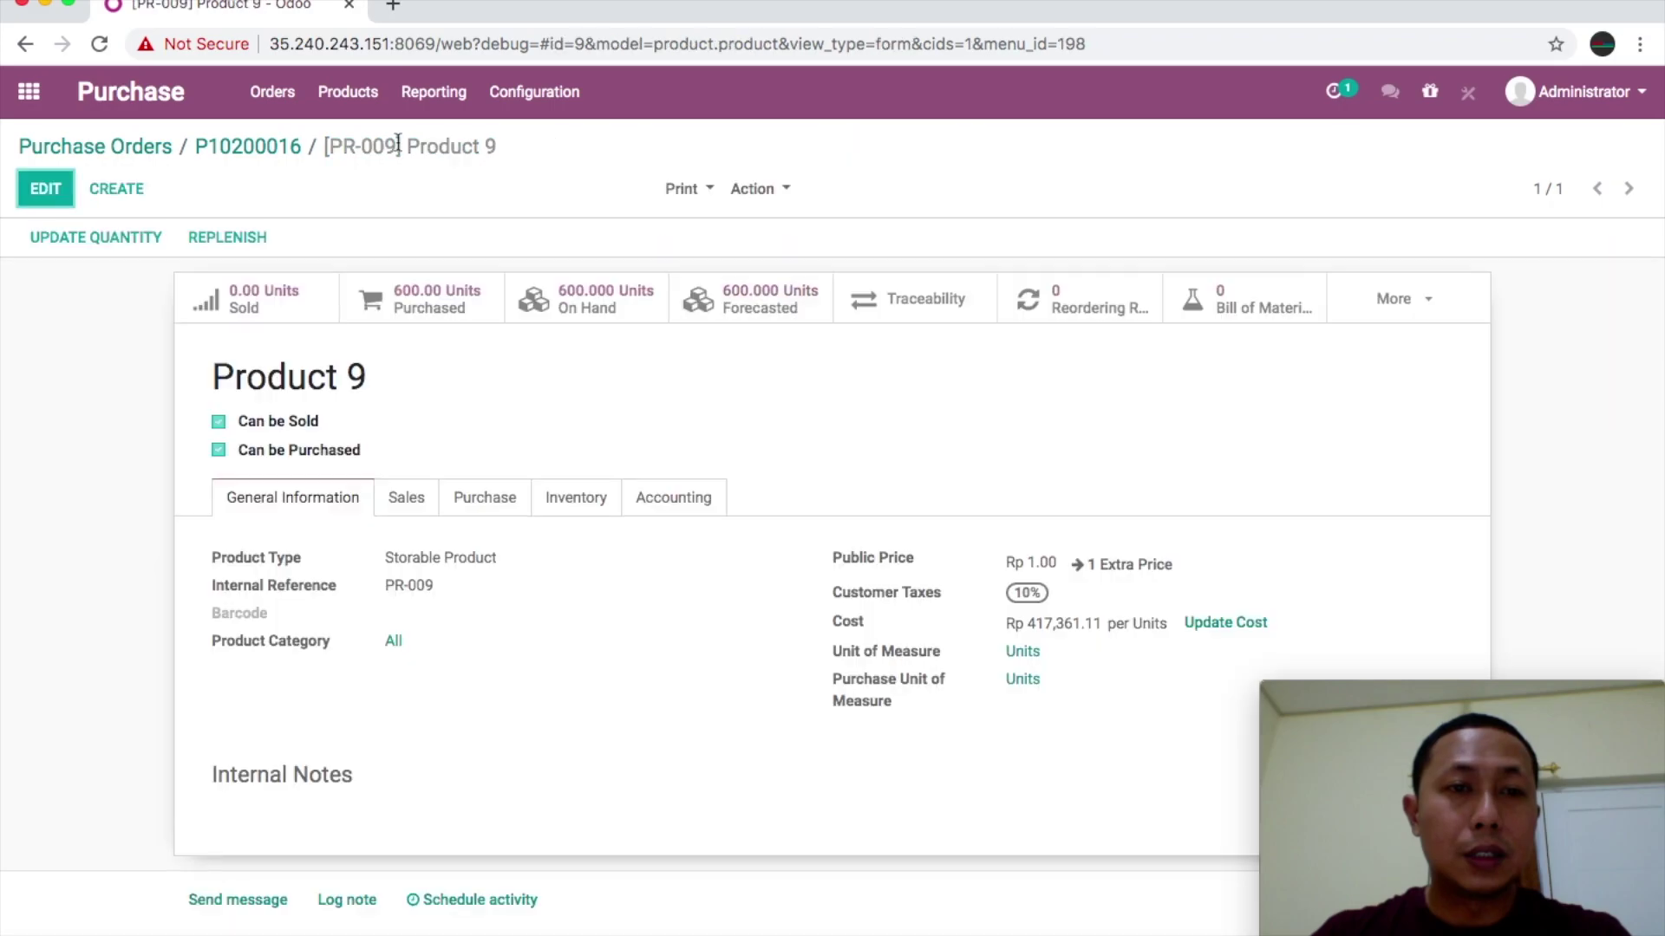
left_click(902, 304)
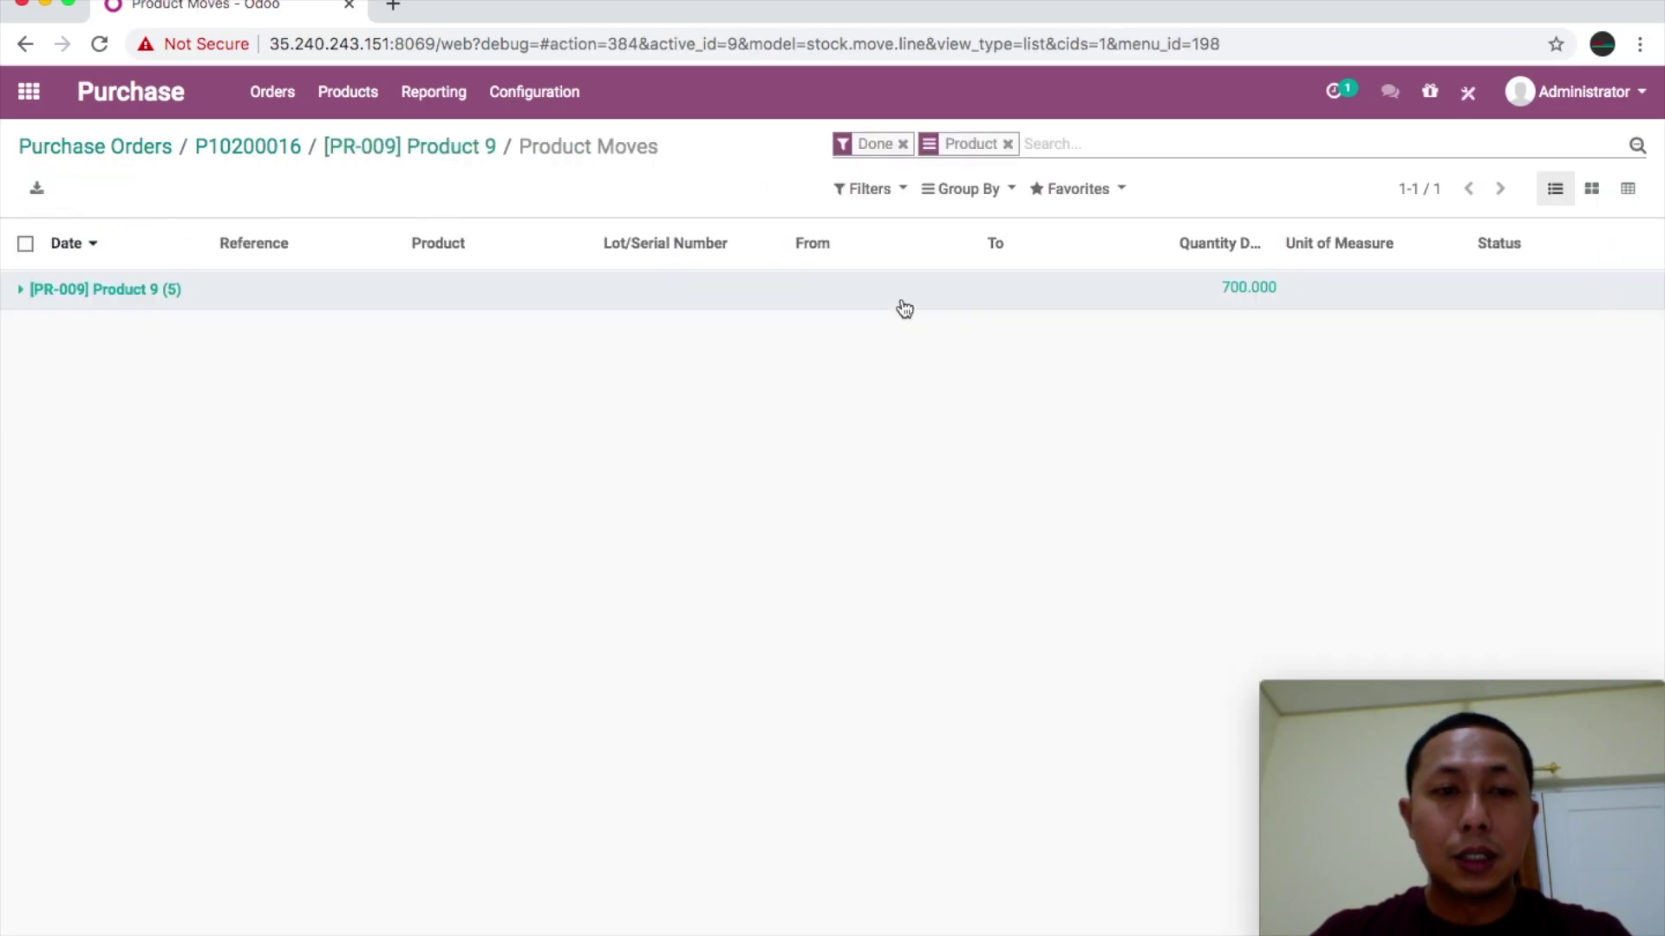
left_click(24, 299)
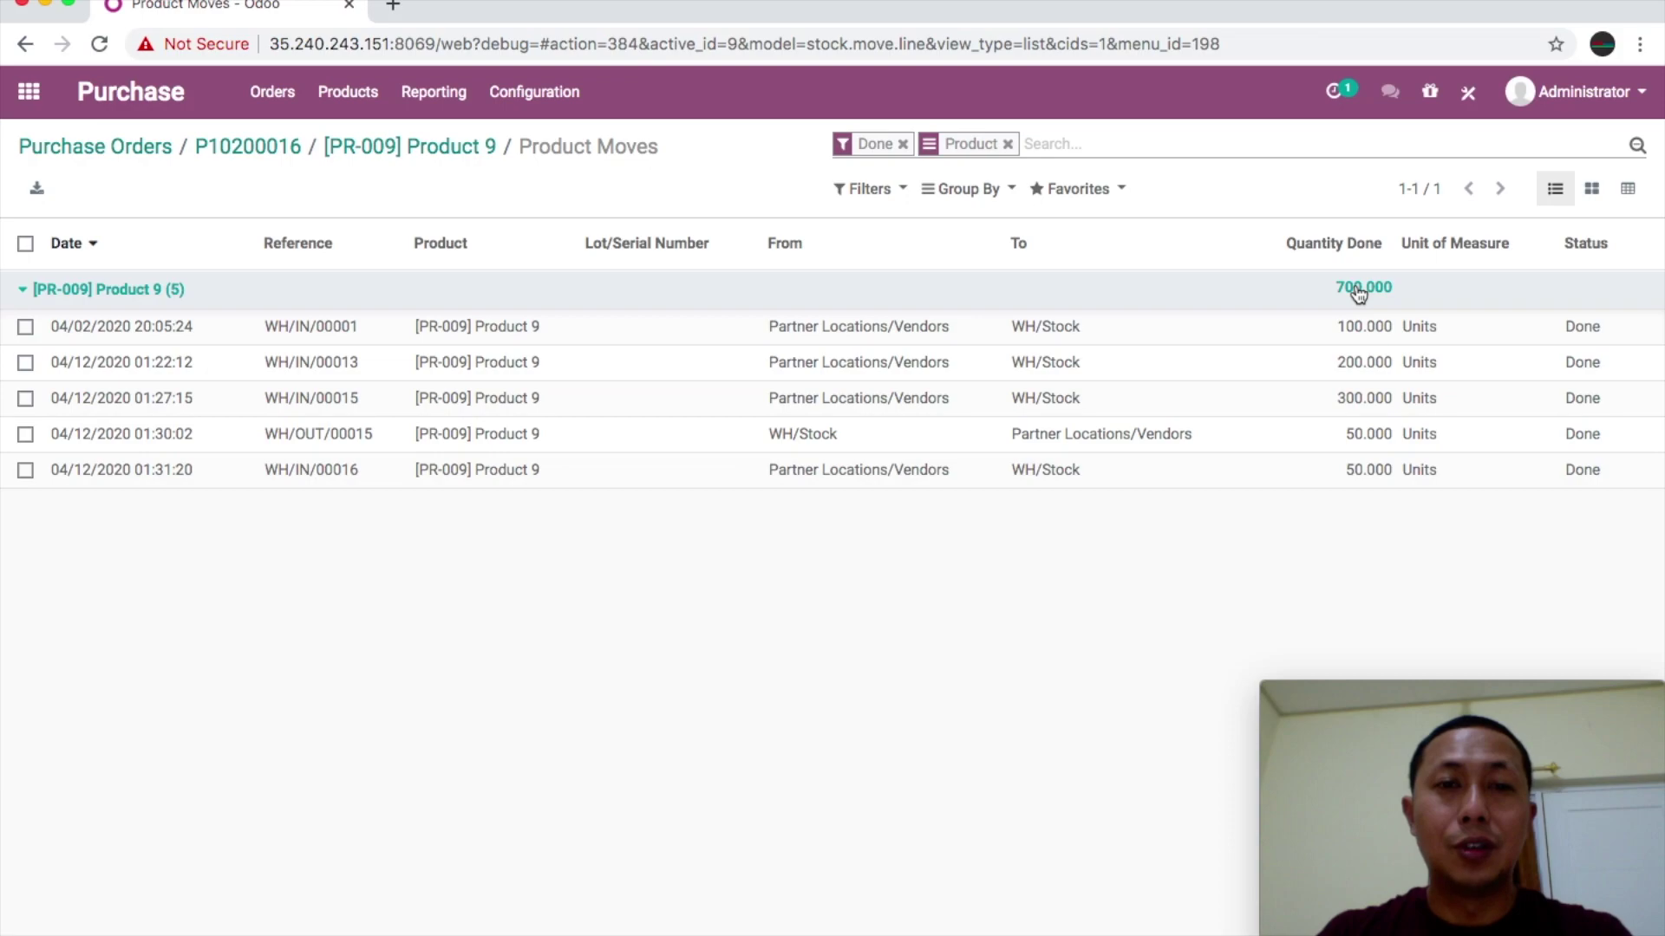
Switch to the Inventory app and open the Inventory Valuation report.
left_click(440, 102)
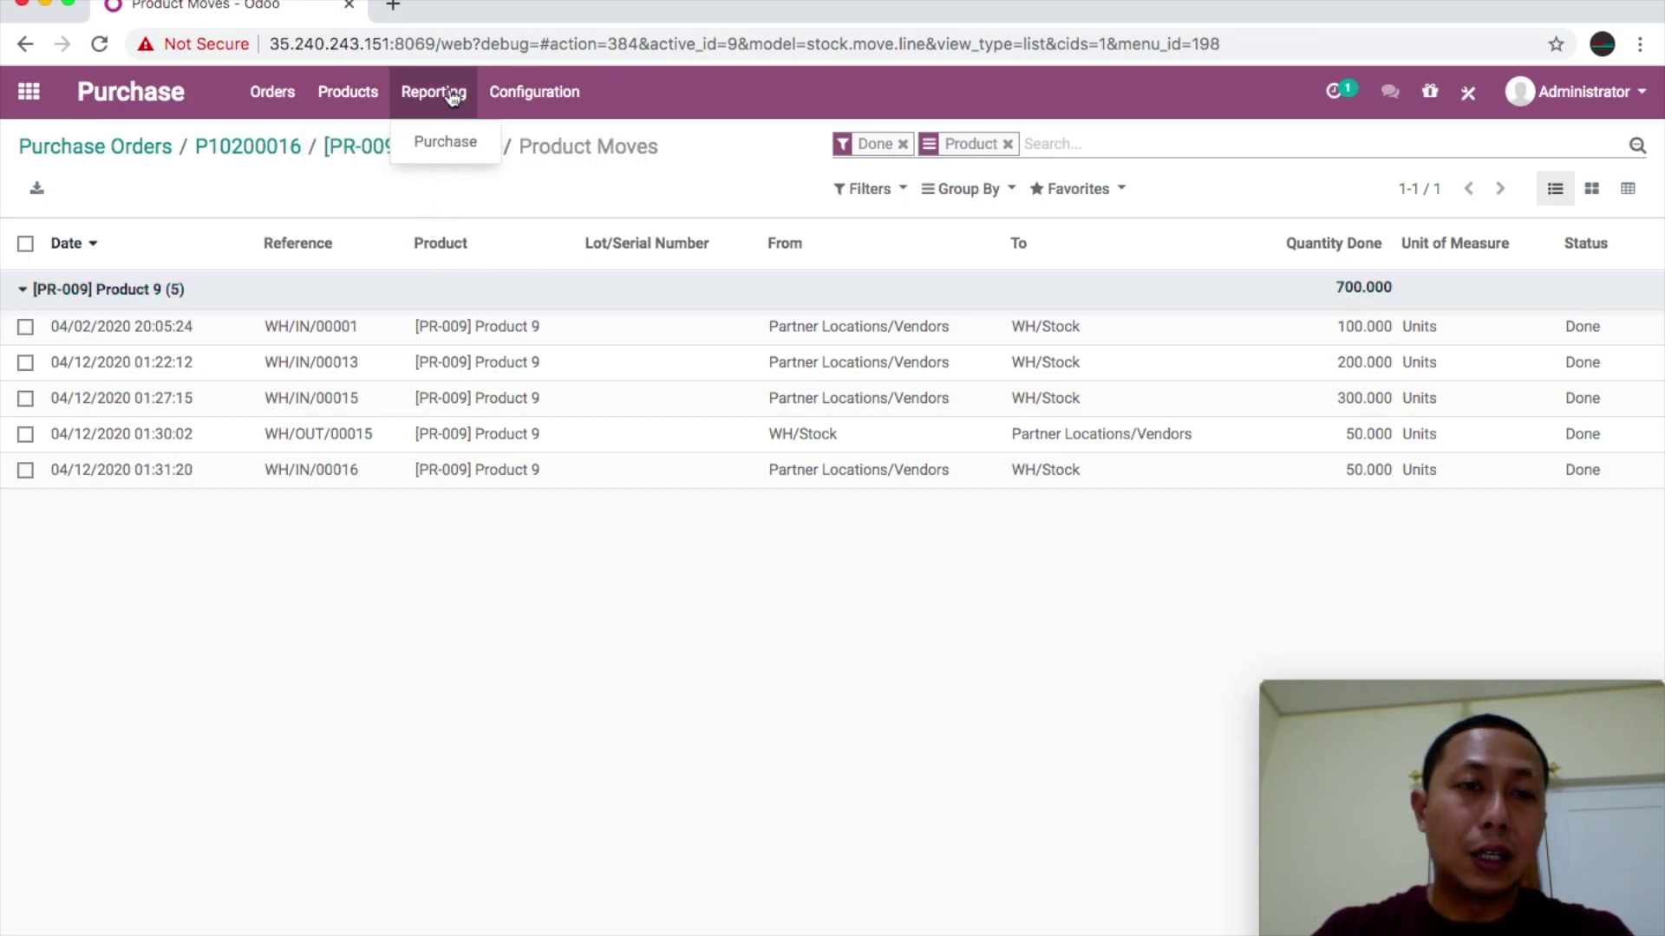
left_click(31, 97)
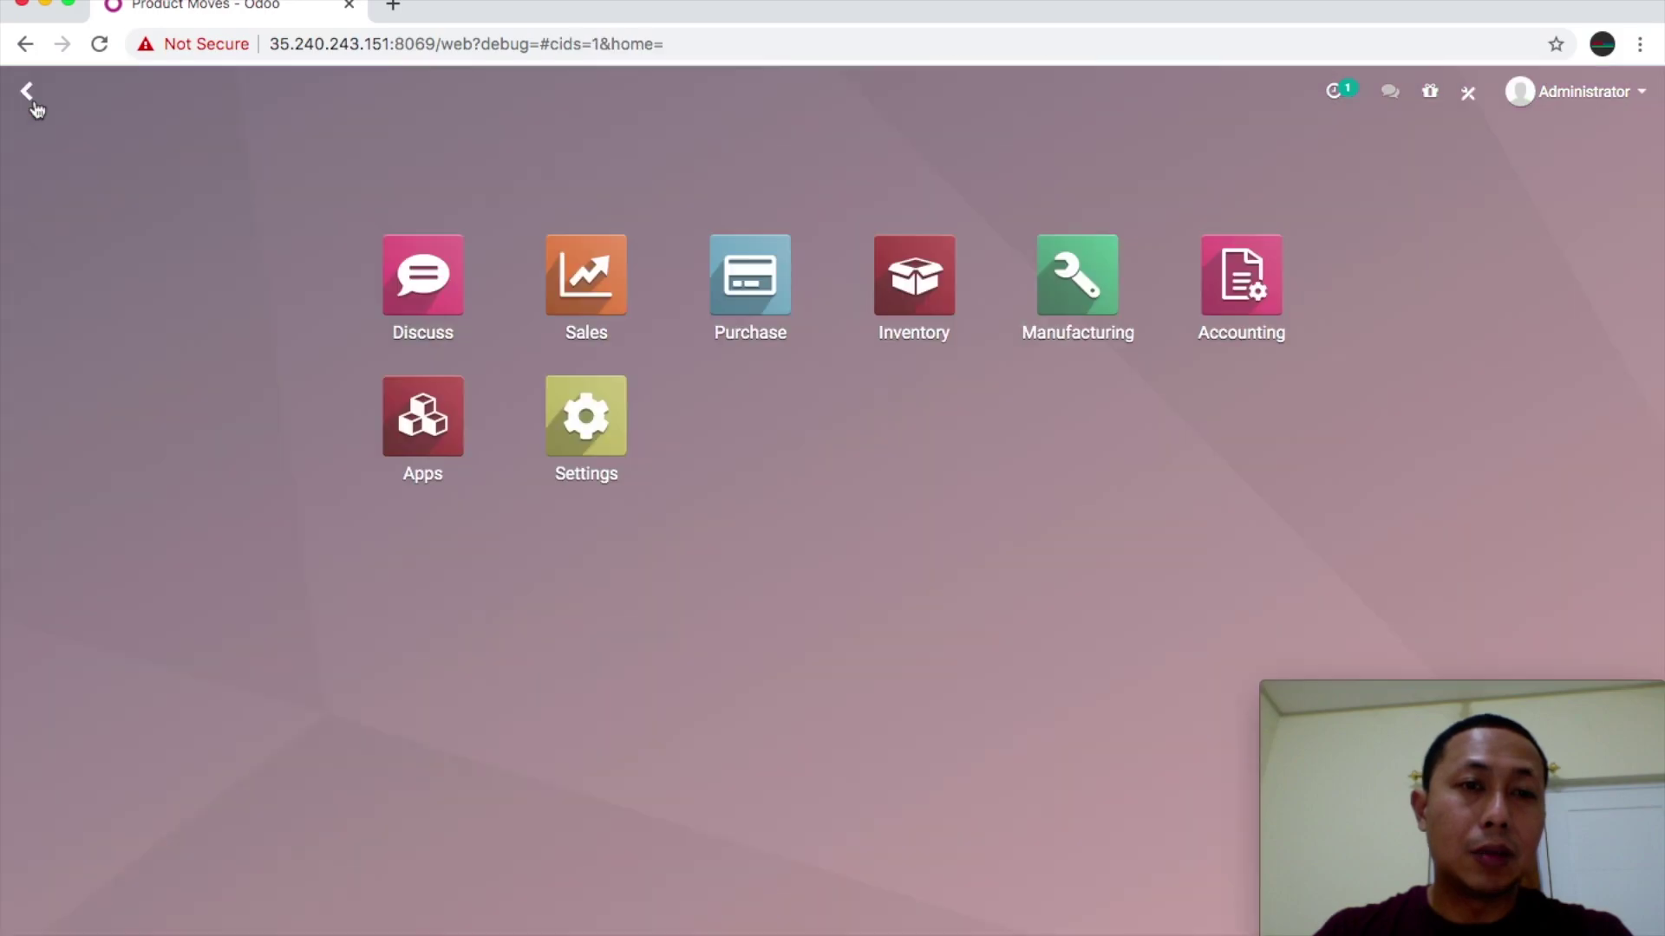
left_click(914, 304)
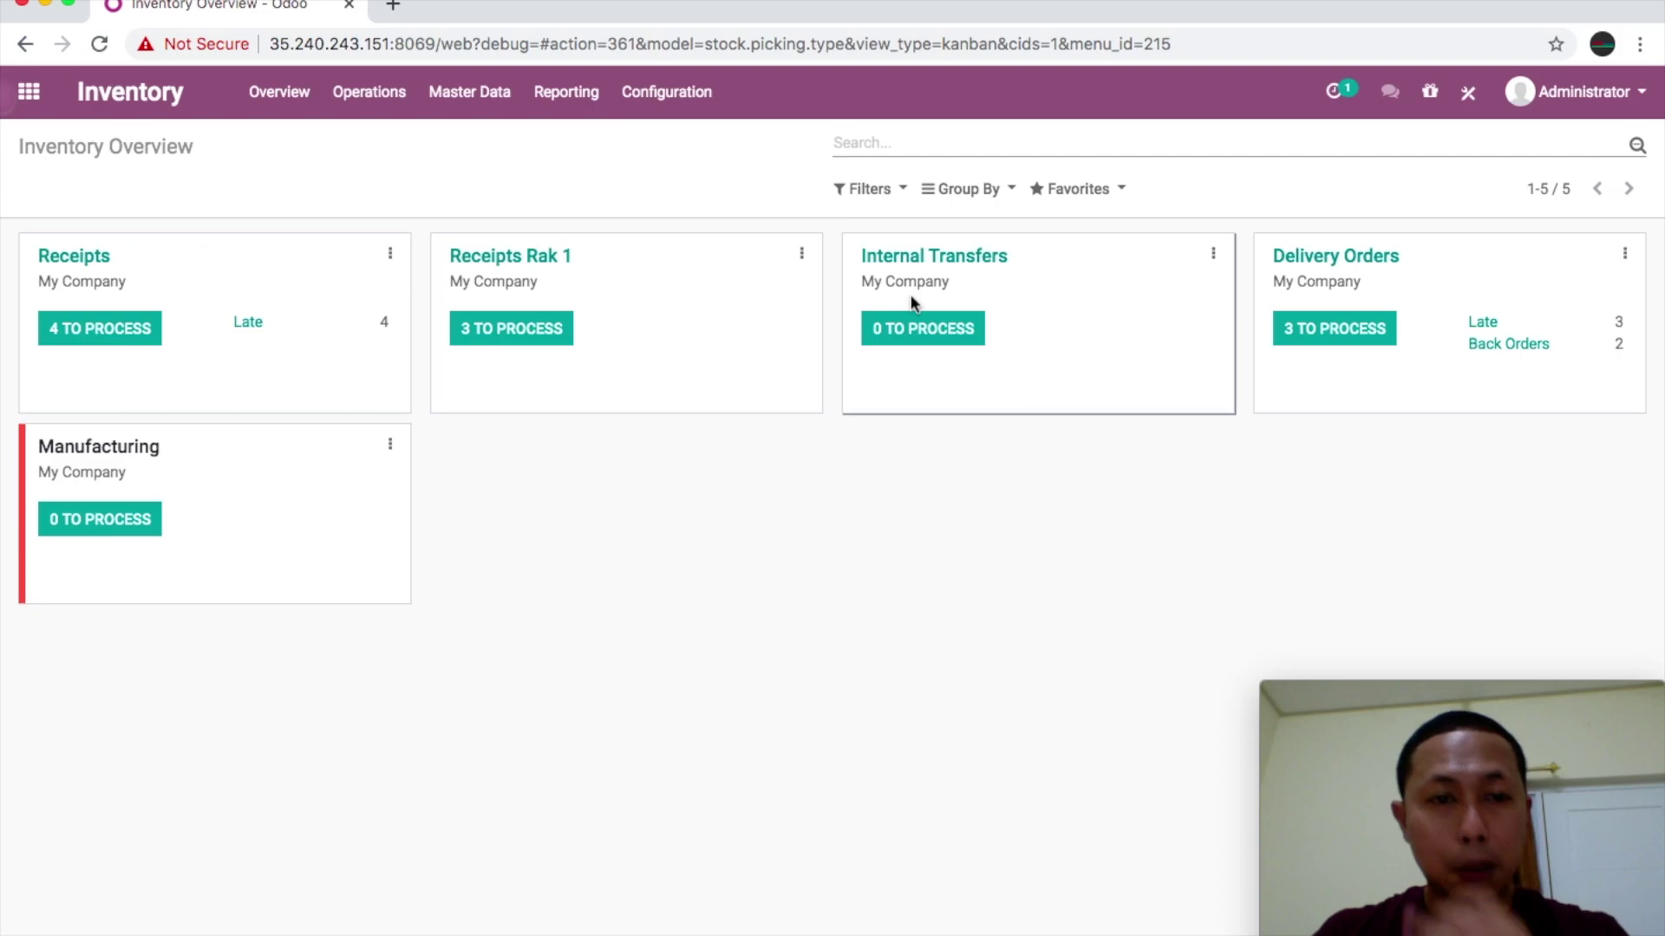
left_click(576, 98)
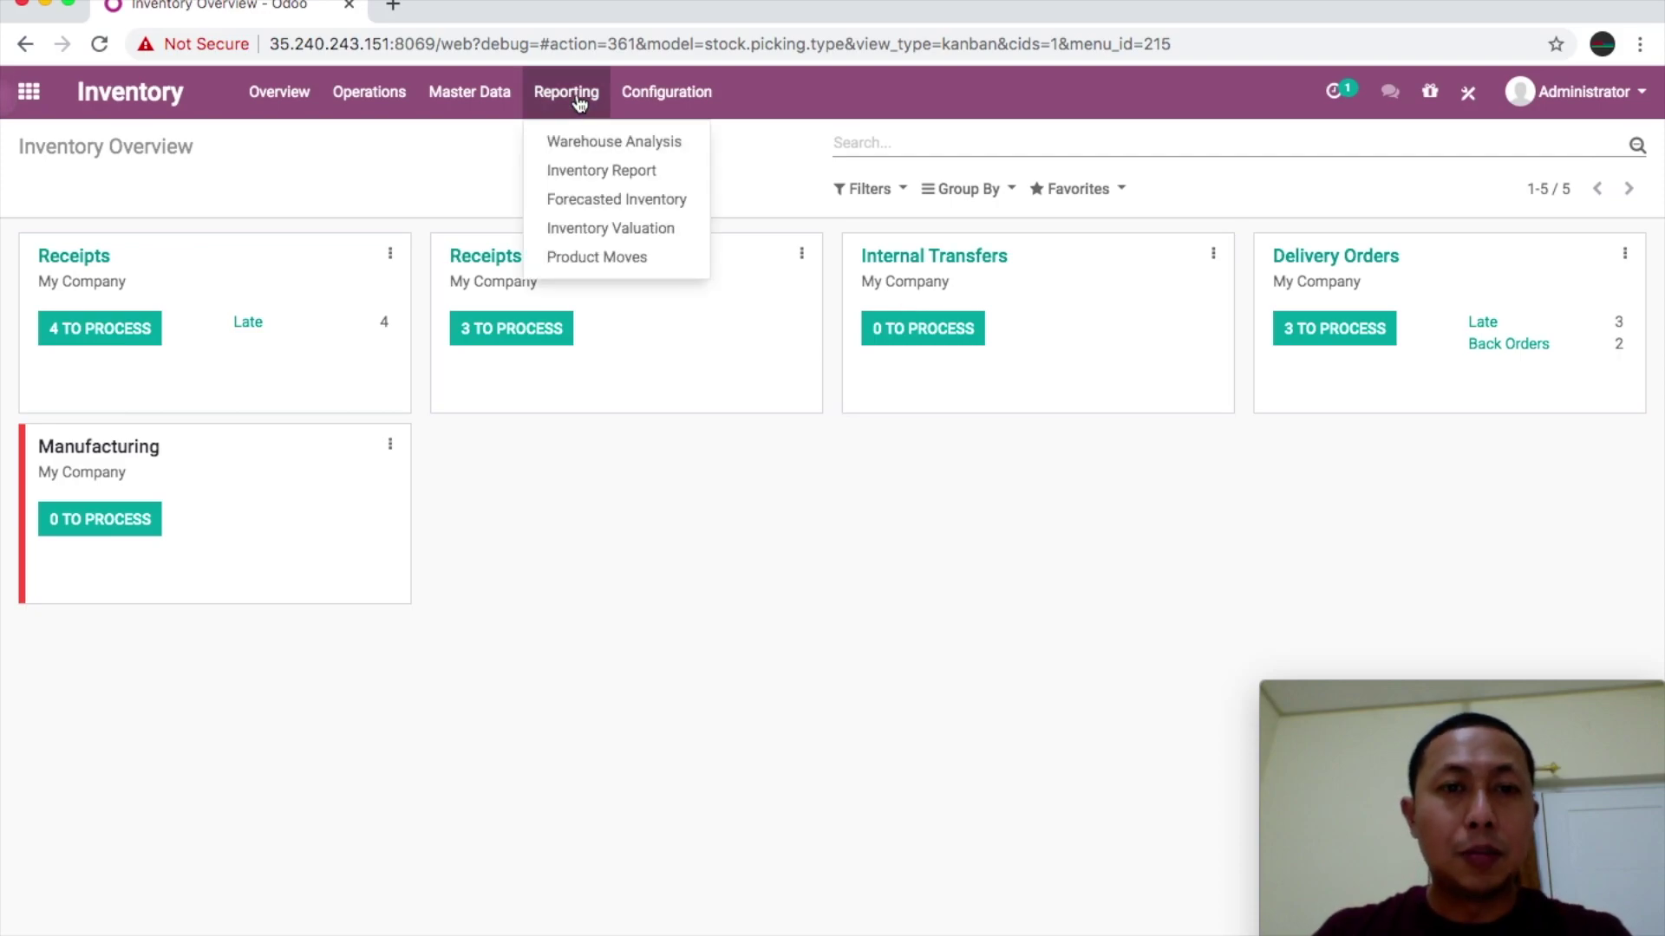
left_click(611, 230)
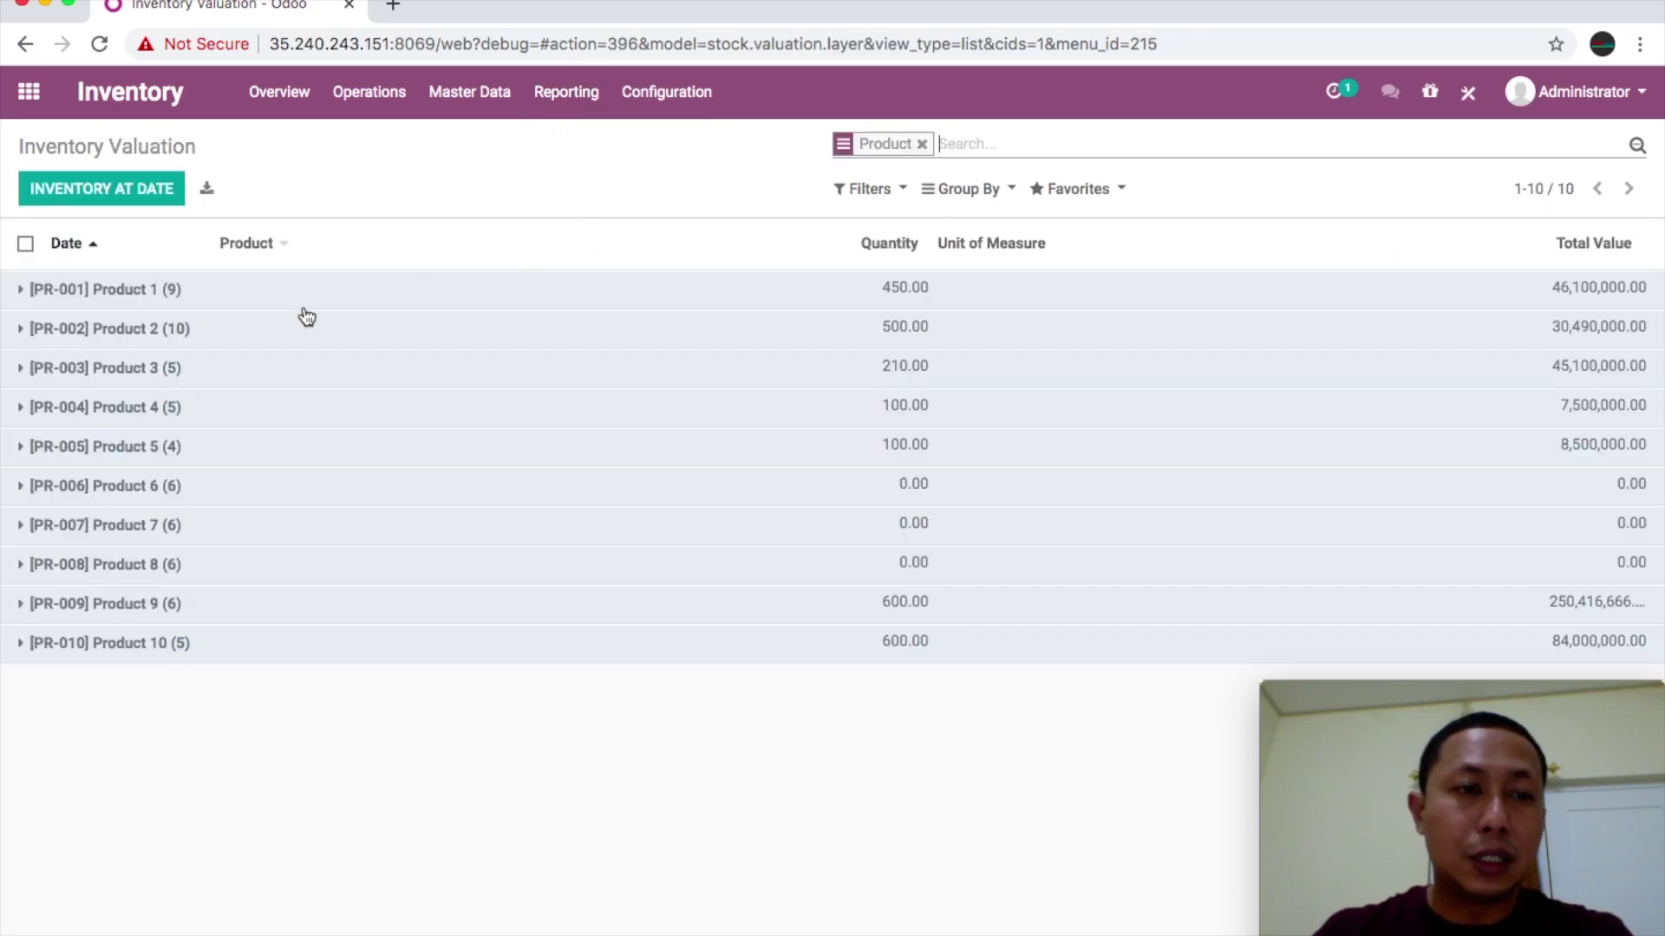
Examine [PR-001] Product 1's valuation entries, its 04/12/2020 01:27:15 entry and its product record, and return to the apps home screen.
left_click(24, 292)
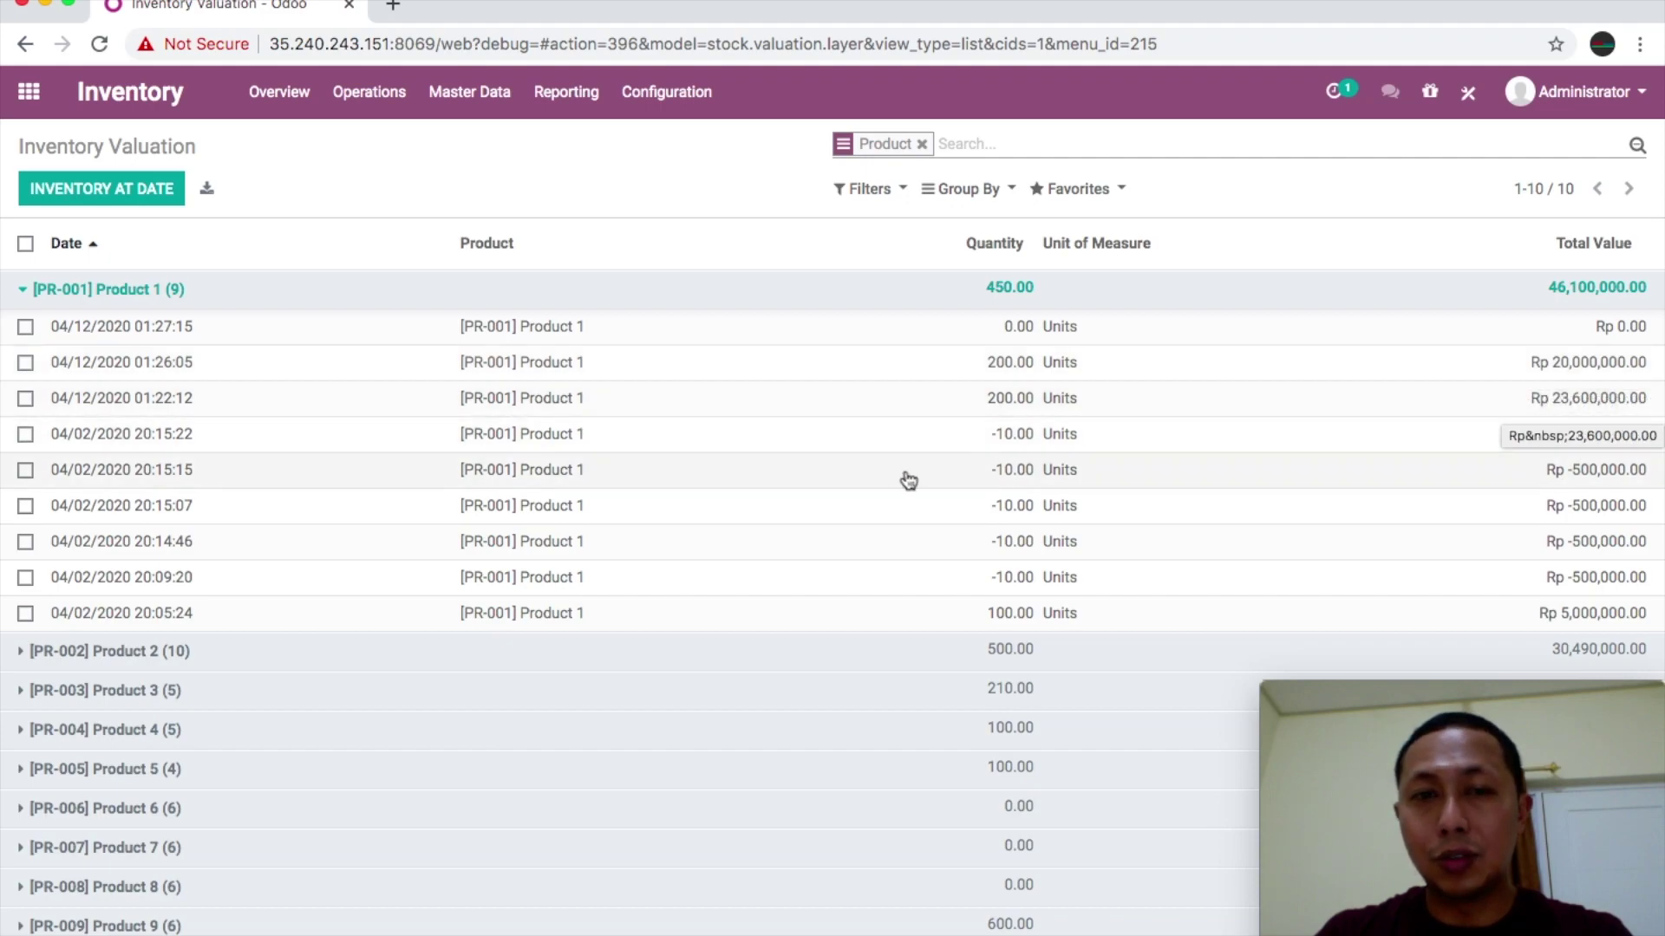
left_click(126, 295)
left_click(126, 295)
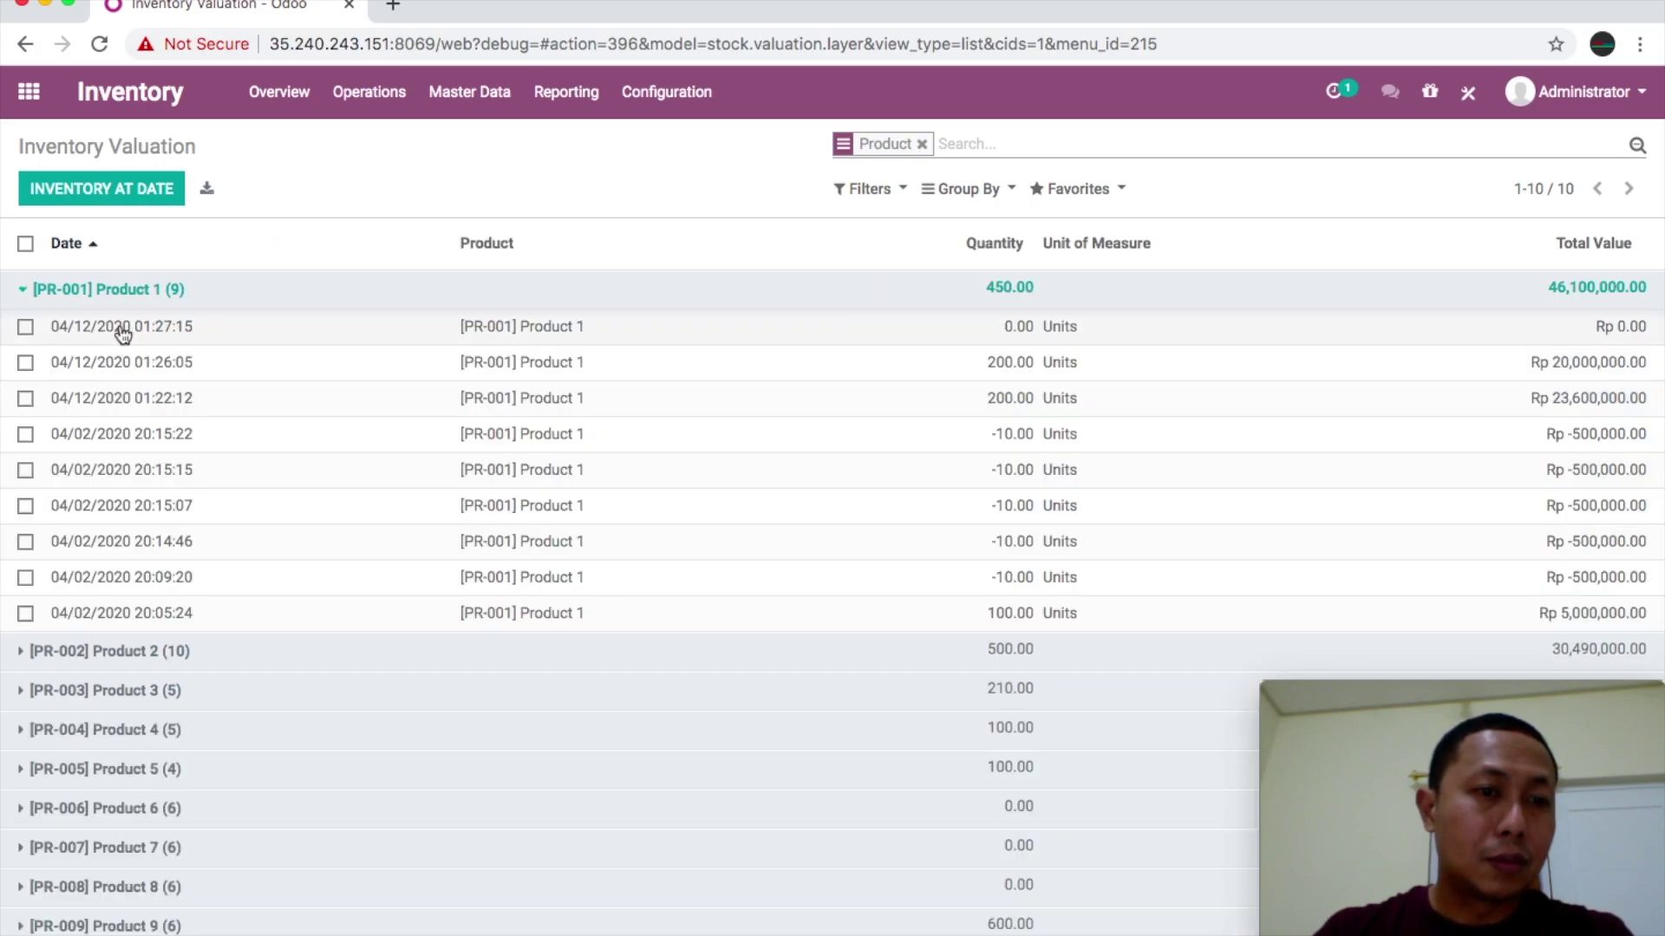
left_click(122, 327)
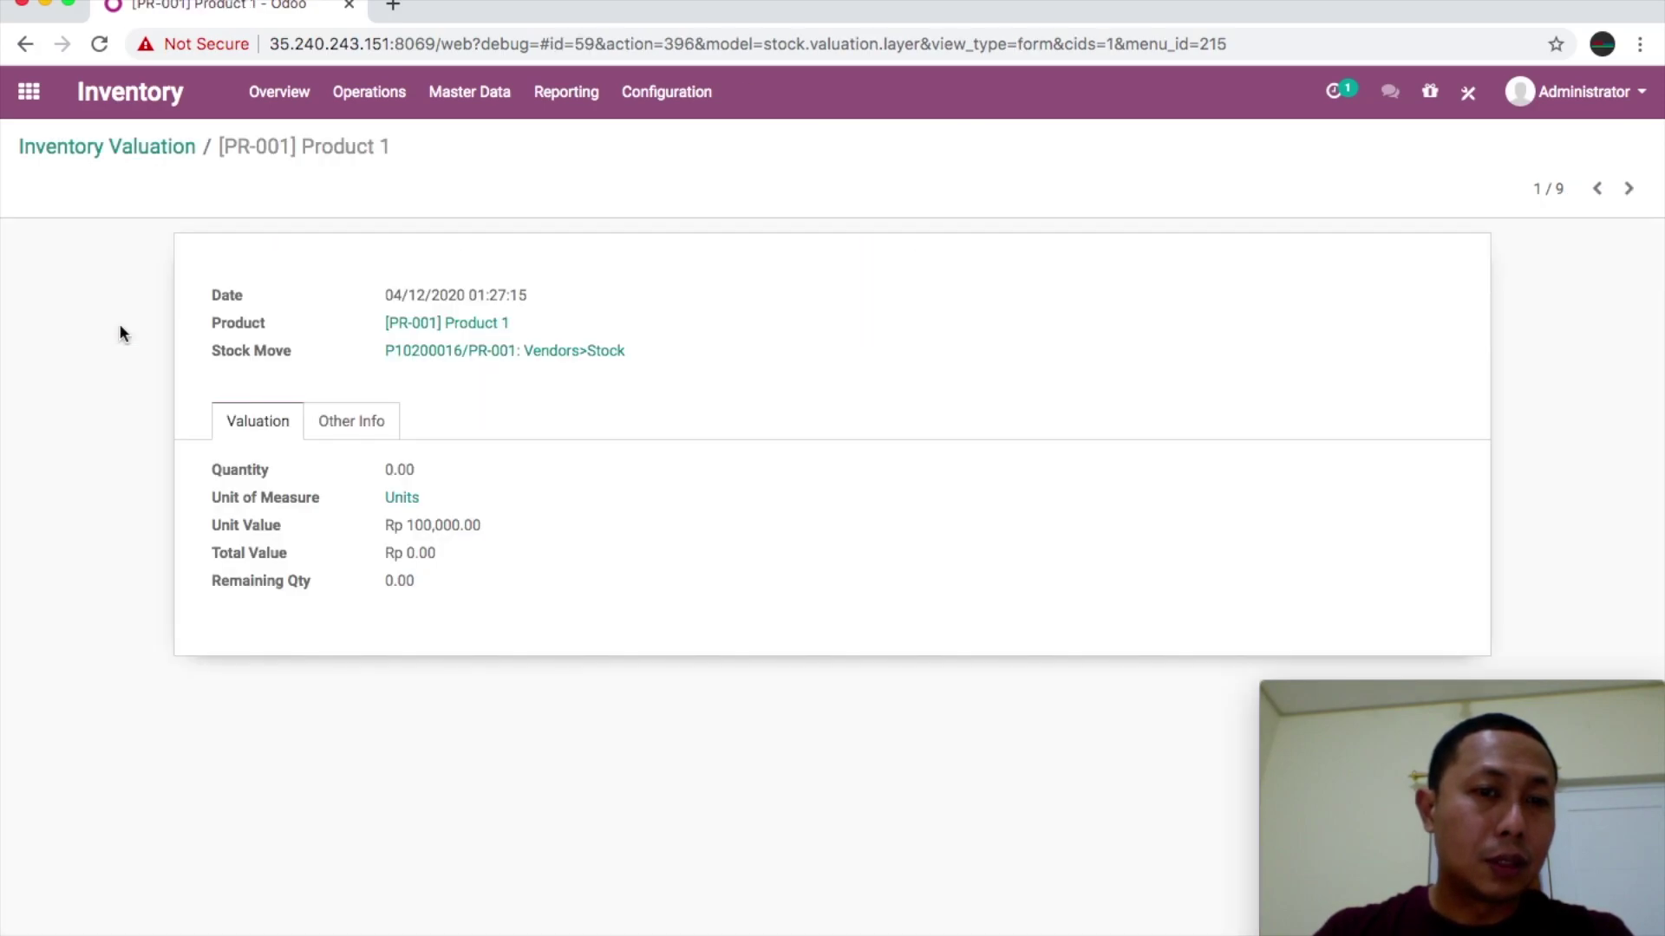
left_click(464, 329)
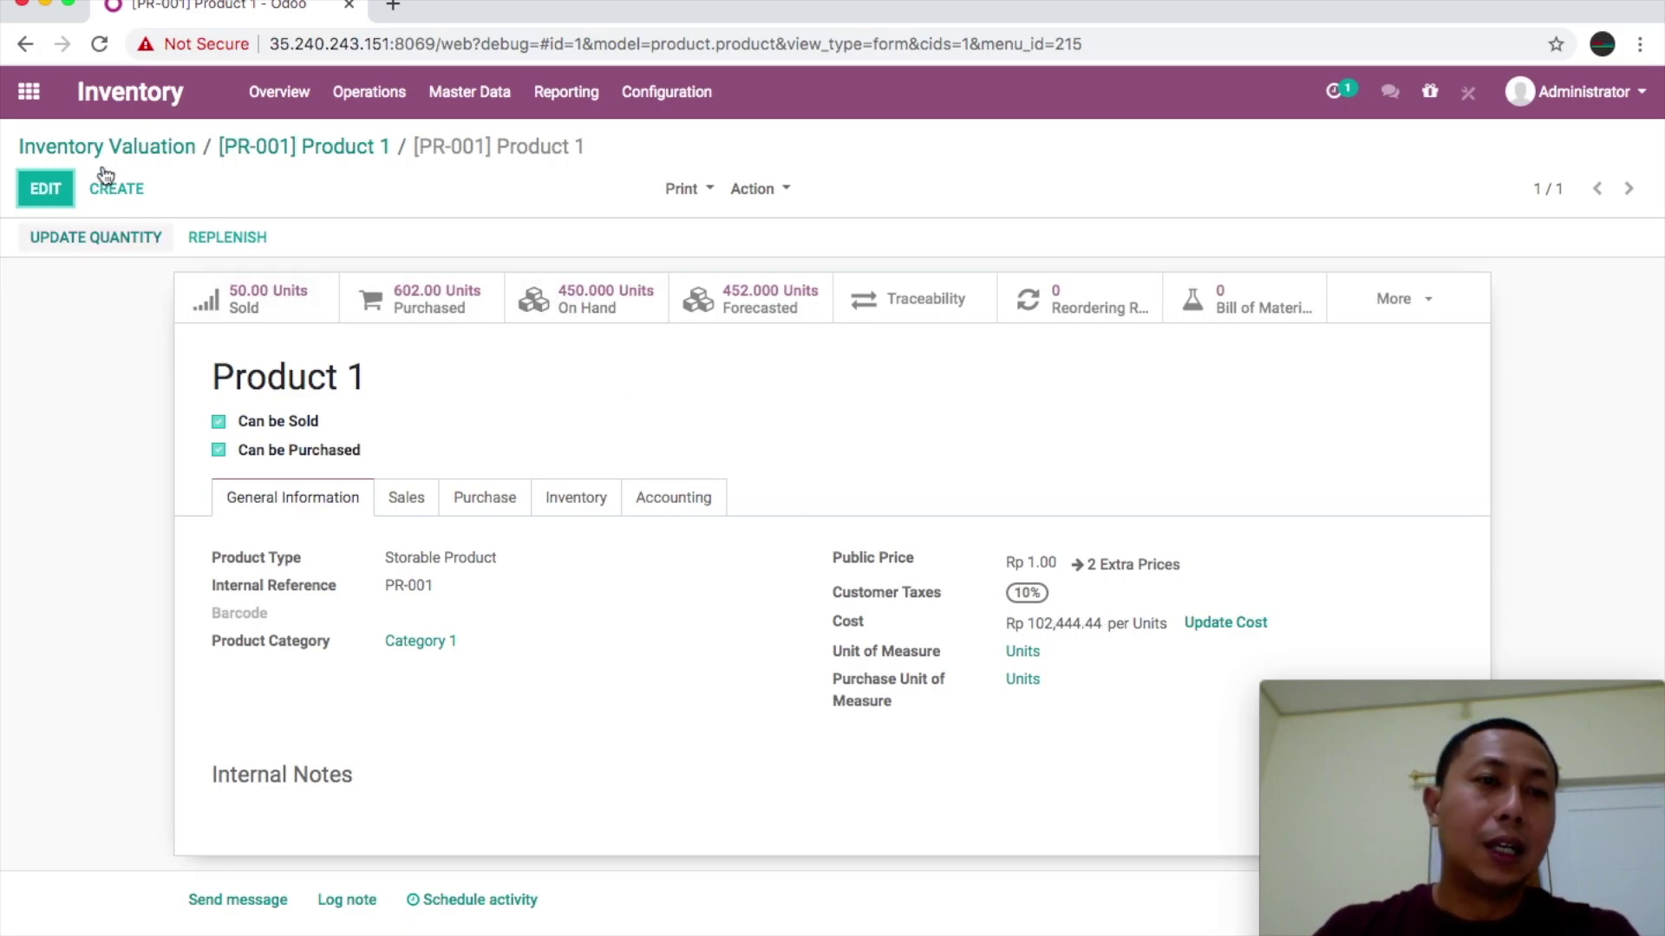
left_click(28, 91)
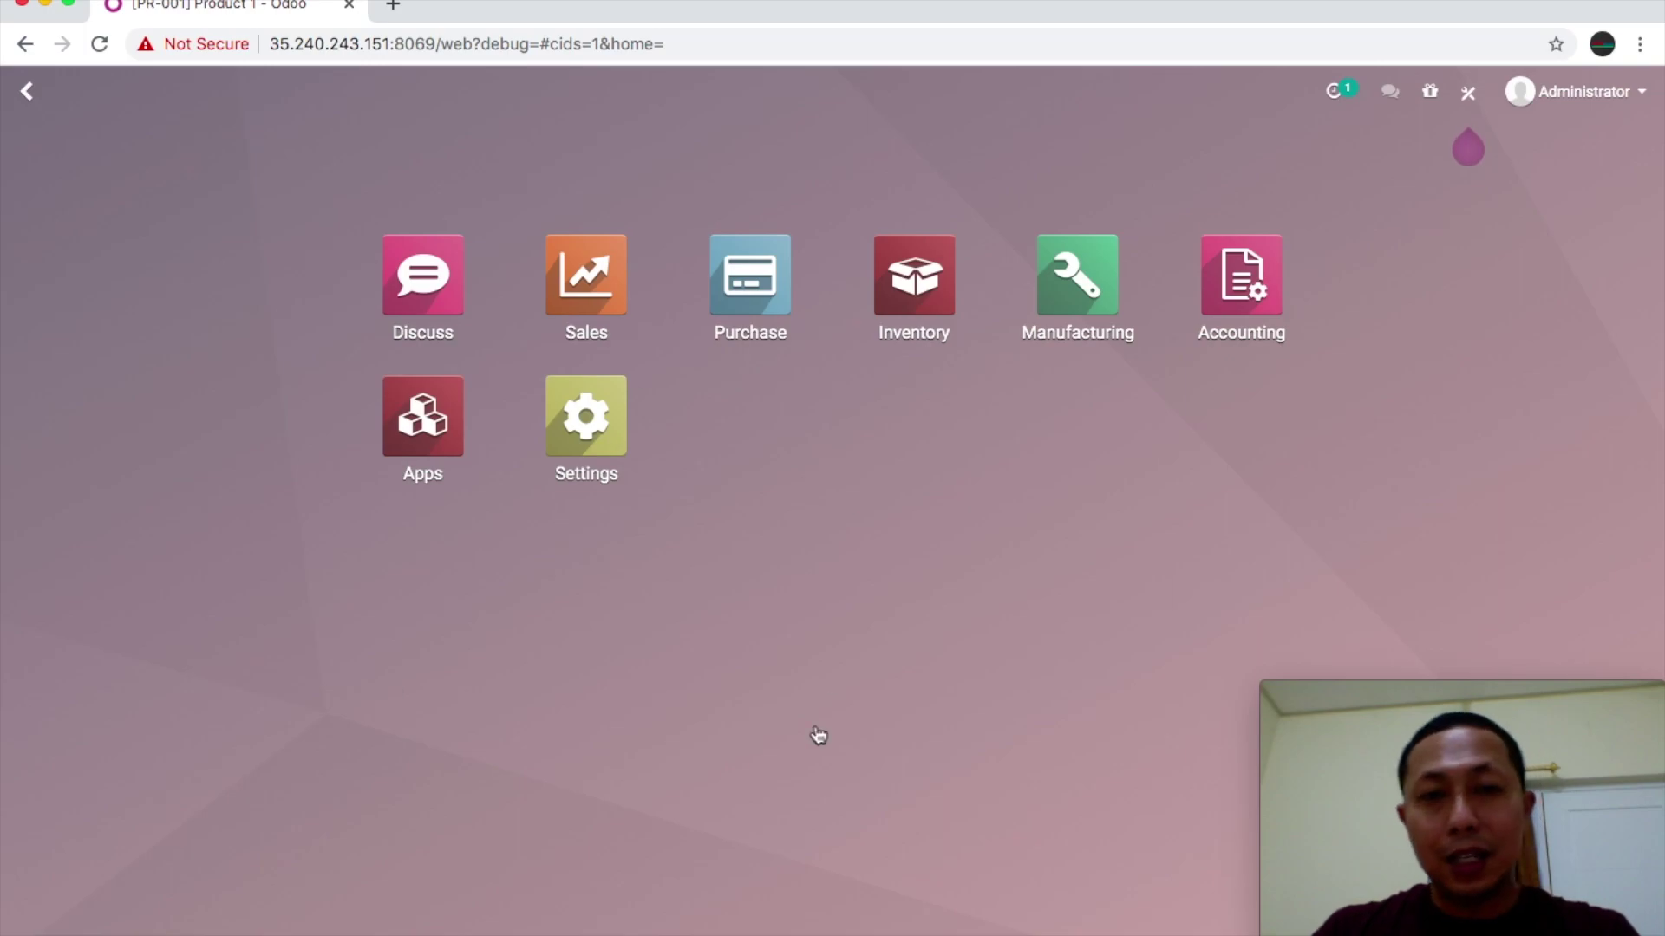